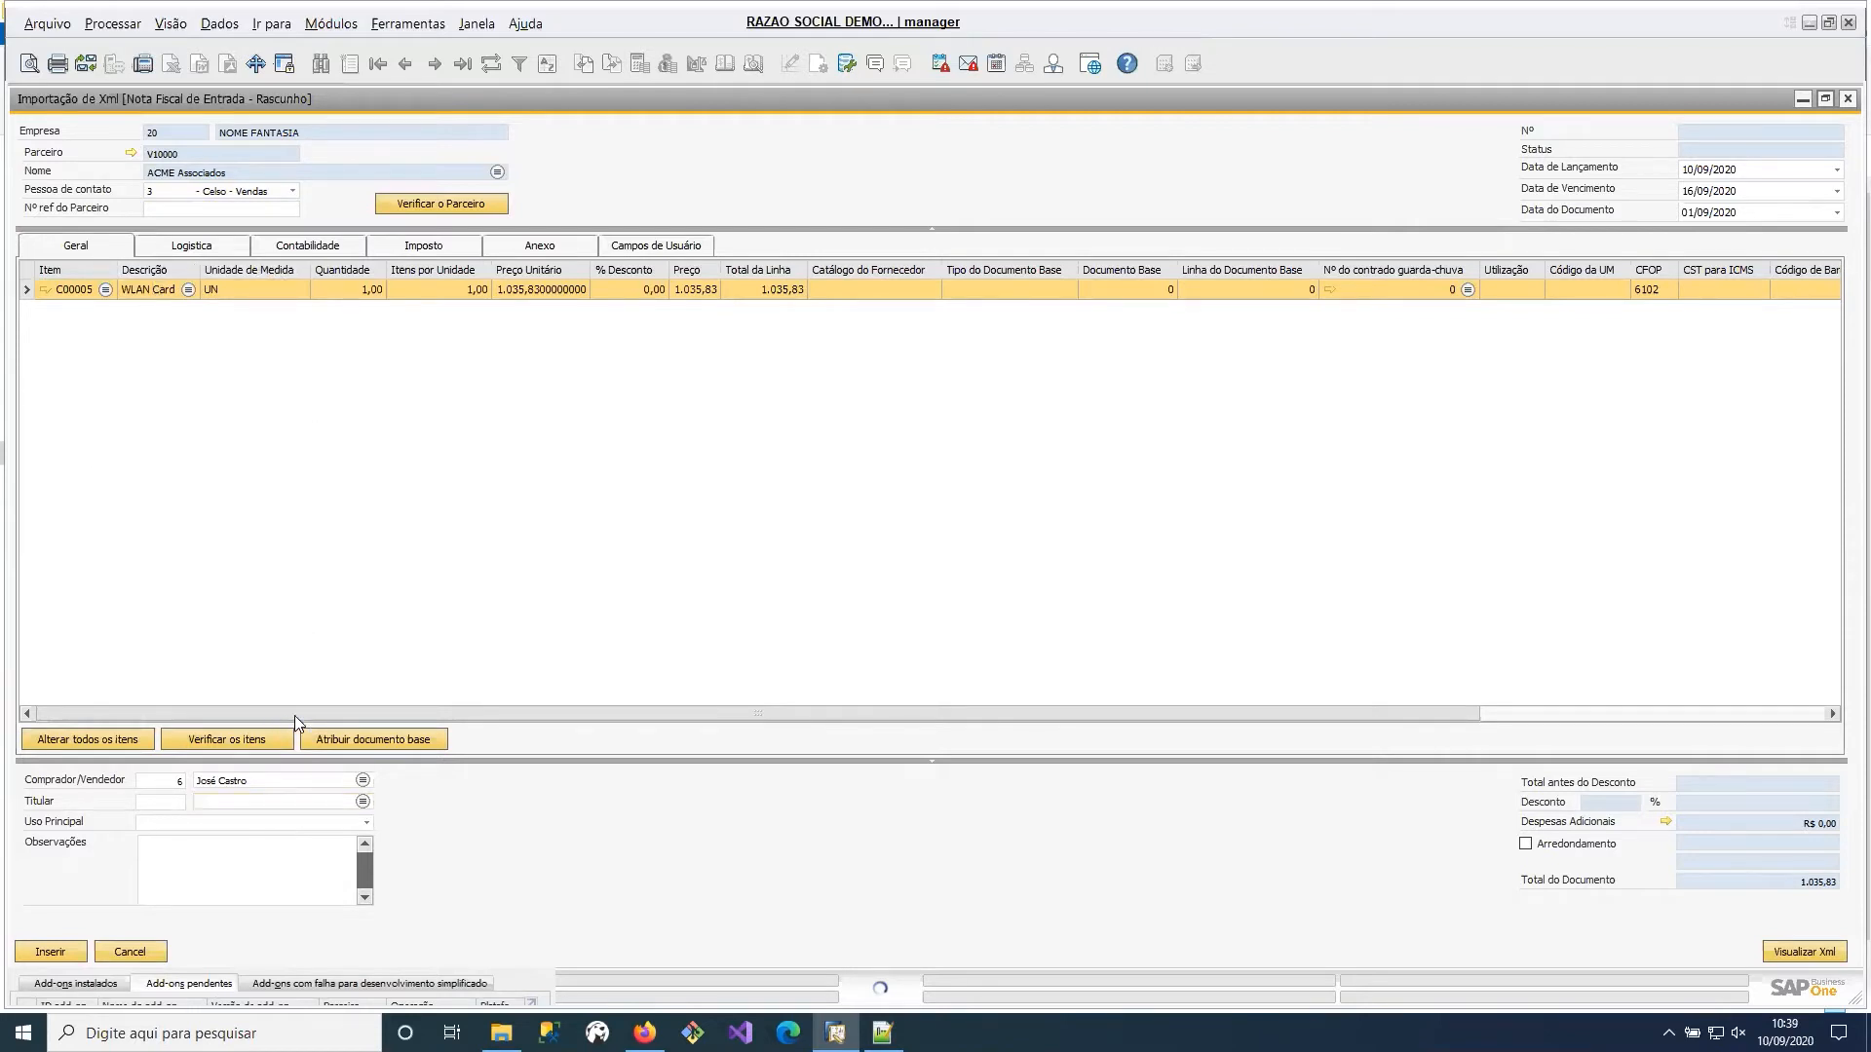
# Review the item line's columns through to the open quantity and the recipient and pay-to addresses in the logistics details.
pyautogui.moveTo(295, 715); pyautogui.dragTo(165, 701)
pyautogui.moveTo(423, 713); pyautogui.dragTo(873, 706)
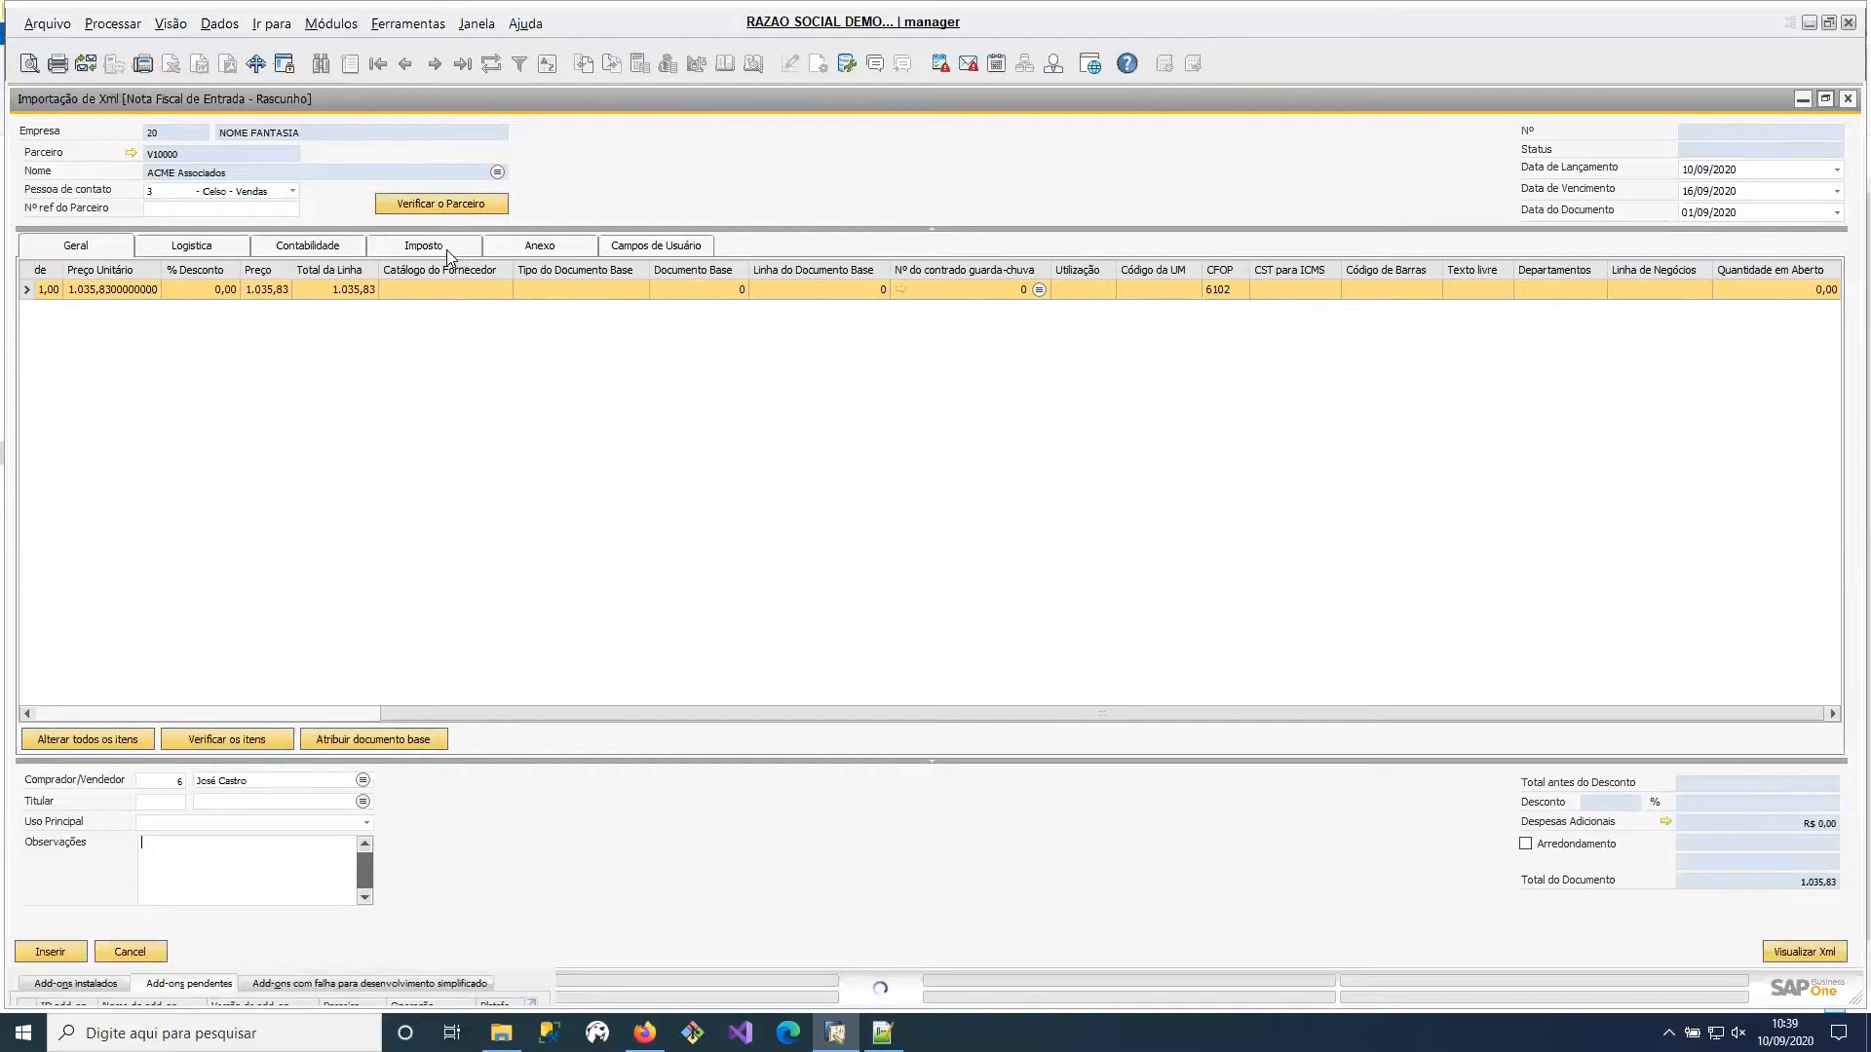
pyautogui.click(210, 251)
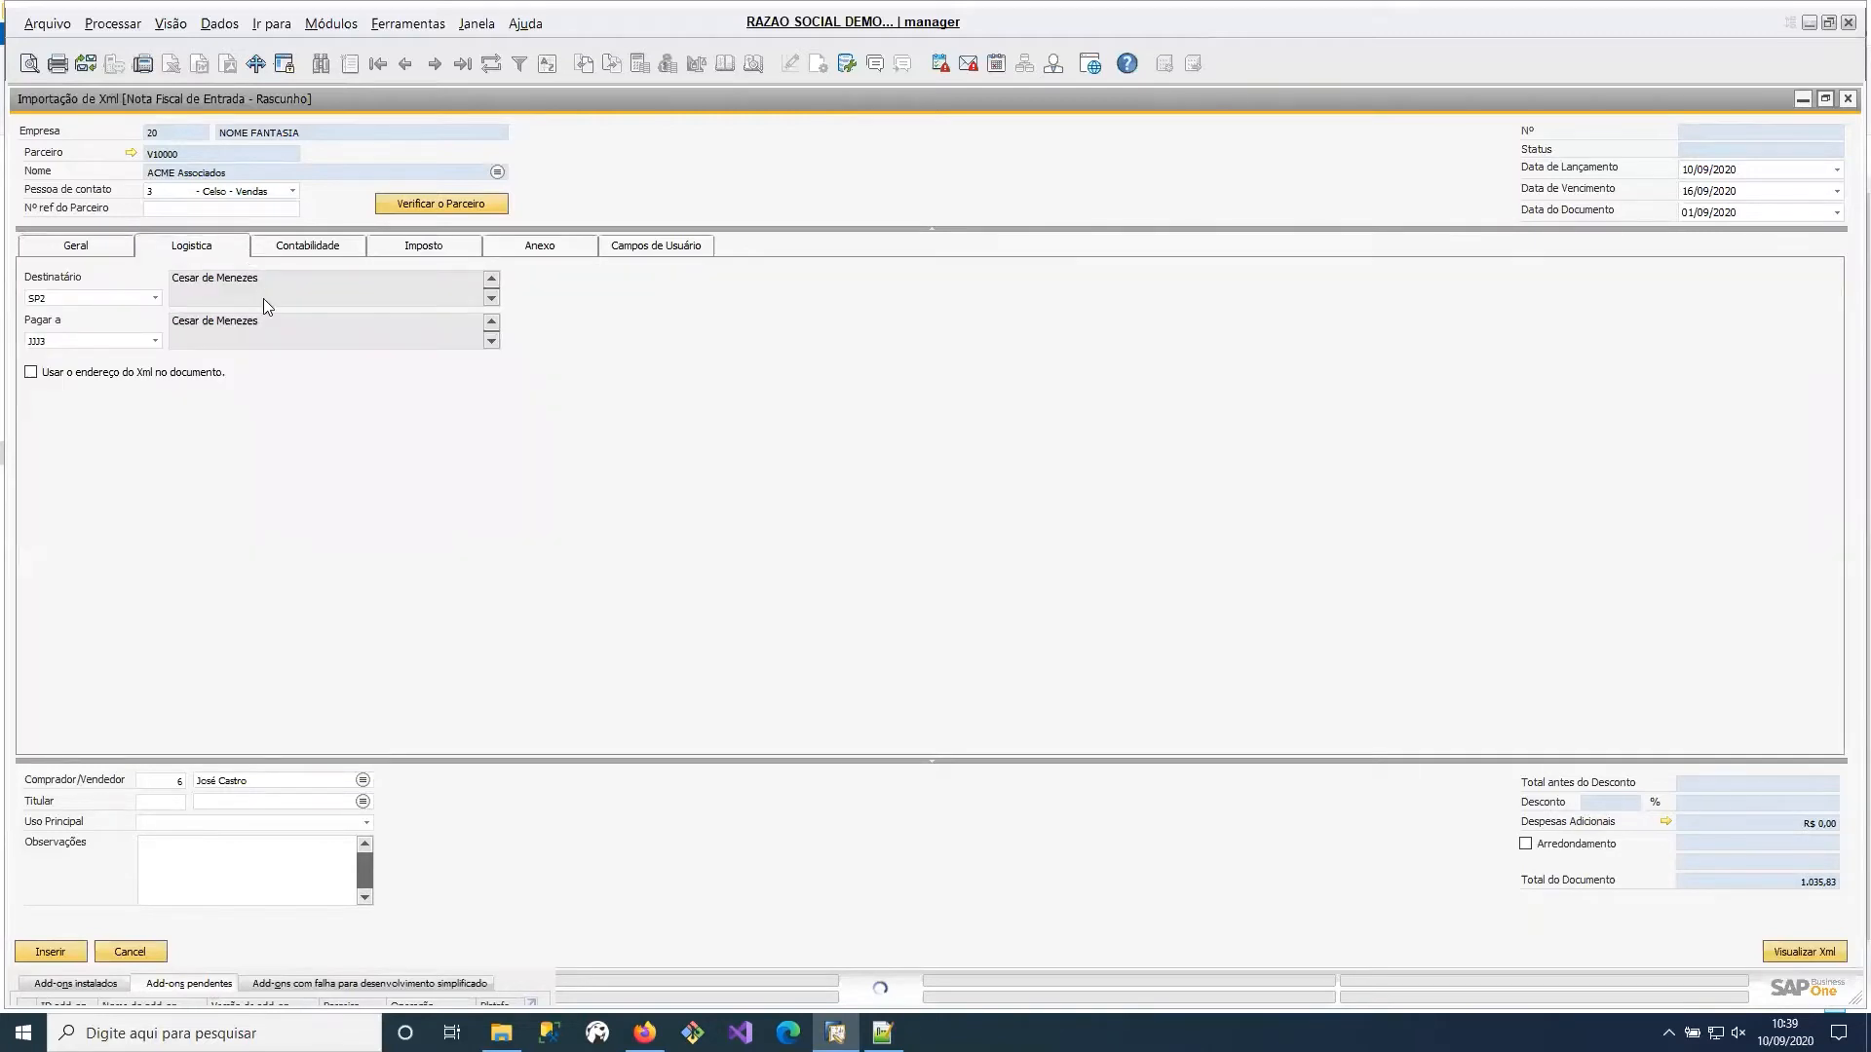
# Set the payment condition to 30 e 60 dias and the payment method to Pgto Transf in the accounting details.
pyautogui.click(304, 249)
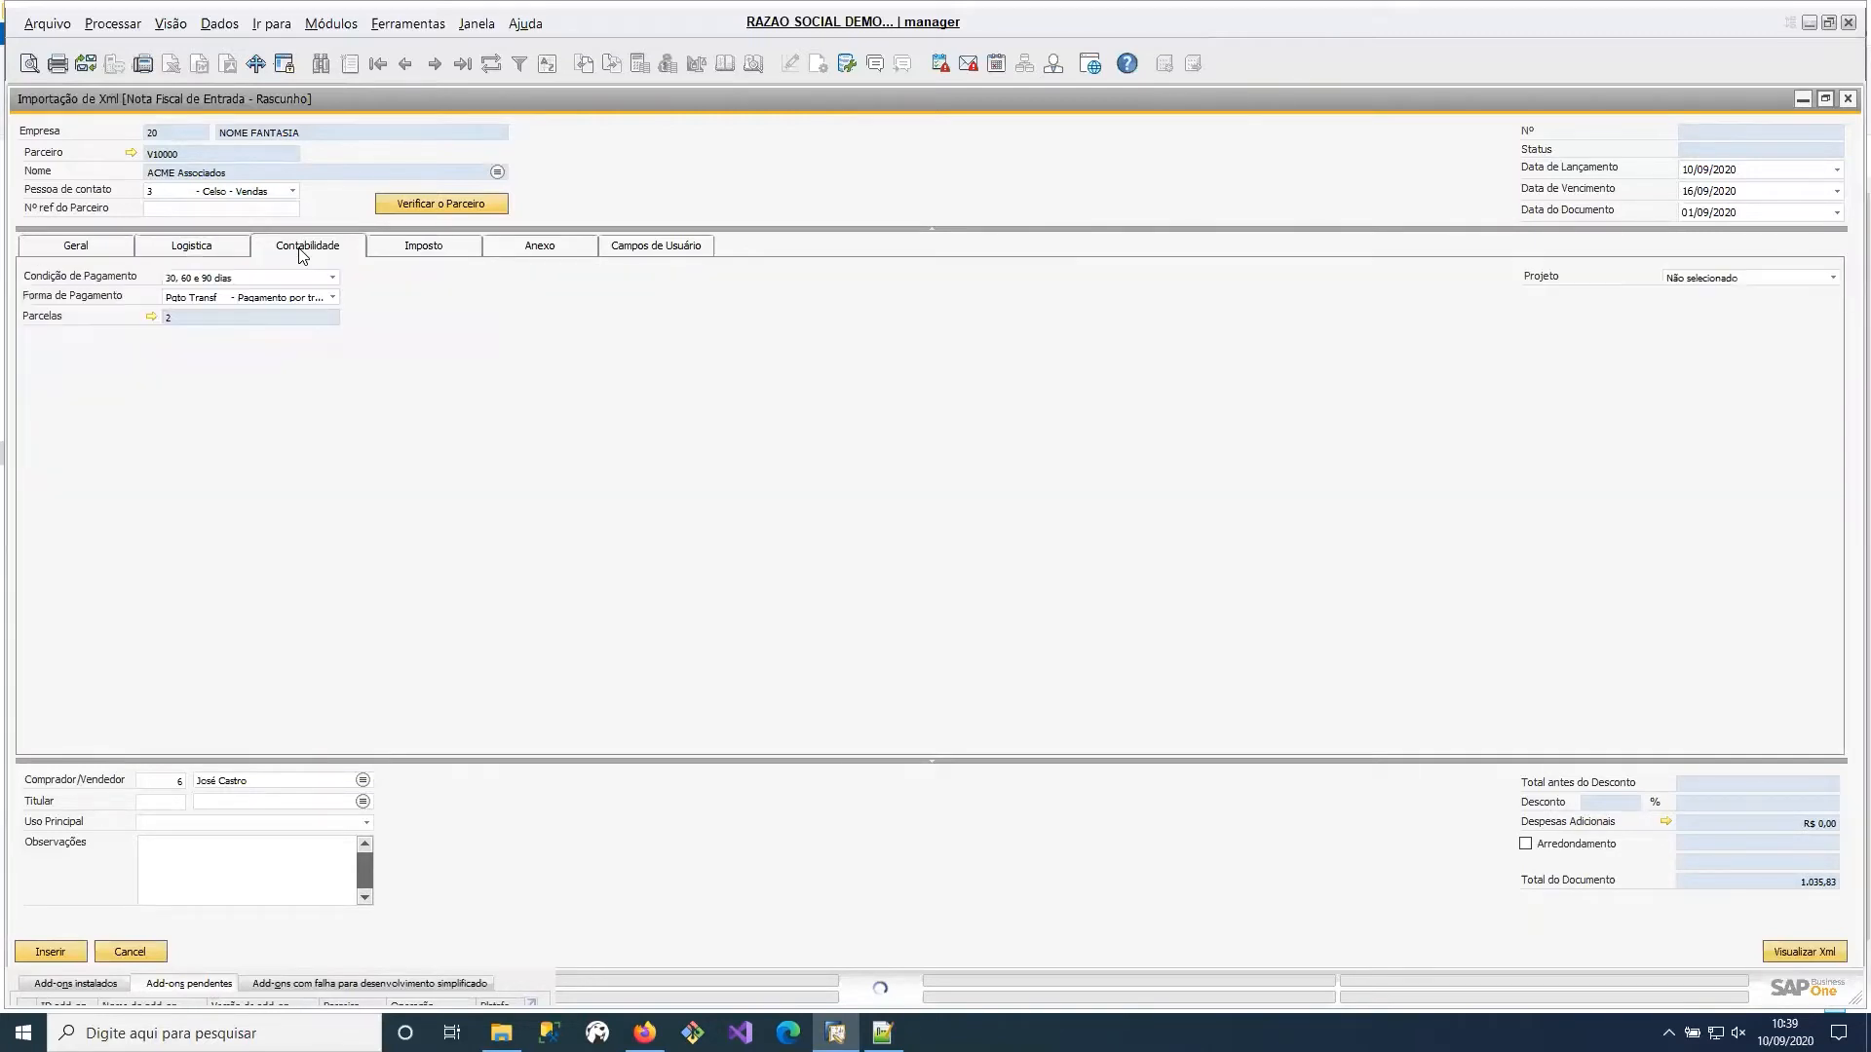
pyautogui.click(315, 279)
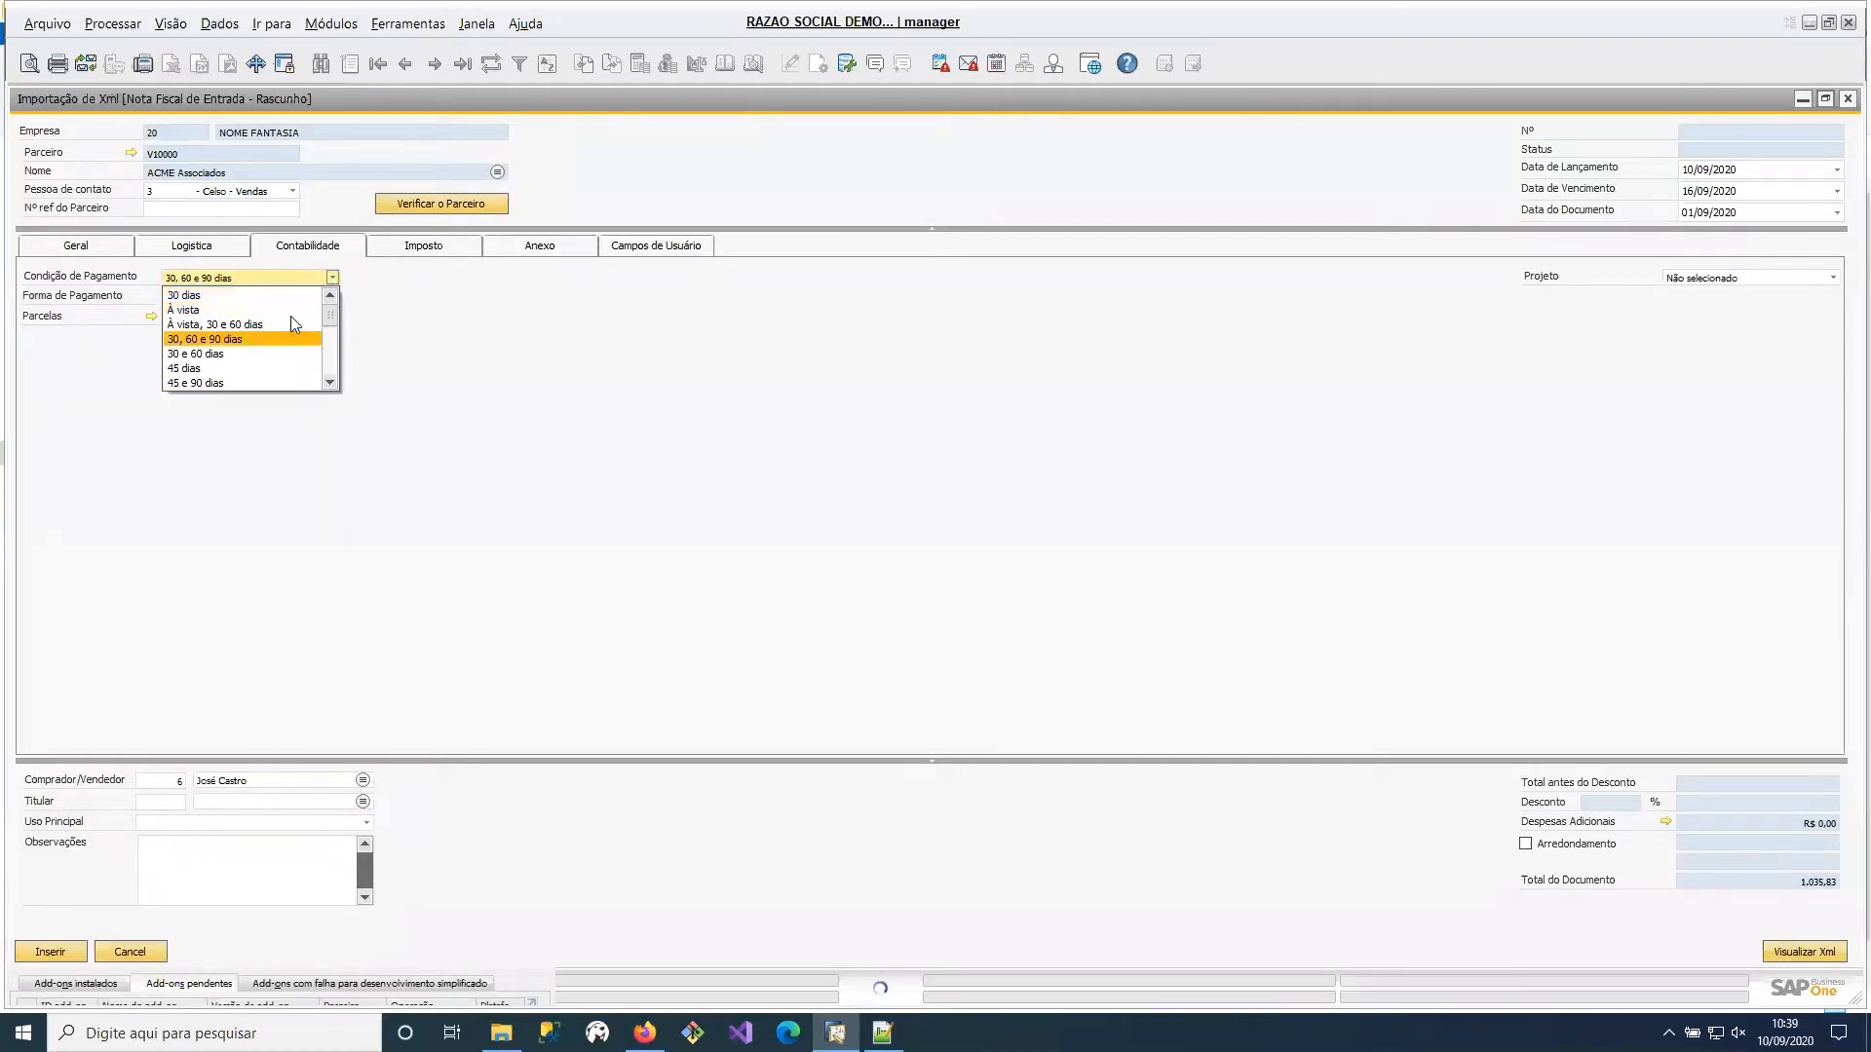
pyautogui.click(294, 310)
pyautogui.click(308, 297)
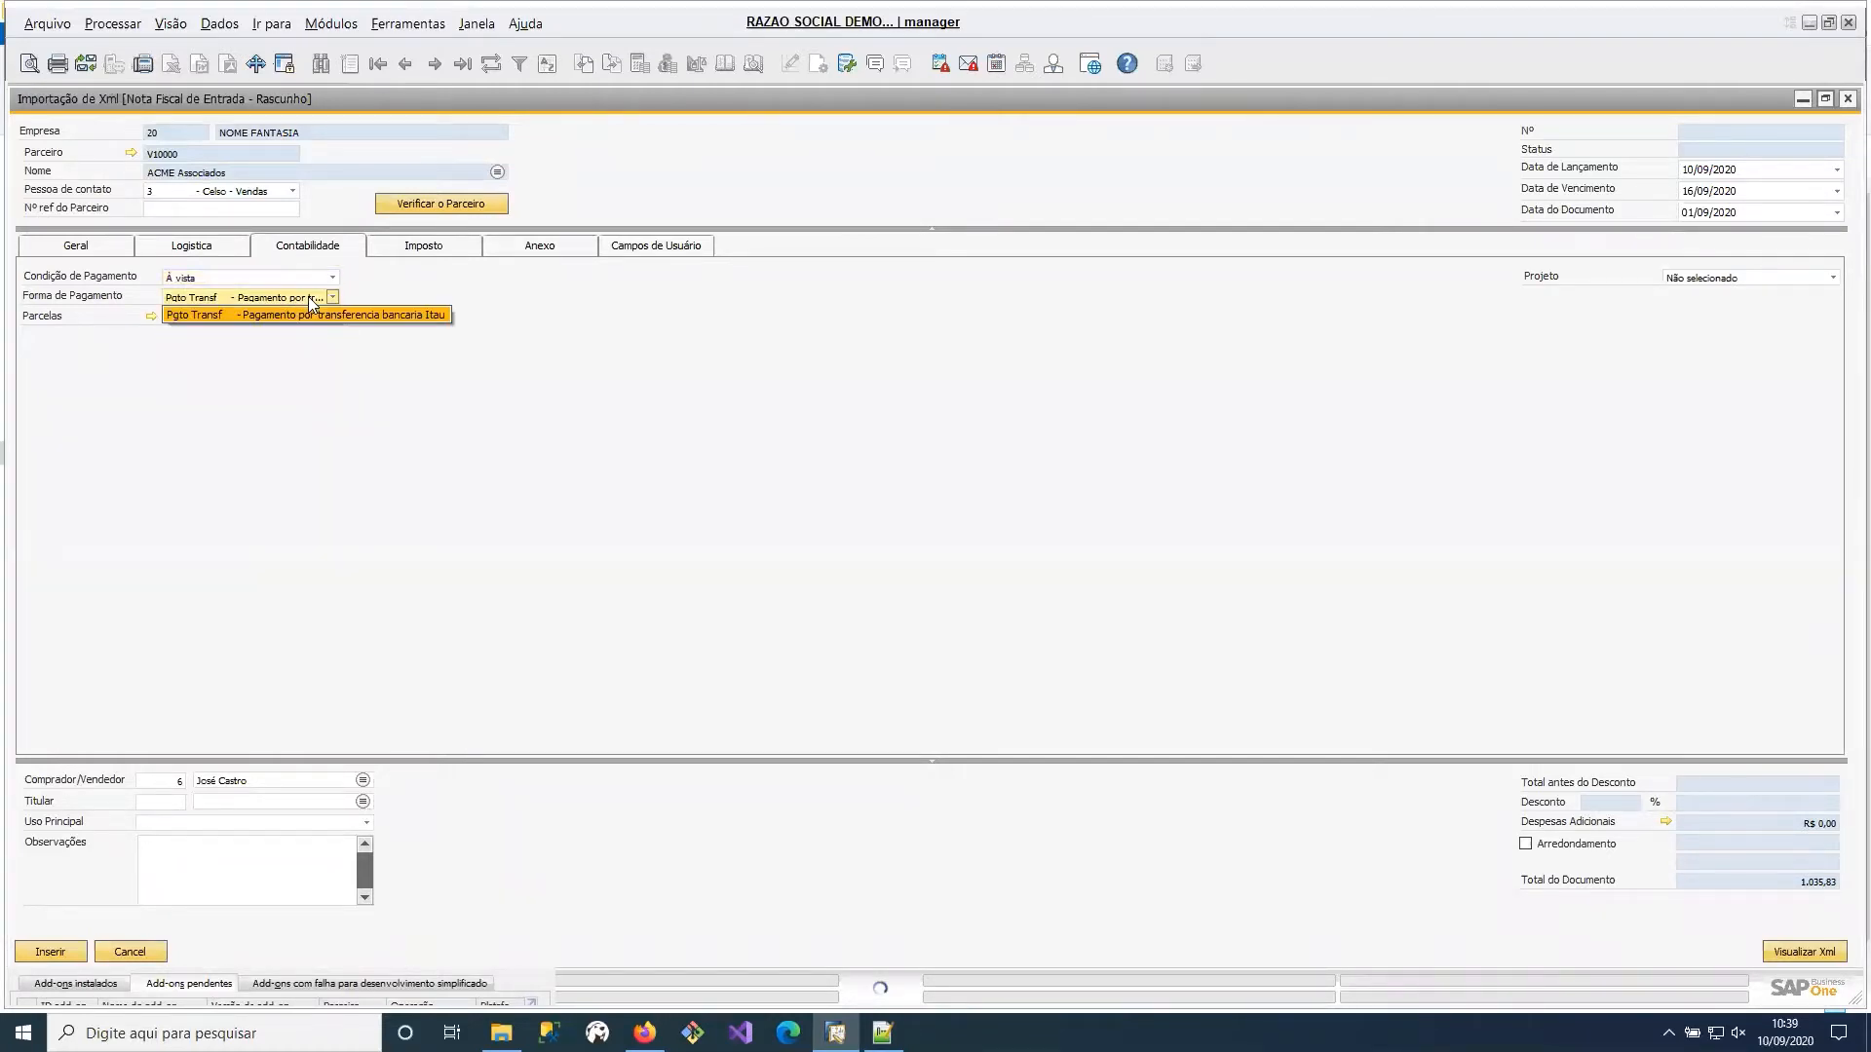
pyautogui.click(321, 320)
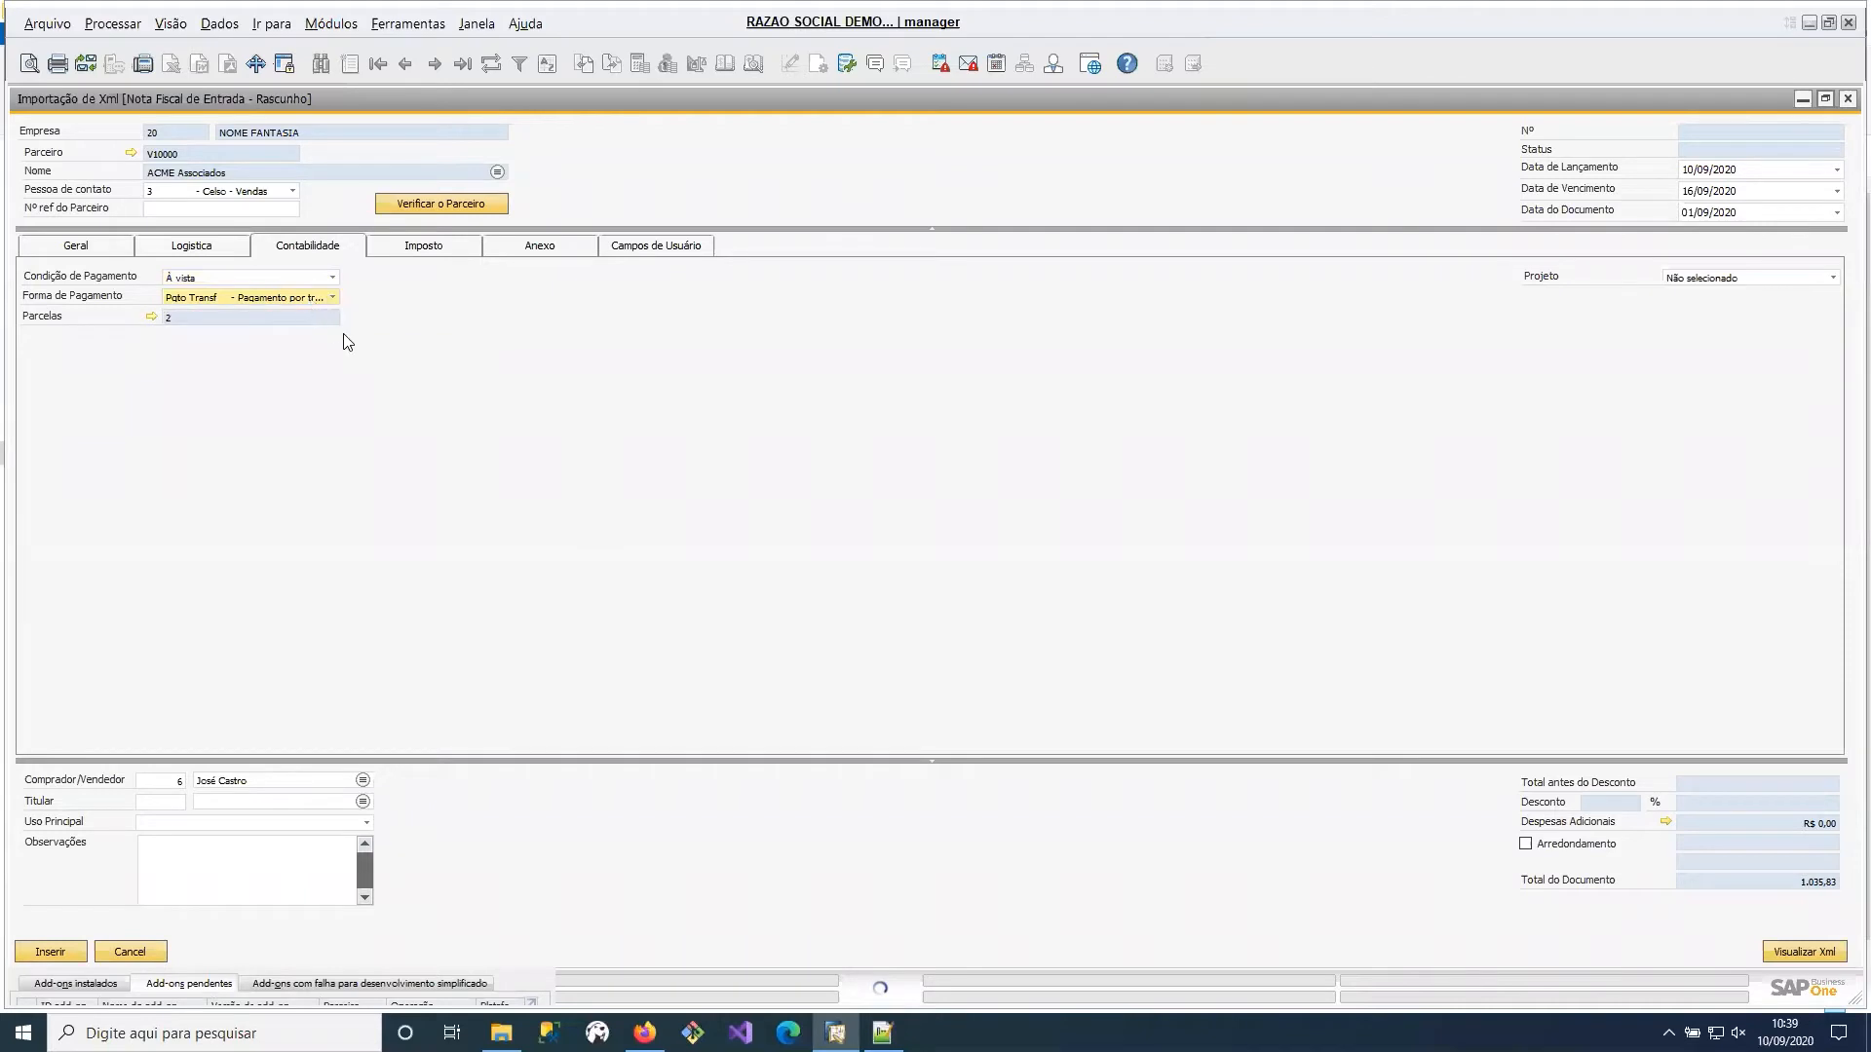
pyautogui.click(281, 280)
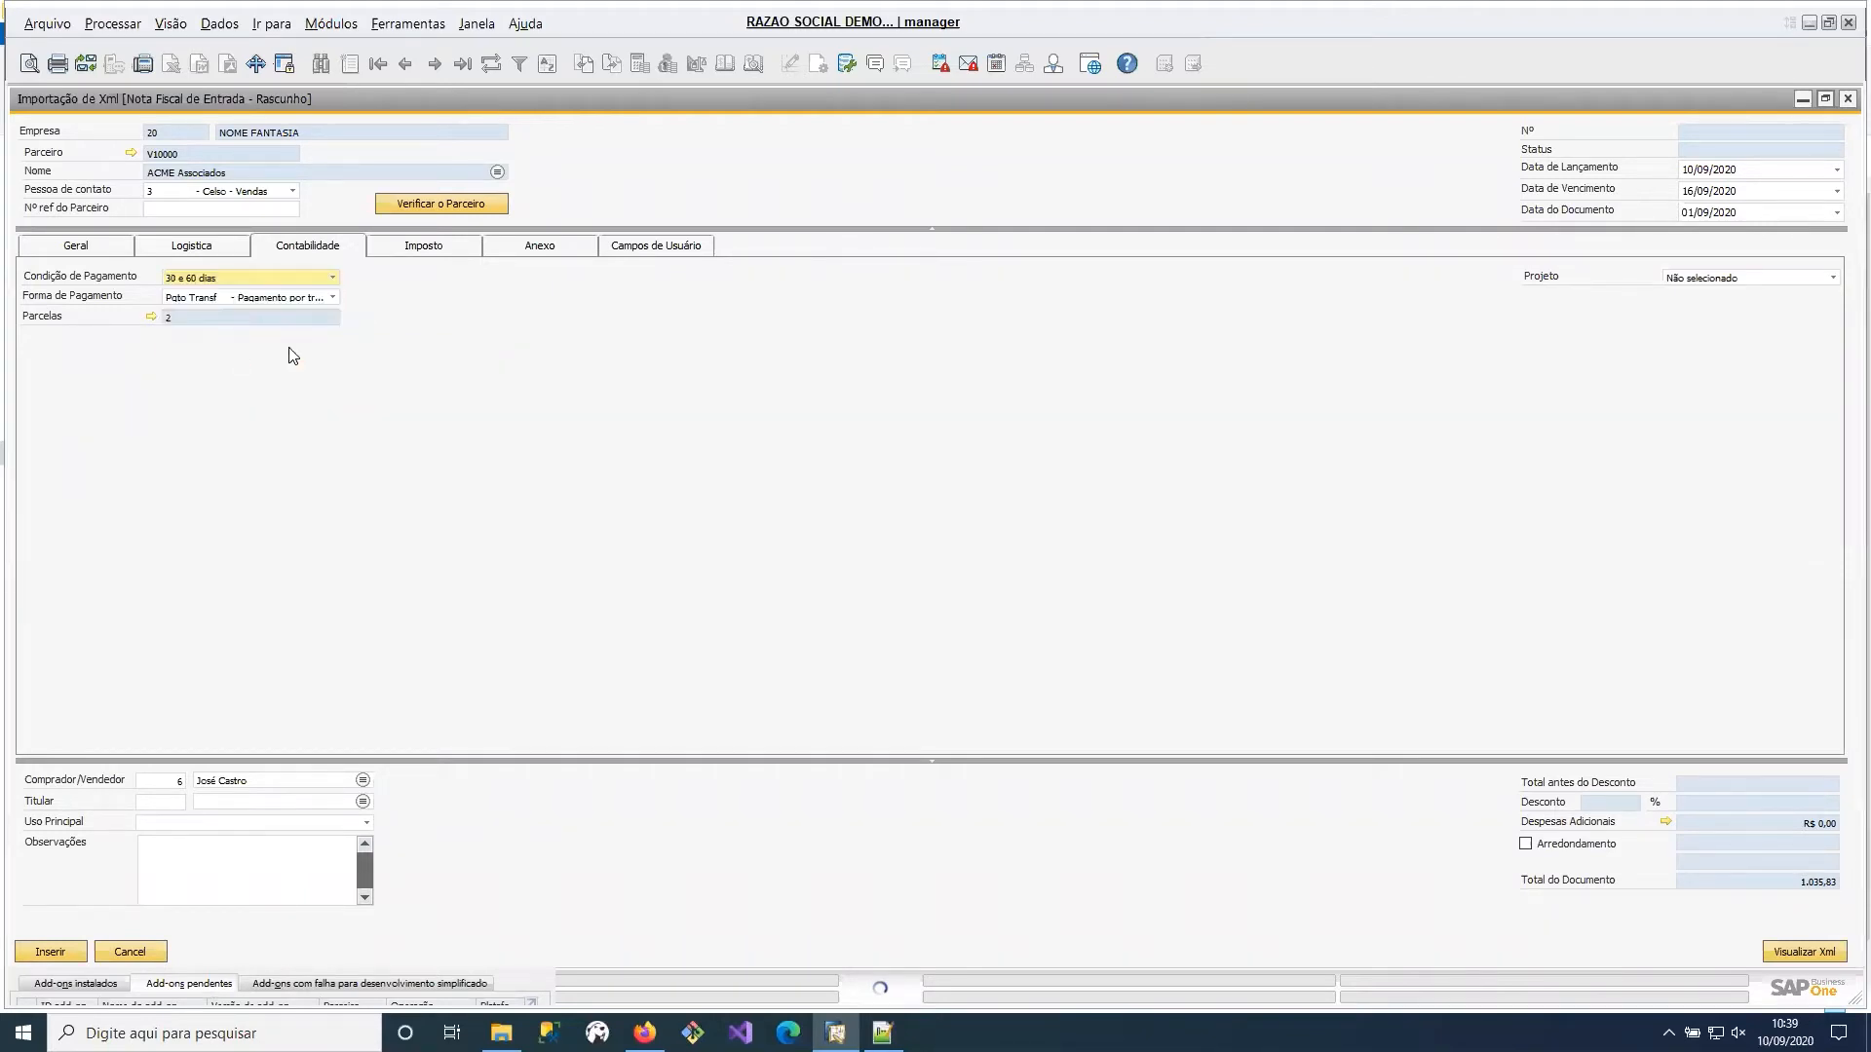
# Check the tax details and attach teste.pdf from the Downloads folder to the incoming invoice draft.
pyautogui.click(439, 251)
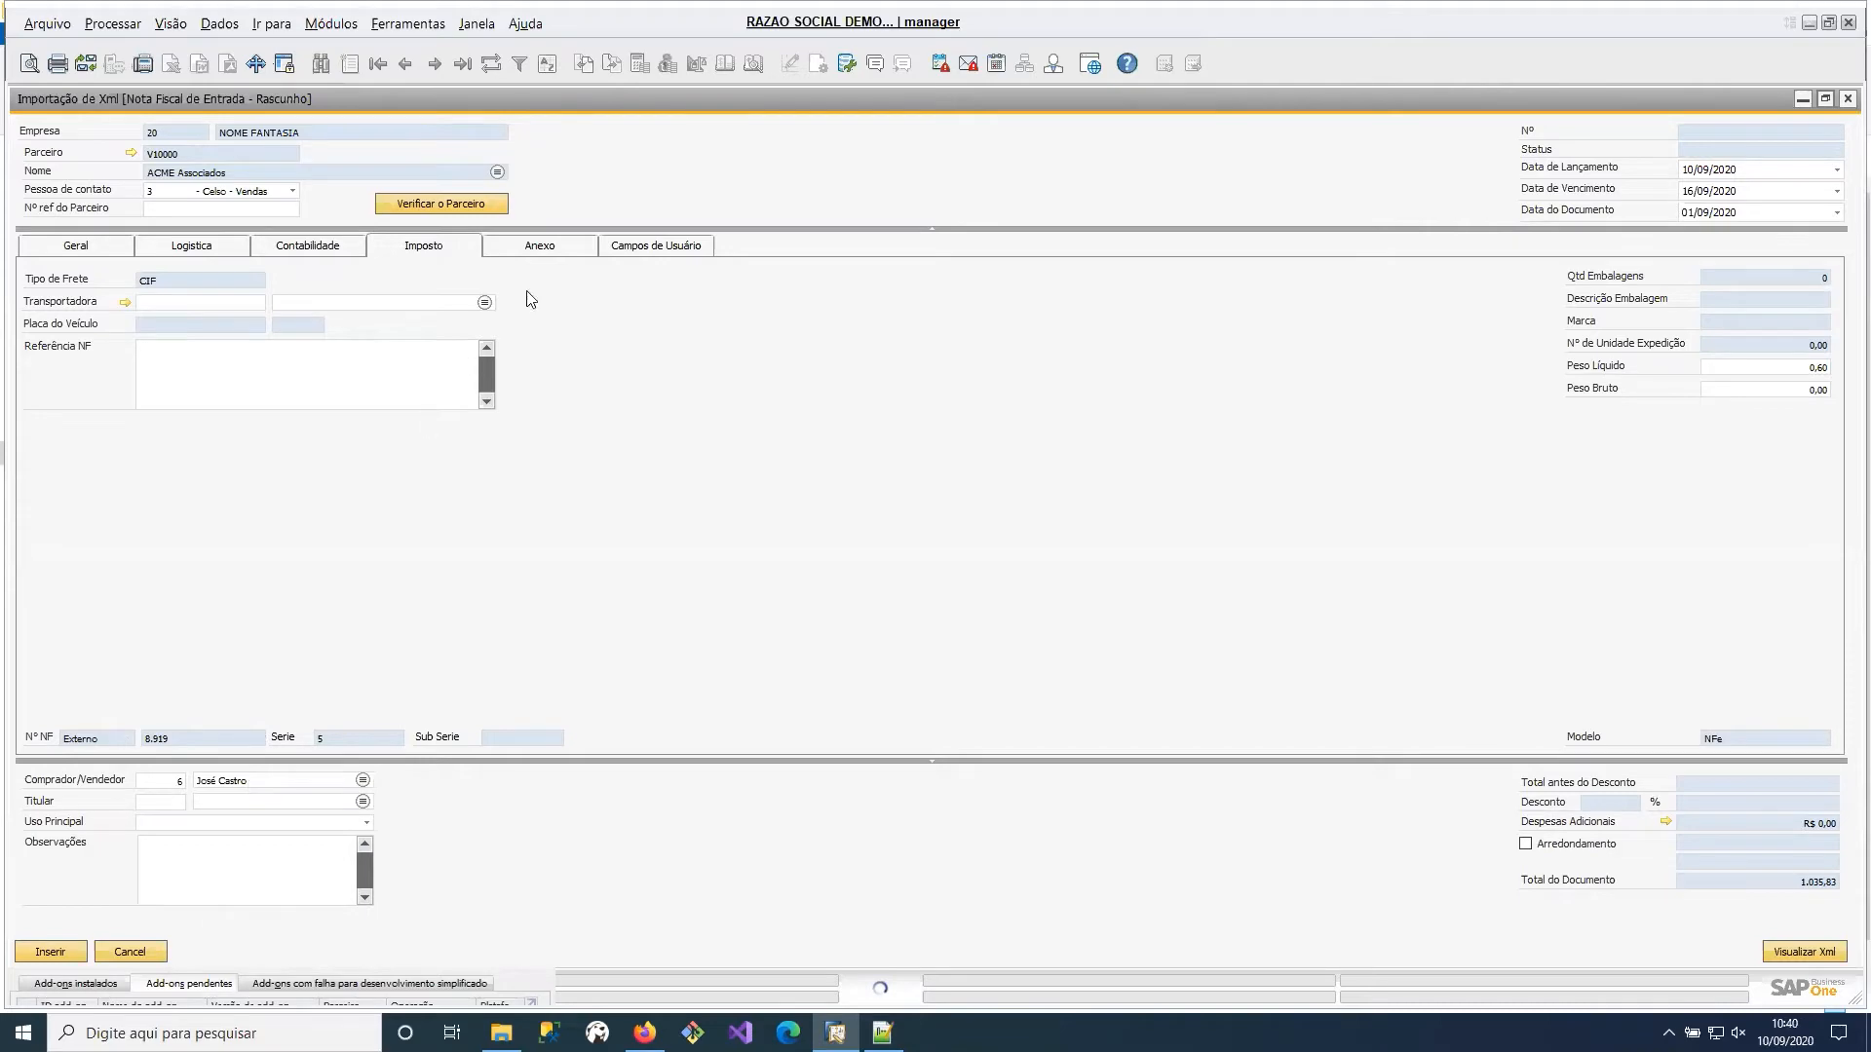
pyautogui.click(576, 252)
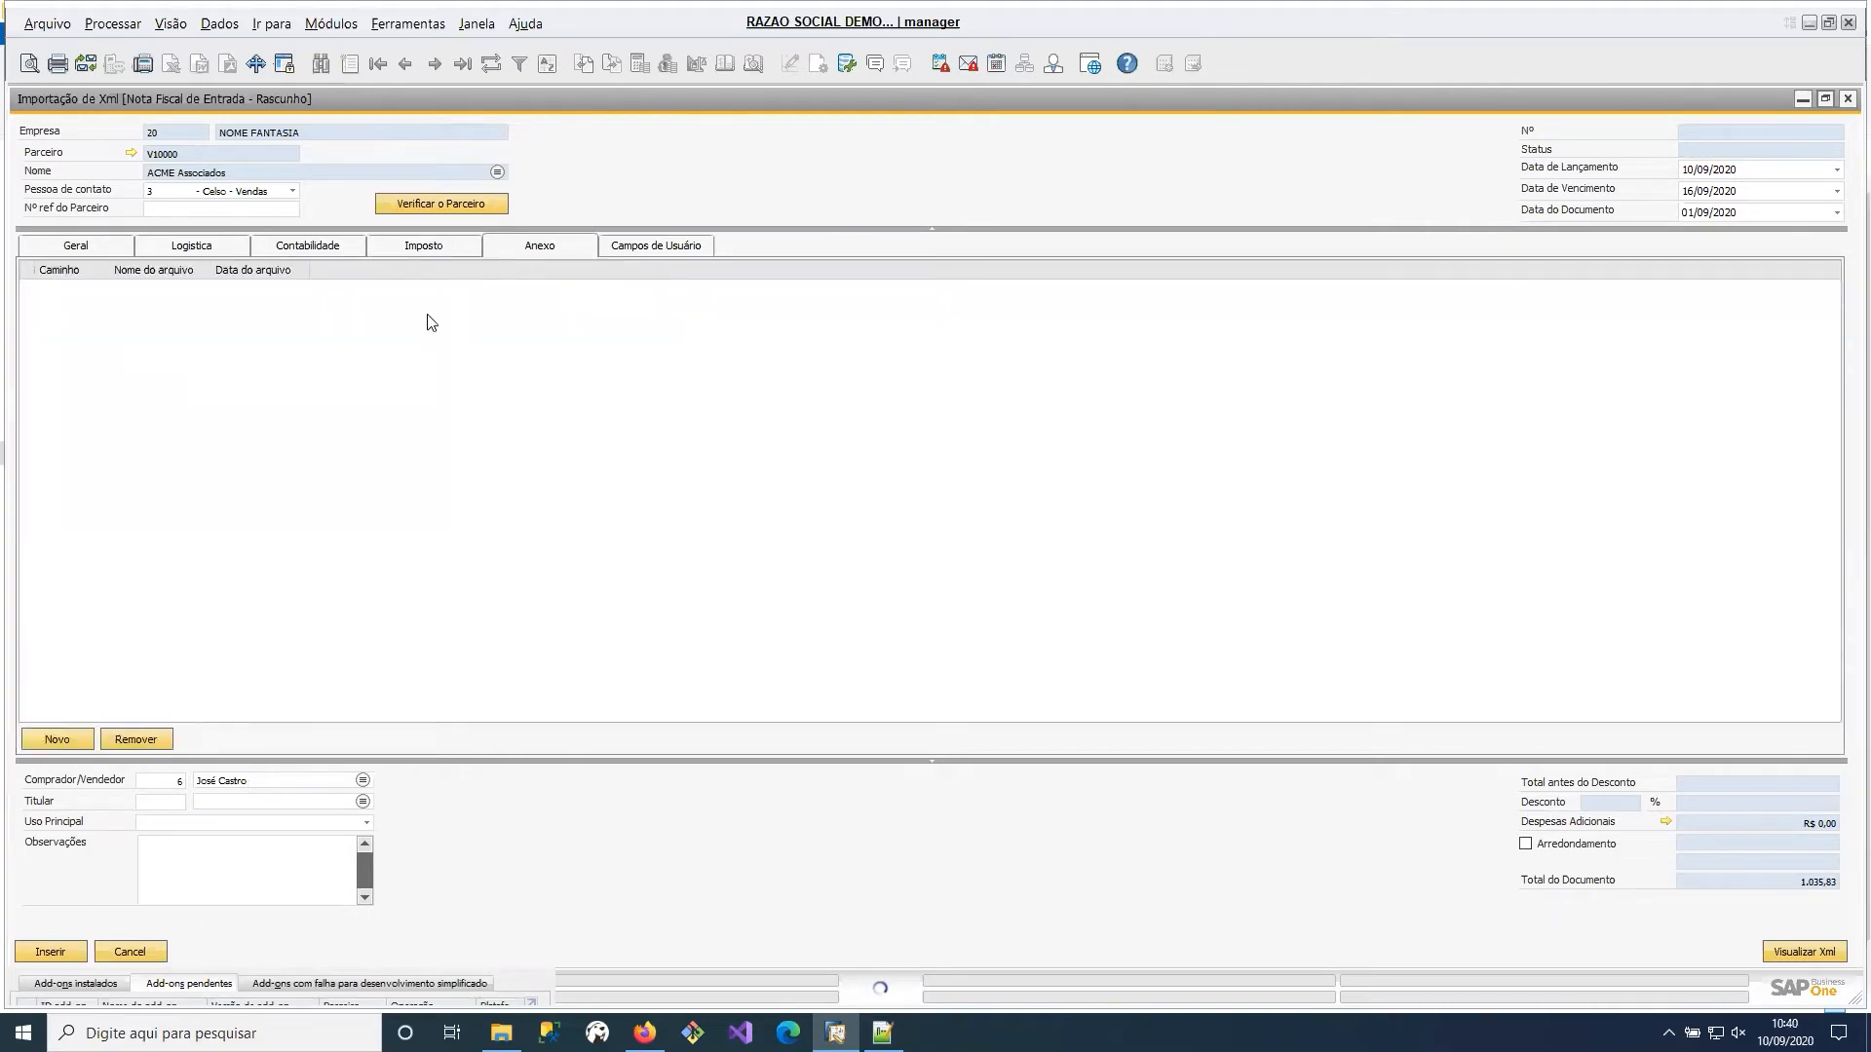
pyautogui.click(82, 740)
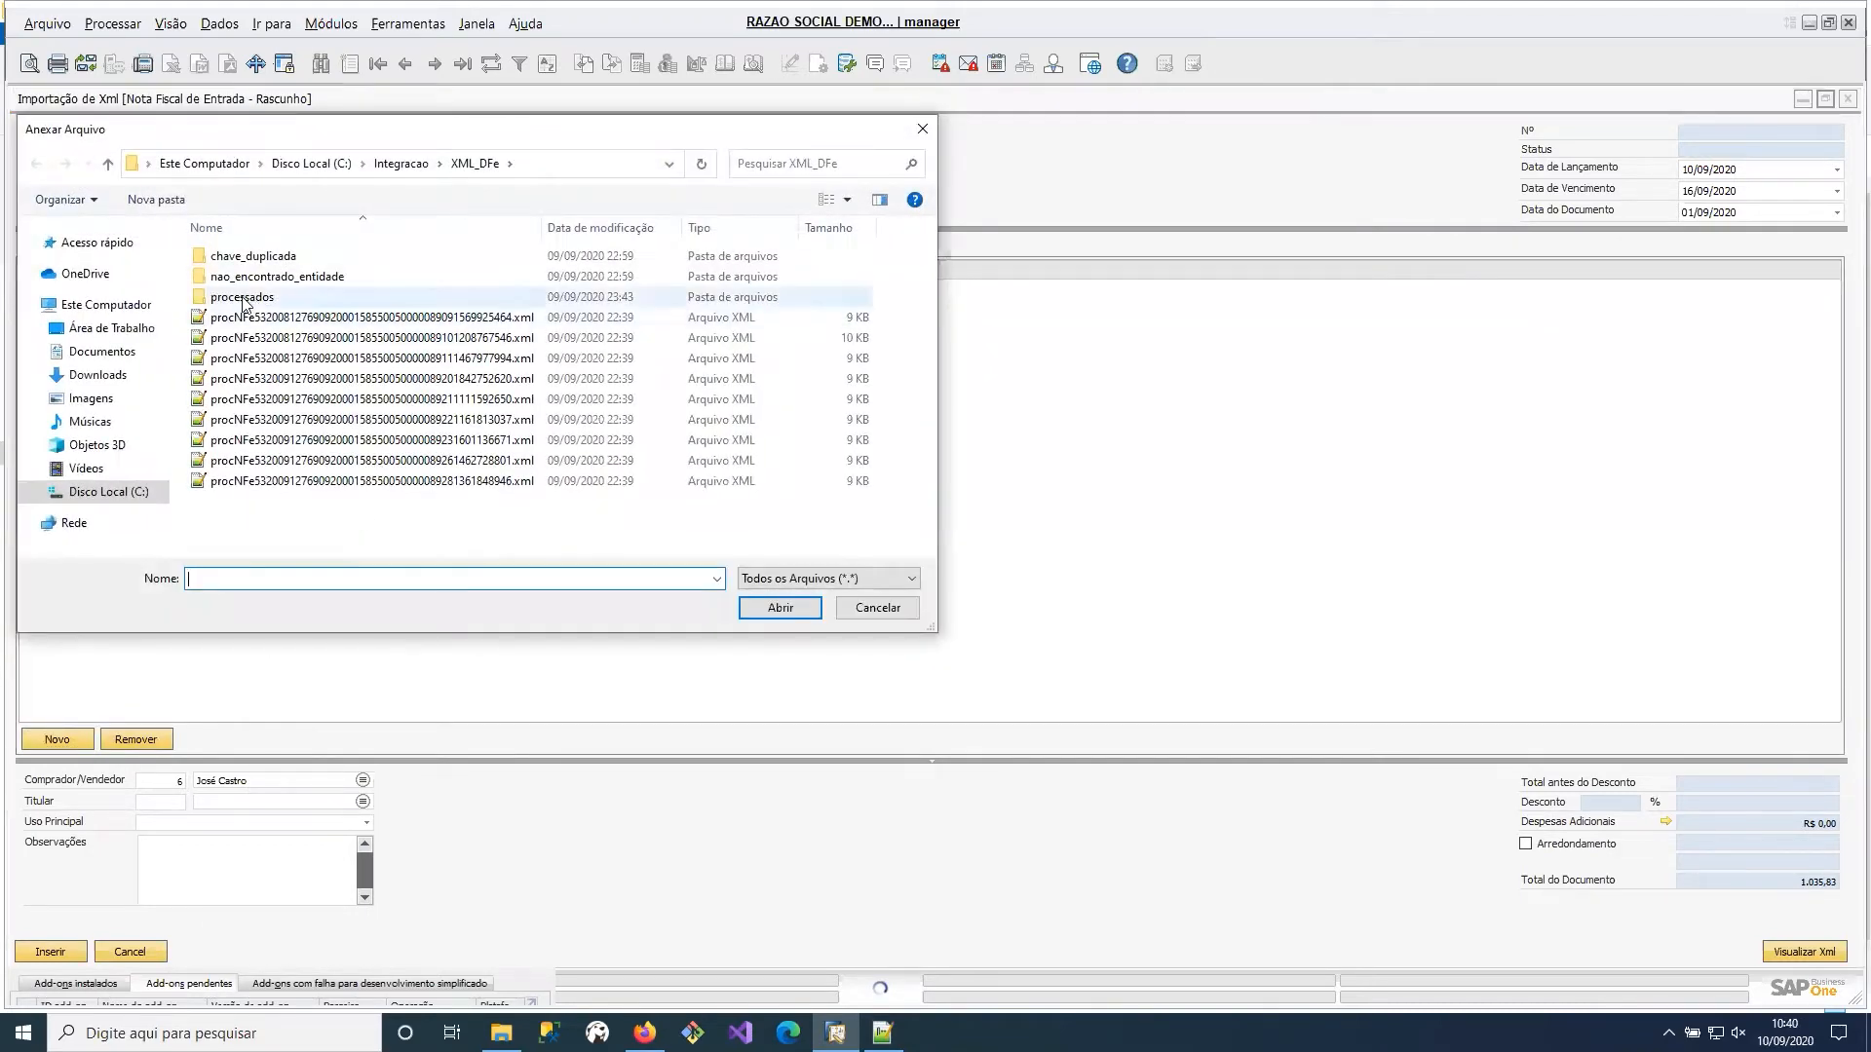
pyautogui.click(87, 378)
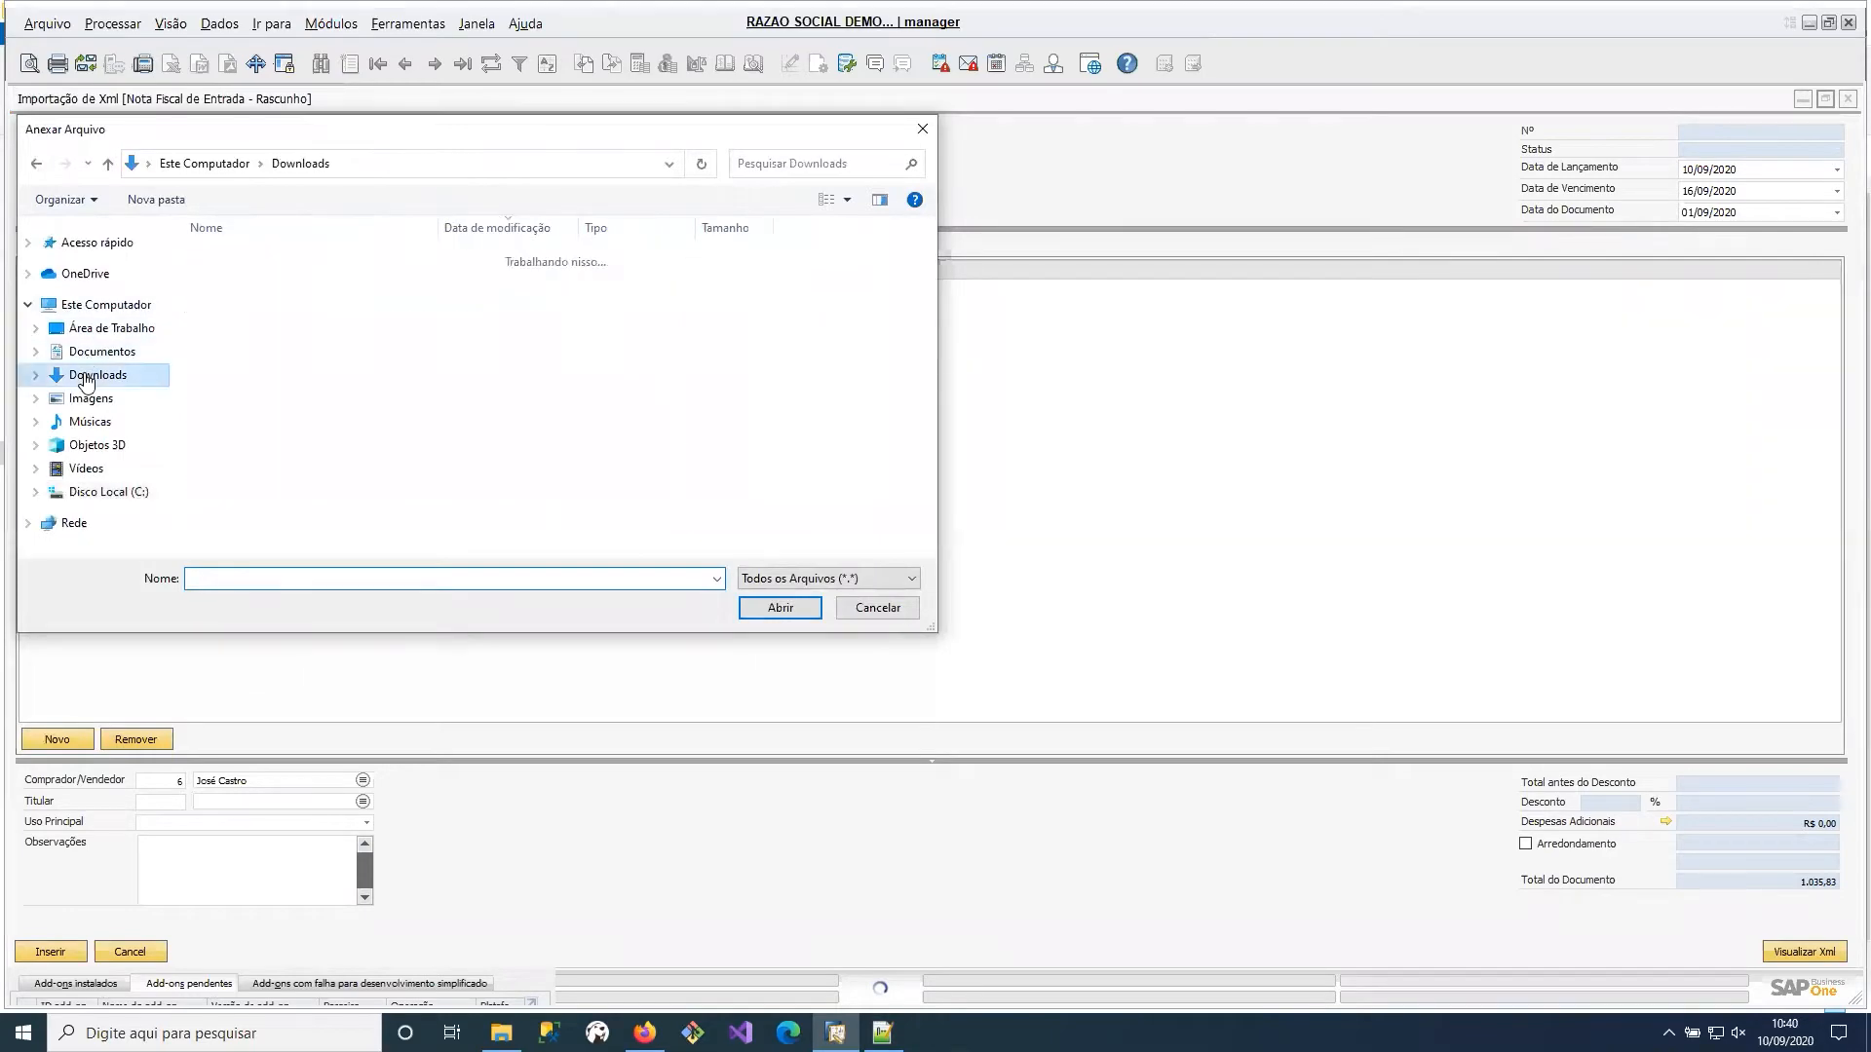
pyautogui.scroll(-5, 443, 477)
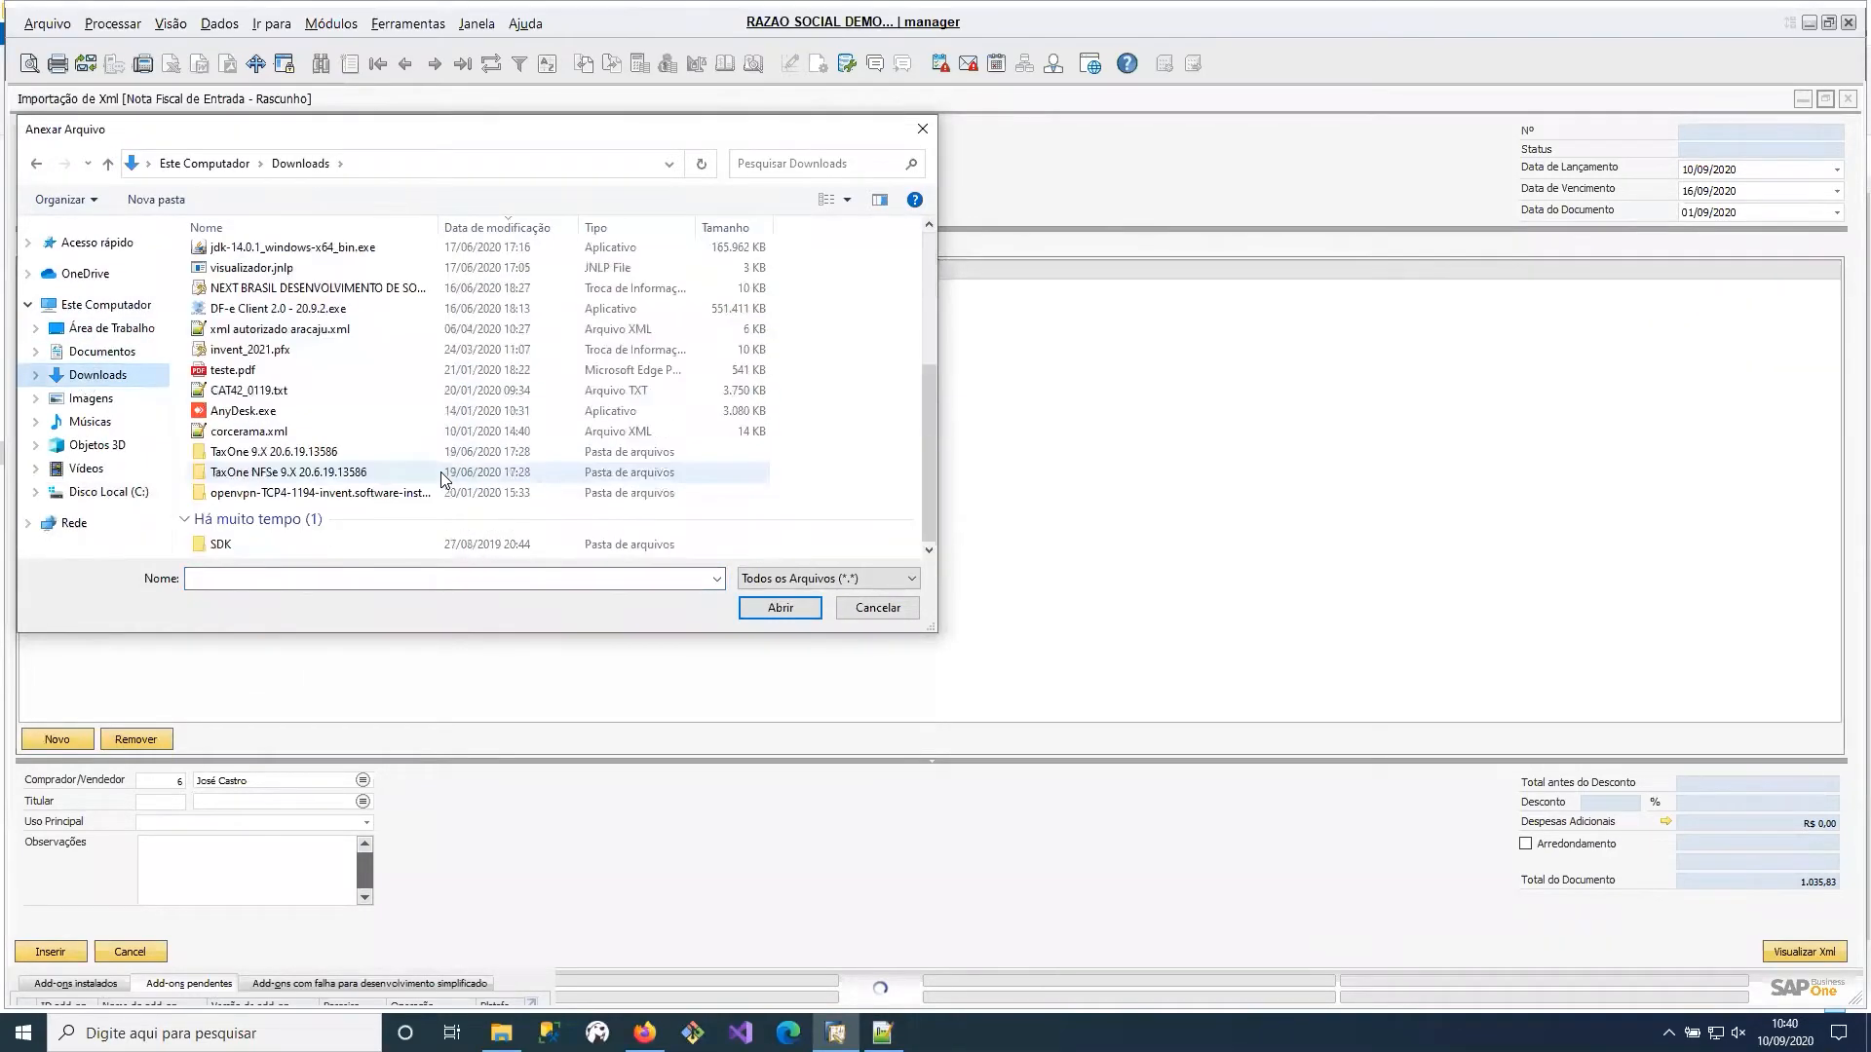
pyautogui.click(234, 374)
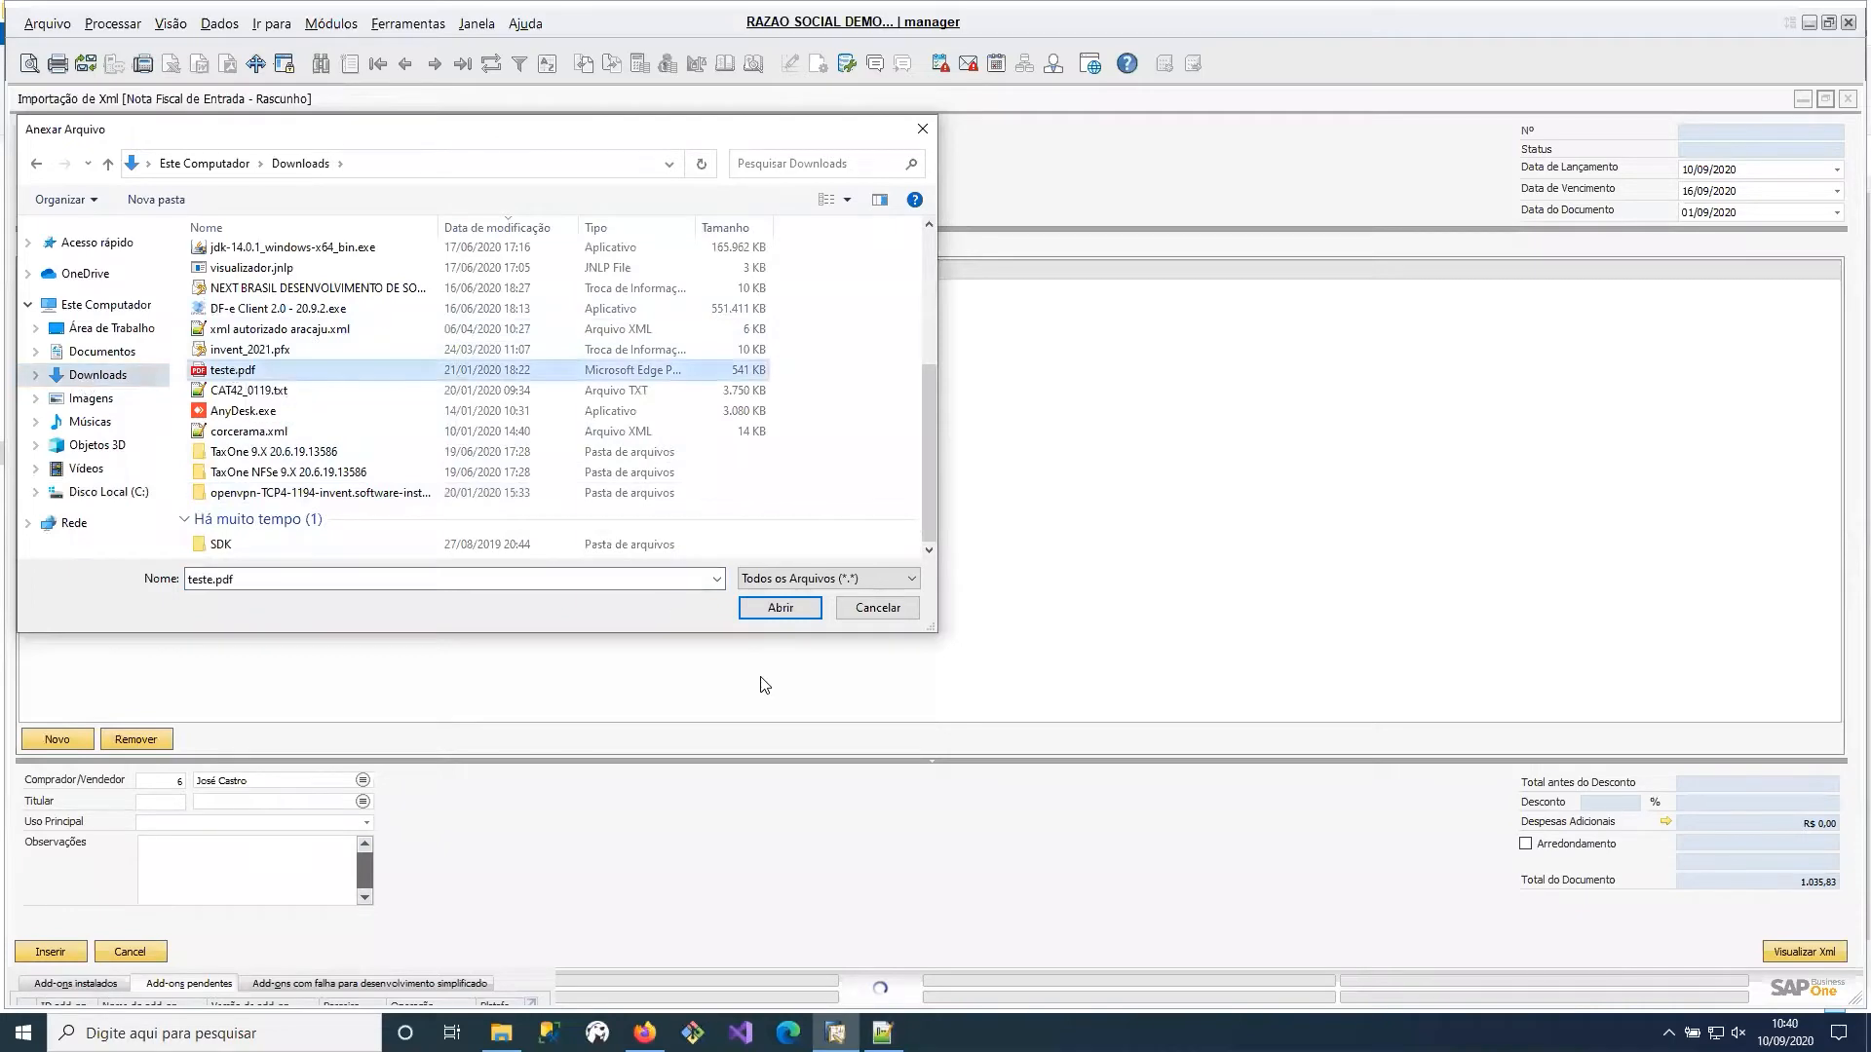
pyautogui.click(793, 612)
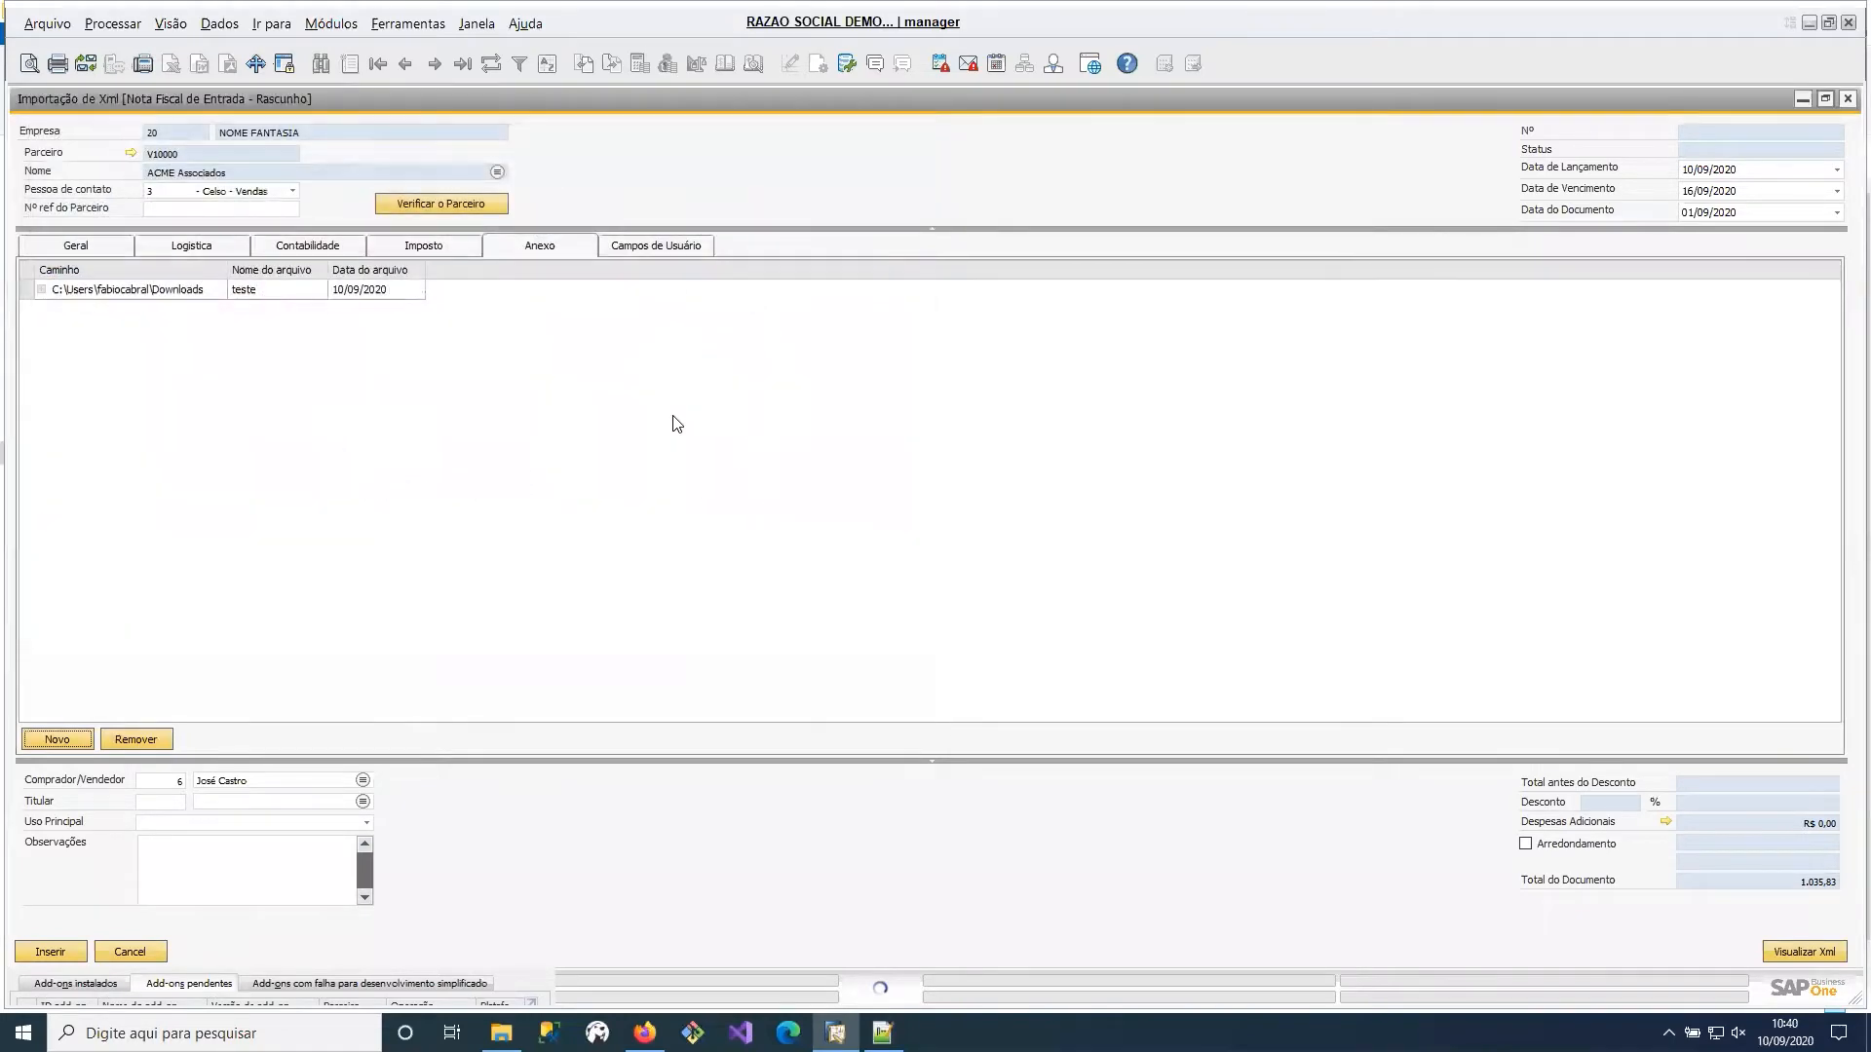
# Check the user-defined fields and view the calendars of the document date and due date, leaving both dates as they are.
pyautogui.click(619, 247)
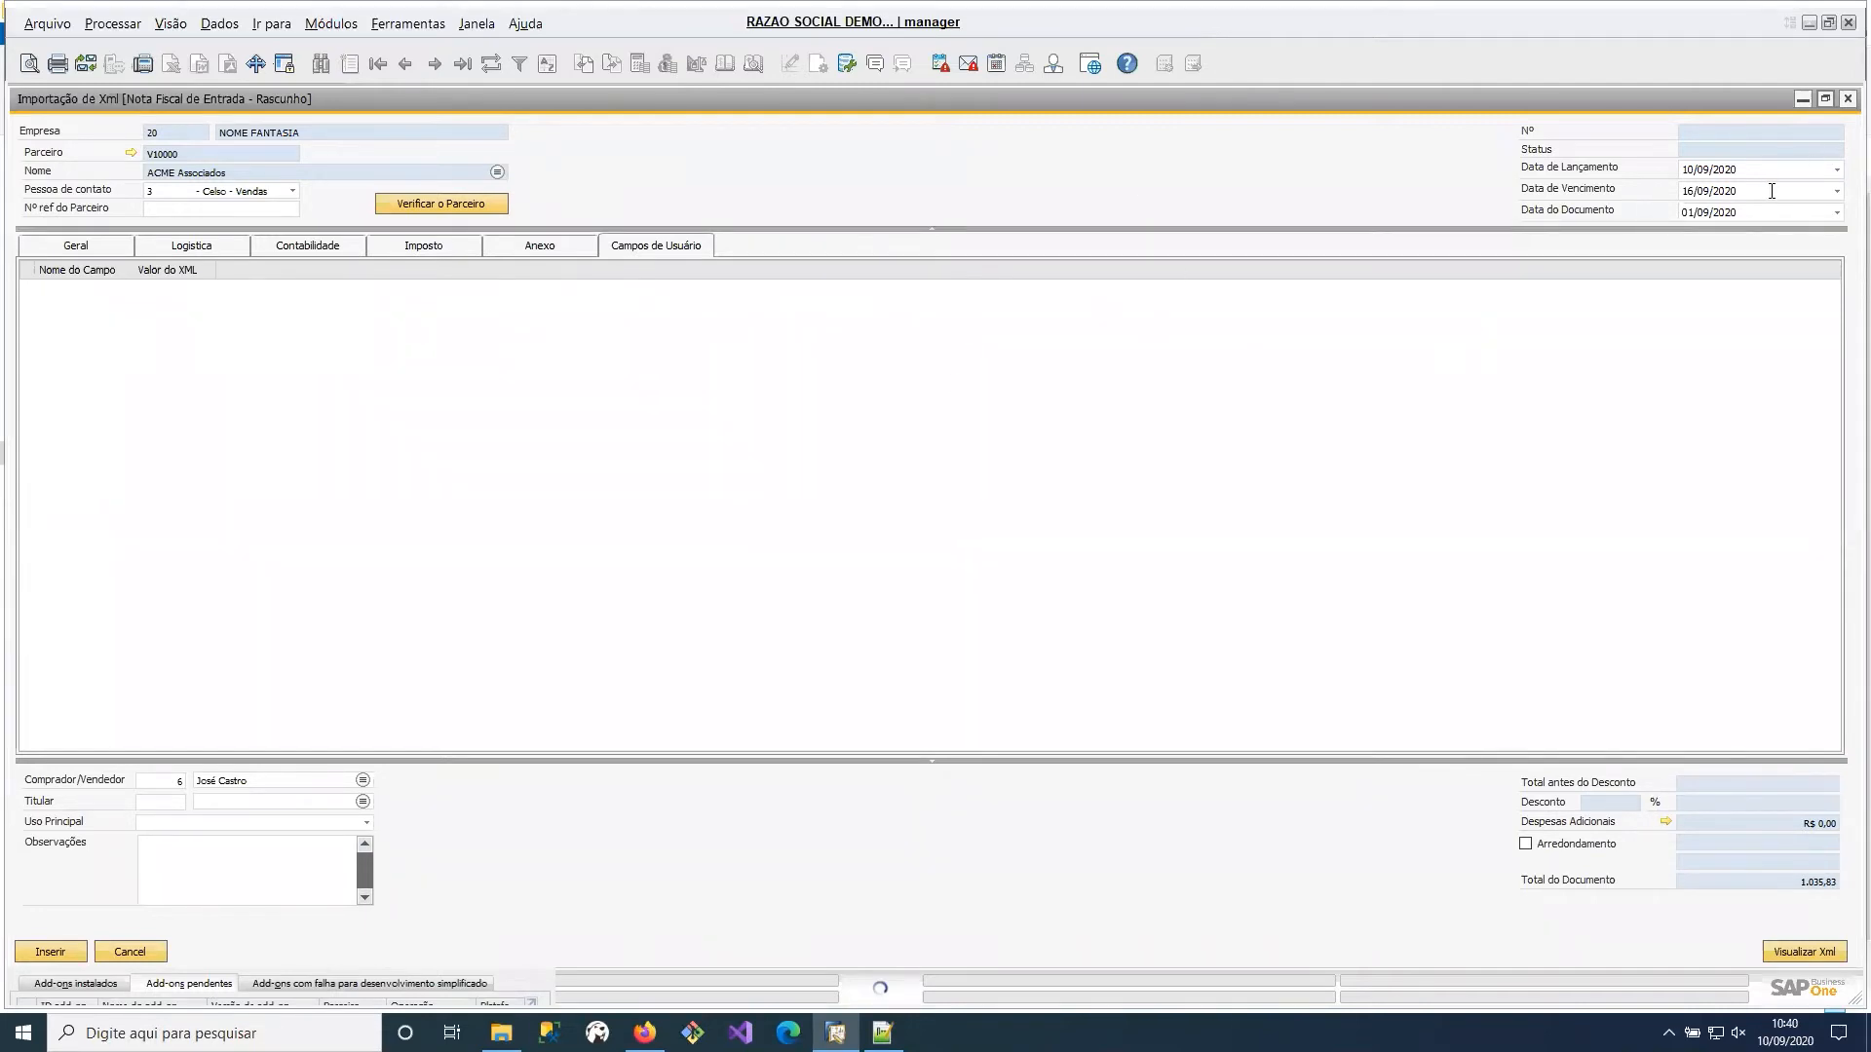
pyautogui.click(1838, 214)
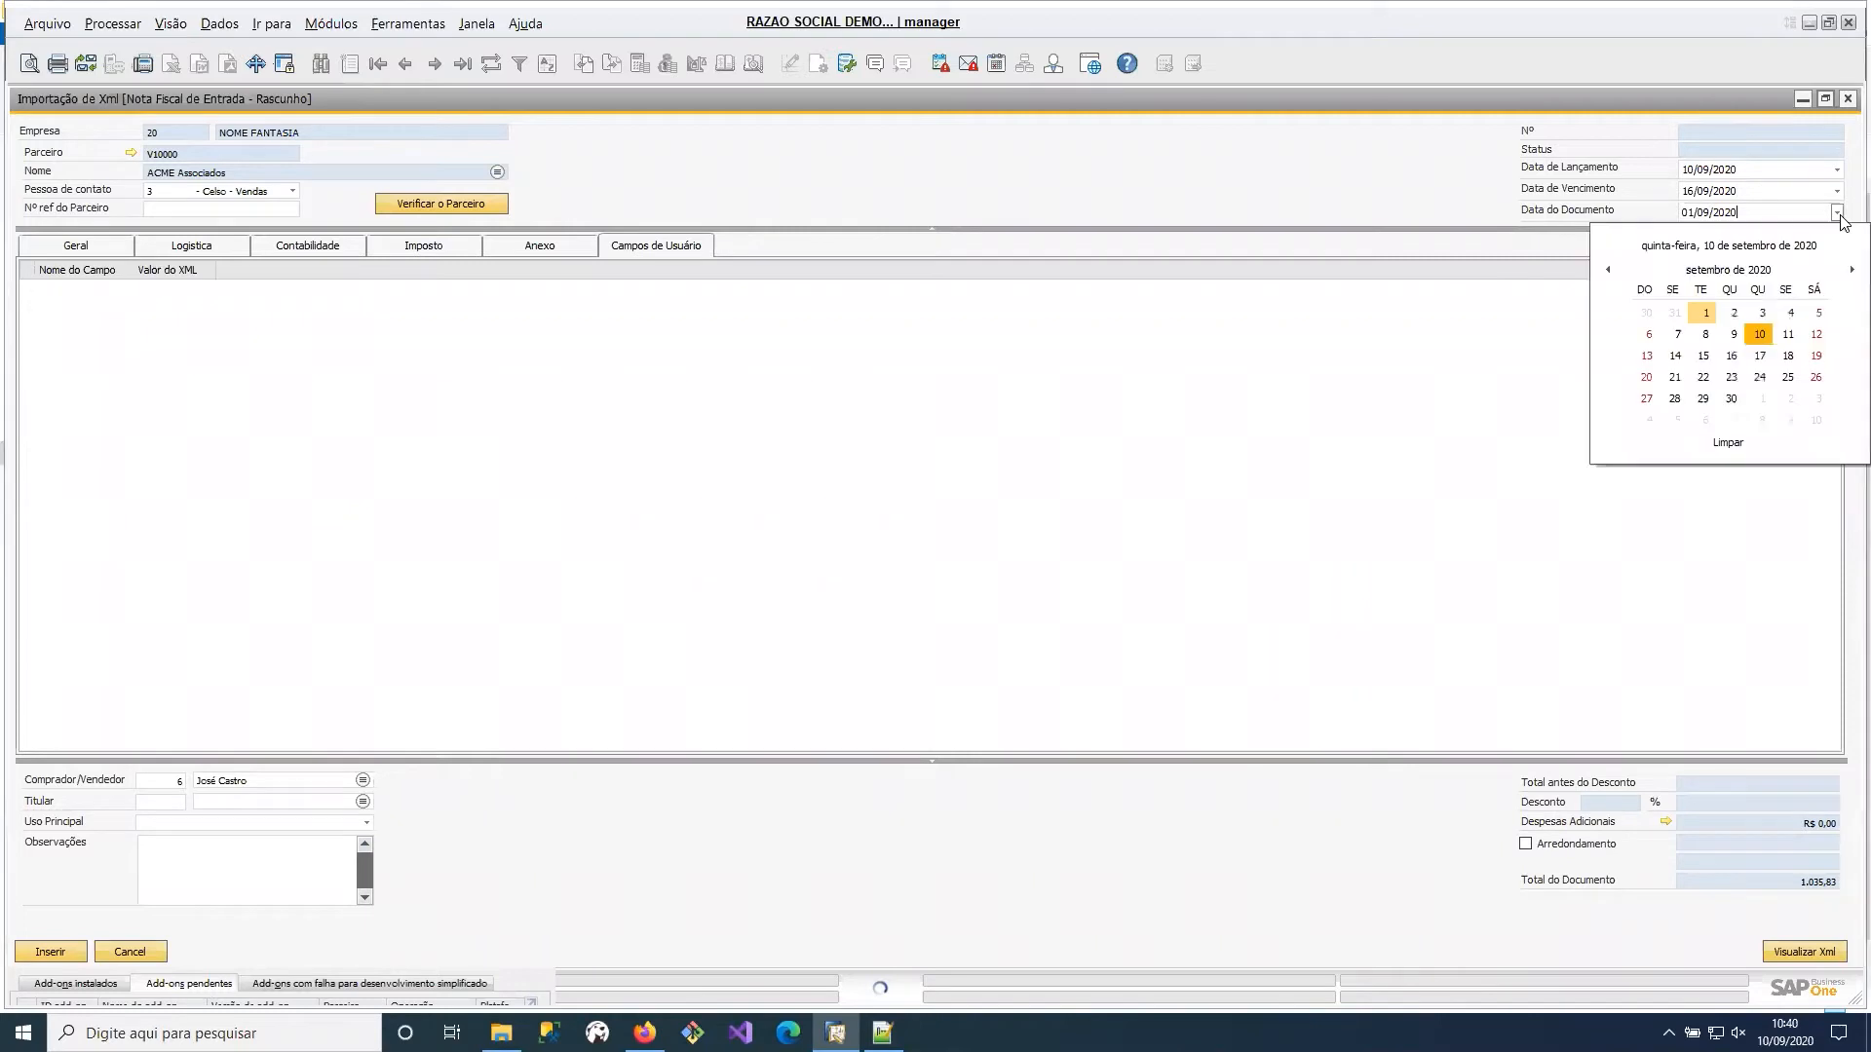
pyautogui.click(1838, 214)
pyautogui.click(1838, 191)
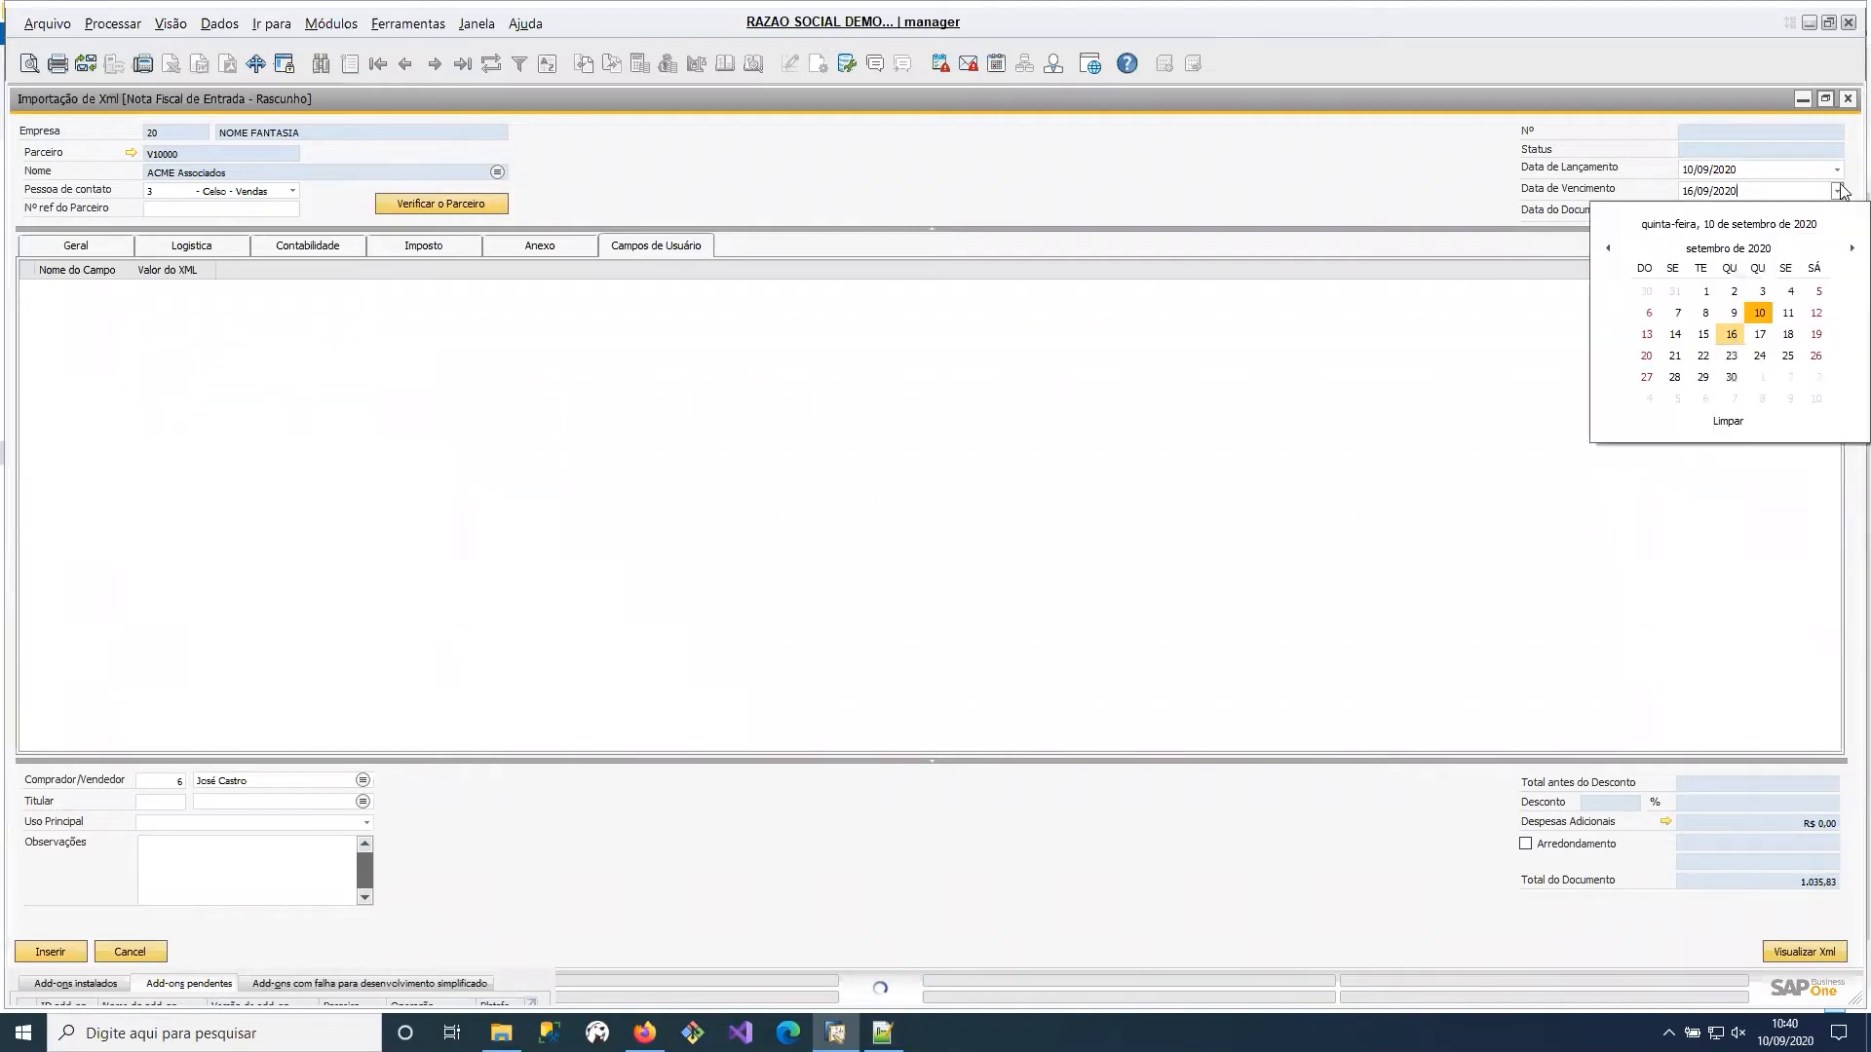
pyautogui.click(1445, 385)
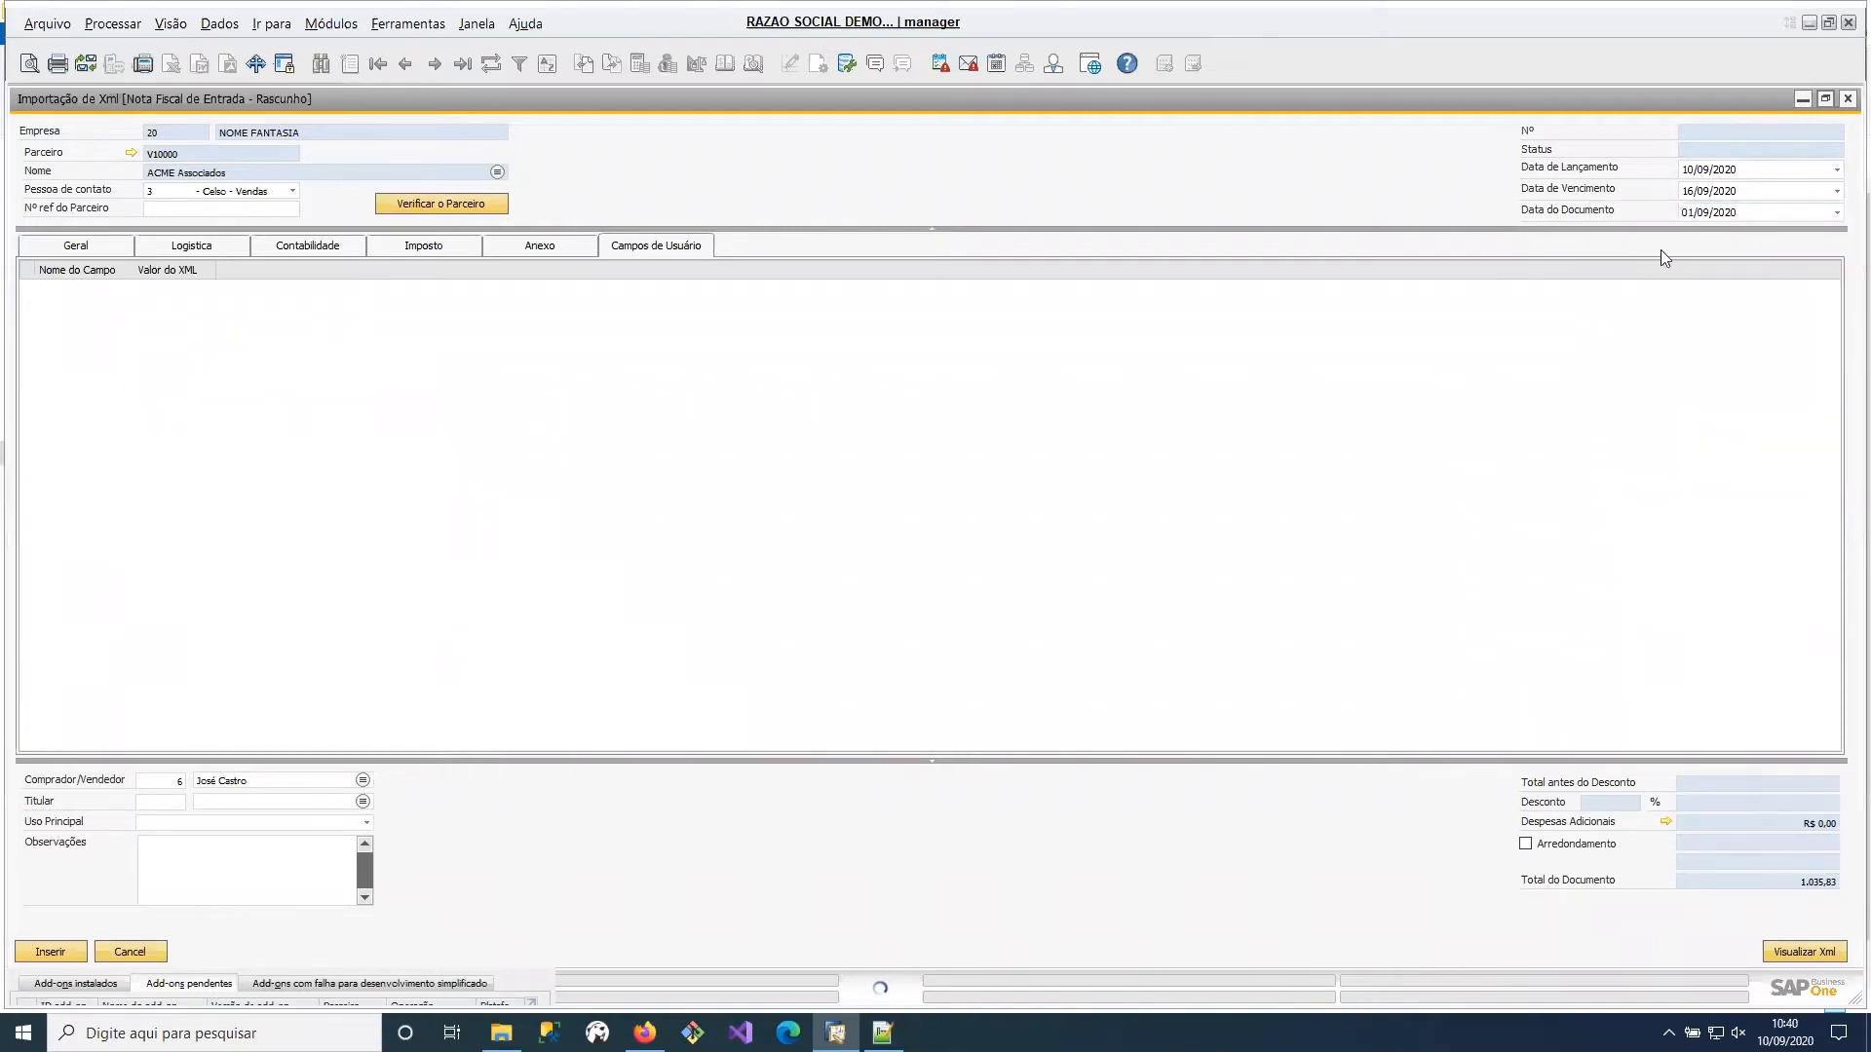
# Return to the general item data, insert the XML as an incoming invoice draft and confirm the import.
pyautogui.click(97, 247)
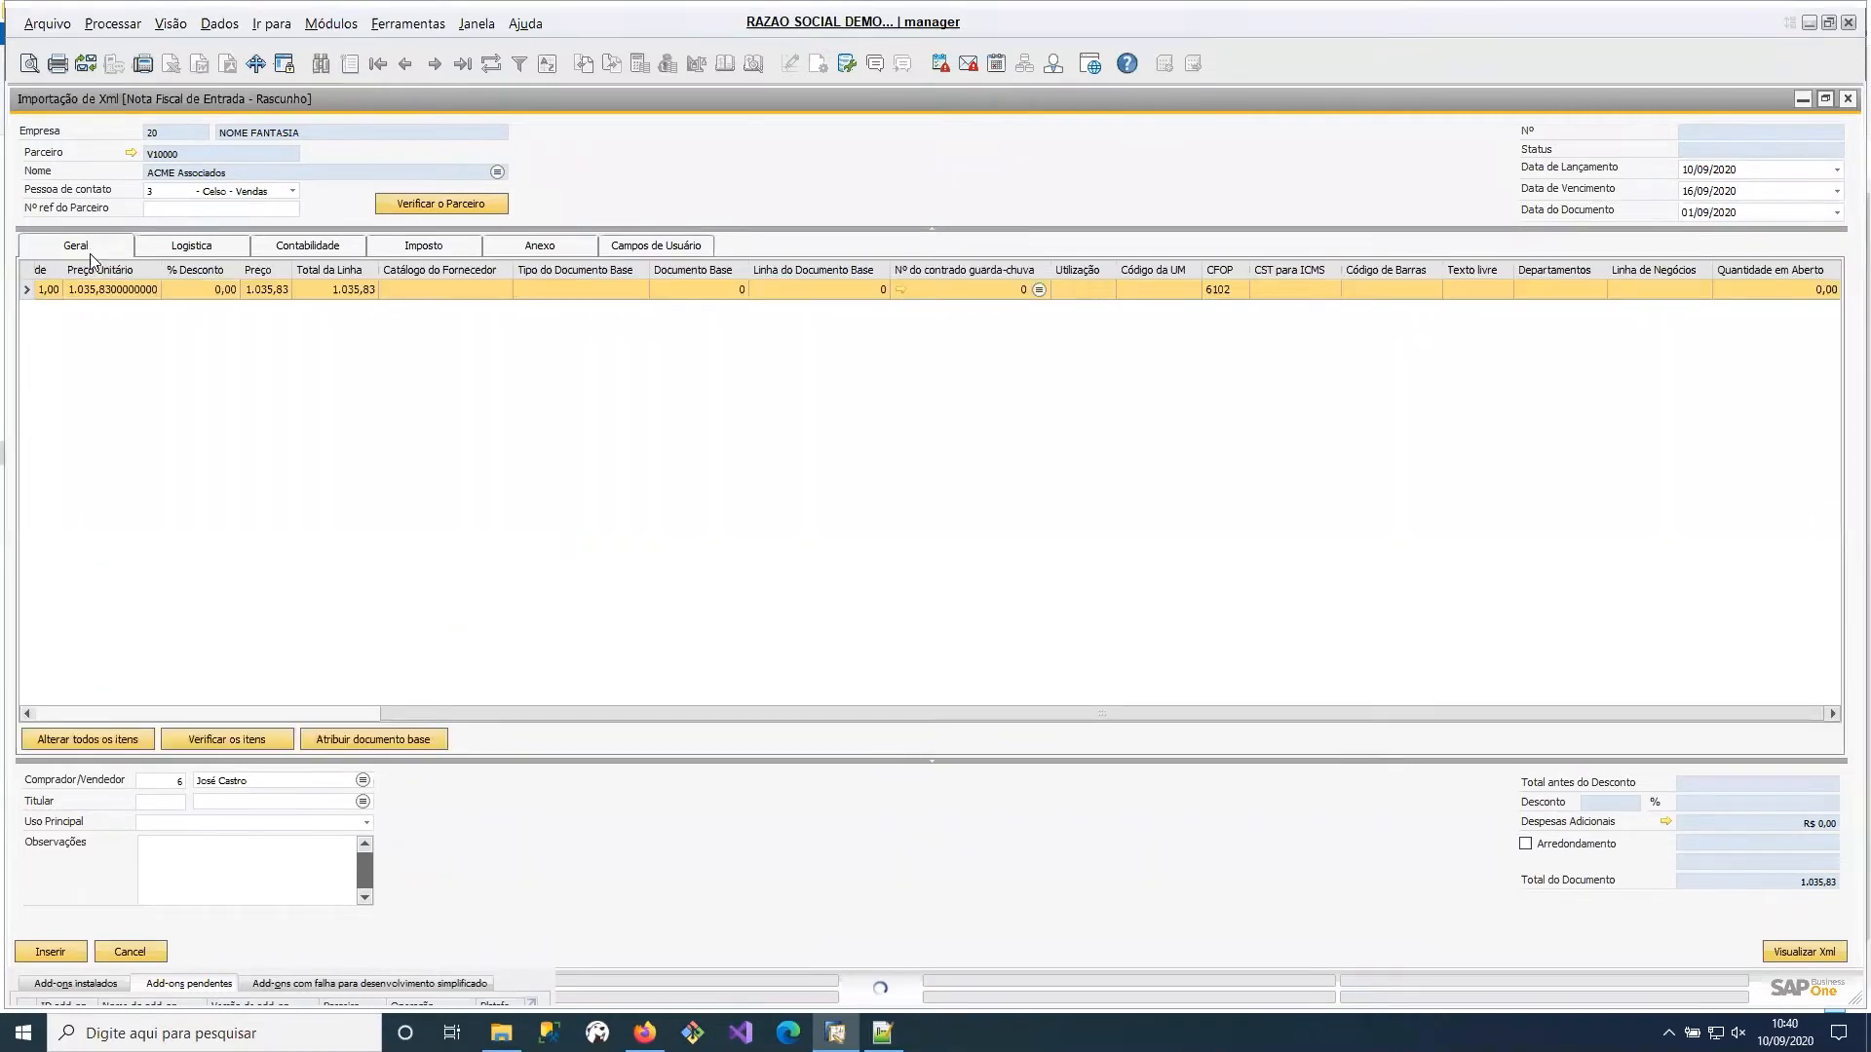
pyautogui.click(57, 959)
pyautogui.click(774, 571)
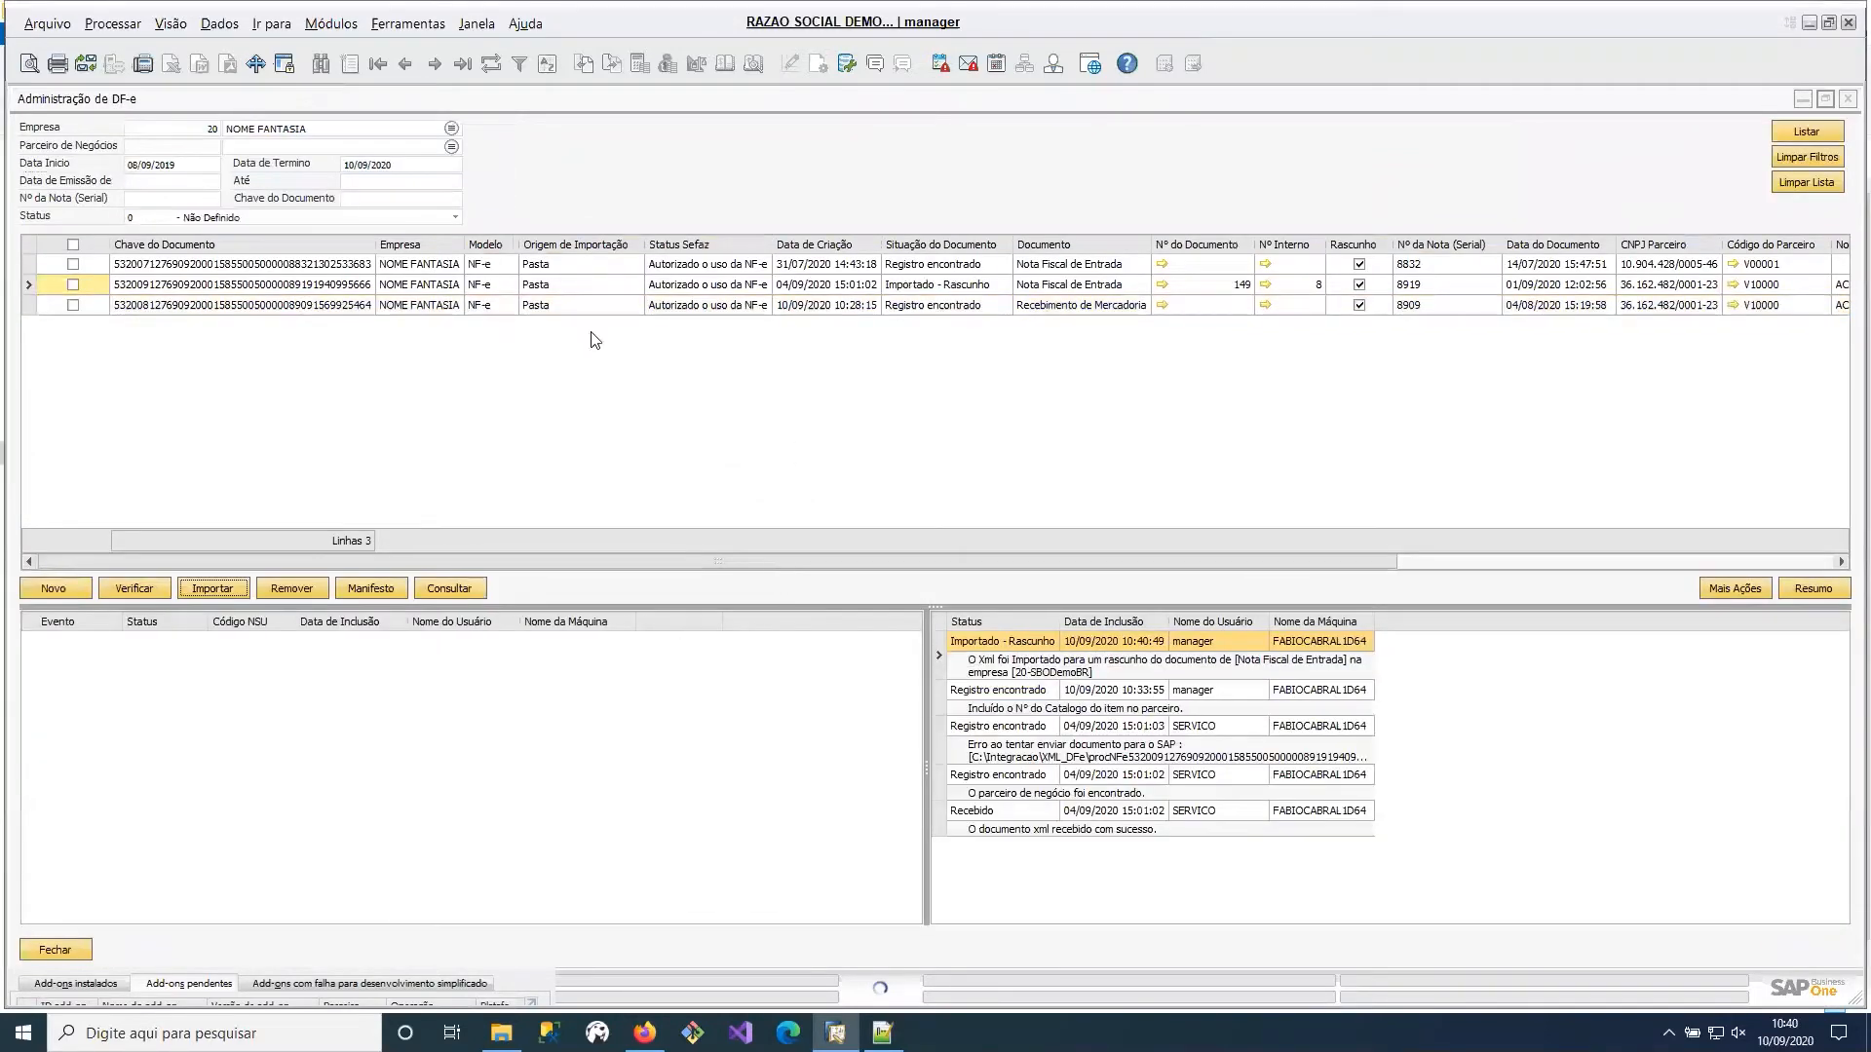
# Mark the draft-imported invoice in the DF-e list and inspect its status, document number and internal number.
pyautogui.click(920, 286)
pyautogui.click(73, 284)
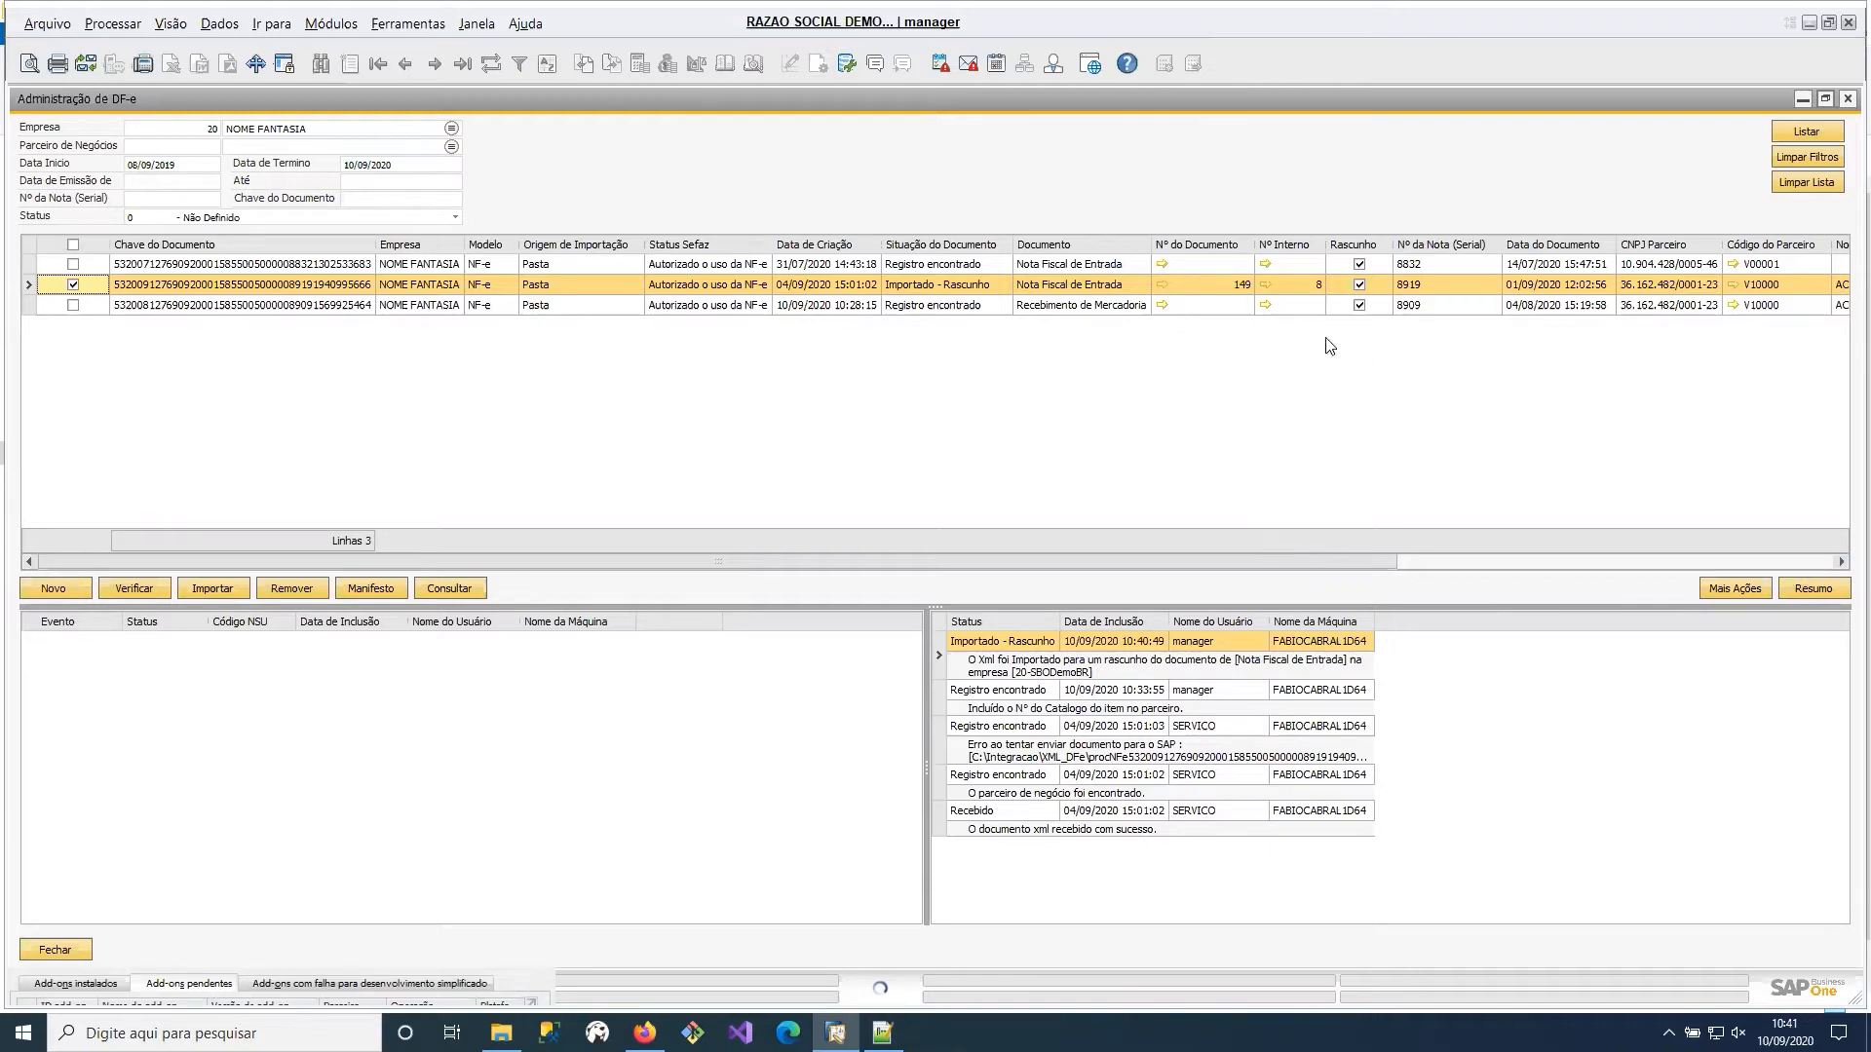
pyautogui.click(1308, 286)
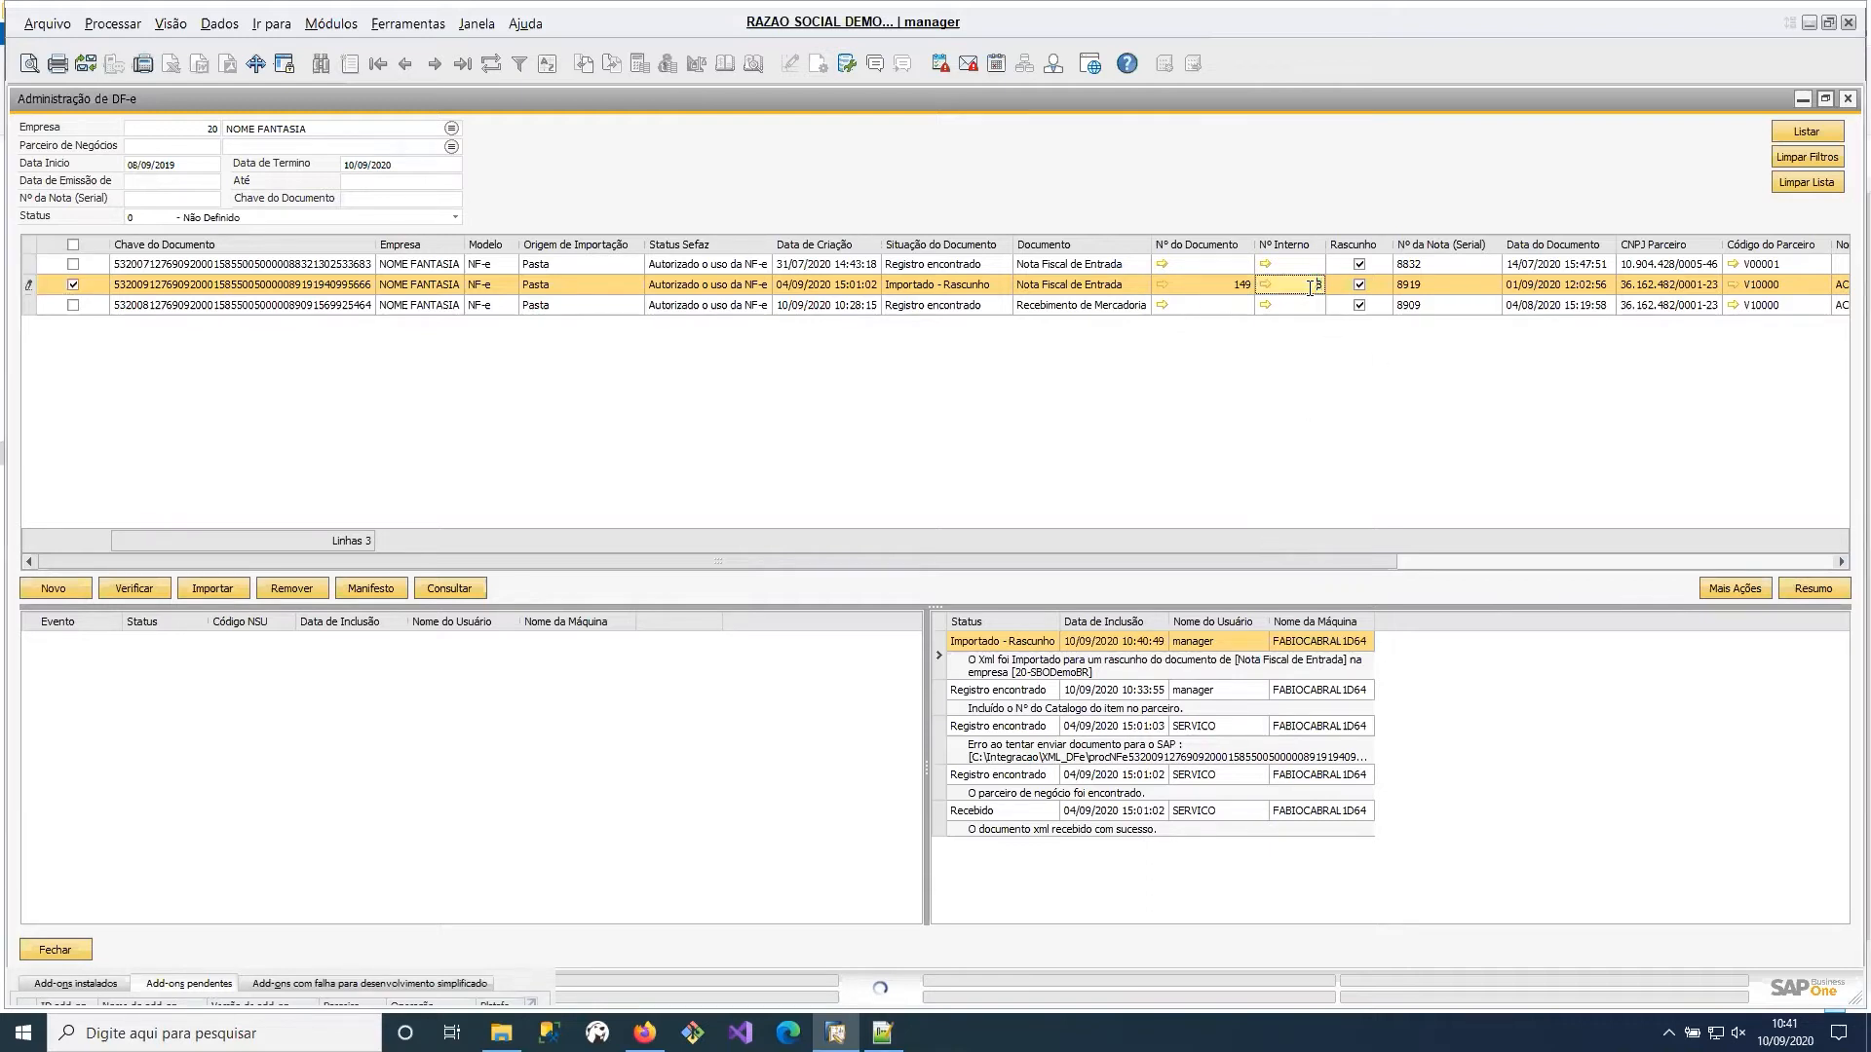
pyautogui.click(1191, 283)
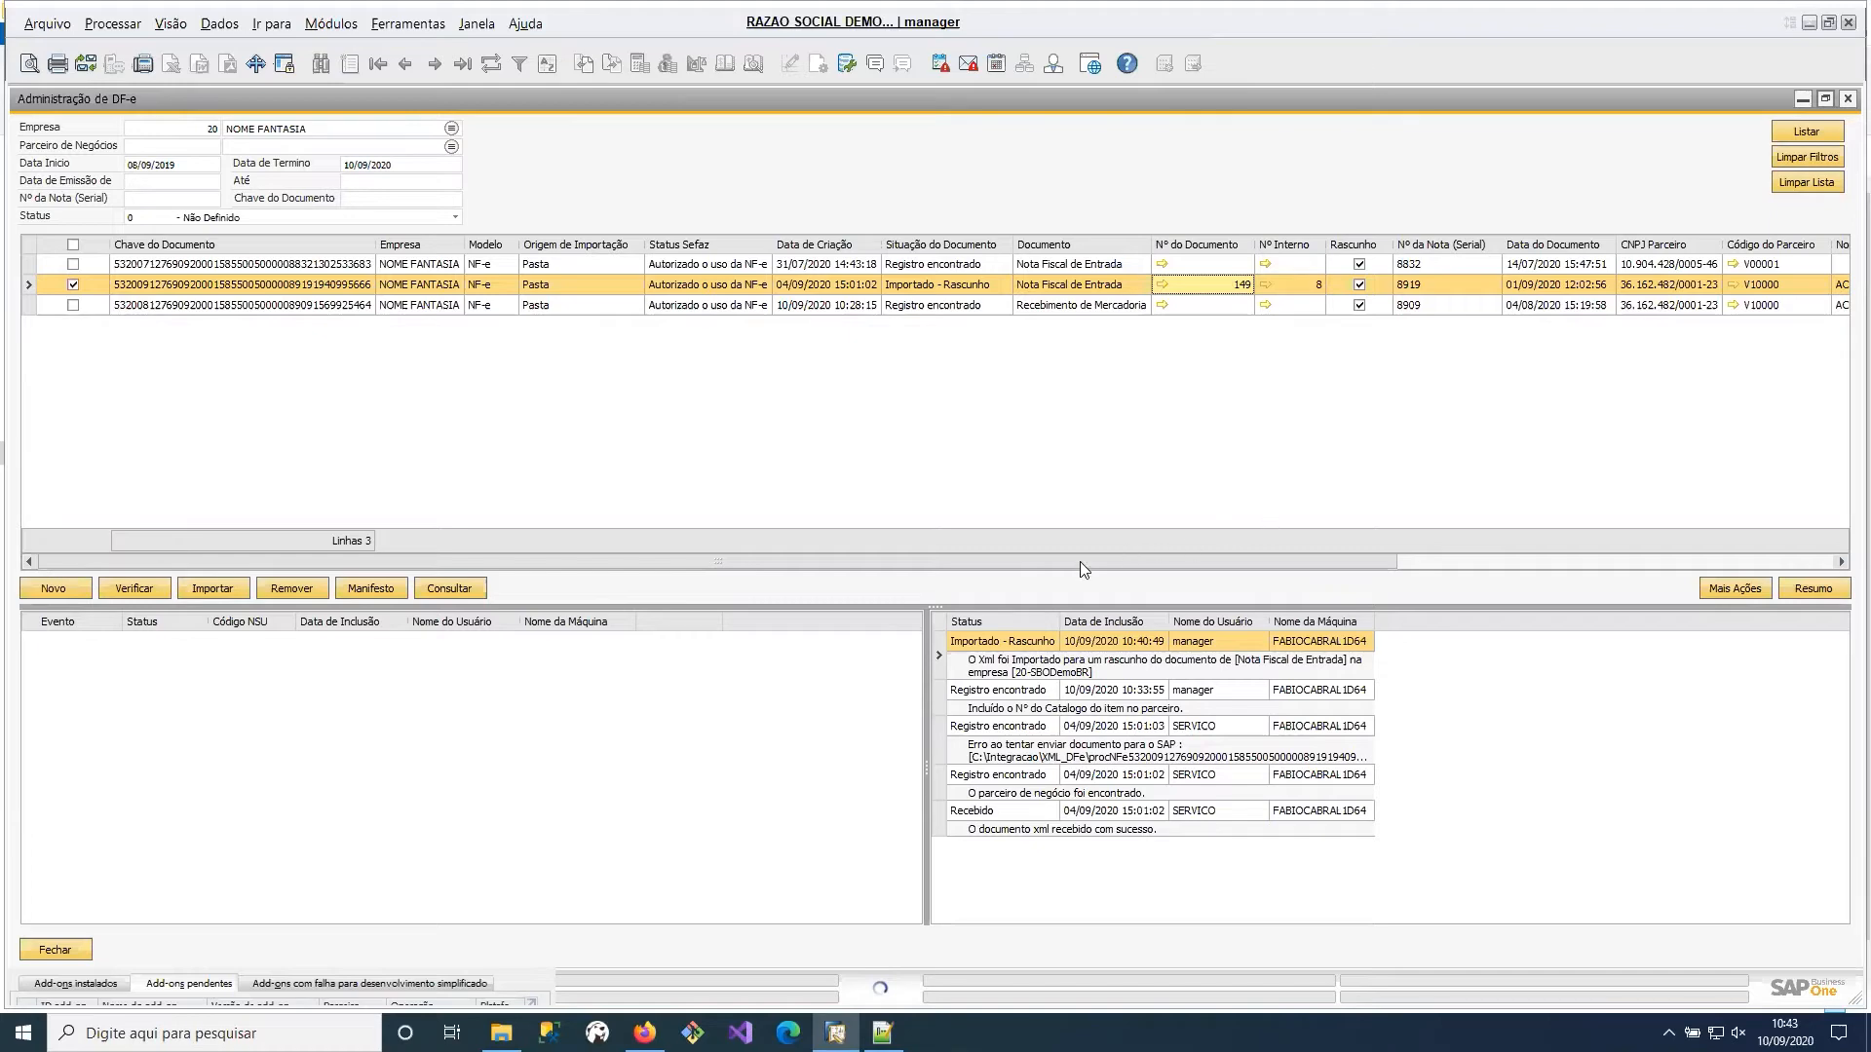
# Inspect the remaining columns of the imported invoice, open its business partner record and close it again.
pyautogui.moveTo(1079, 562); pyautogui.dragTo(1006, 556)
pyautogui.click(1560, 563)
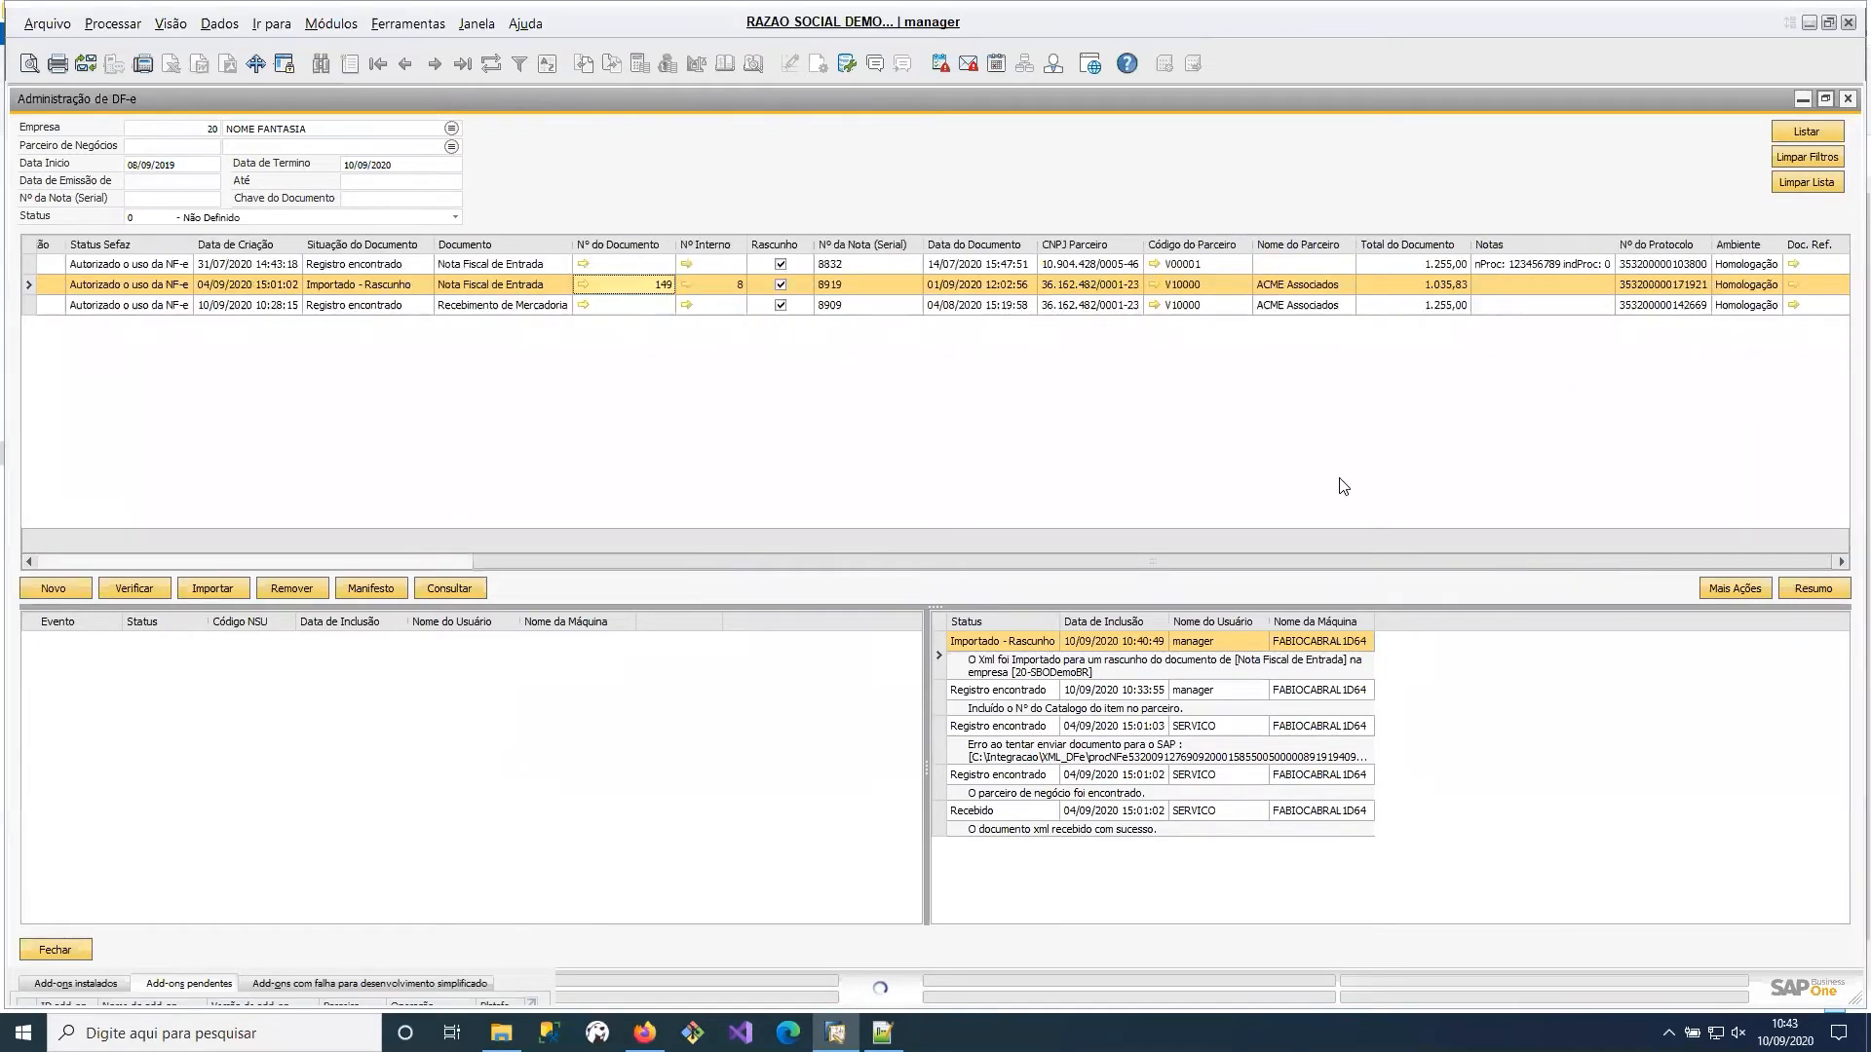
pyautogui.click(1155, 283)
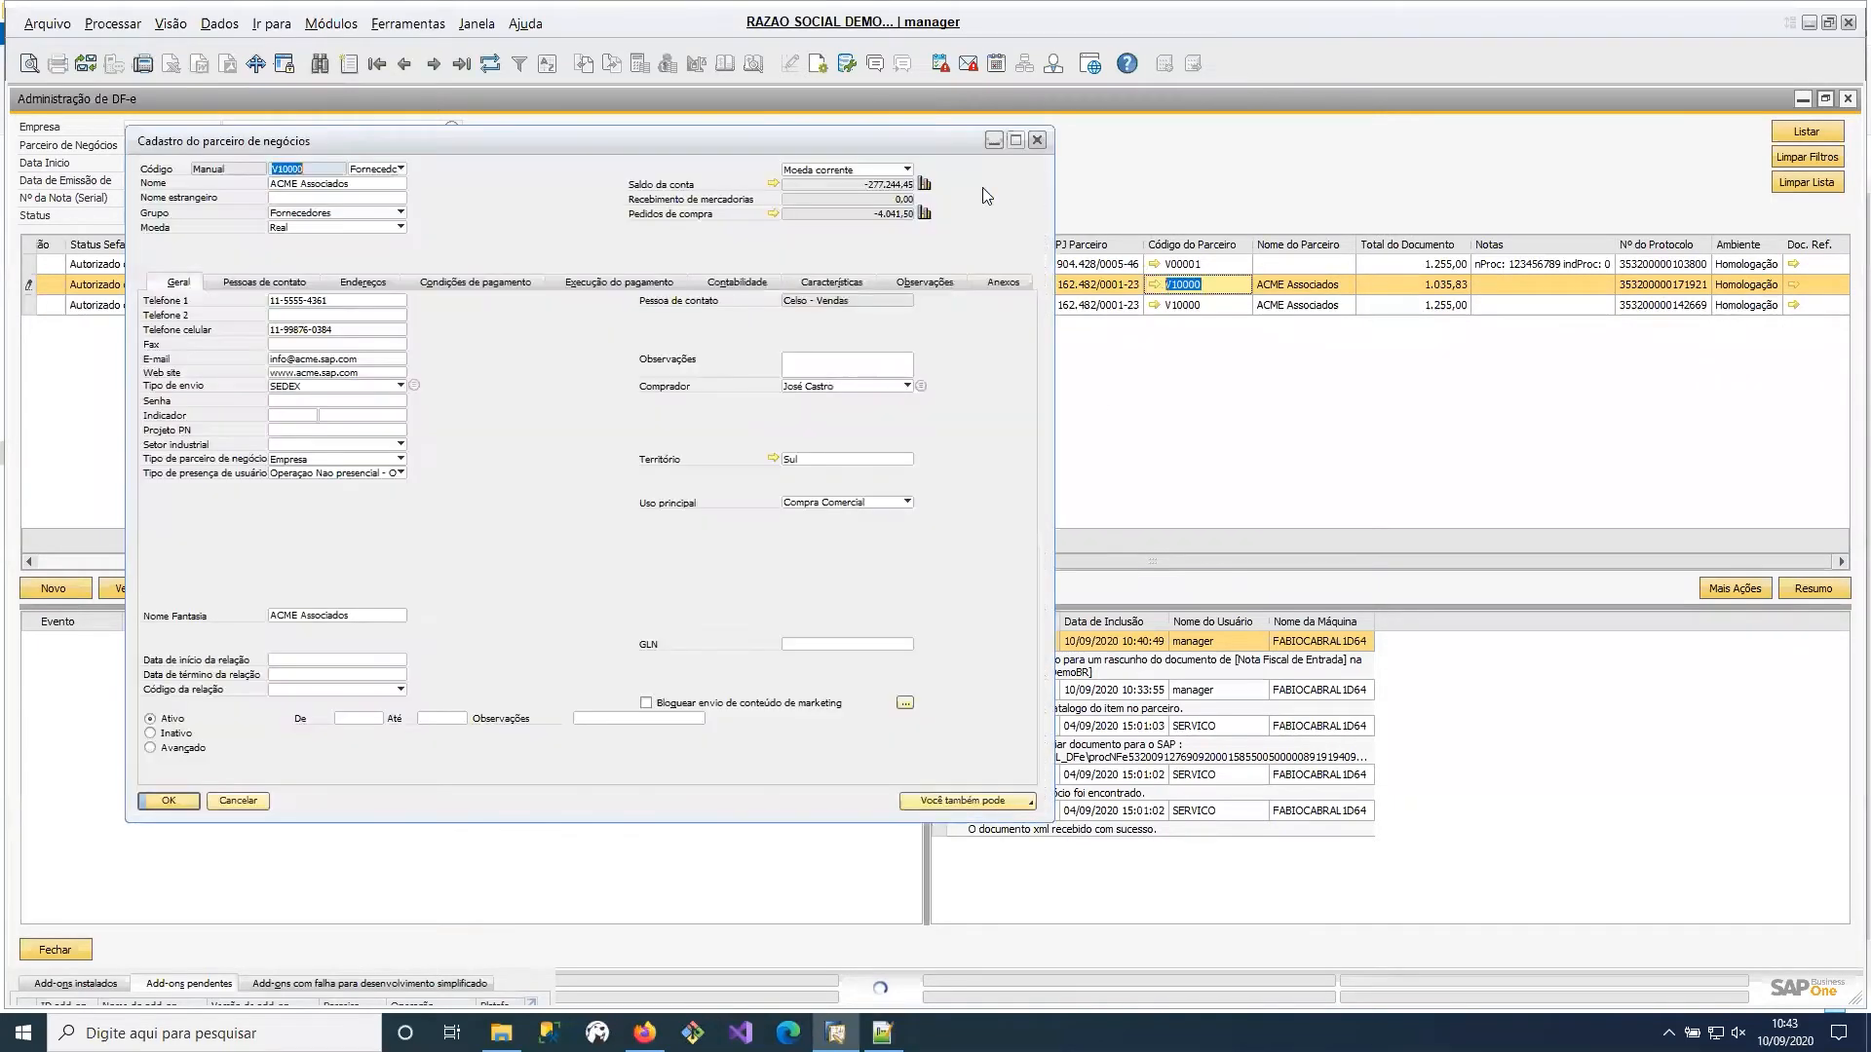
pyautogui.click(1037, 139)
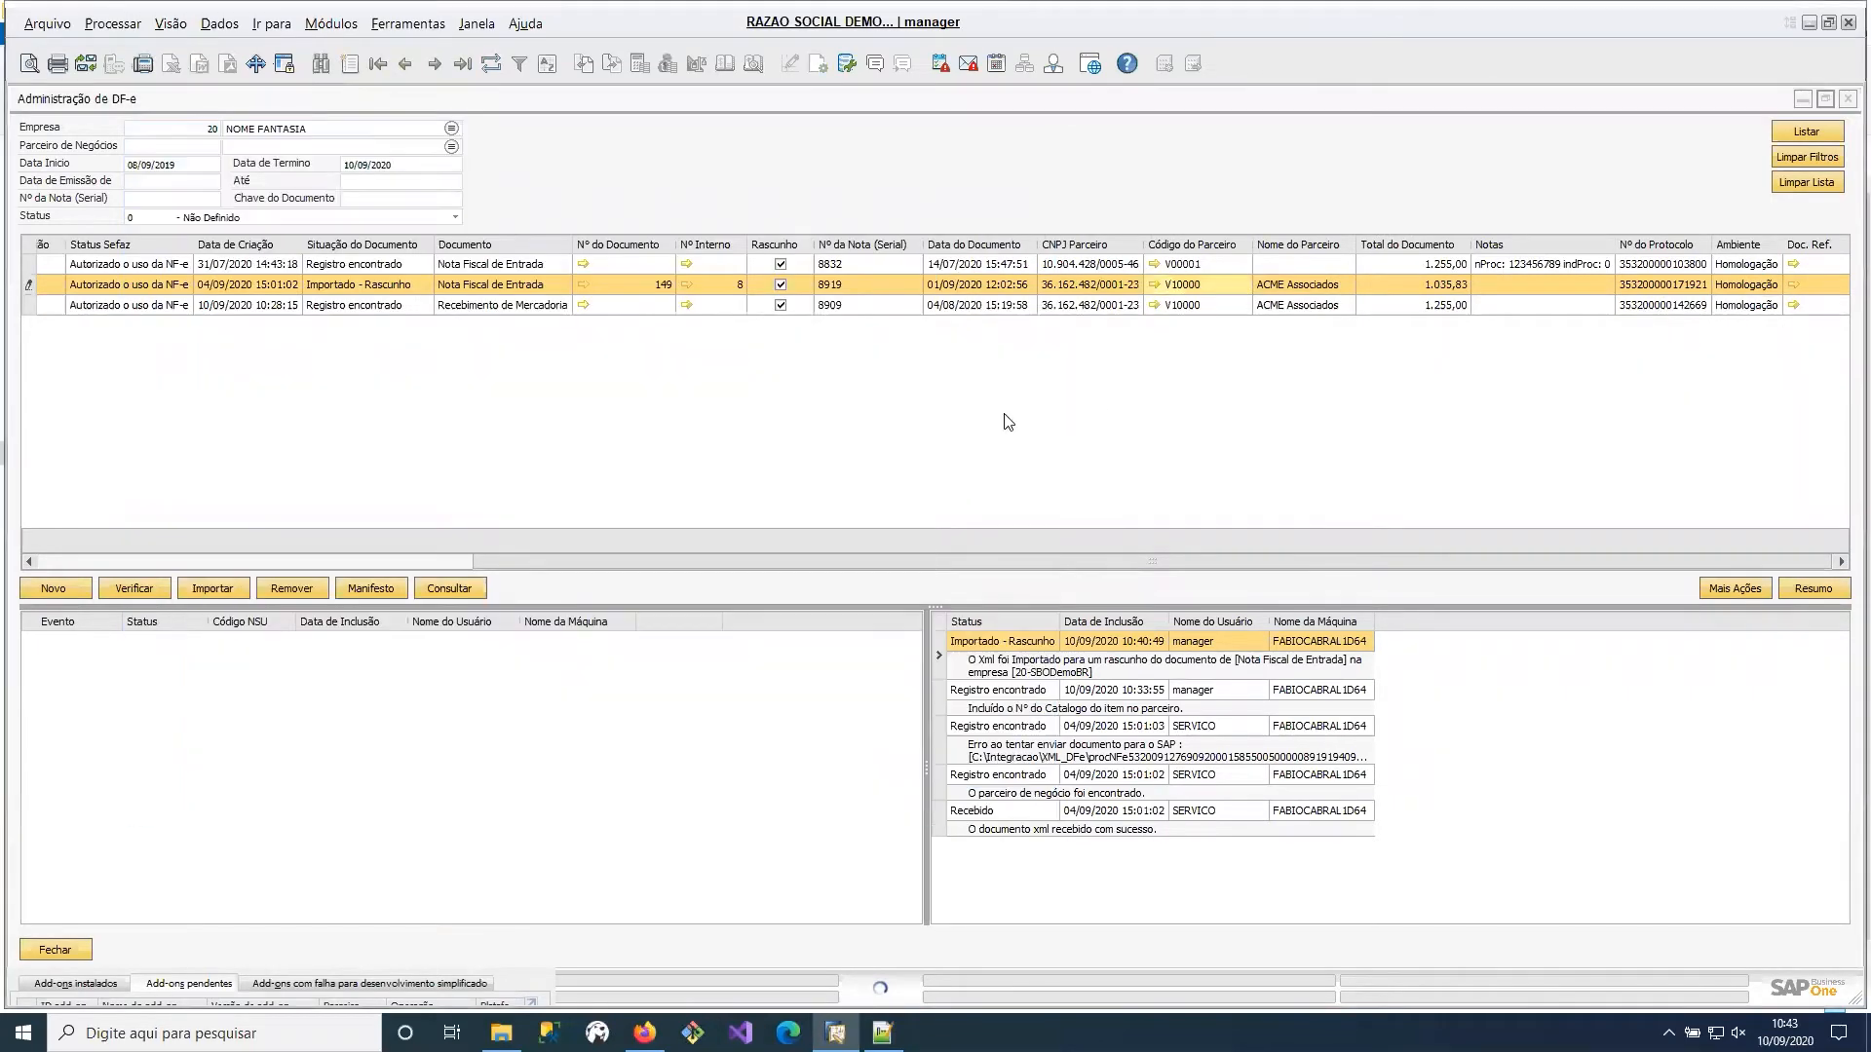
# Open the generated incoming invoice draft from its internal number and examine its tax details and access key.
pyautogui.click(687, 284)
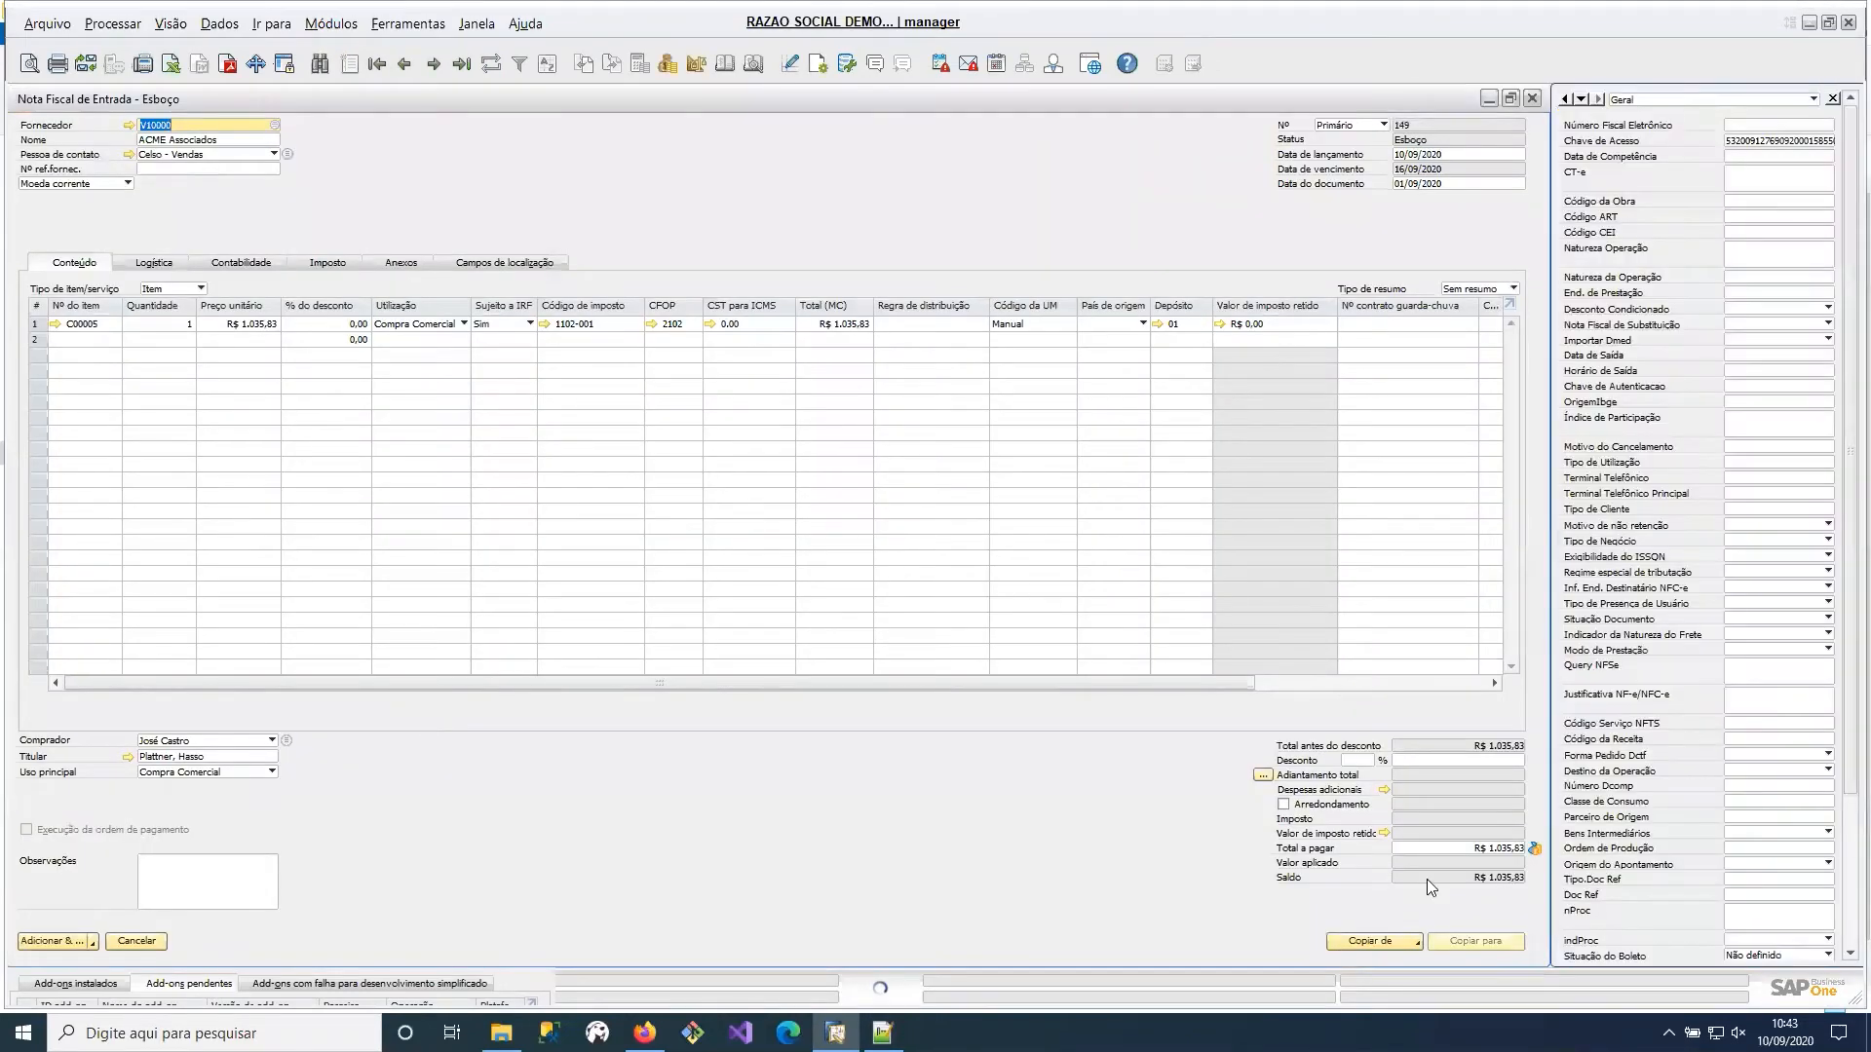
pyautogui.click(328, 263)
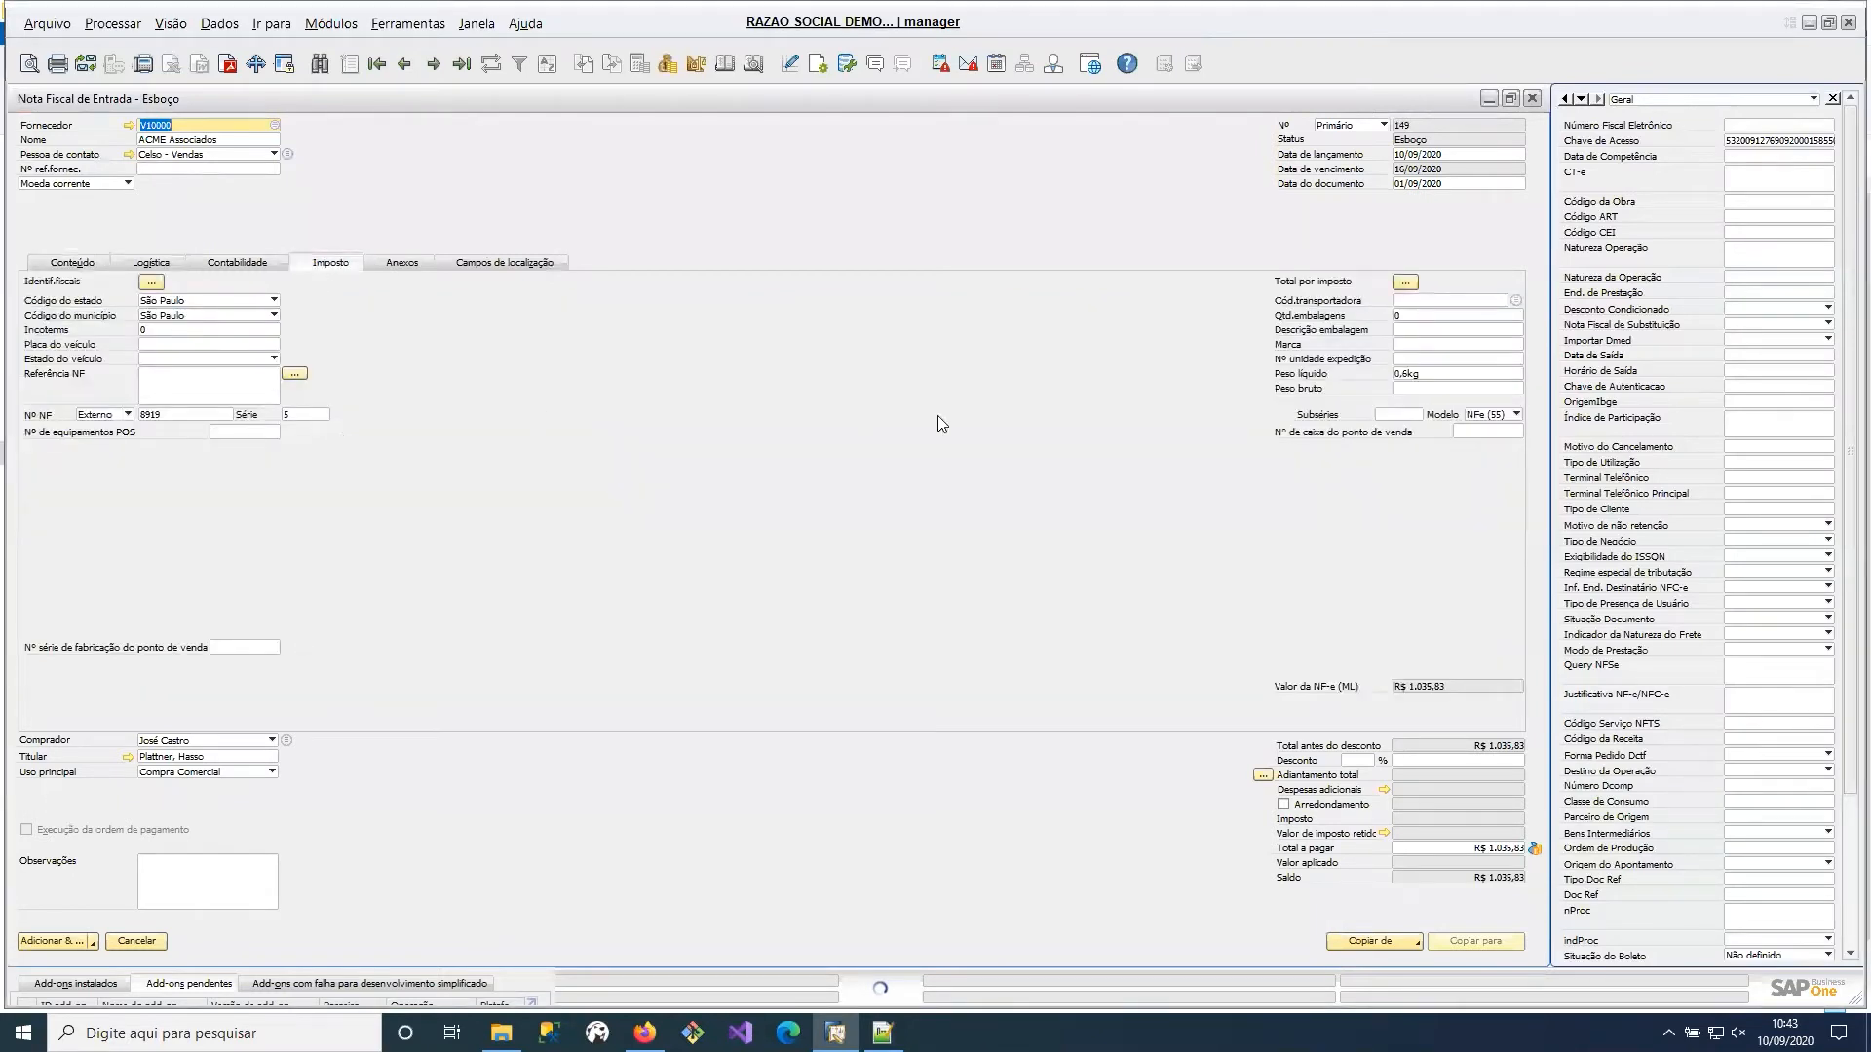
pyautogui.click(1766, 142)
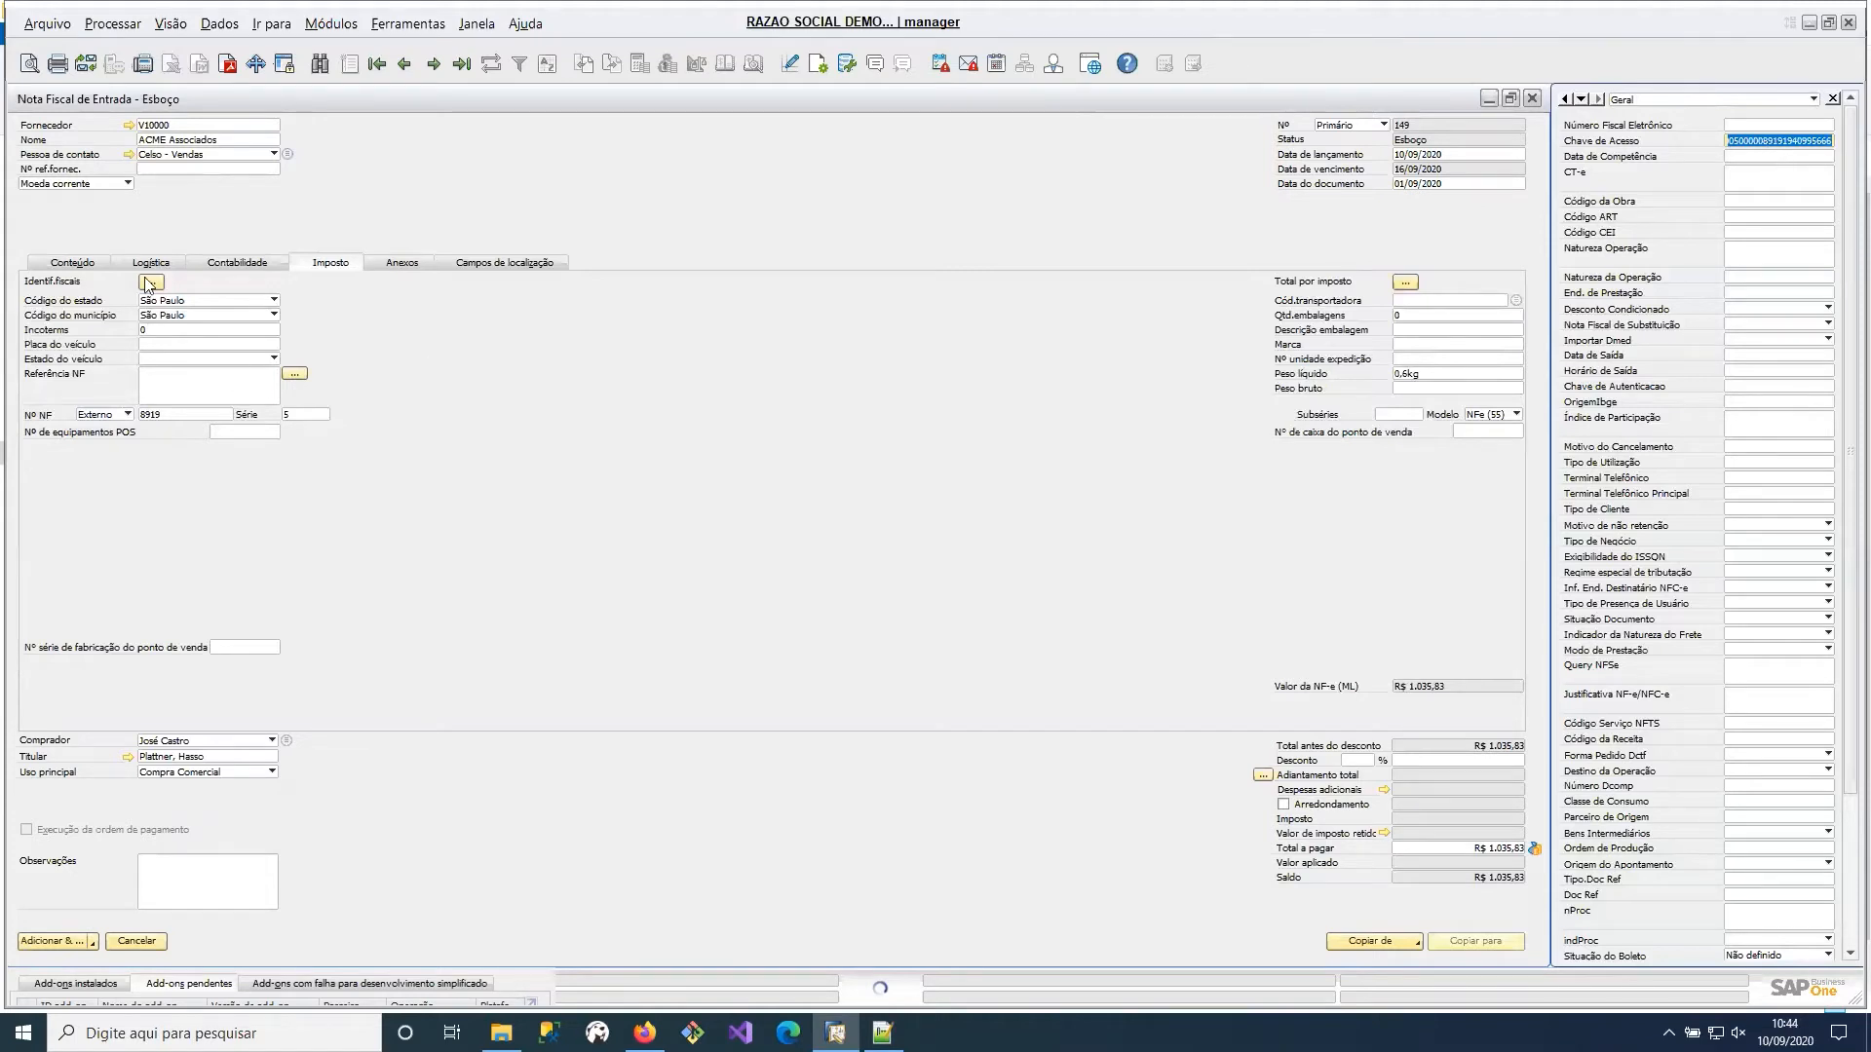
# Examine the draft's content line for item C00005, checking its tax code and CFOP.
pyautogui.click(59, 262)
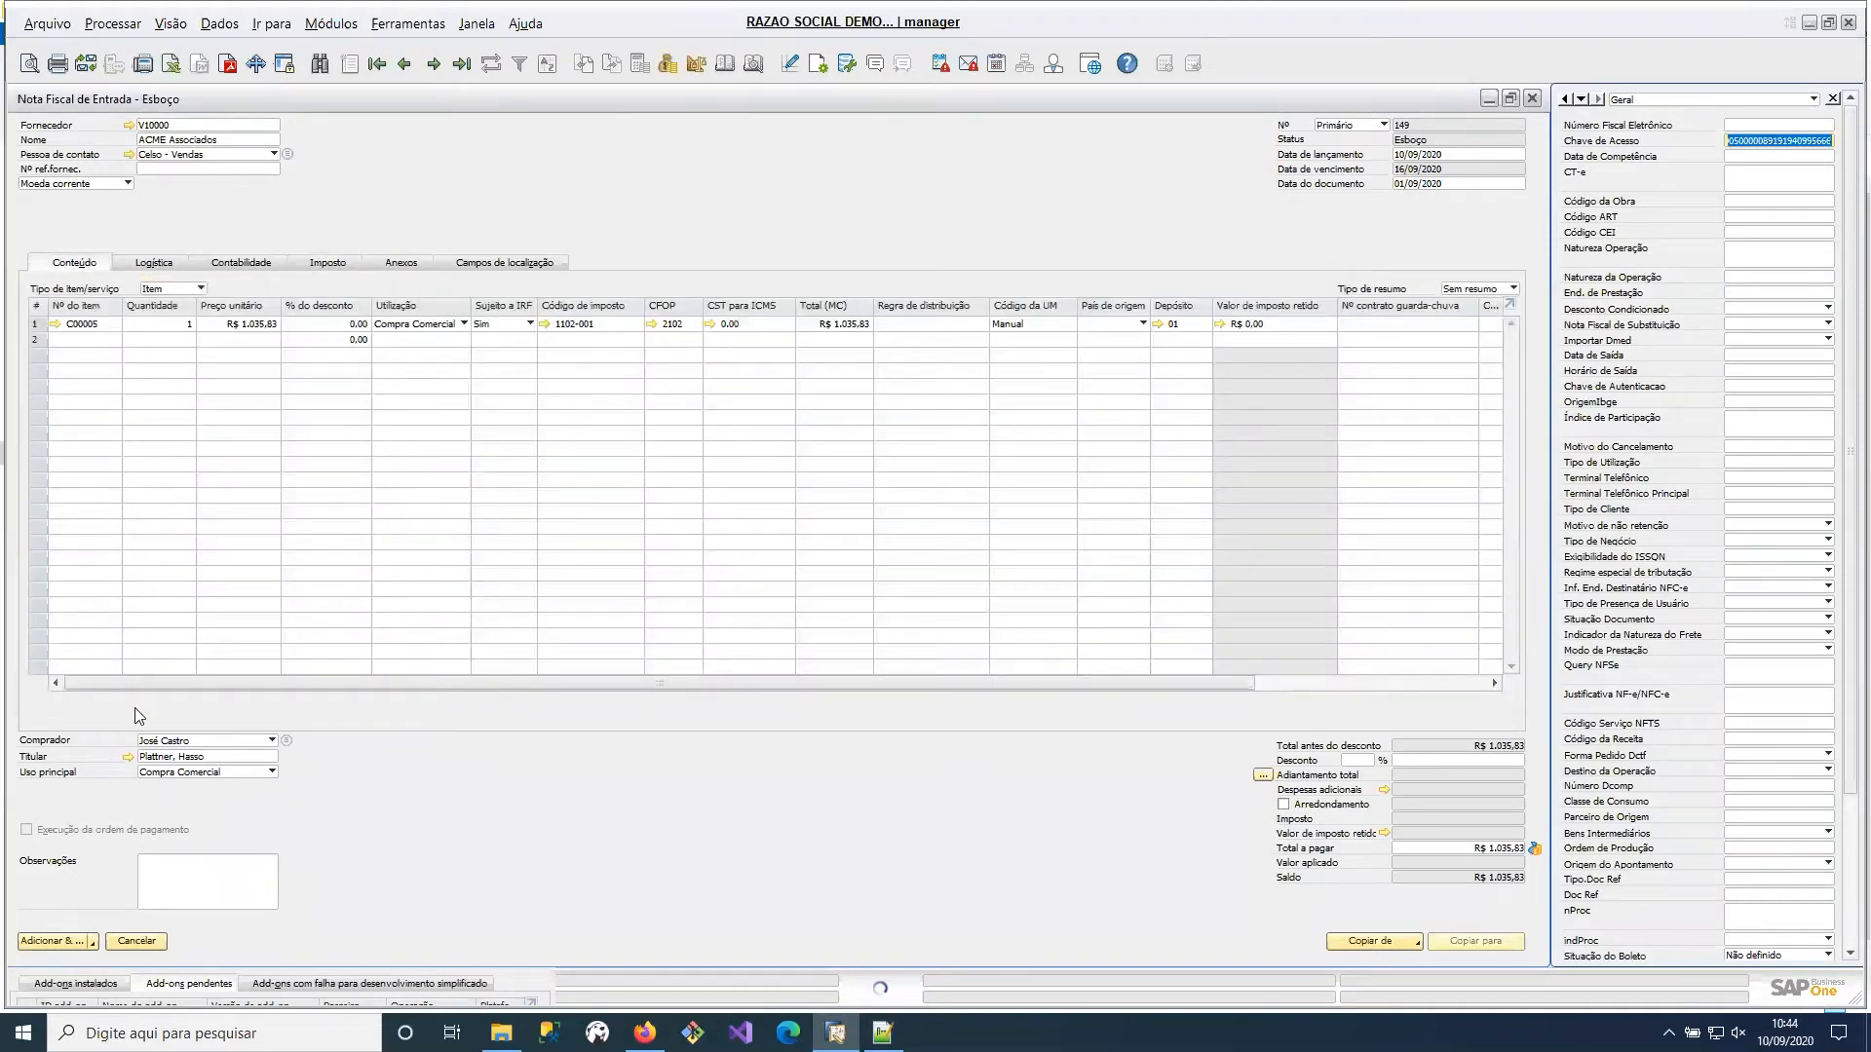
pyautogui.moveTo(202, 684); pyautogui.dragTo(142, 684)
pyautogui.click(616, 323)
pyautogui.doubleClick(616, 322)
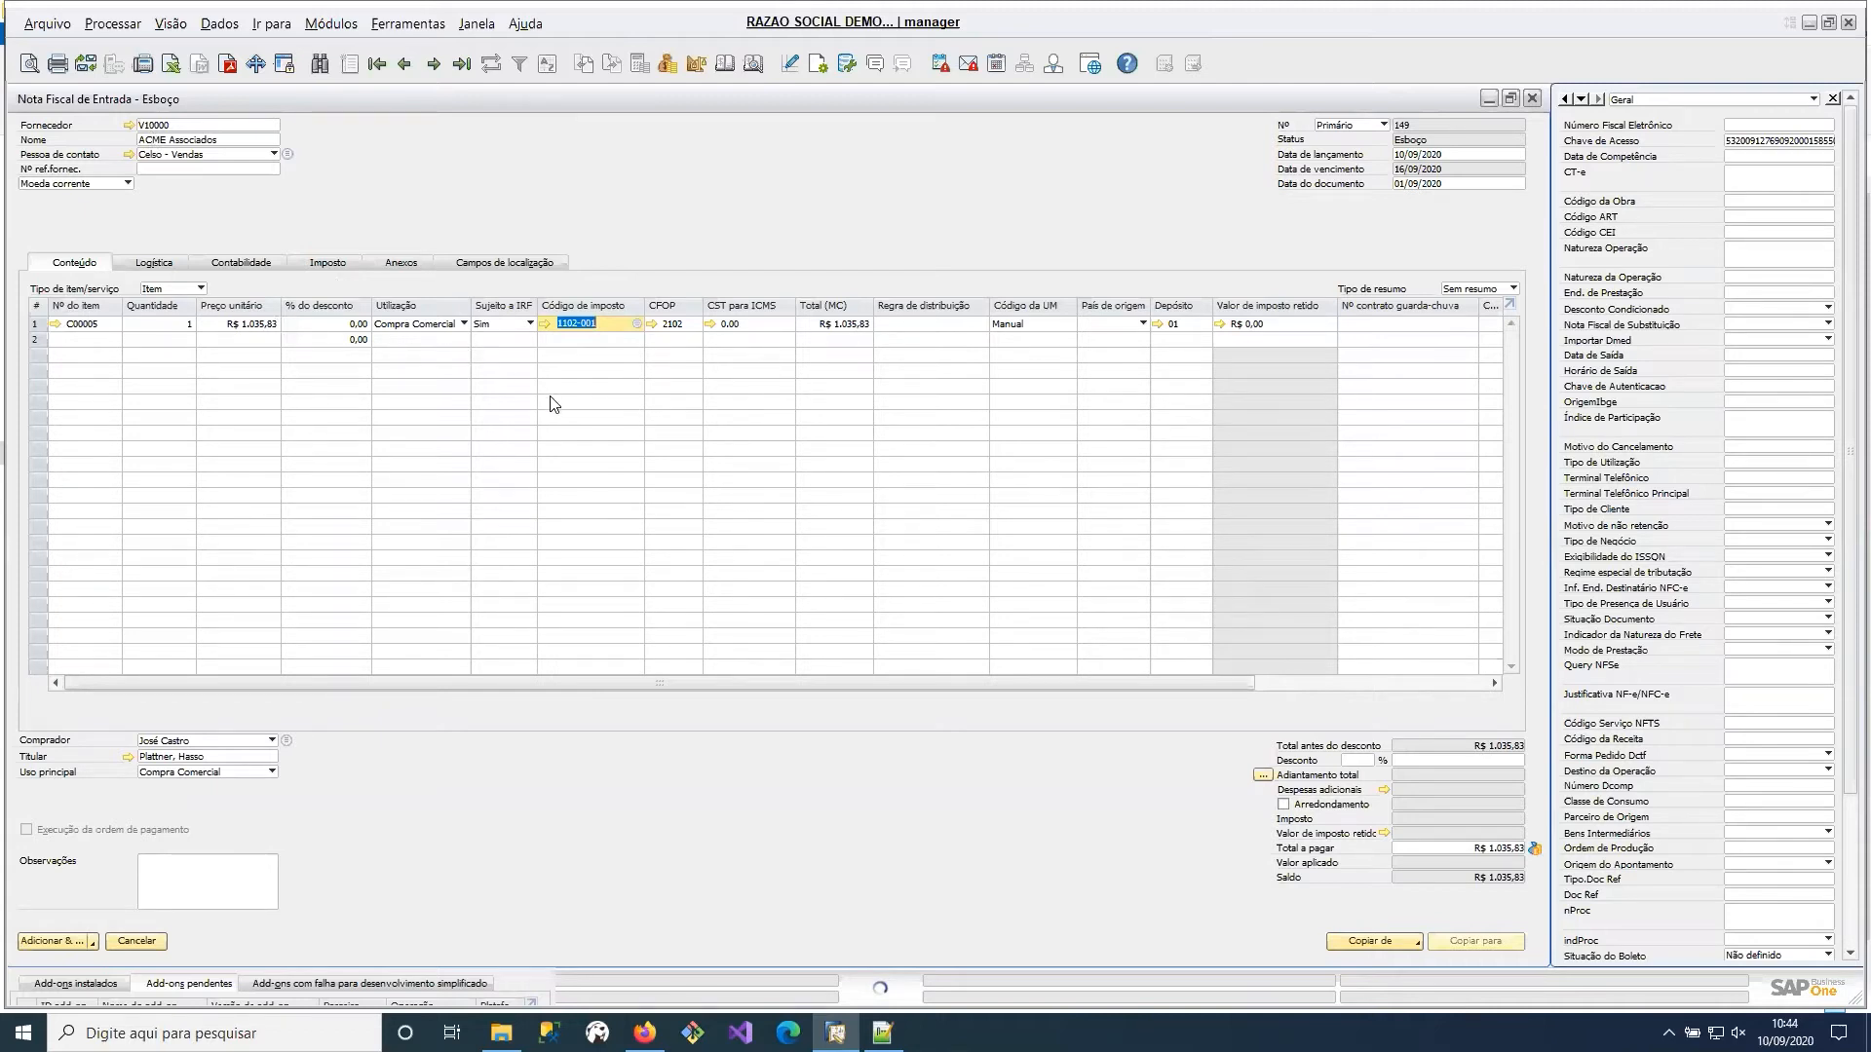
pyautogui.click(677, 332)
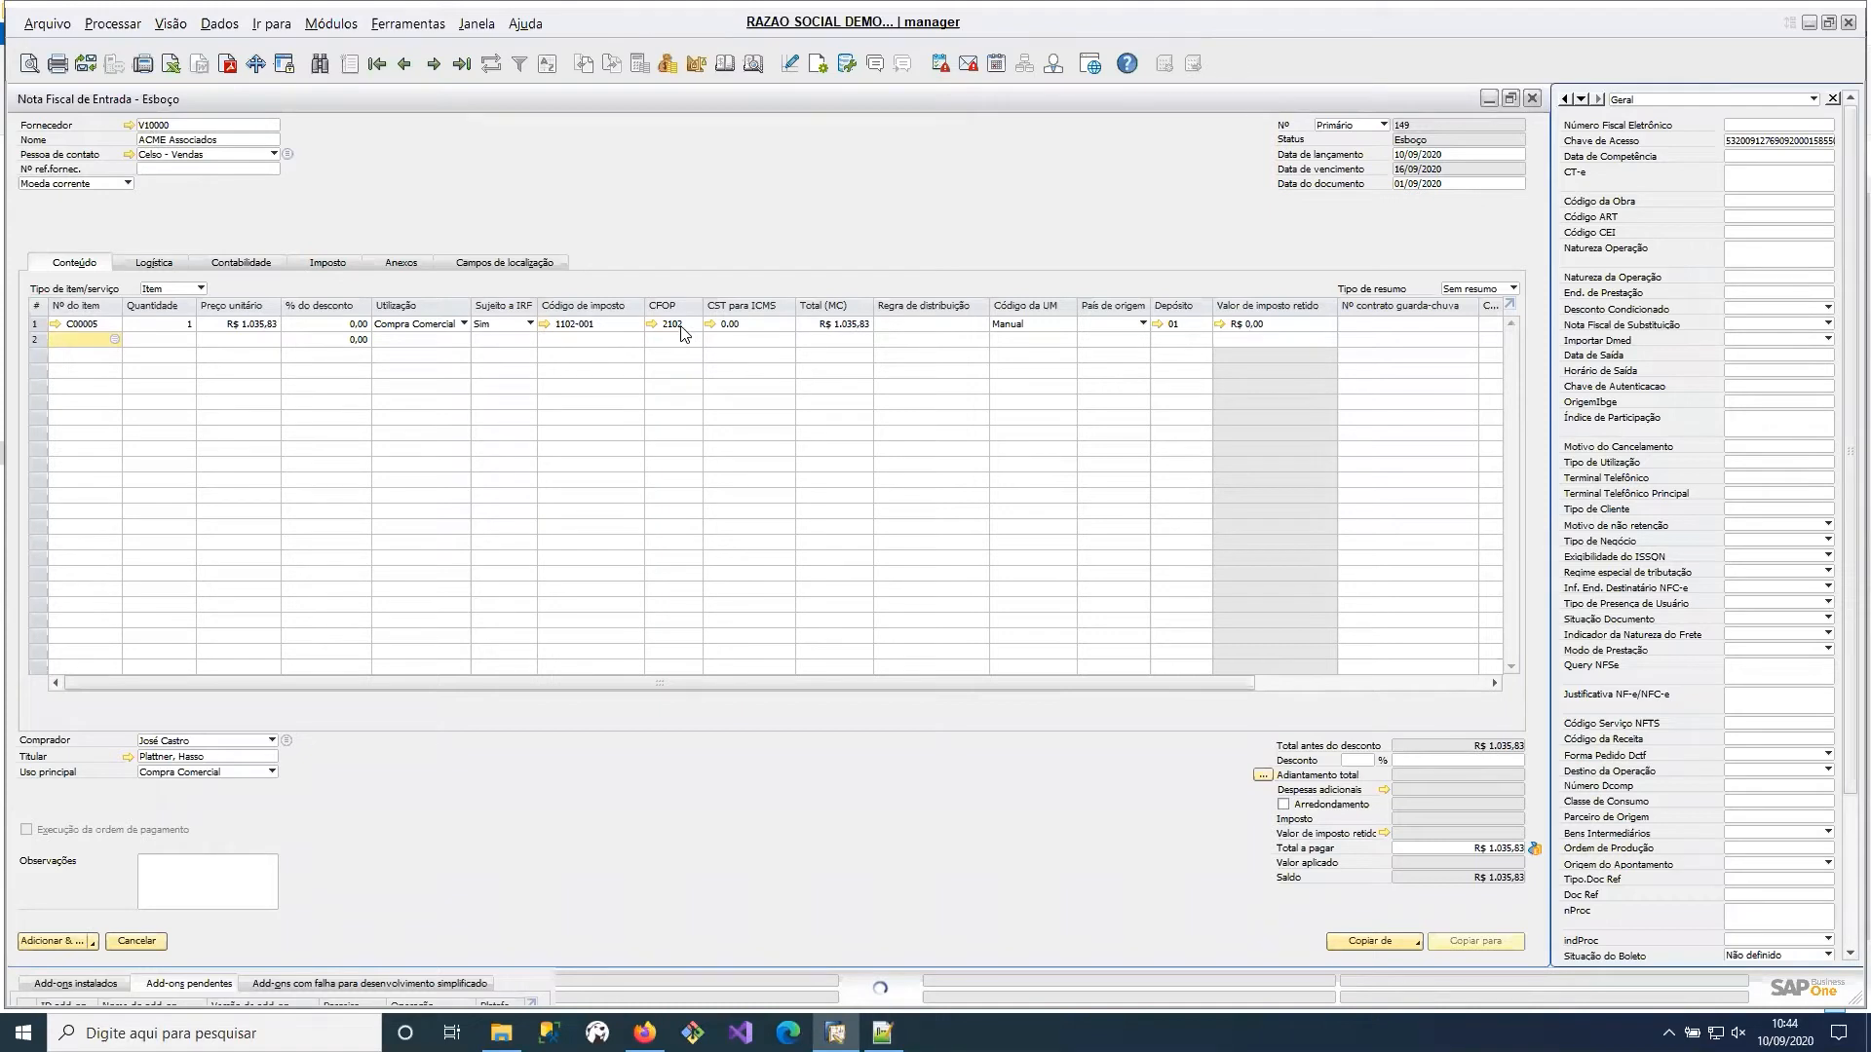
pyautogui.click(682, 325)
# Make the CST para IPI, CST para PIS and CST para COFINS columns visible in the draft's item table.
pyautogui.click(819, 67)
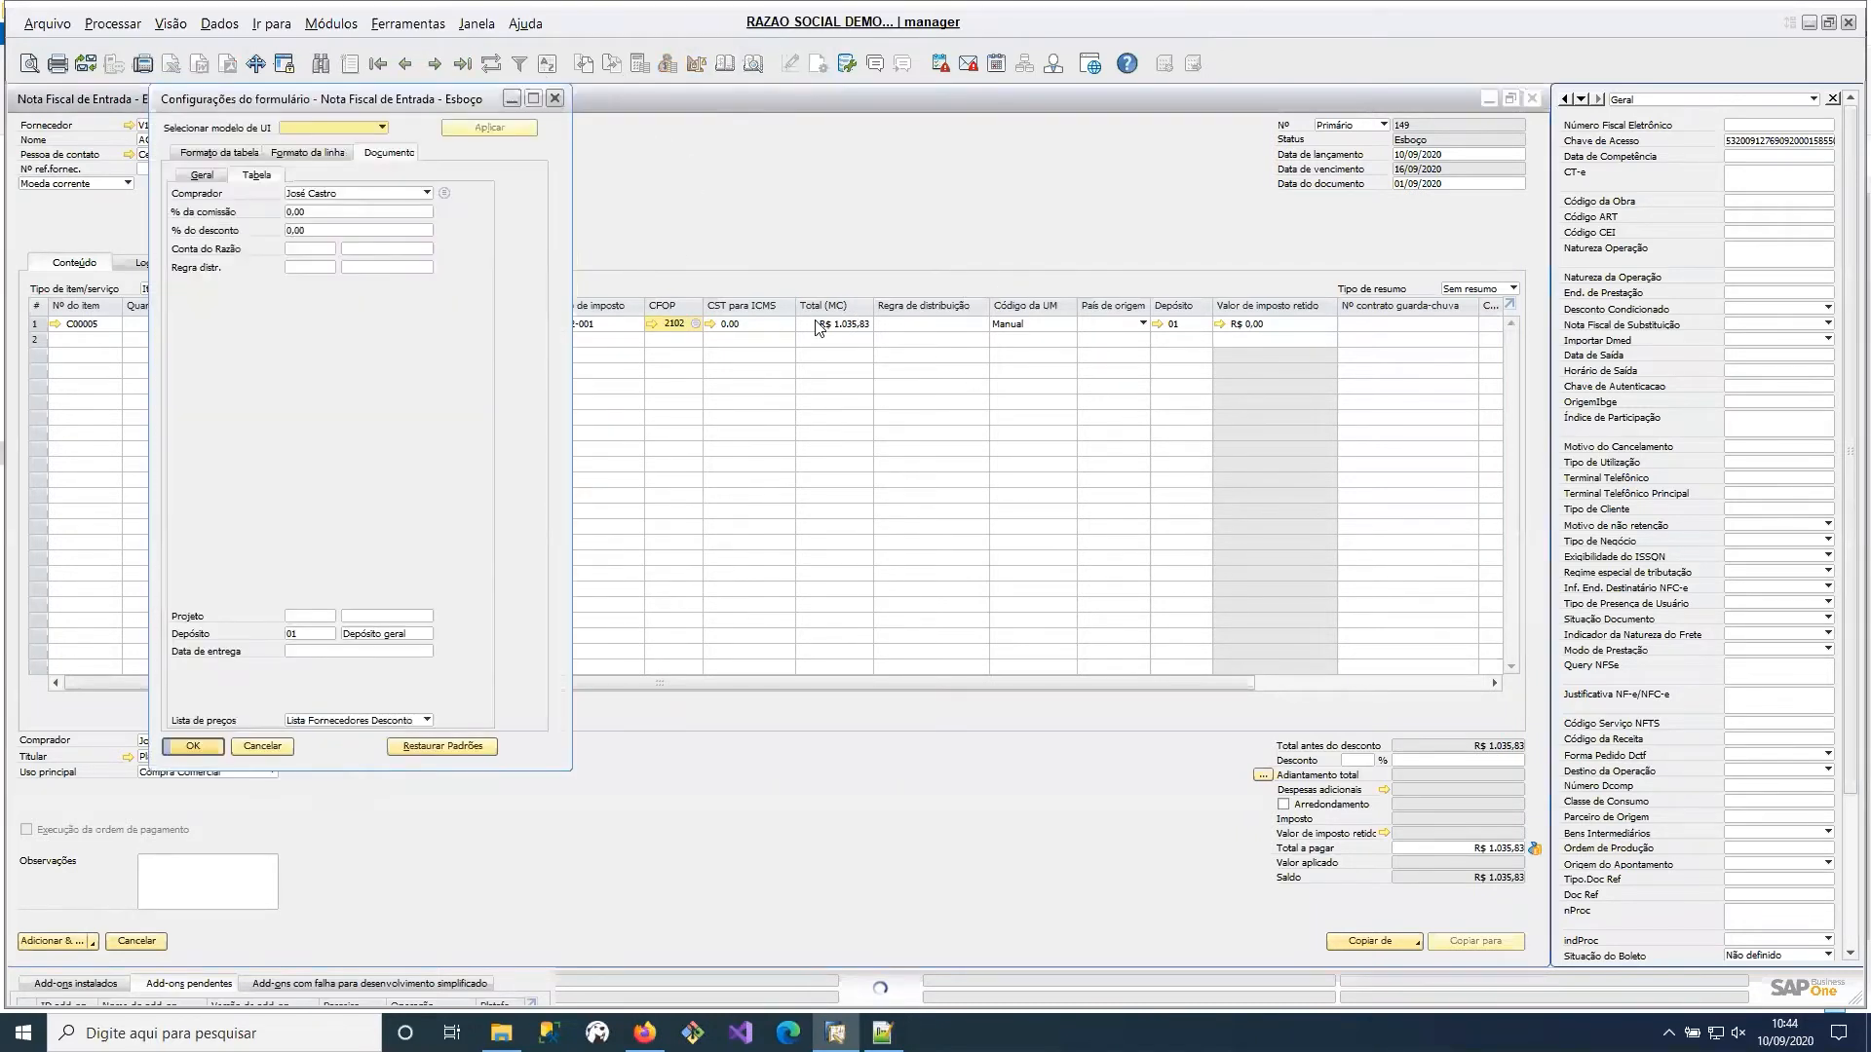
pyautogui.click(219, 153)
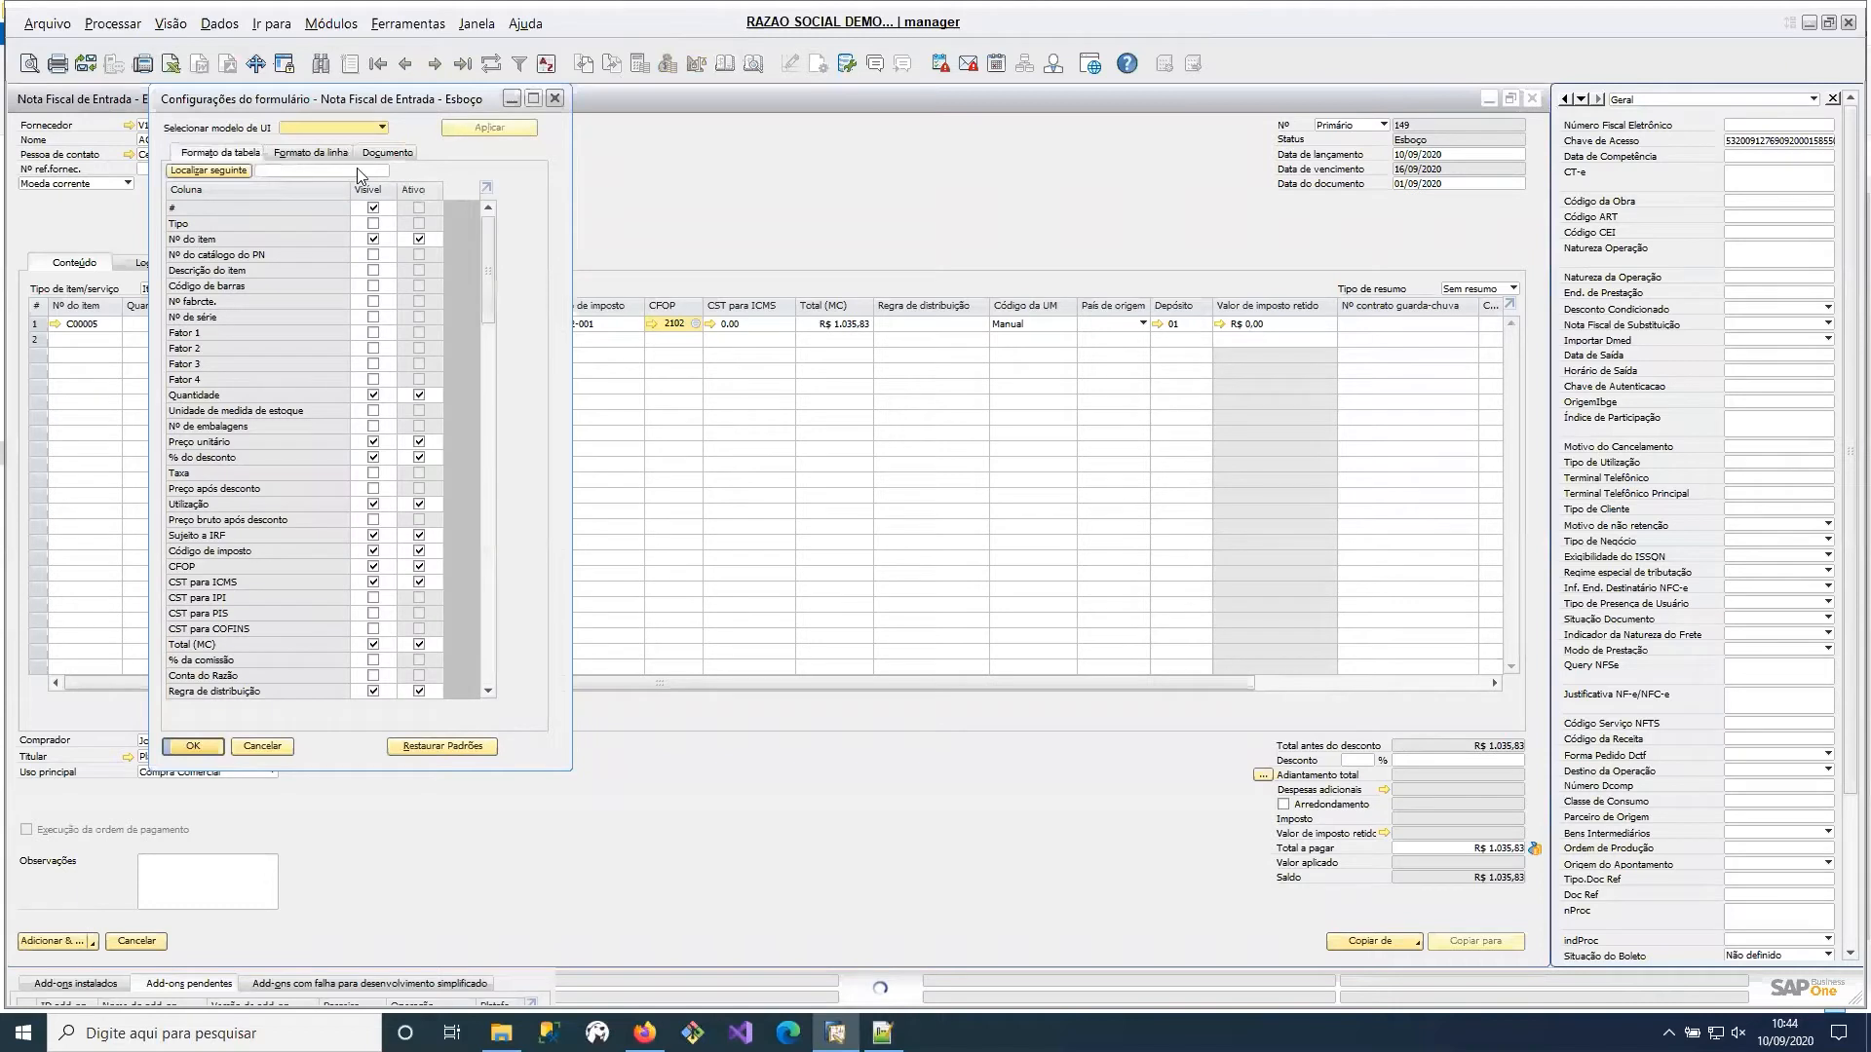
pyautogui.click(357, 171)
pyautogui.write('cst')
pyautogui.click(373, 223)
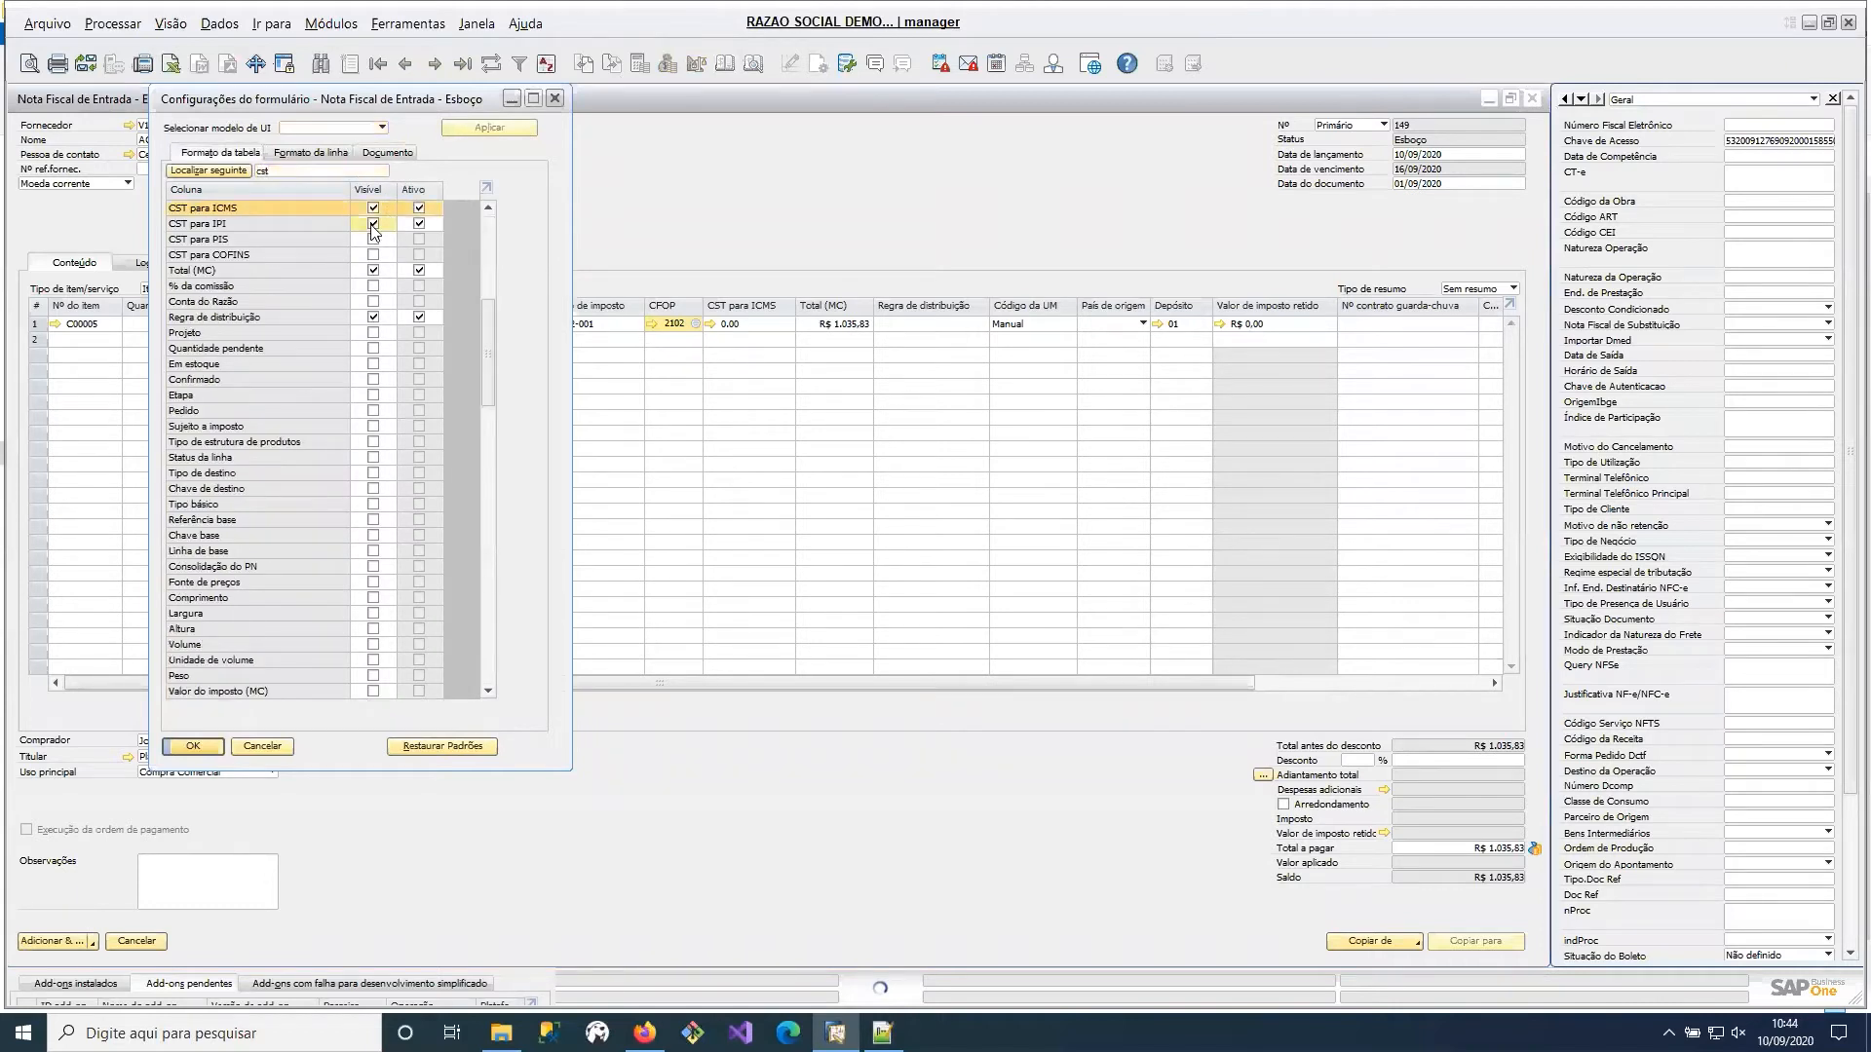
pyautogui.click(373, 239)
pyautogui.click(373, 254)
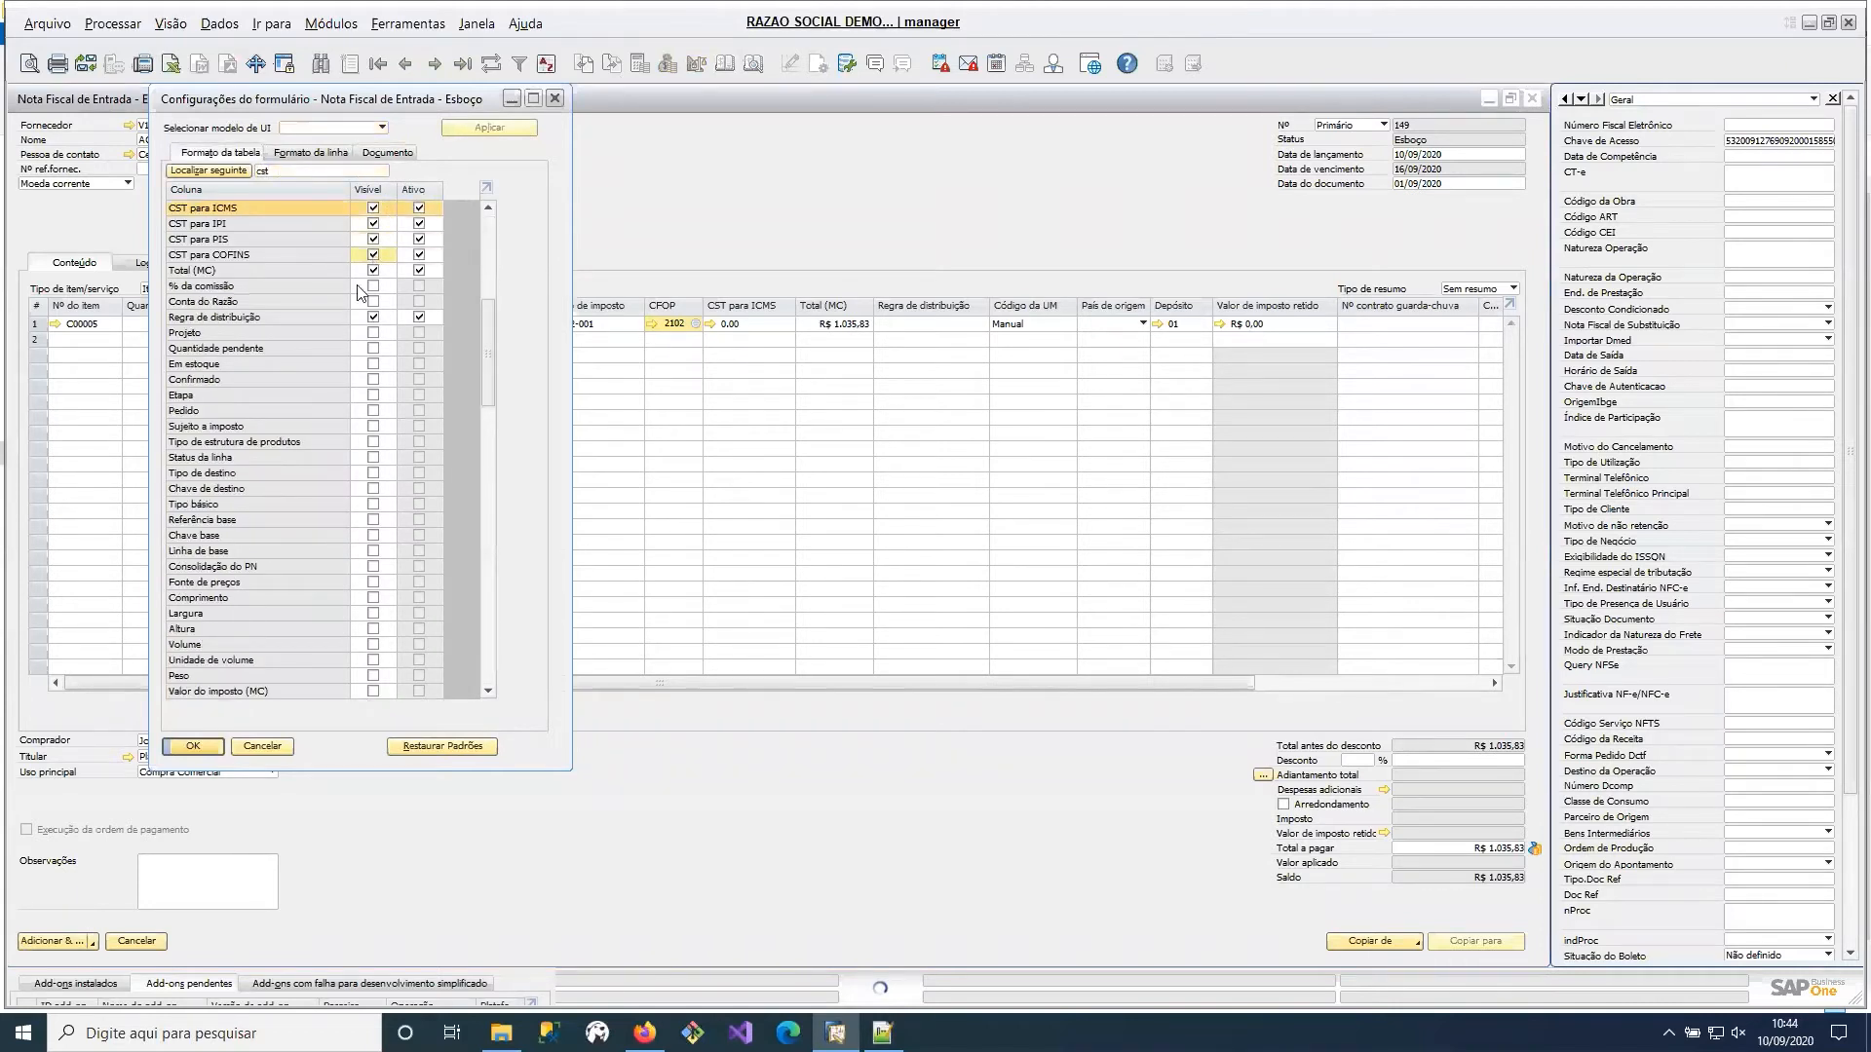
pyautogui.click(191, 746)
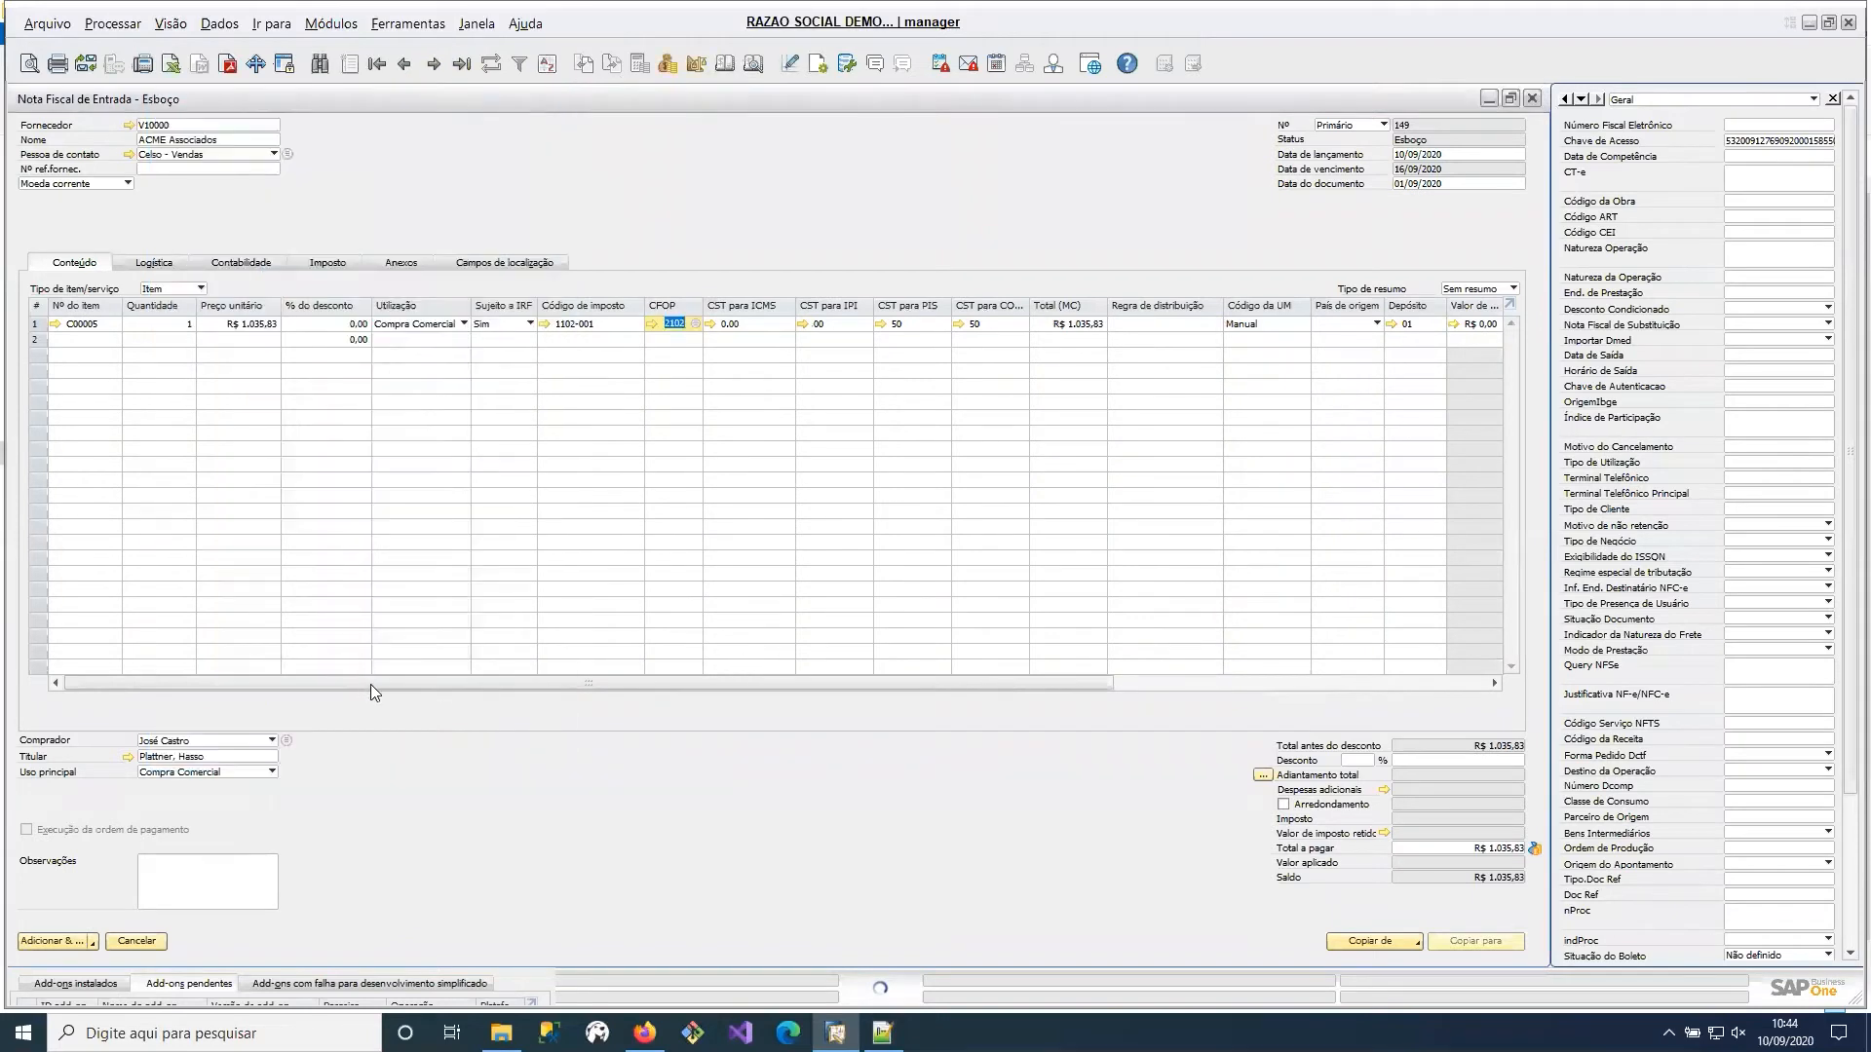
# Examine the definition of the item line's tax code, close it, and check the line's CST columns.
pyautogui.moveTo(370, 685)
pyautogui.mouseDown()
pyautogui.moveTo(538, 694)
pyautogui.moveTo(390, 686)
pyautogui.mouseUp()
pyautogui.click(522, 324)
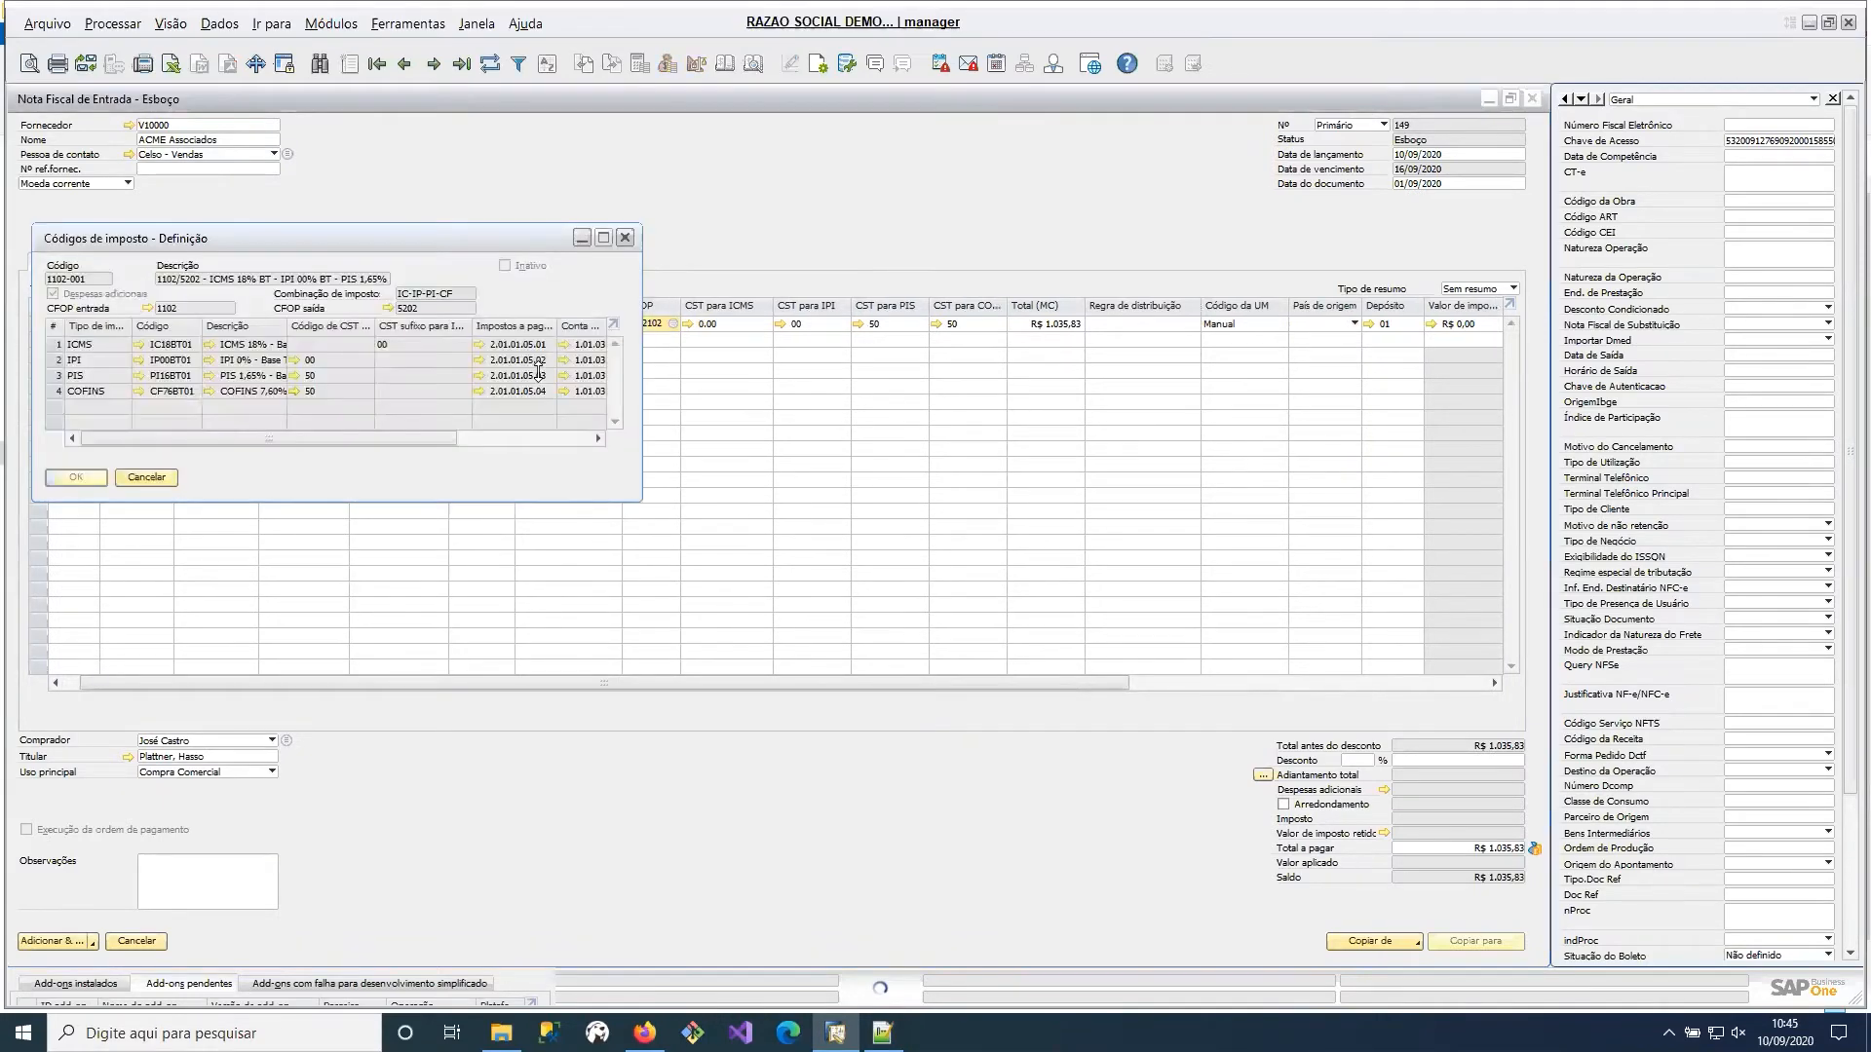
pyautogui.moveTo(356, 440); pyautogui.dragTo(232, 407)
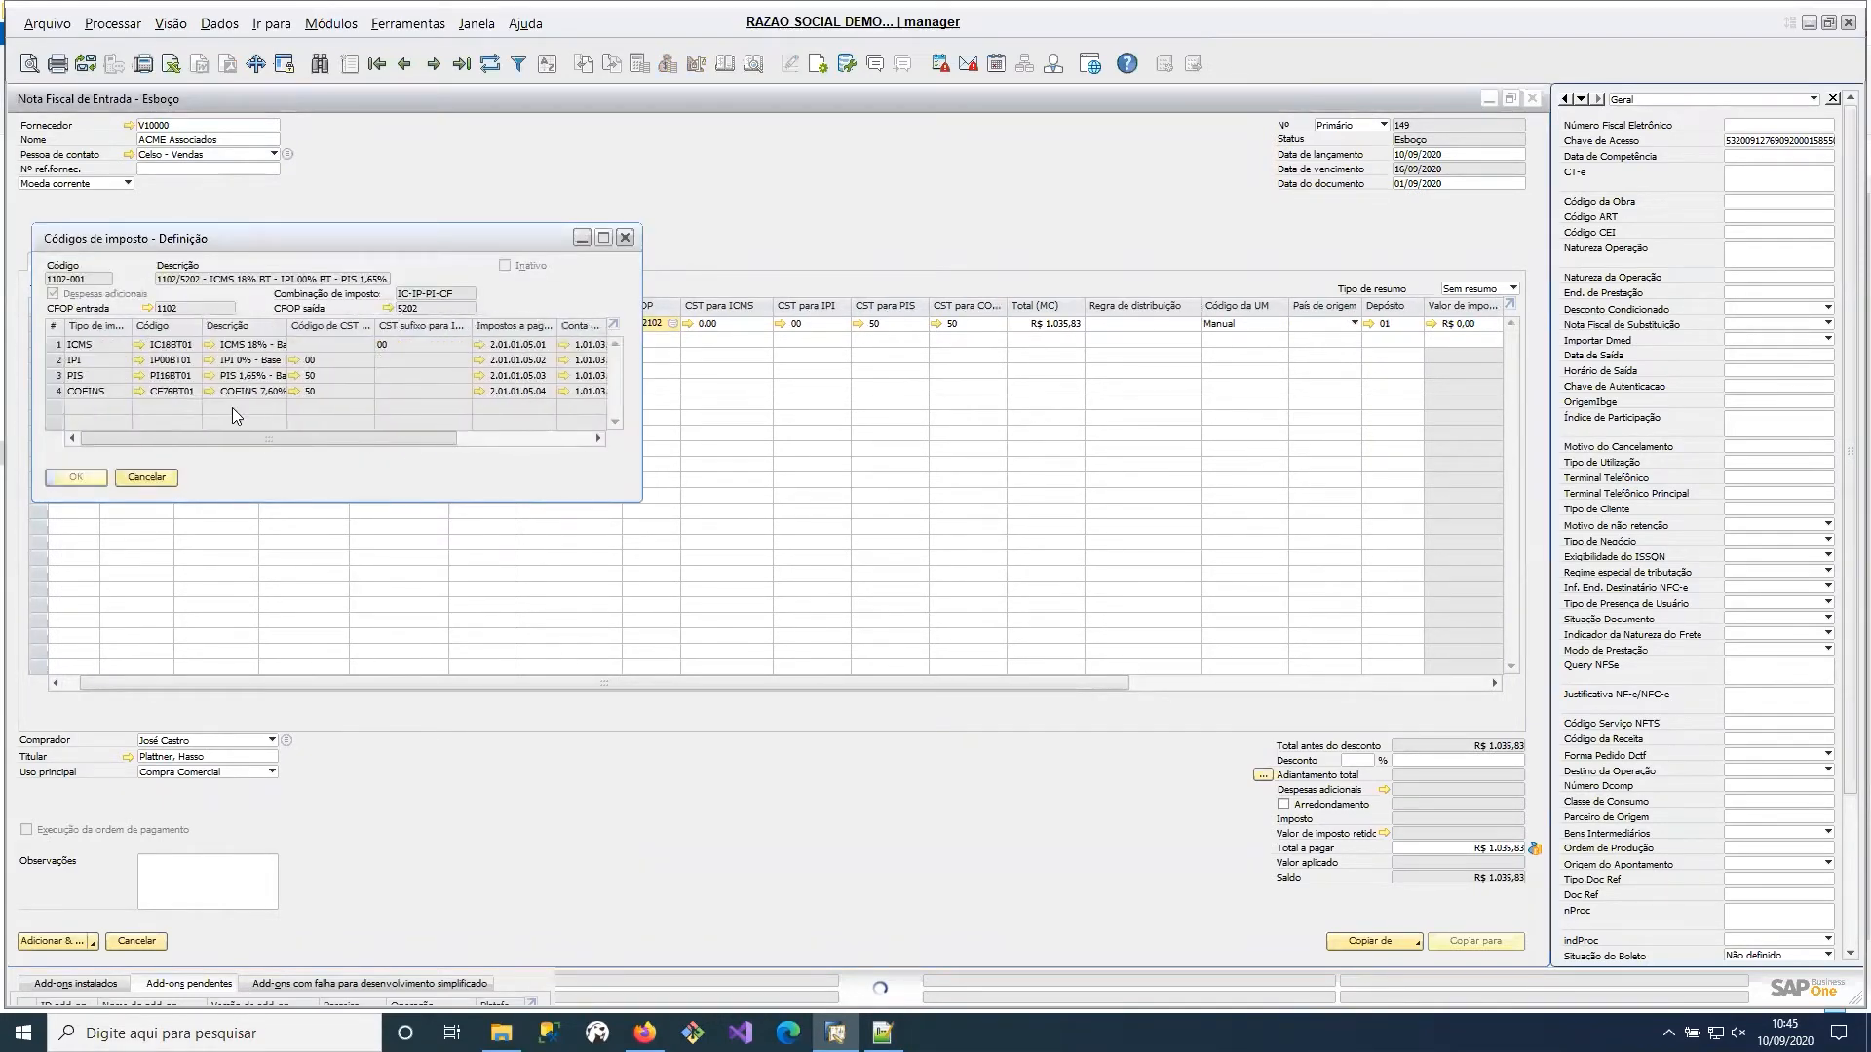
pyautogui.click(626, 238)
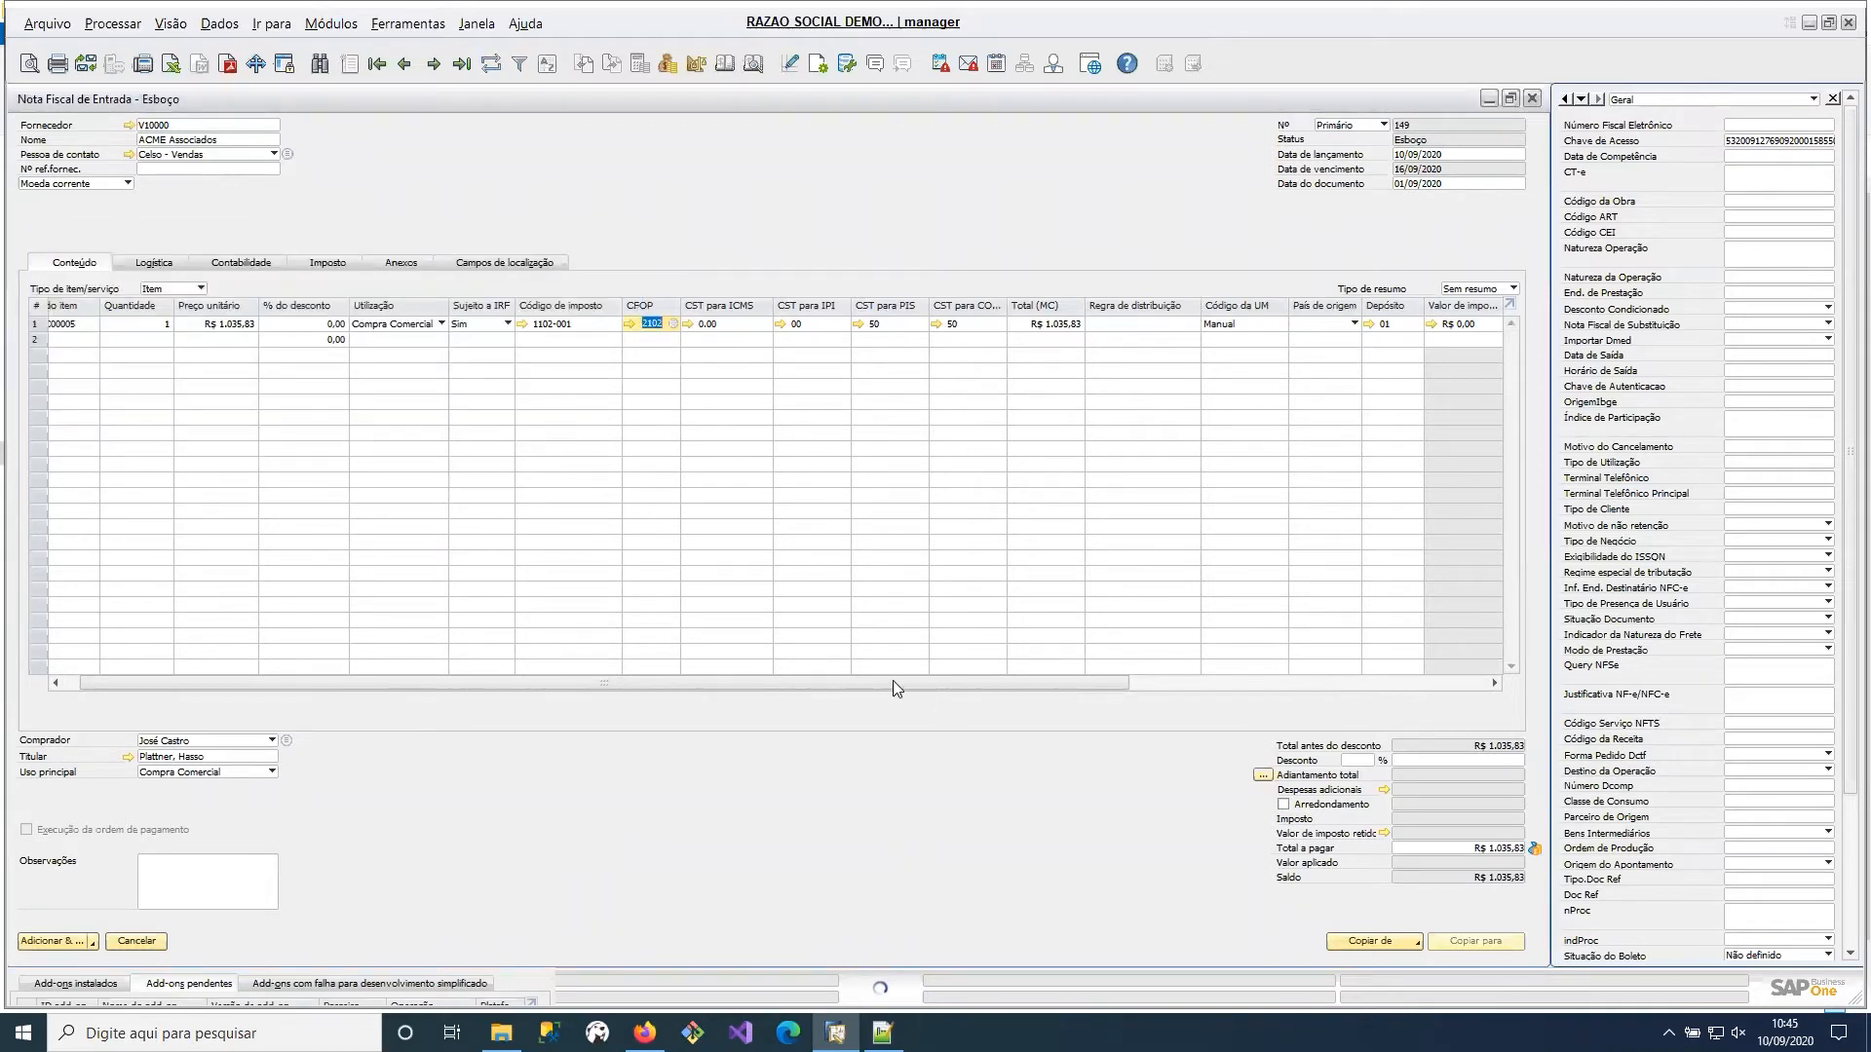
pyautogui.moveTo(893, 680); pyautogui.dragTo(1092, 688)
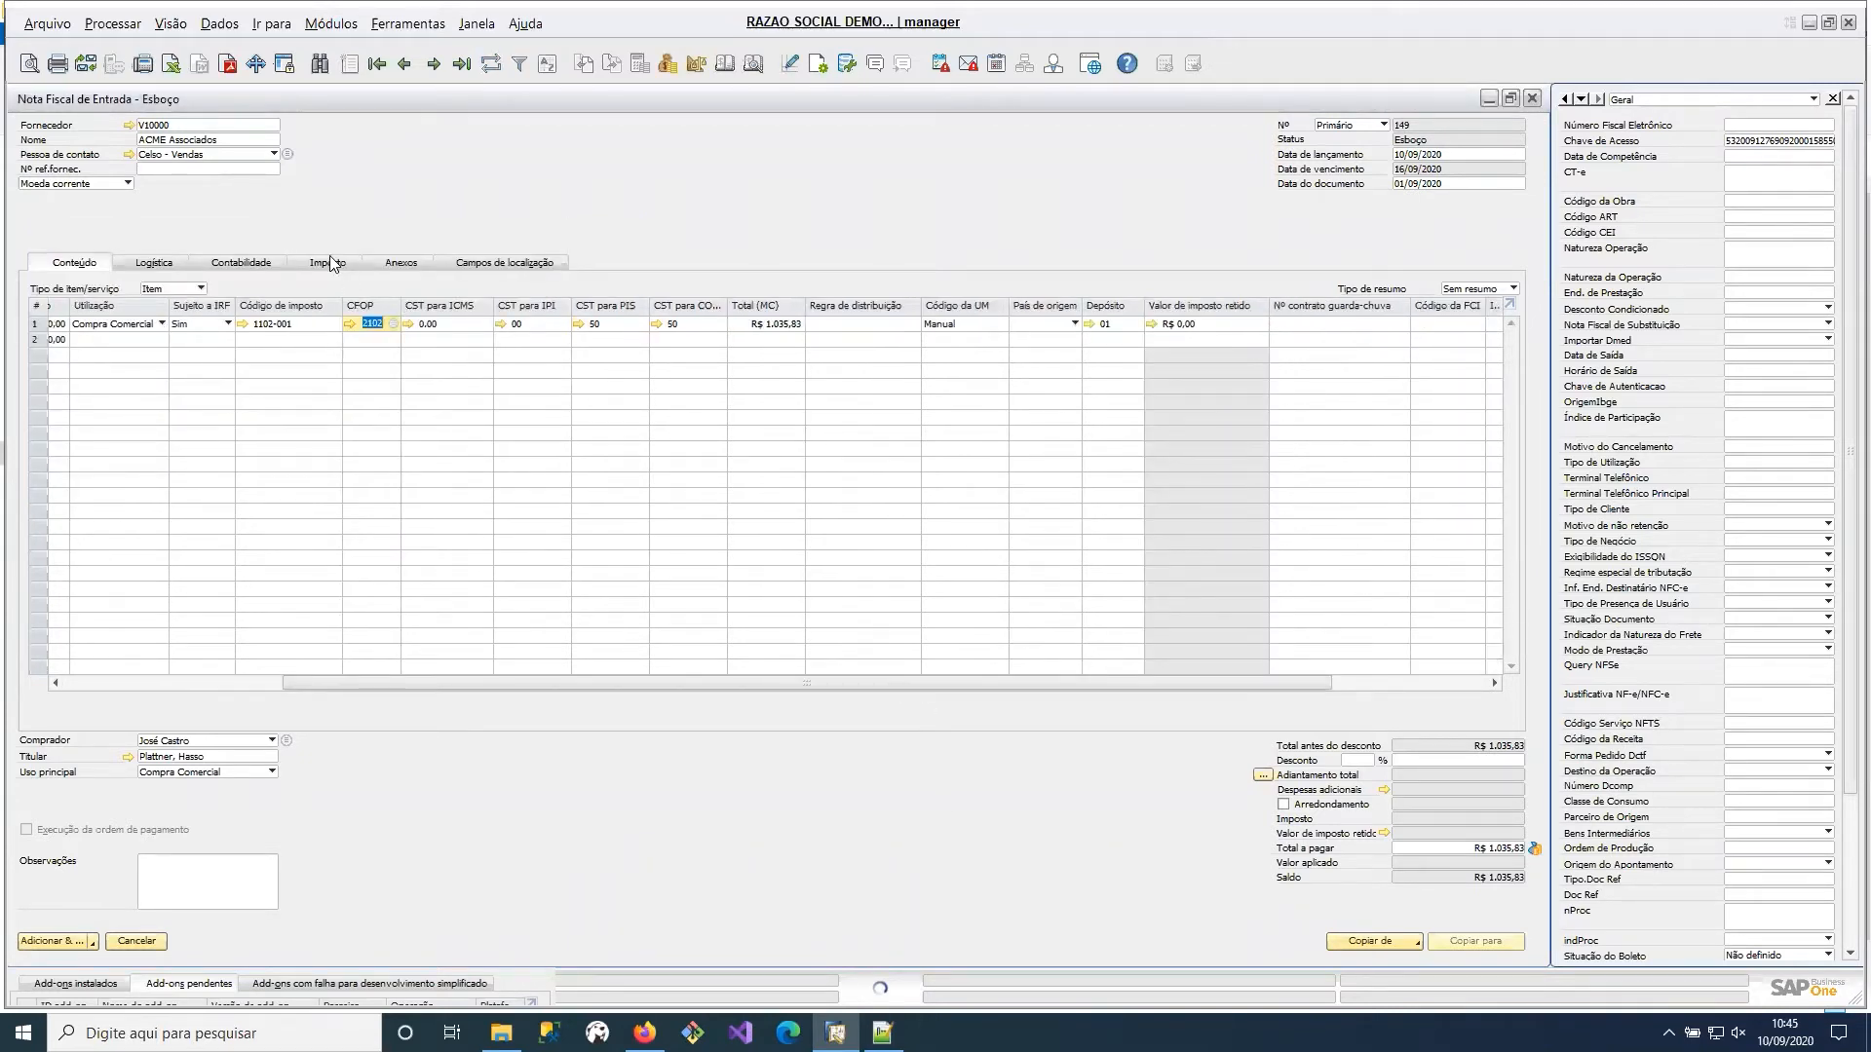
# Check the draft's tax totals by category and close the breakdown.
pyautogui.click(332, 263)
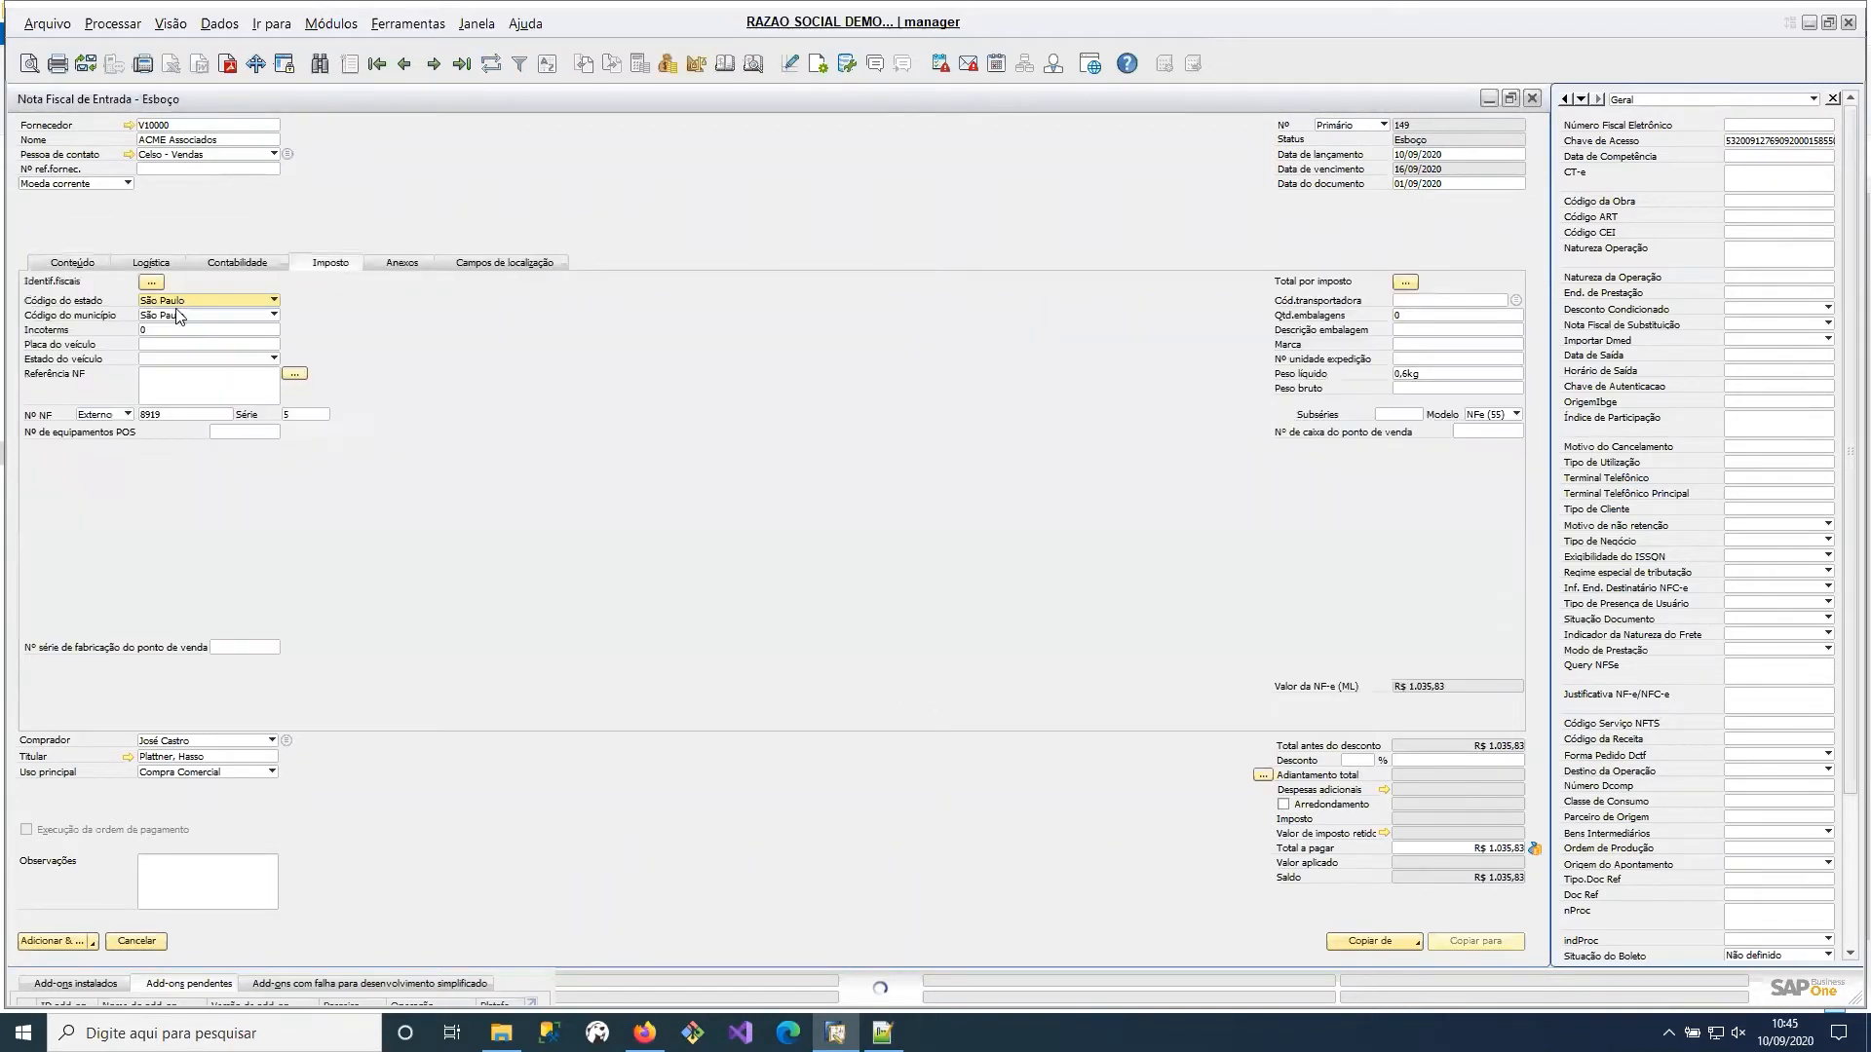
pyautogui.click(1407, 283)
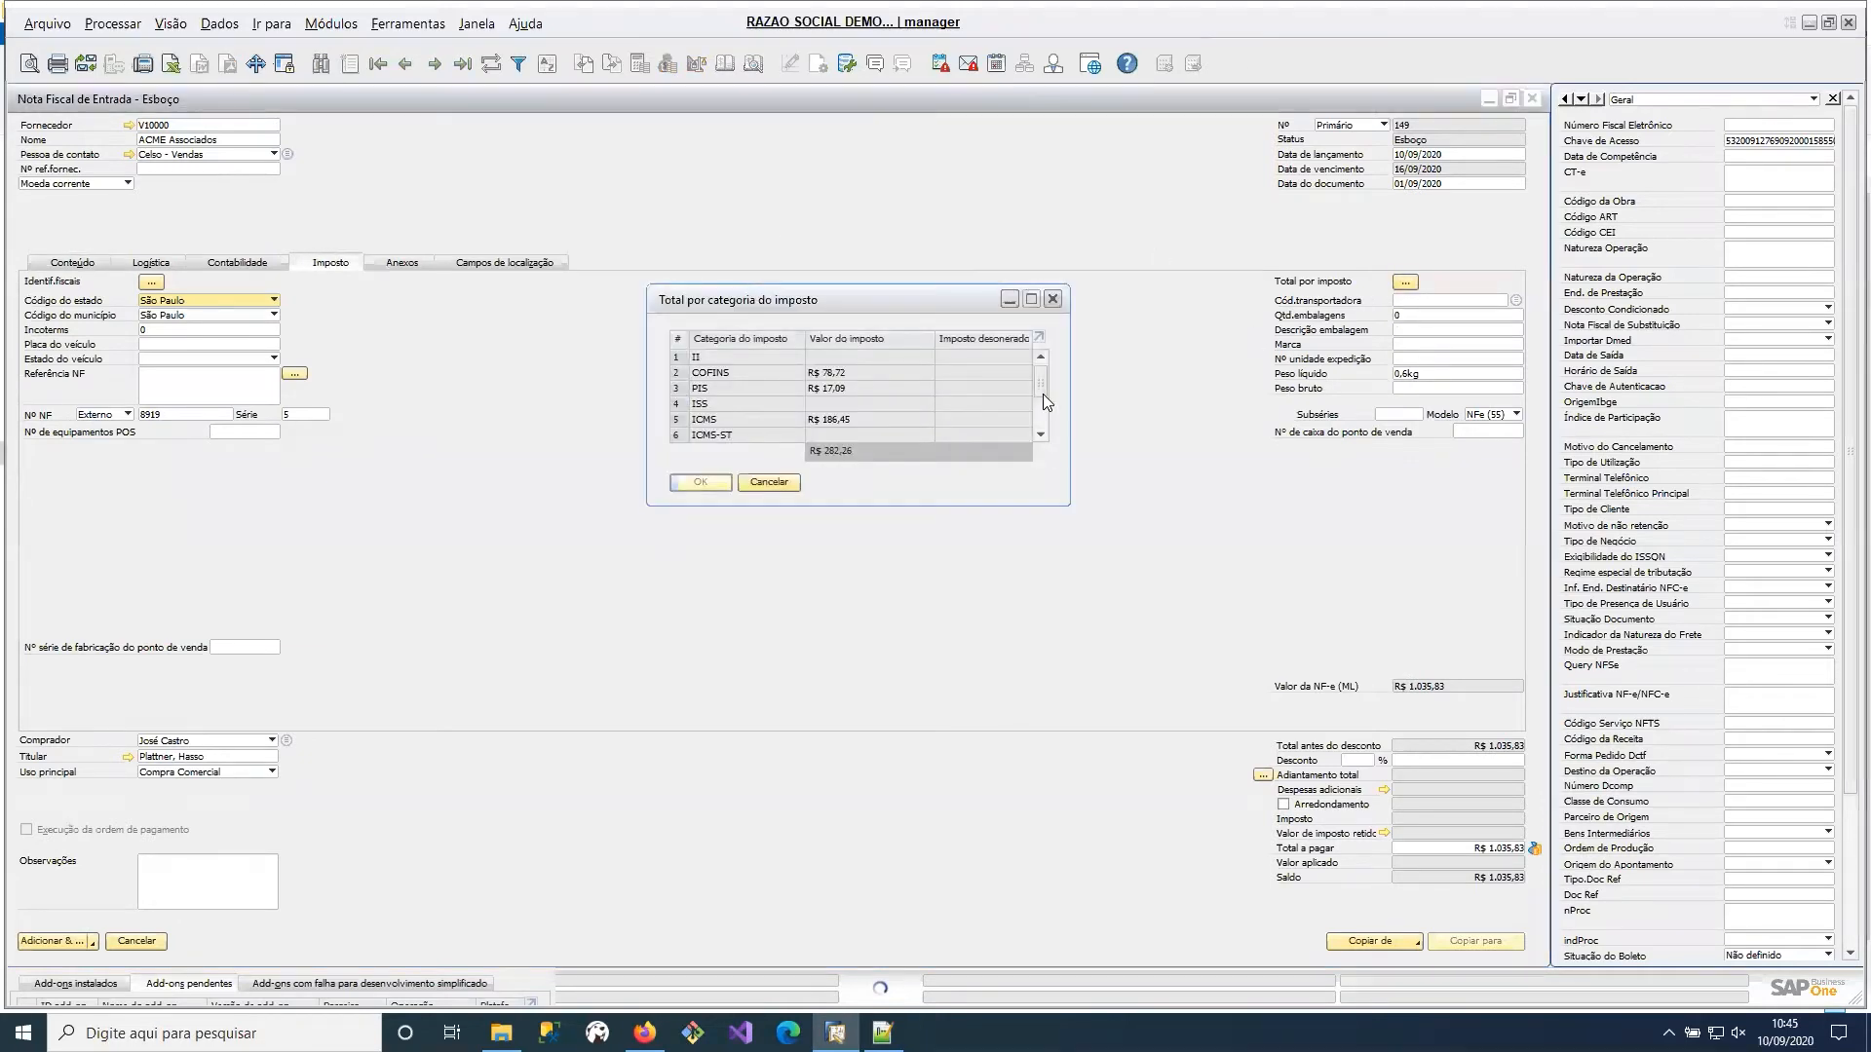
pyautogui.moveTo(1043, 392)
pyautogui.mouseDown()
pyautogui.moveTo(1033, 431)
pyautogui.moveTo(1033, 390)
pyautogui.mouseUp()
pyautogui.click(1054, 301)
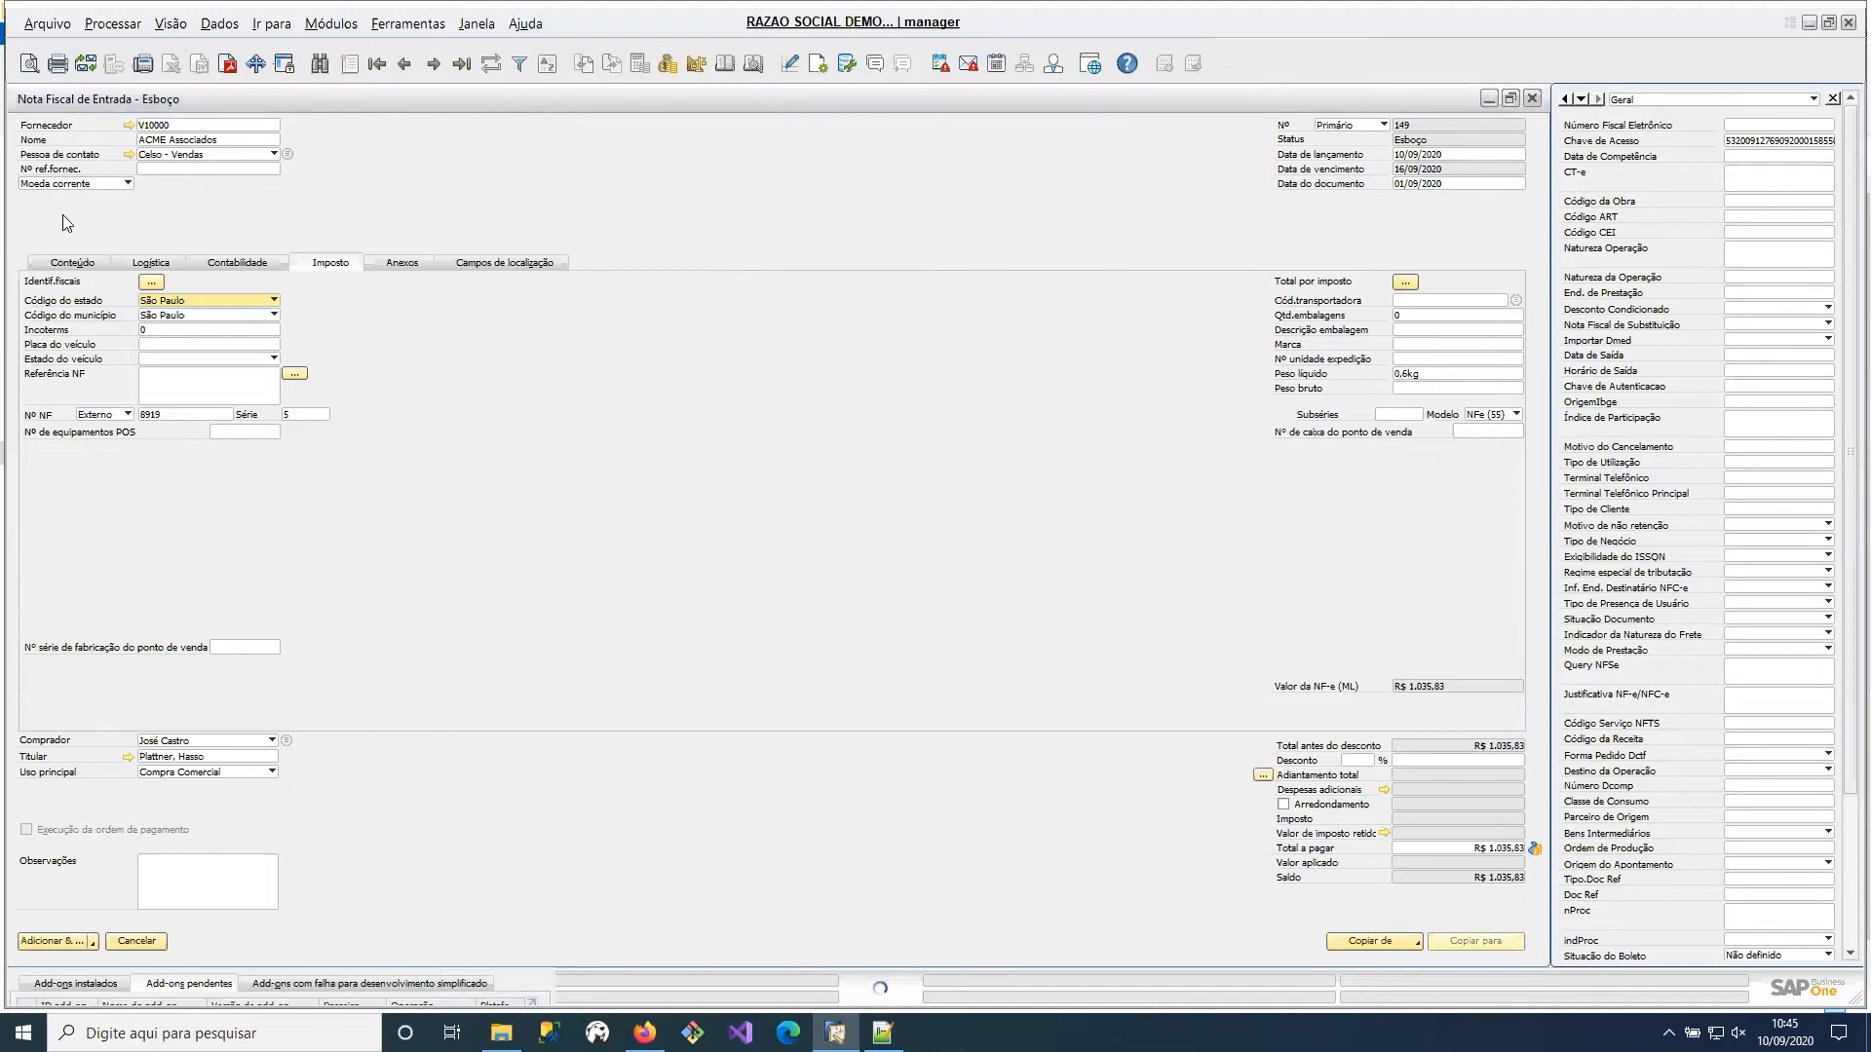
# Review the draft's content line across its columns, from tax code and CFOP to the CST and withheld tax values.
pyautogui.click(85, 266)
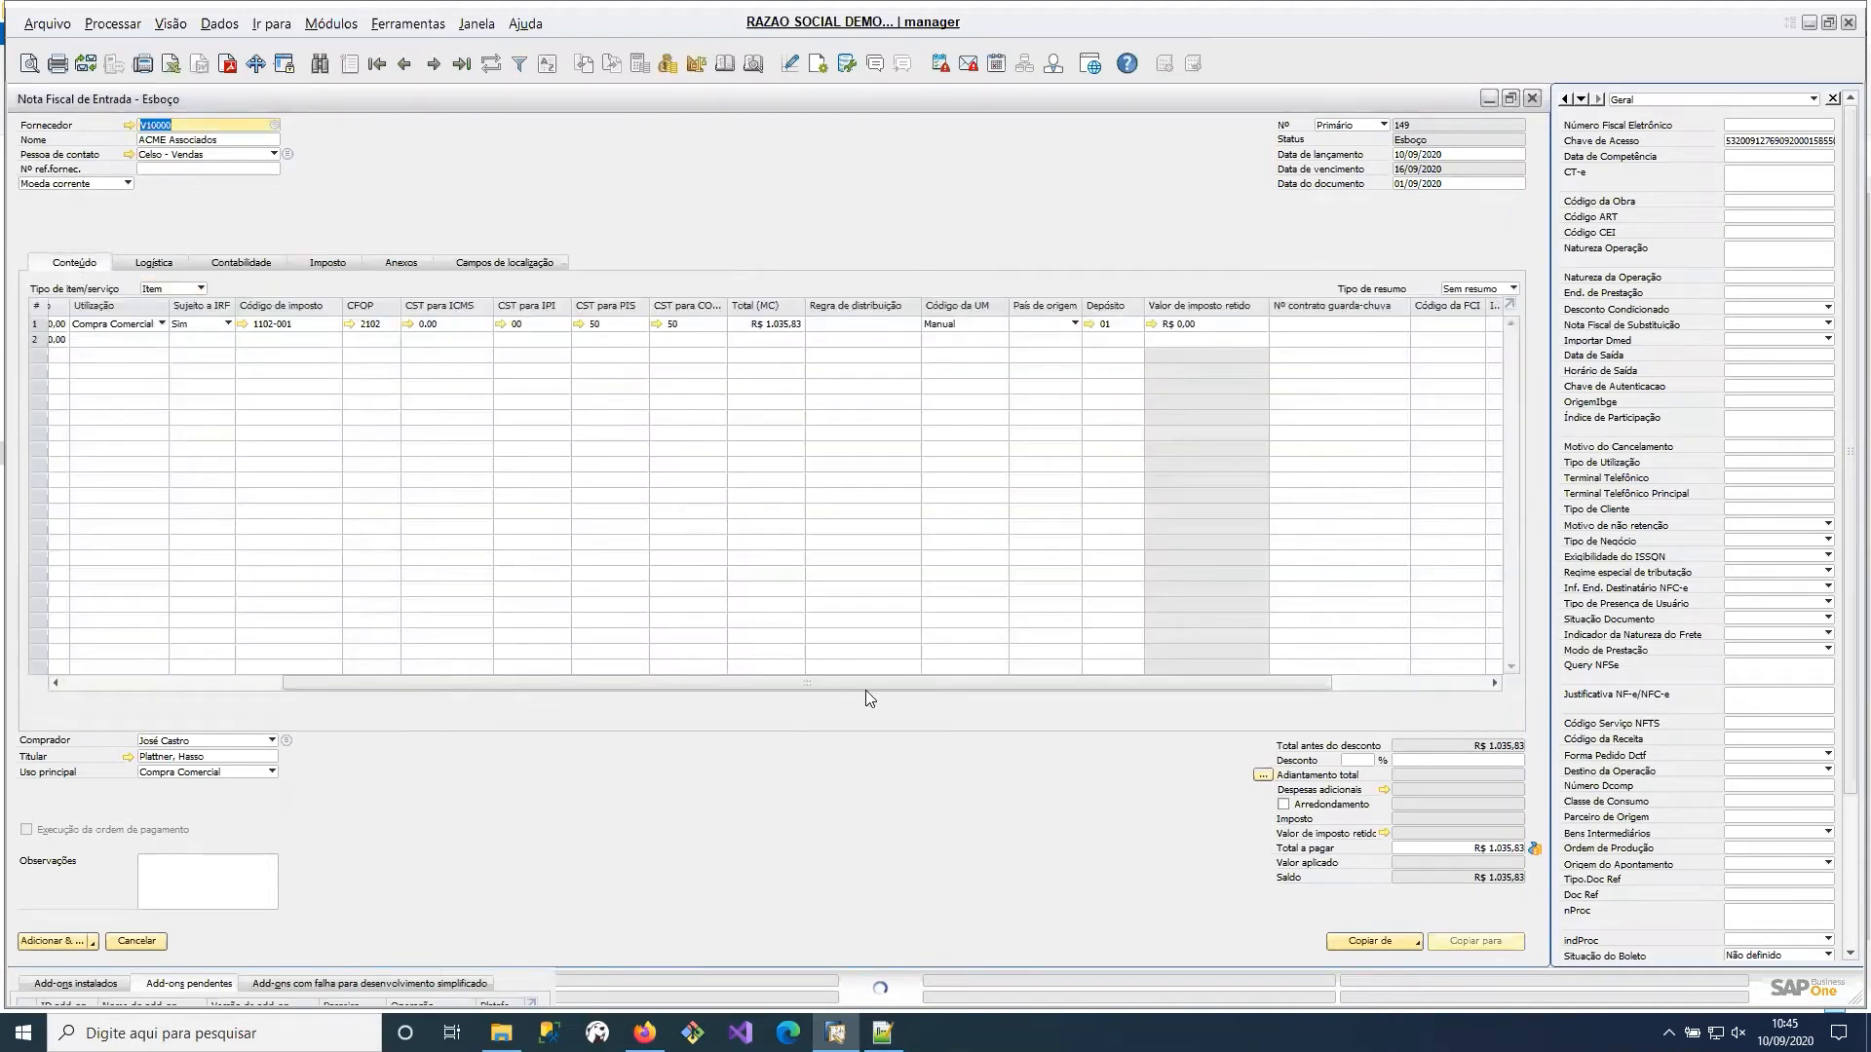
pyautogui.moveTo(866, 690); pyautogui.dragTo(758, 675)
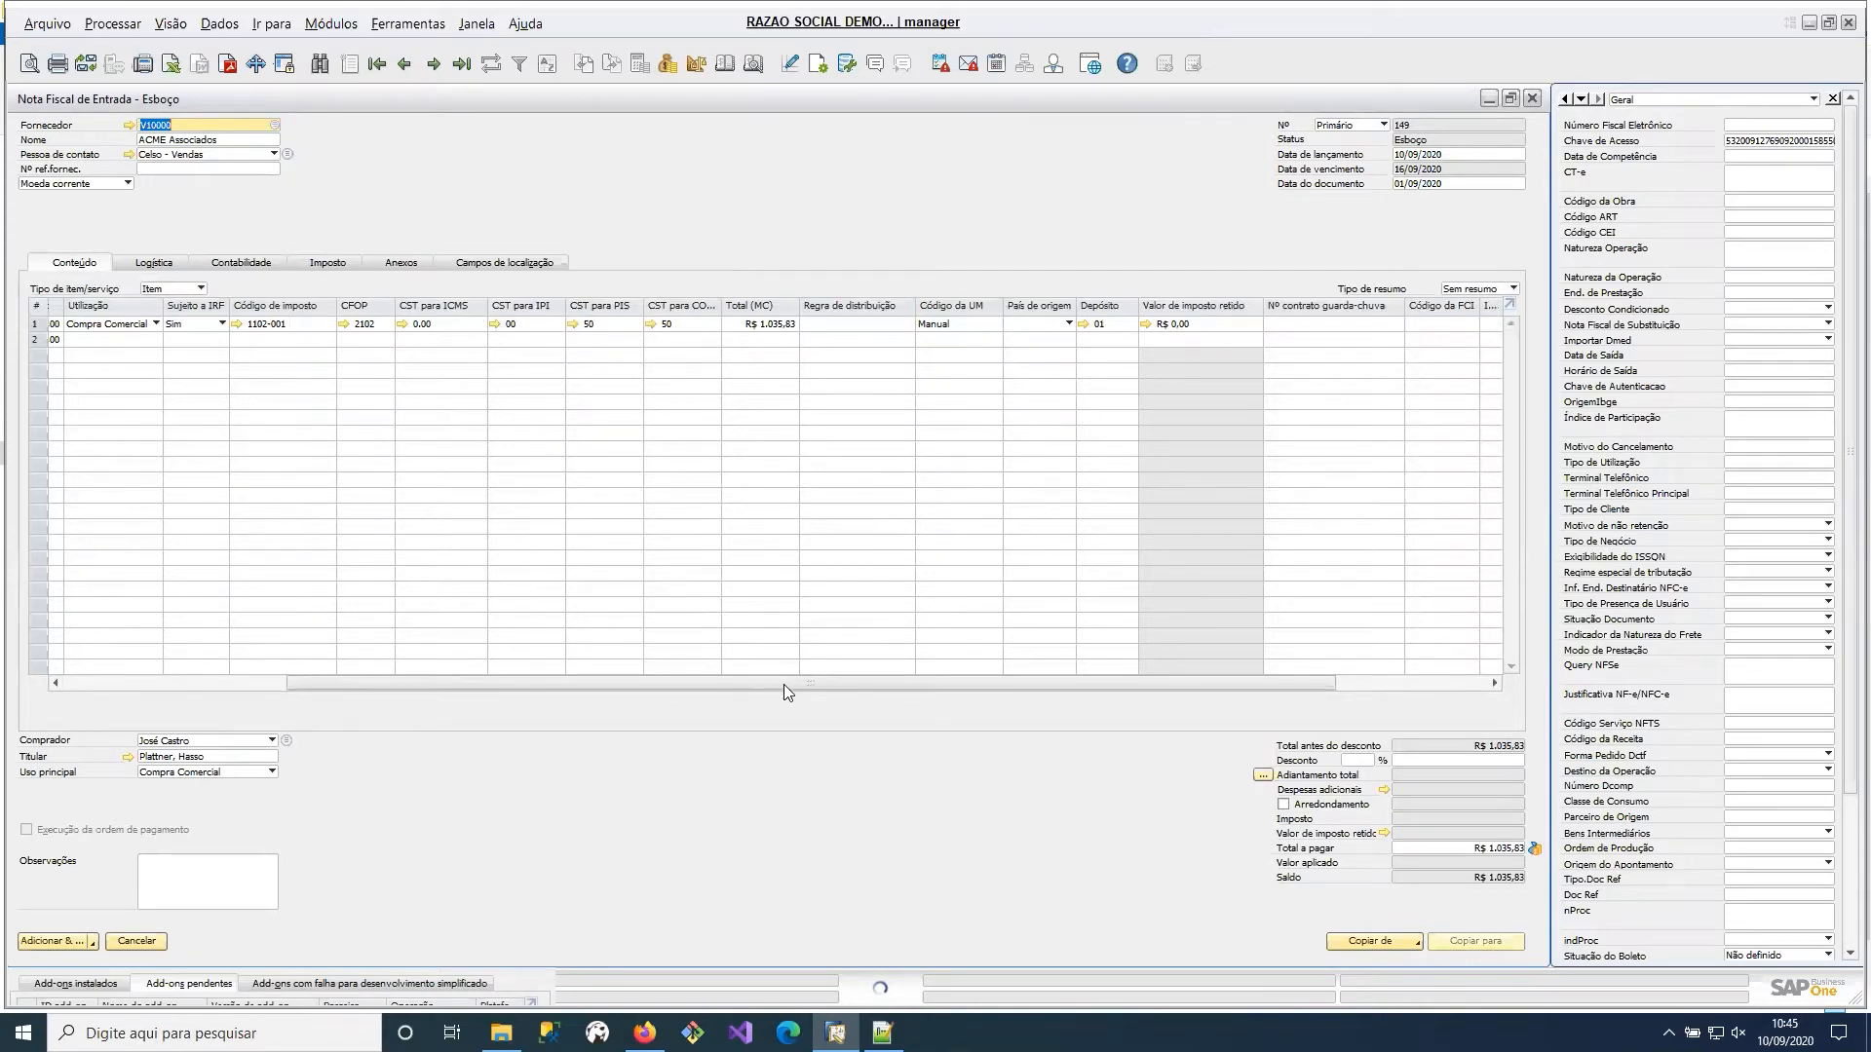
pyautogui.moveTo(784, 685); pyautogui.dragTo(1002, 697)
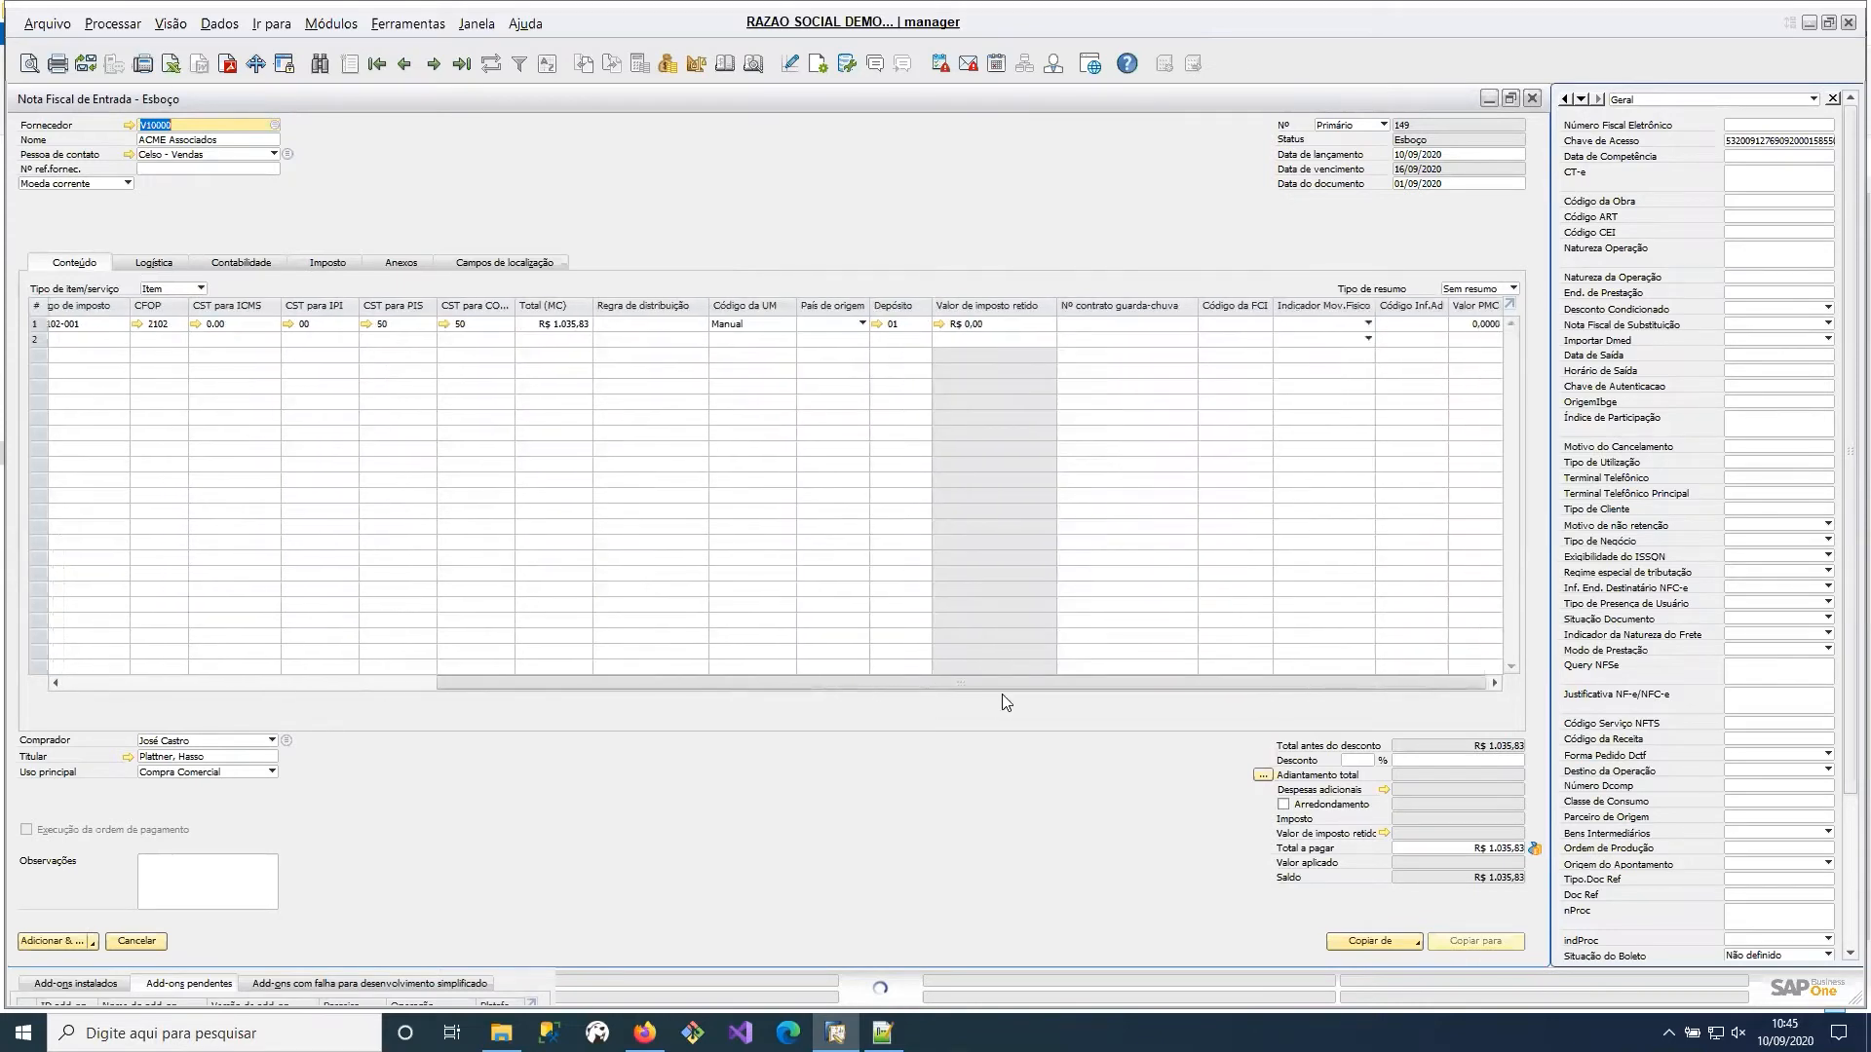
pyautogui.moveTo(838, 694); pyautogui.dragTo(827, 690)
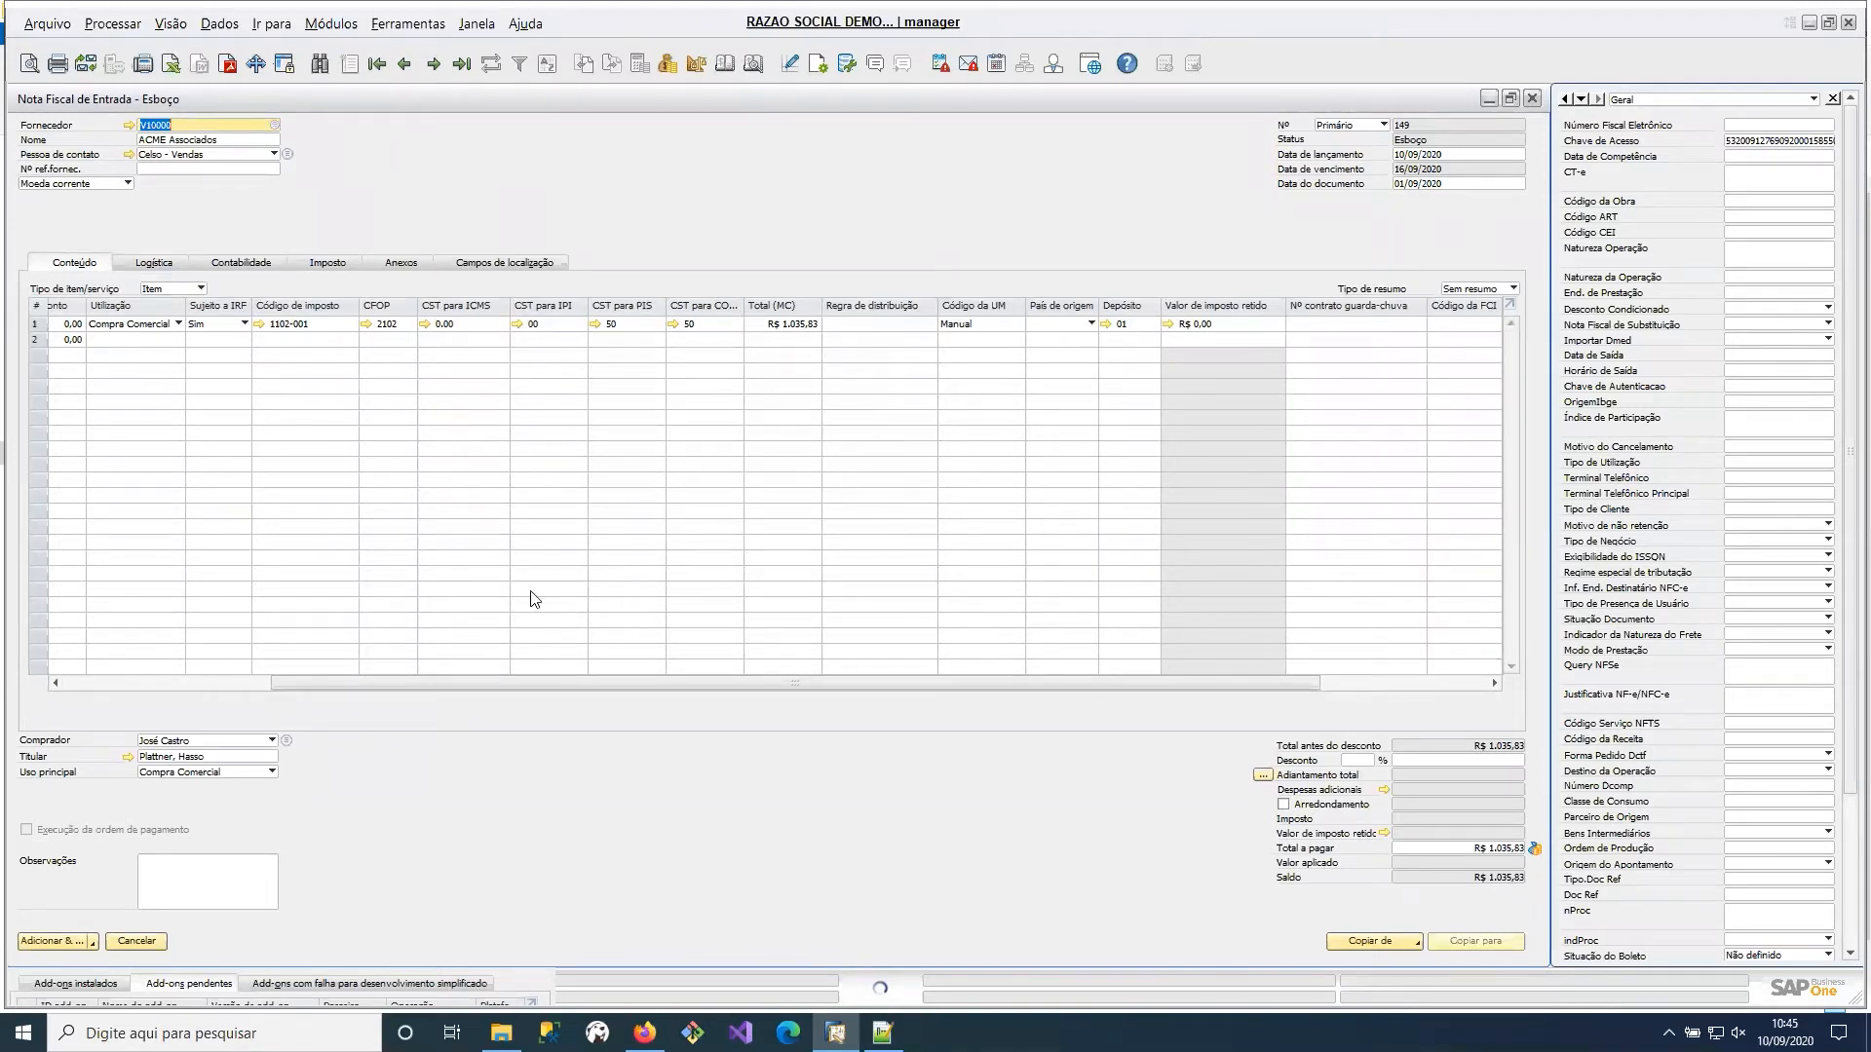
pyautogui.moveTo(503, 684); pyautogui.dragTo(315, 688)
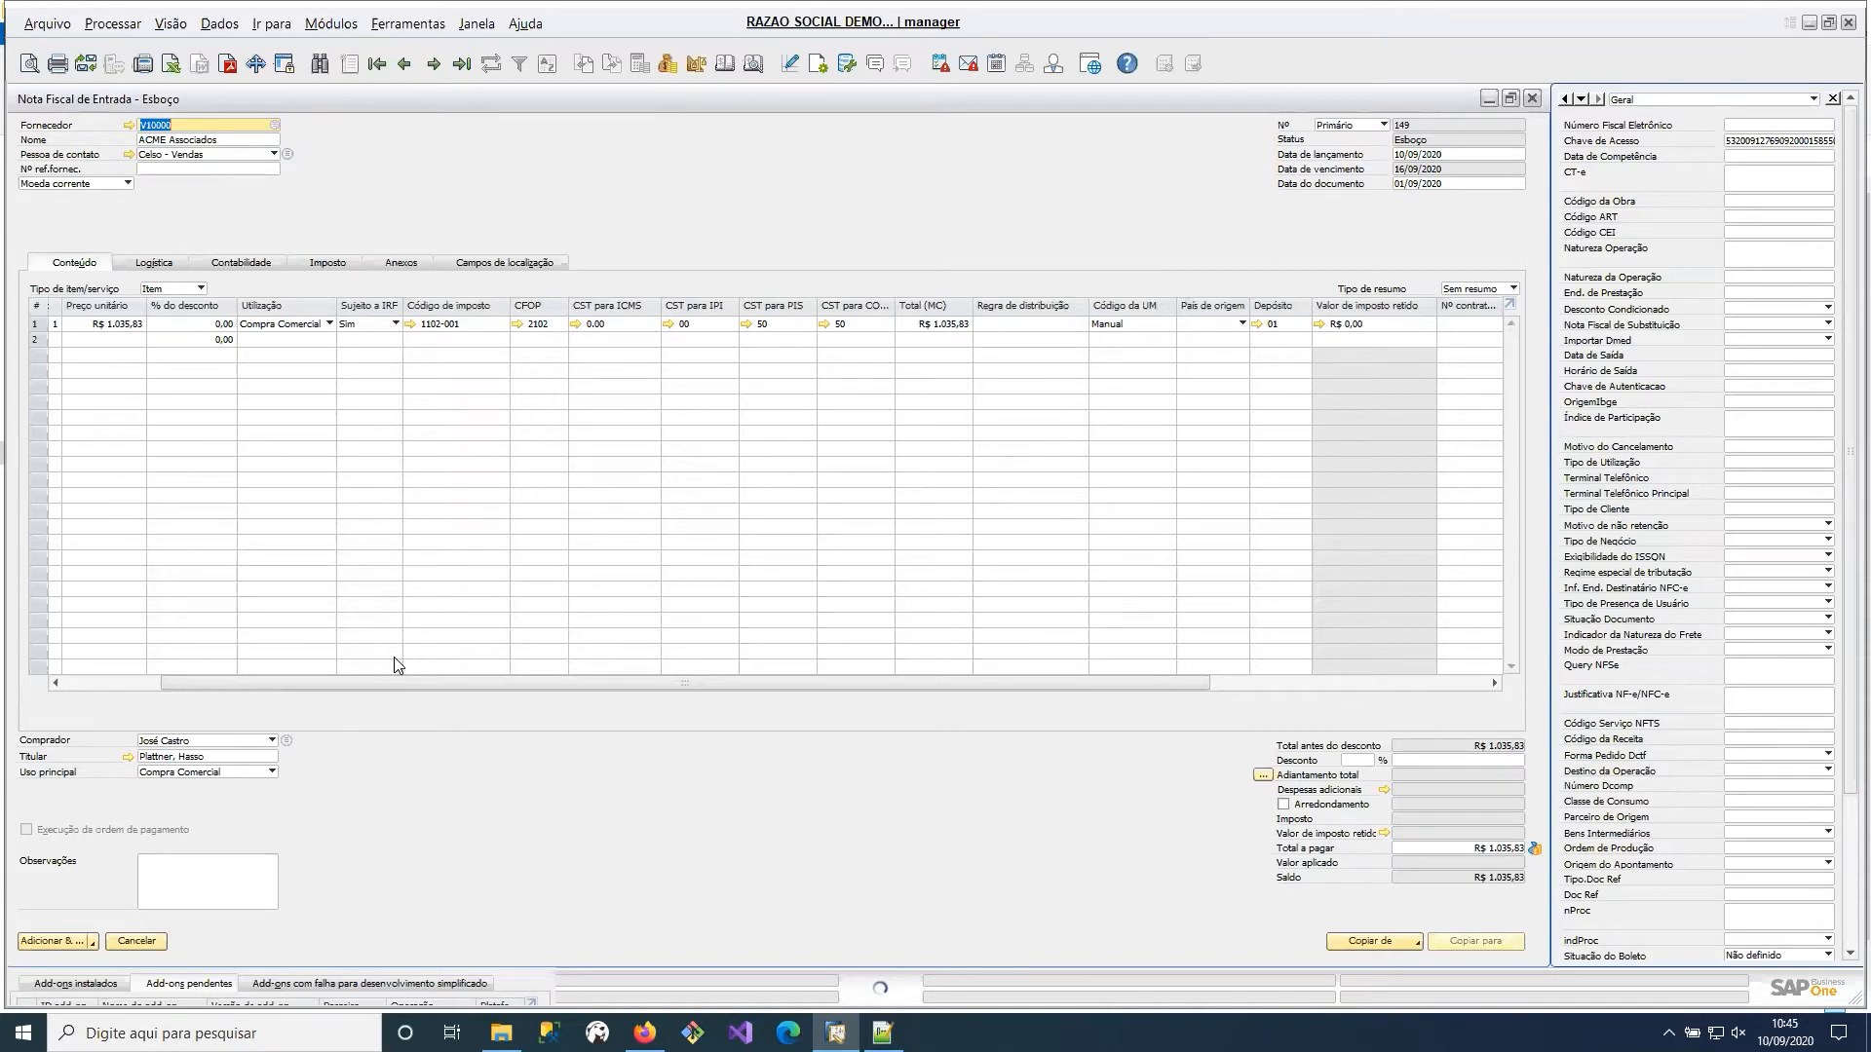
pyautogui.click(478, 323)
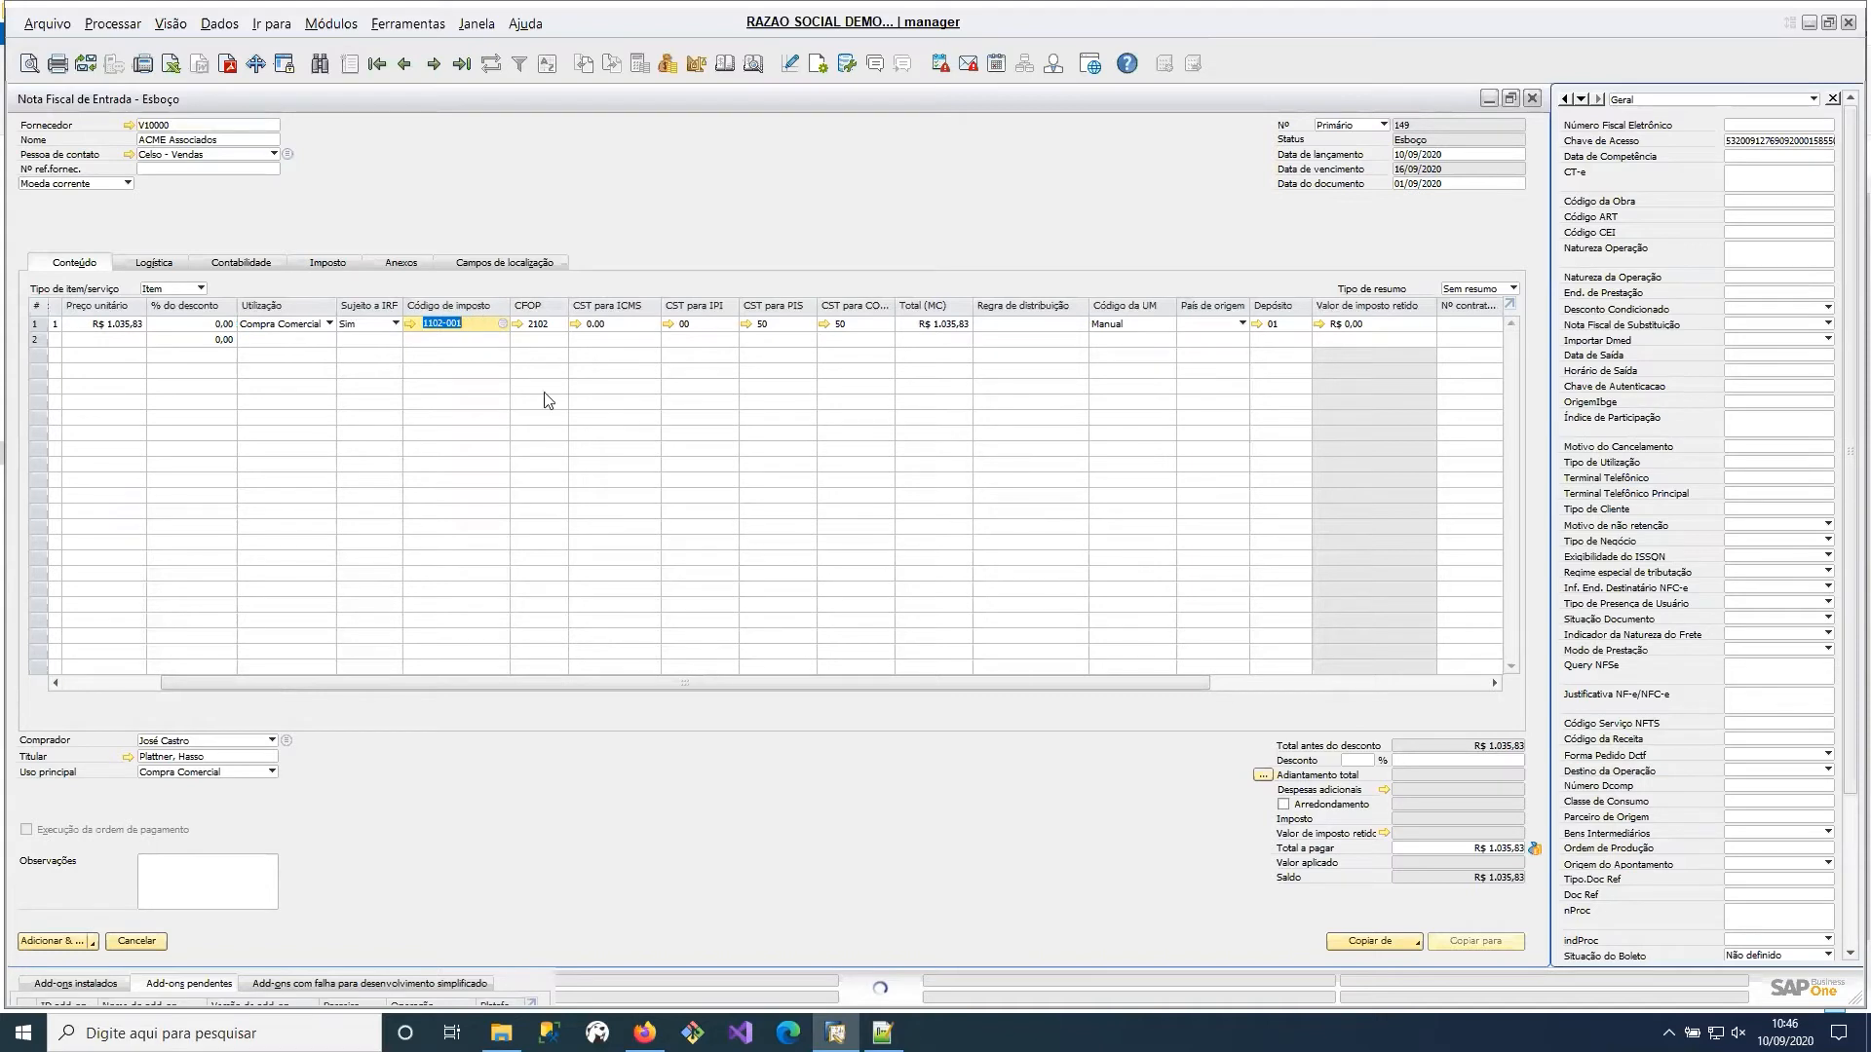
# Add the draft as a final incoming invoice, accept that it cannot be modified, and close the blank invoice form.
pyautogui.click(329, 264)
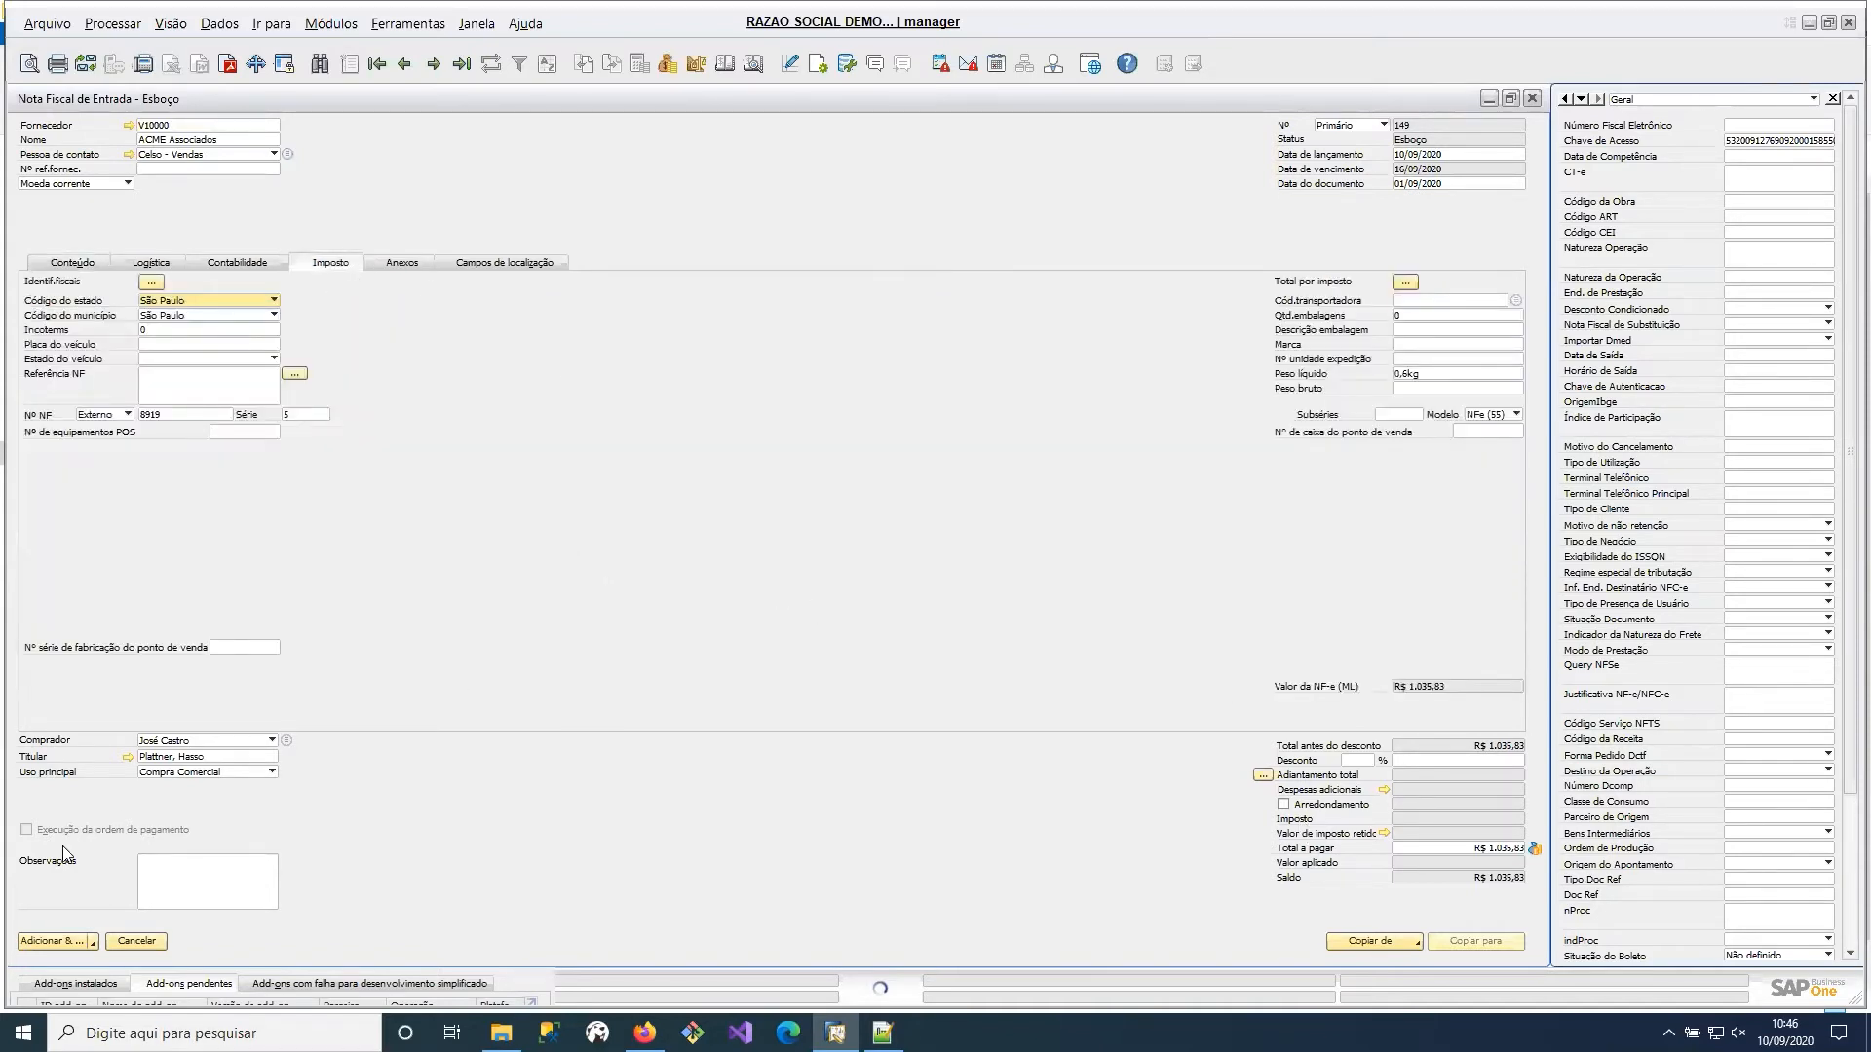
pyautogui.click(50, 941)
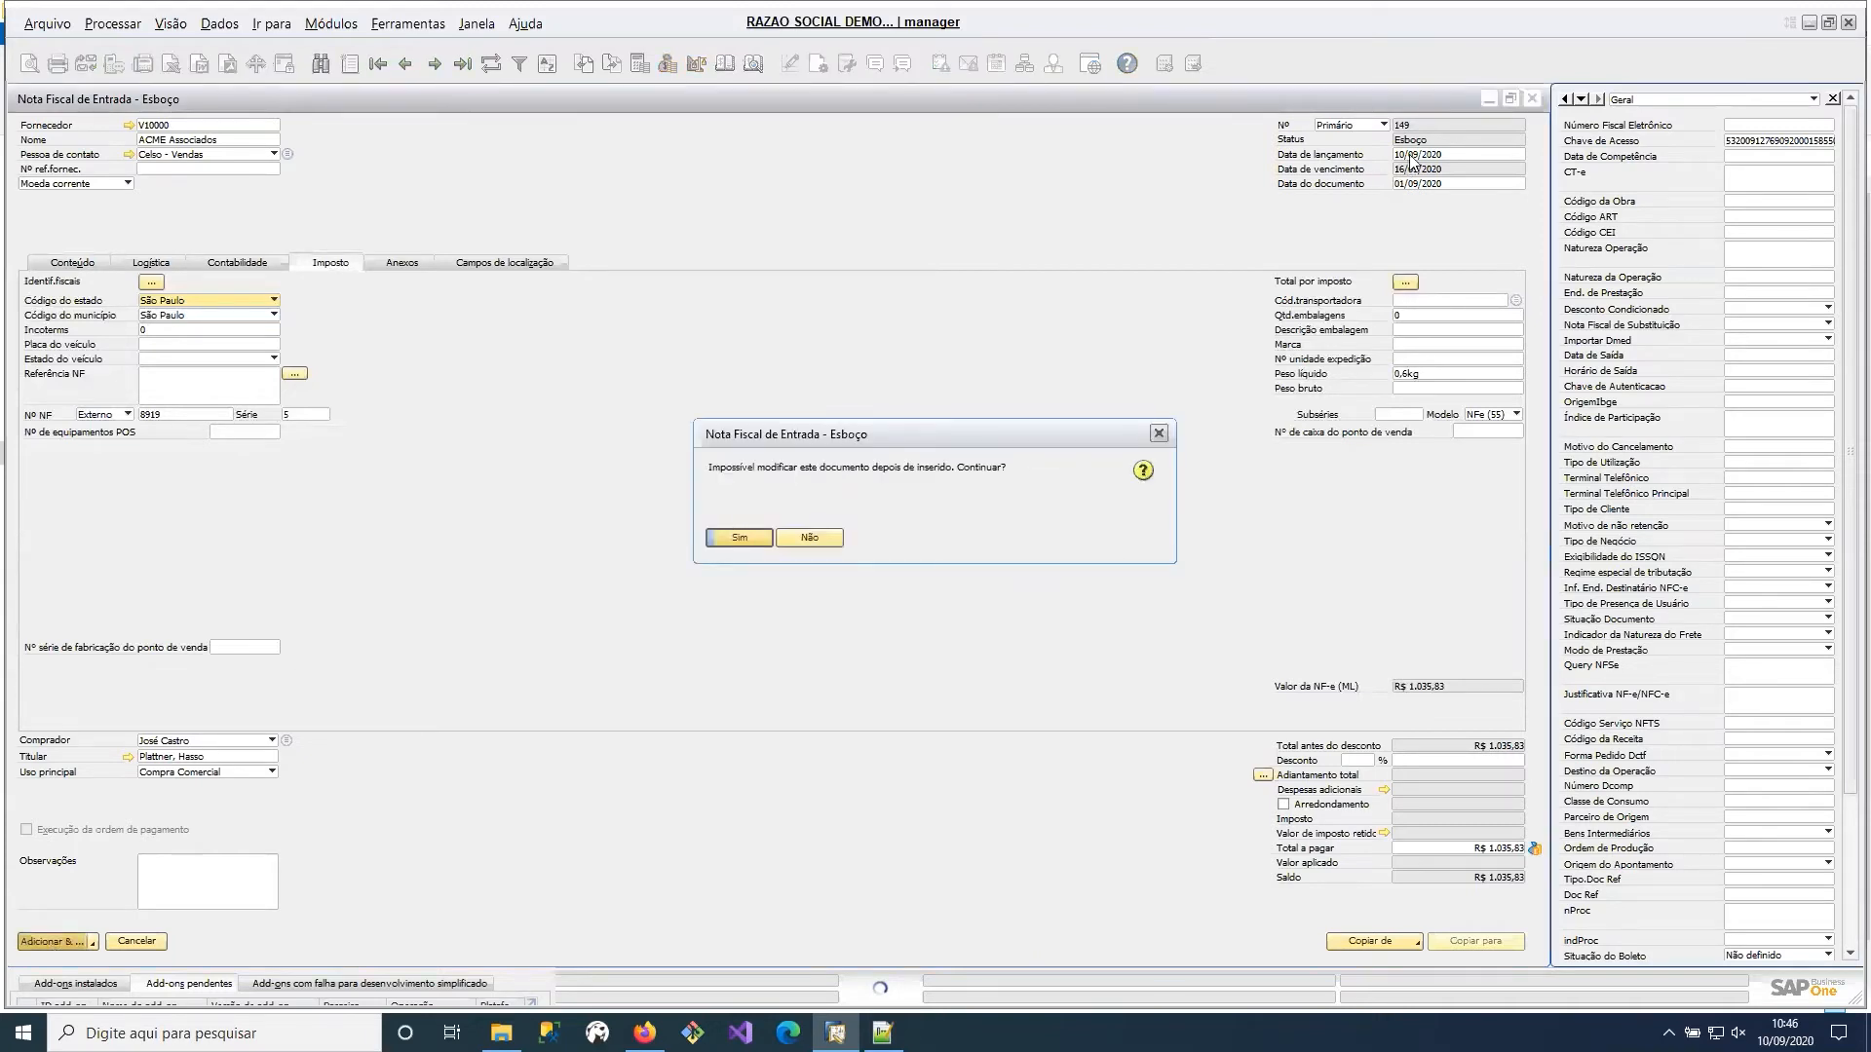
pyautogui.click(739, 540)
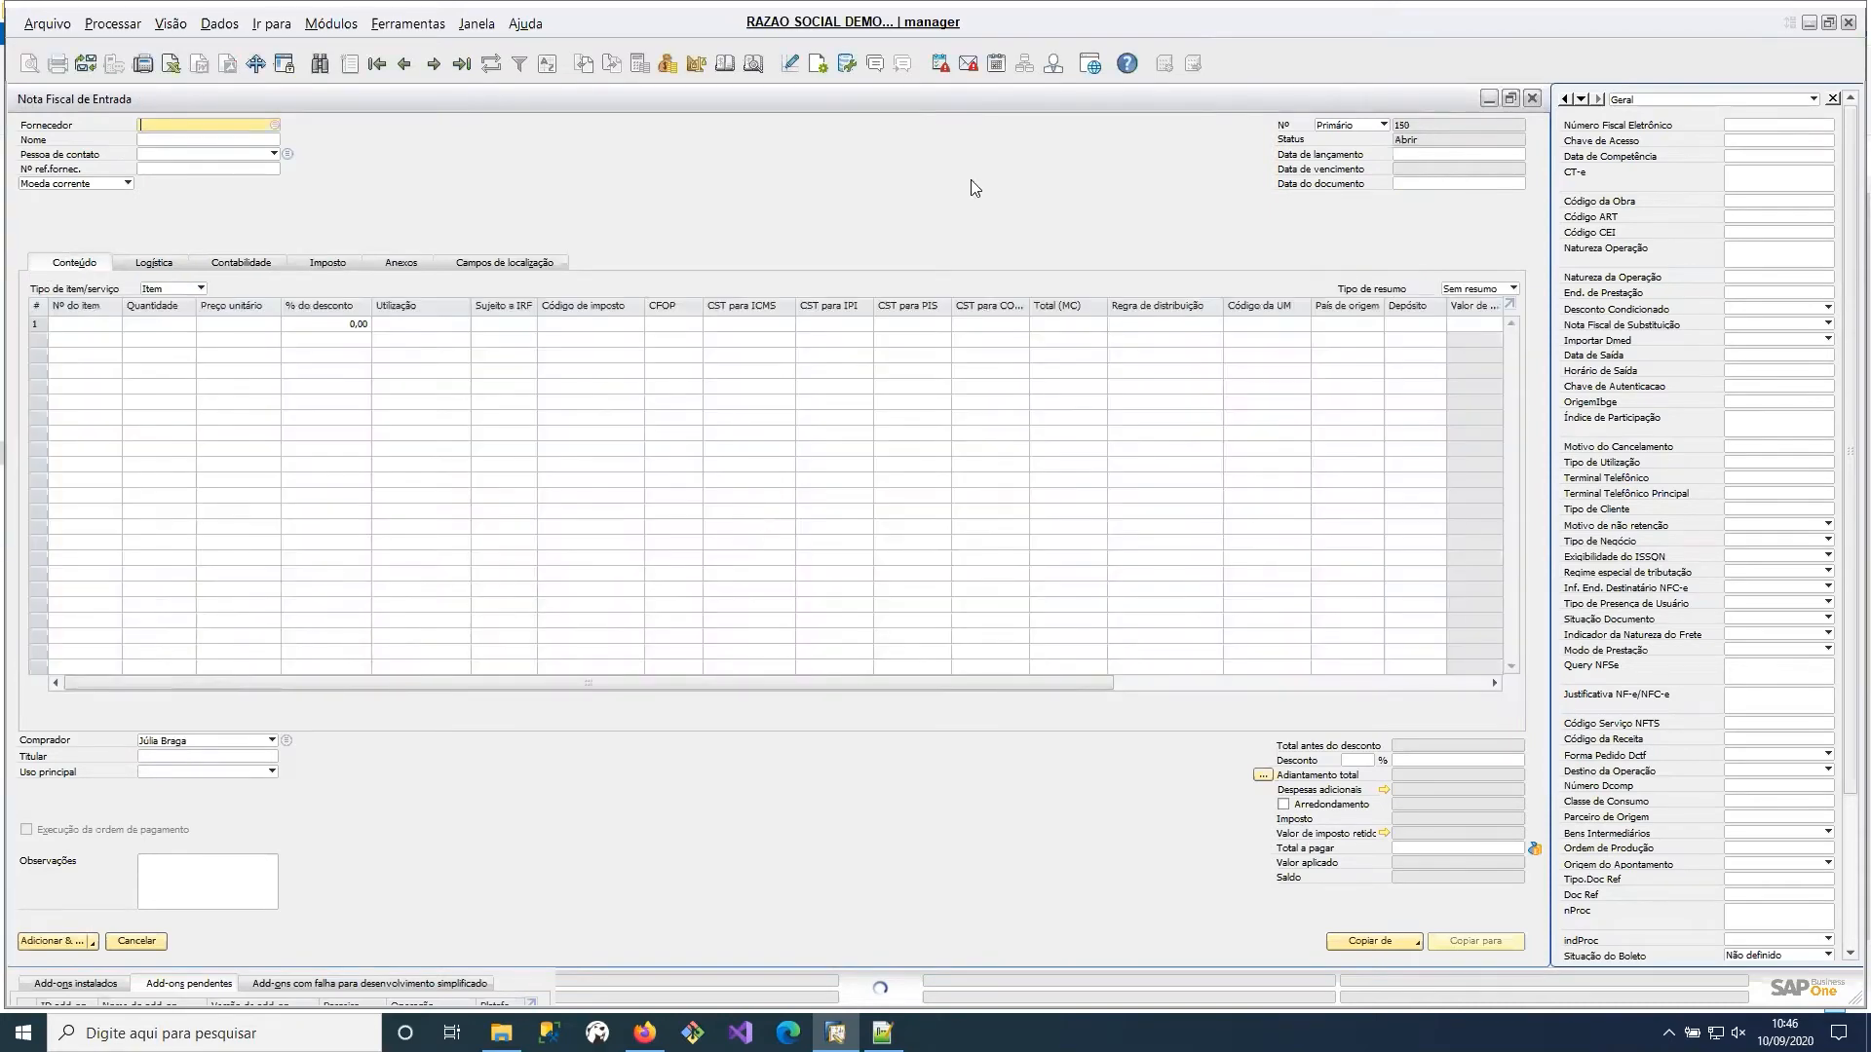
pyautogui.click(1533, 99)
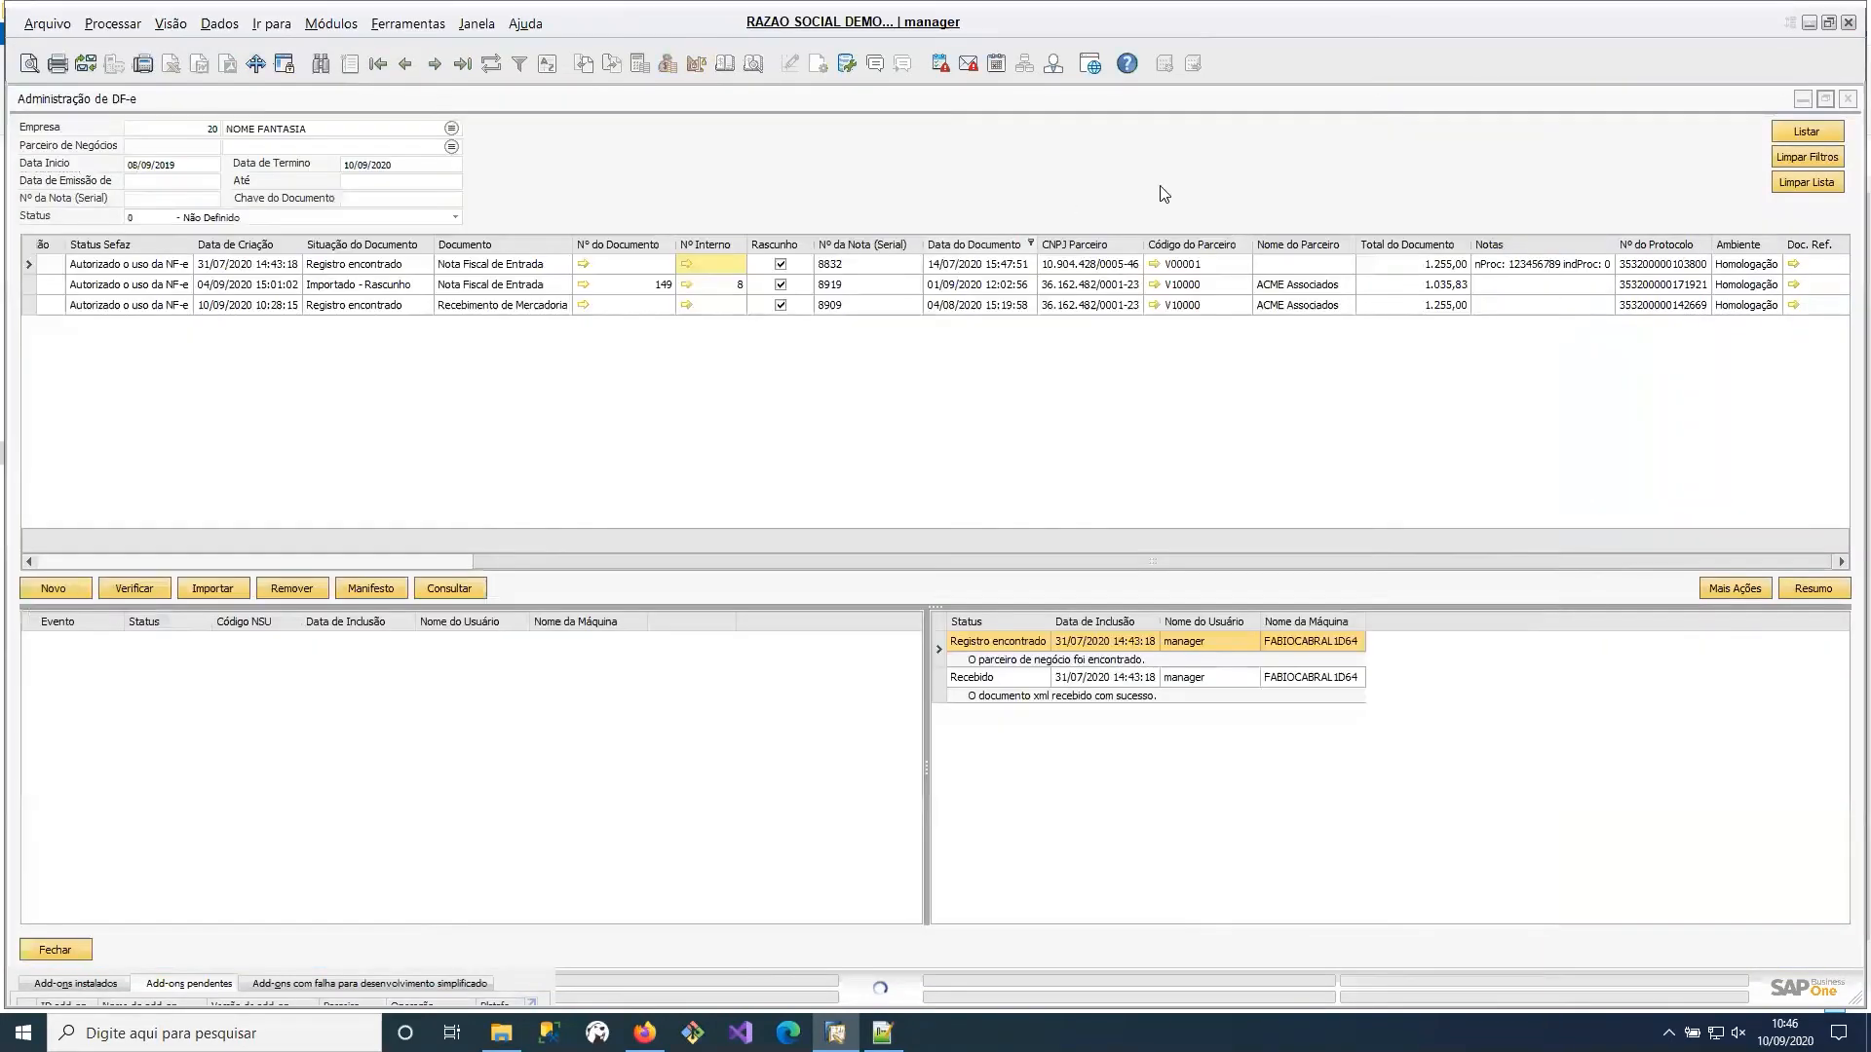
# Refresh the DF-e list and inspect the document status of the ACME Associados invoice.
pyautogui.click(1811, 130)
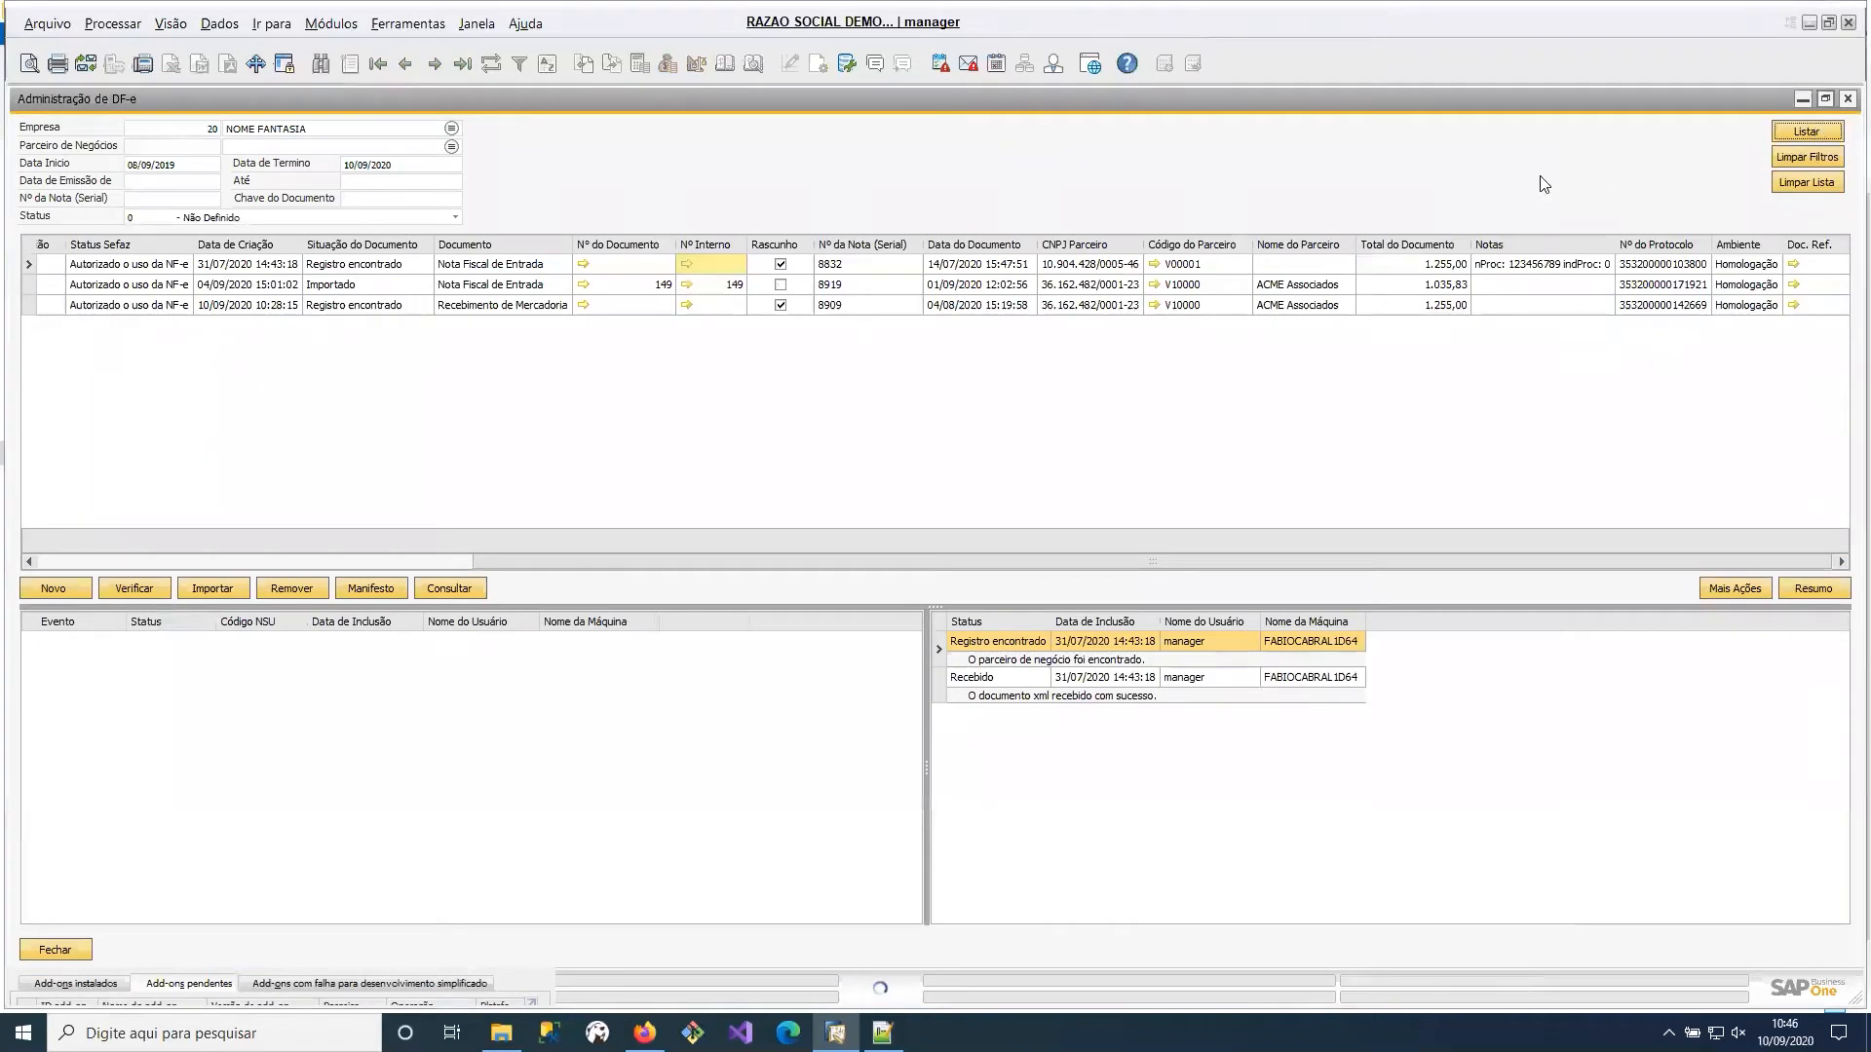
pyautogui.click(258, 285)
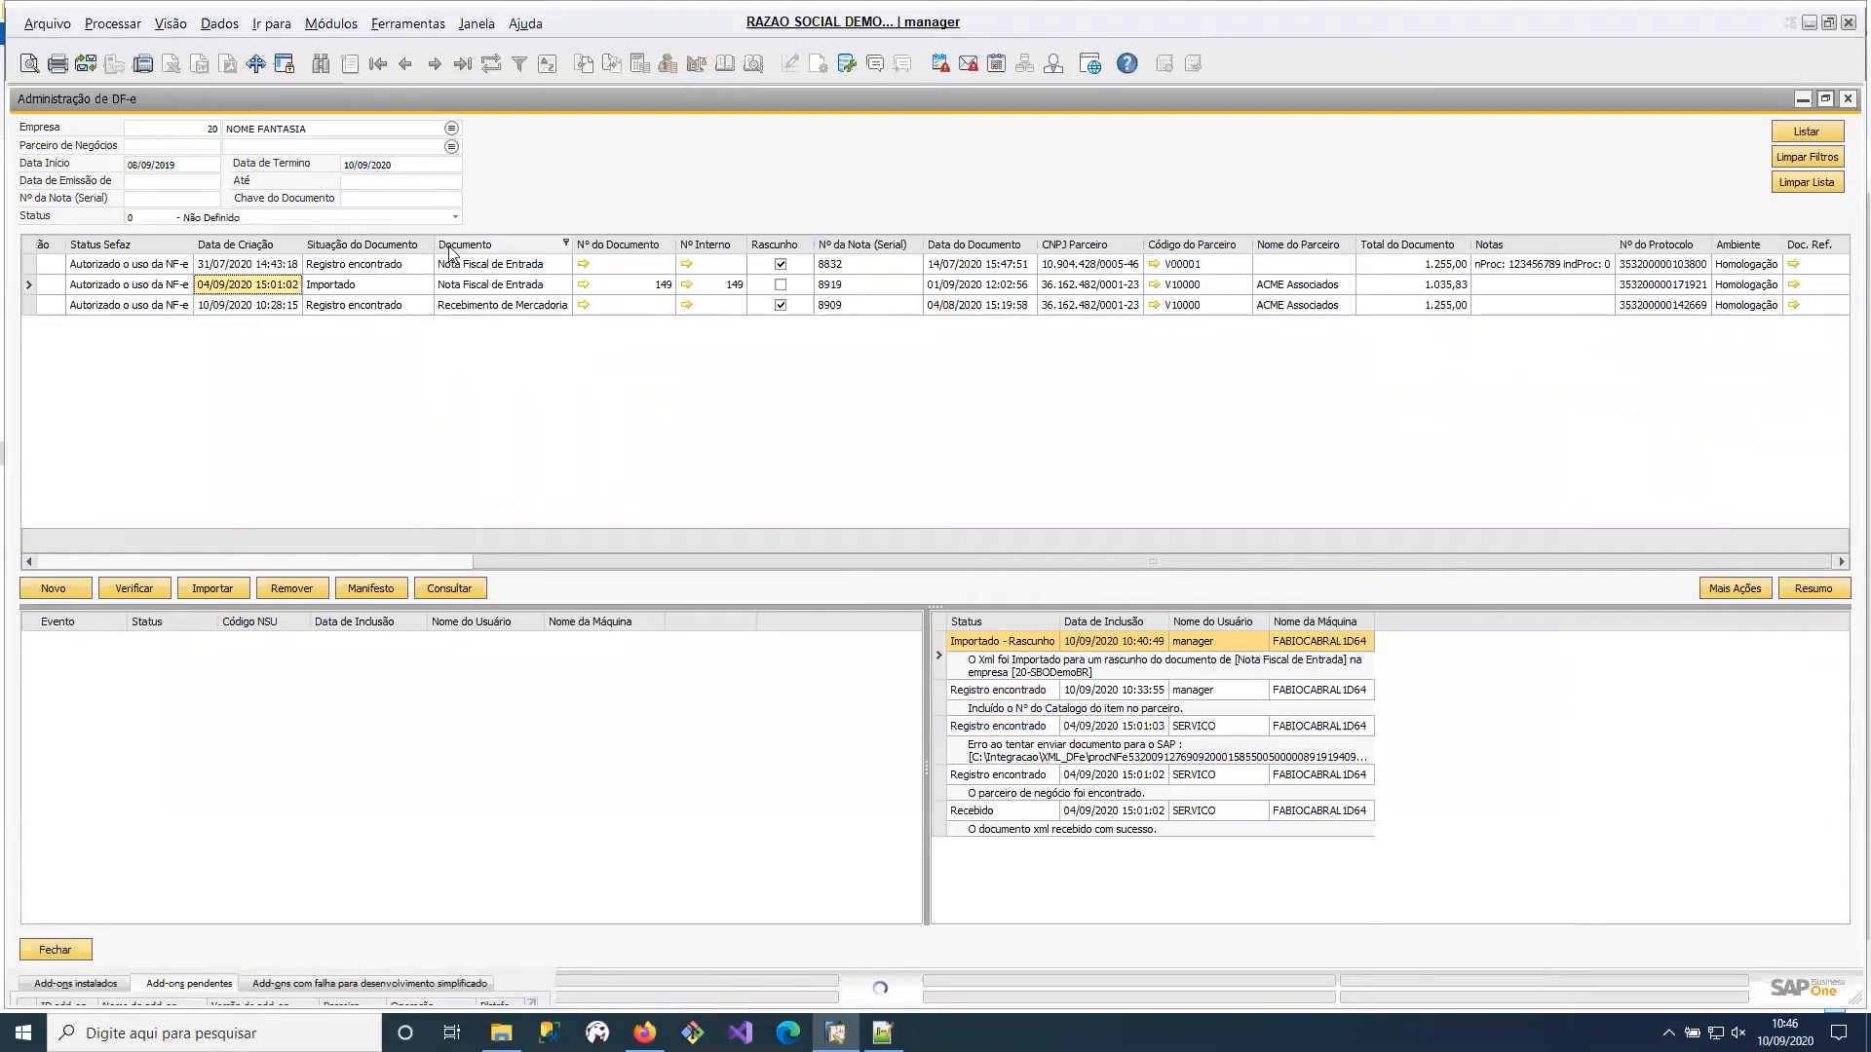
pyautogui.click(385, 286)
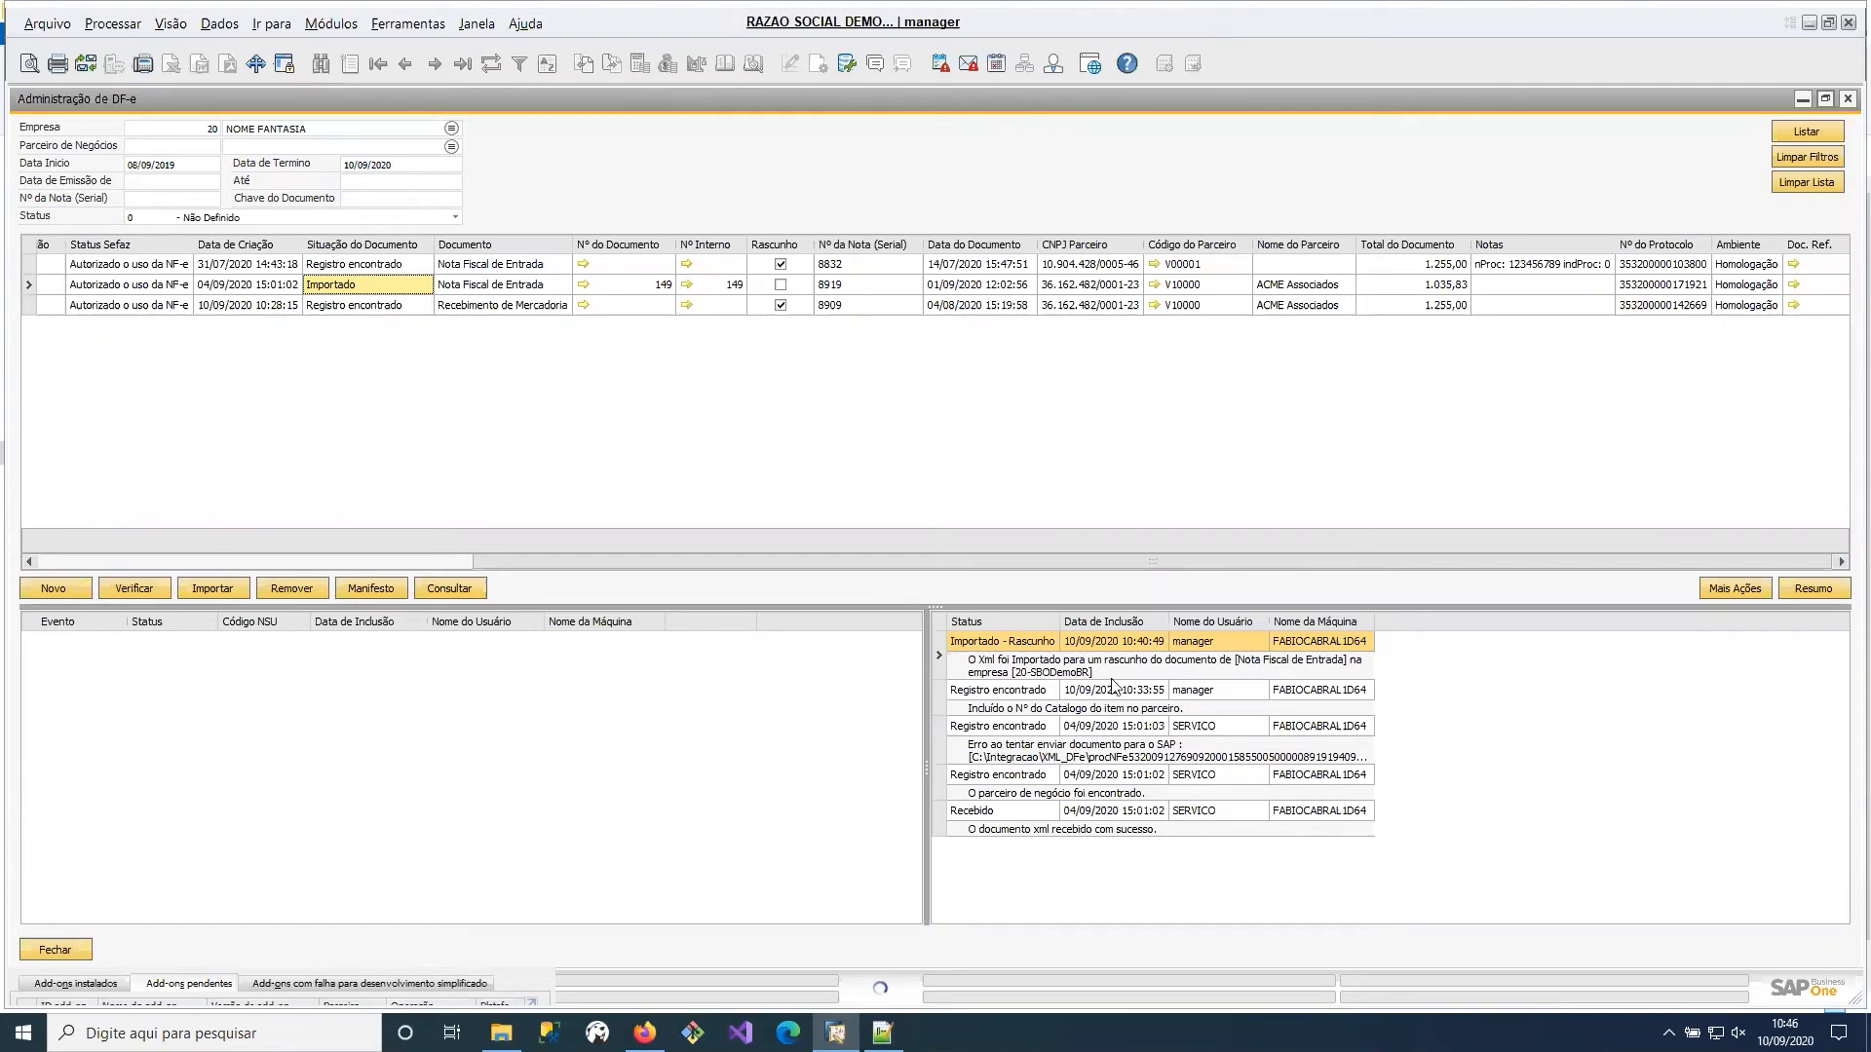
# Open the posted incoming invoice from its internal number, examine its journal entry and close the entry.
pyautogui.click(691, 285)
pyautogui.click(687, 283)
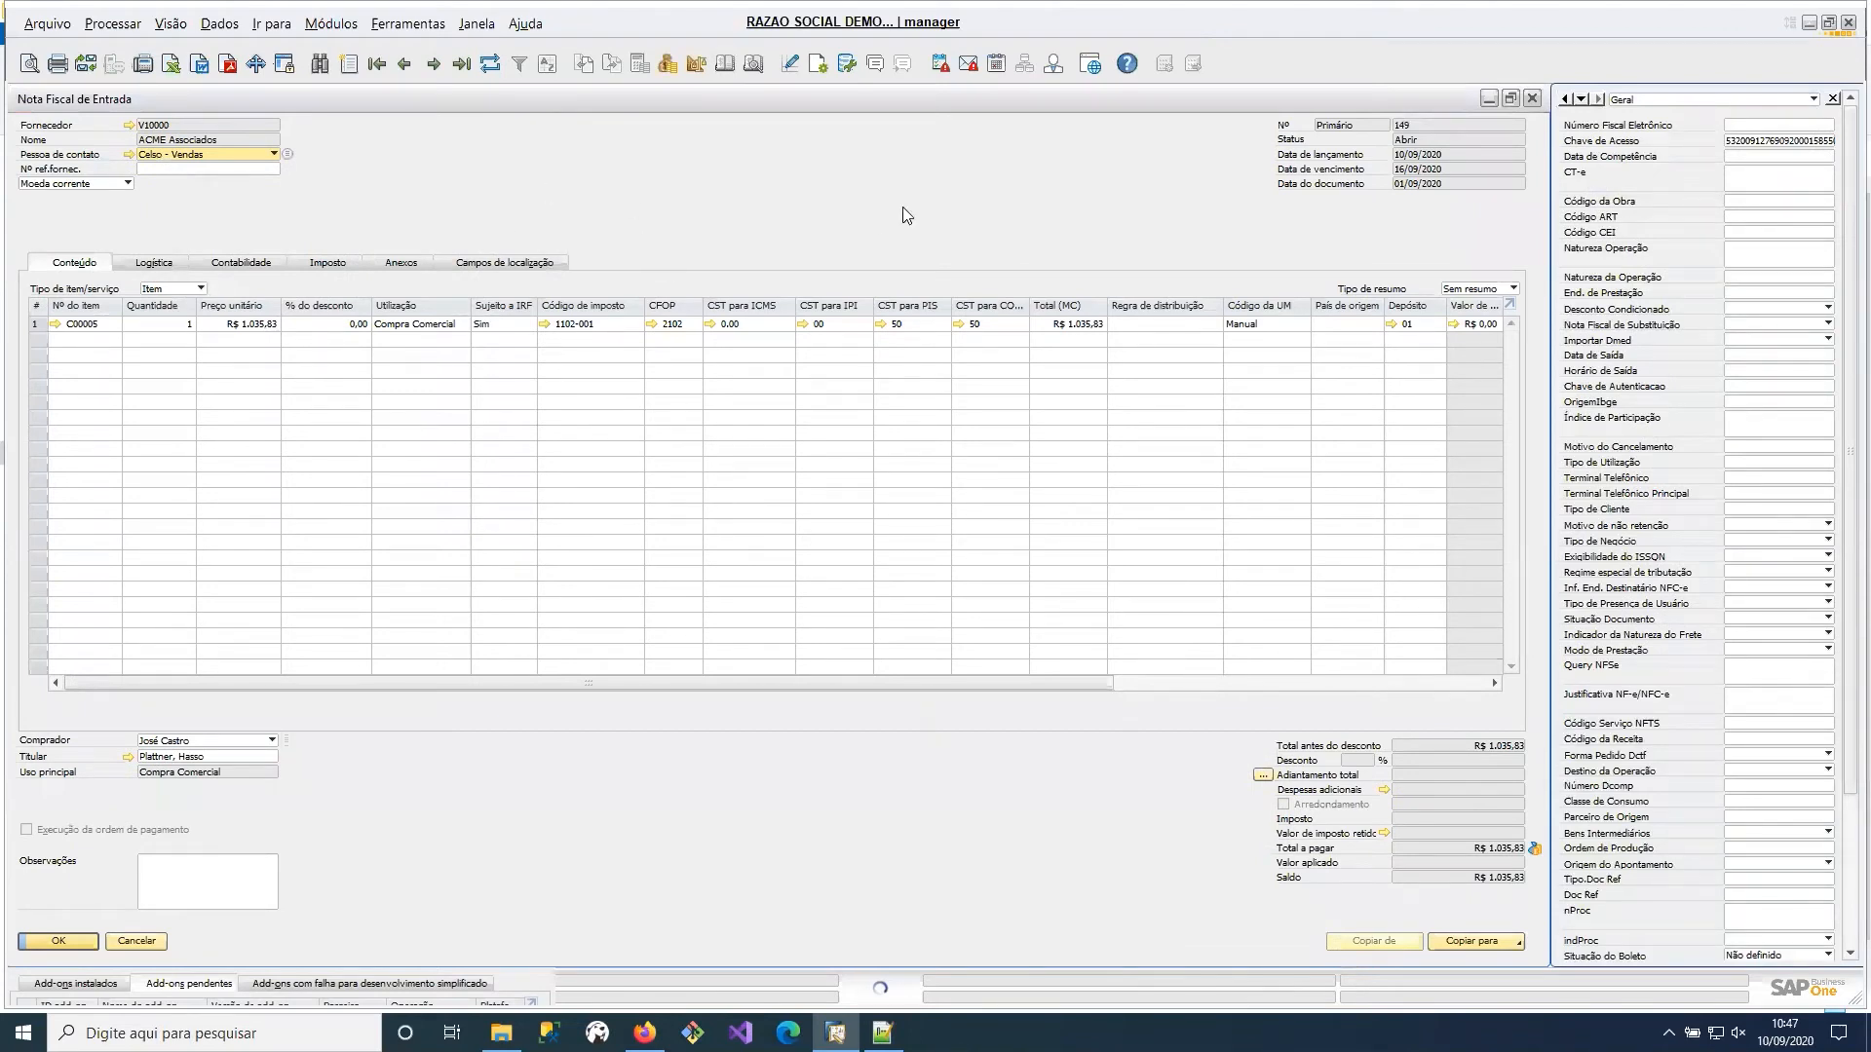
pyautogui.click(758, 64)
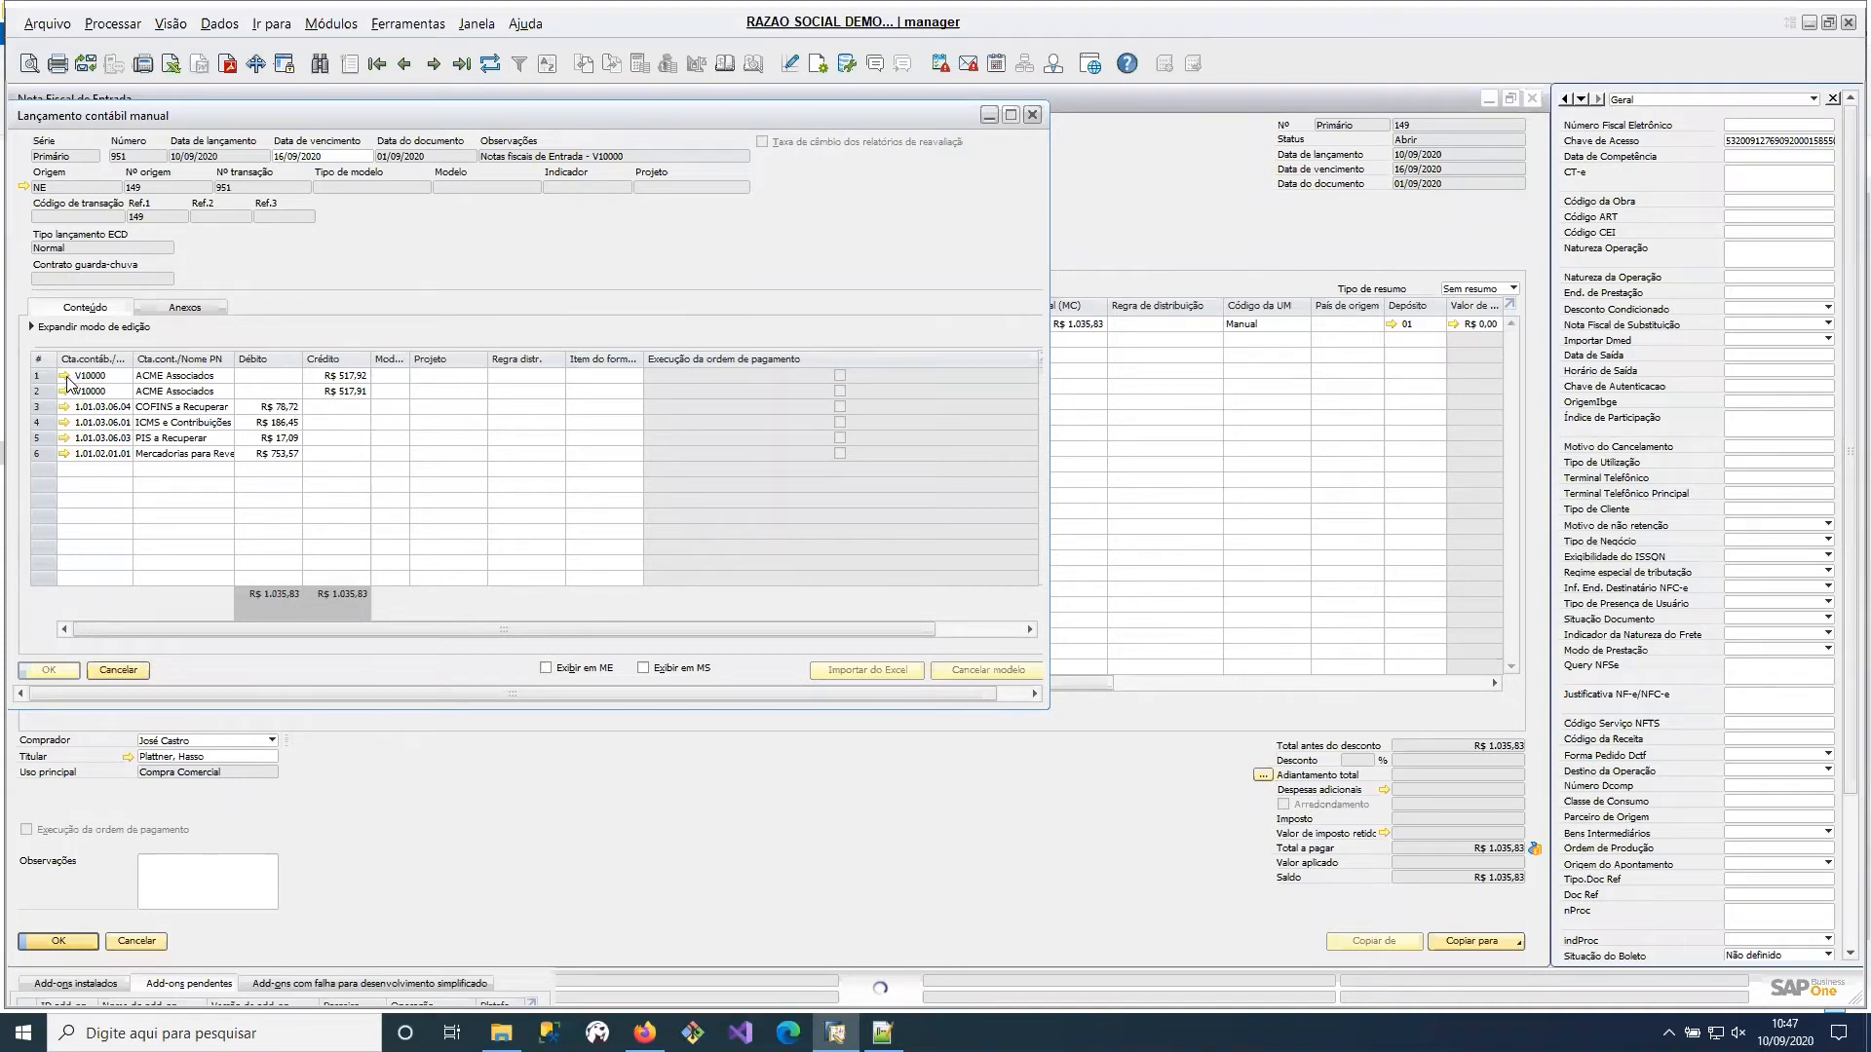
pyautogui.click(1034, 116)
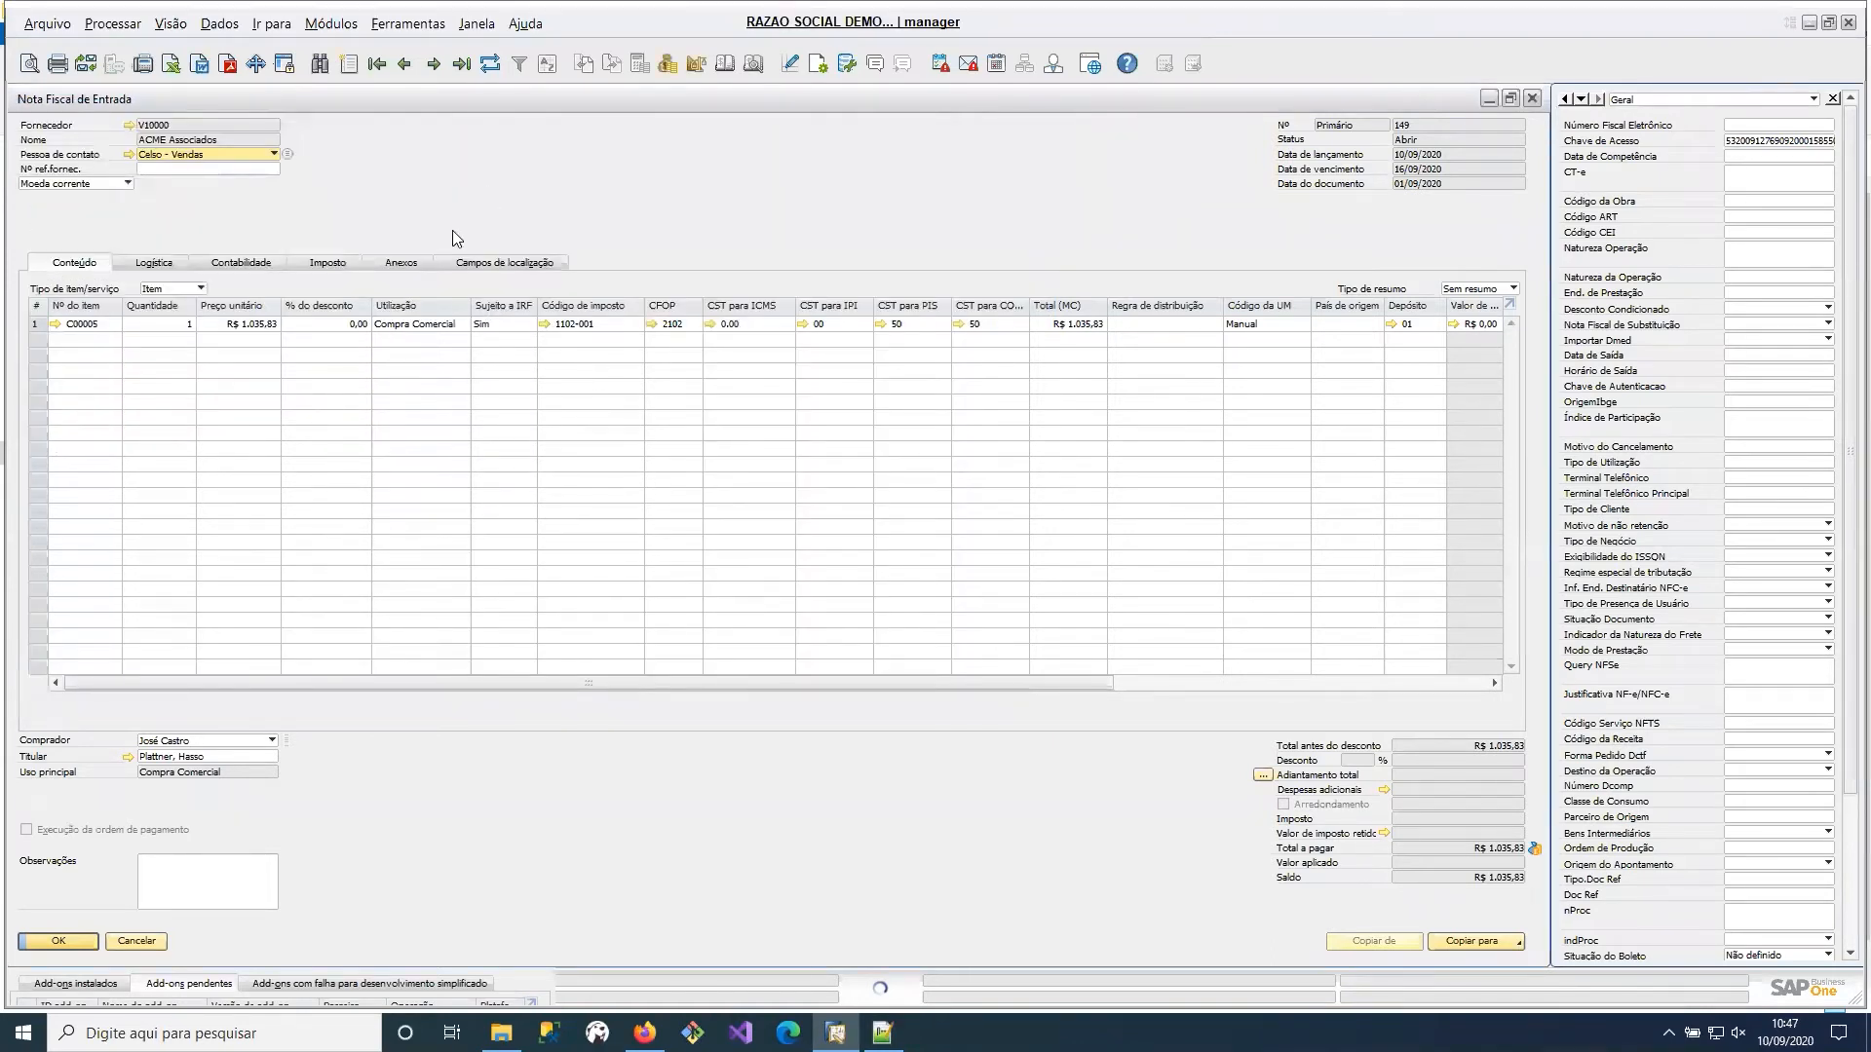
# Check the posted invoice's attachment, look through its tax, accounting and logistics data, and return to its contents.
pyautogui.click(401, 262)
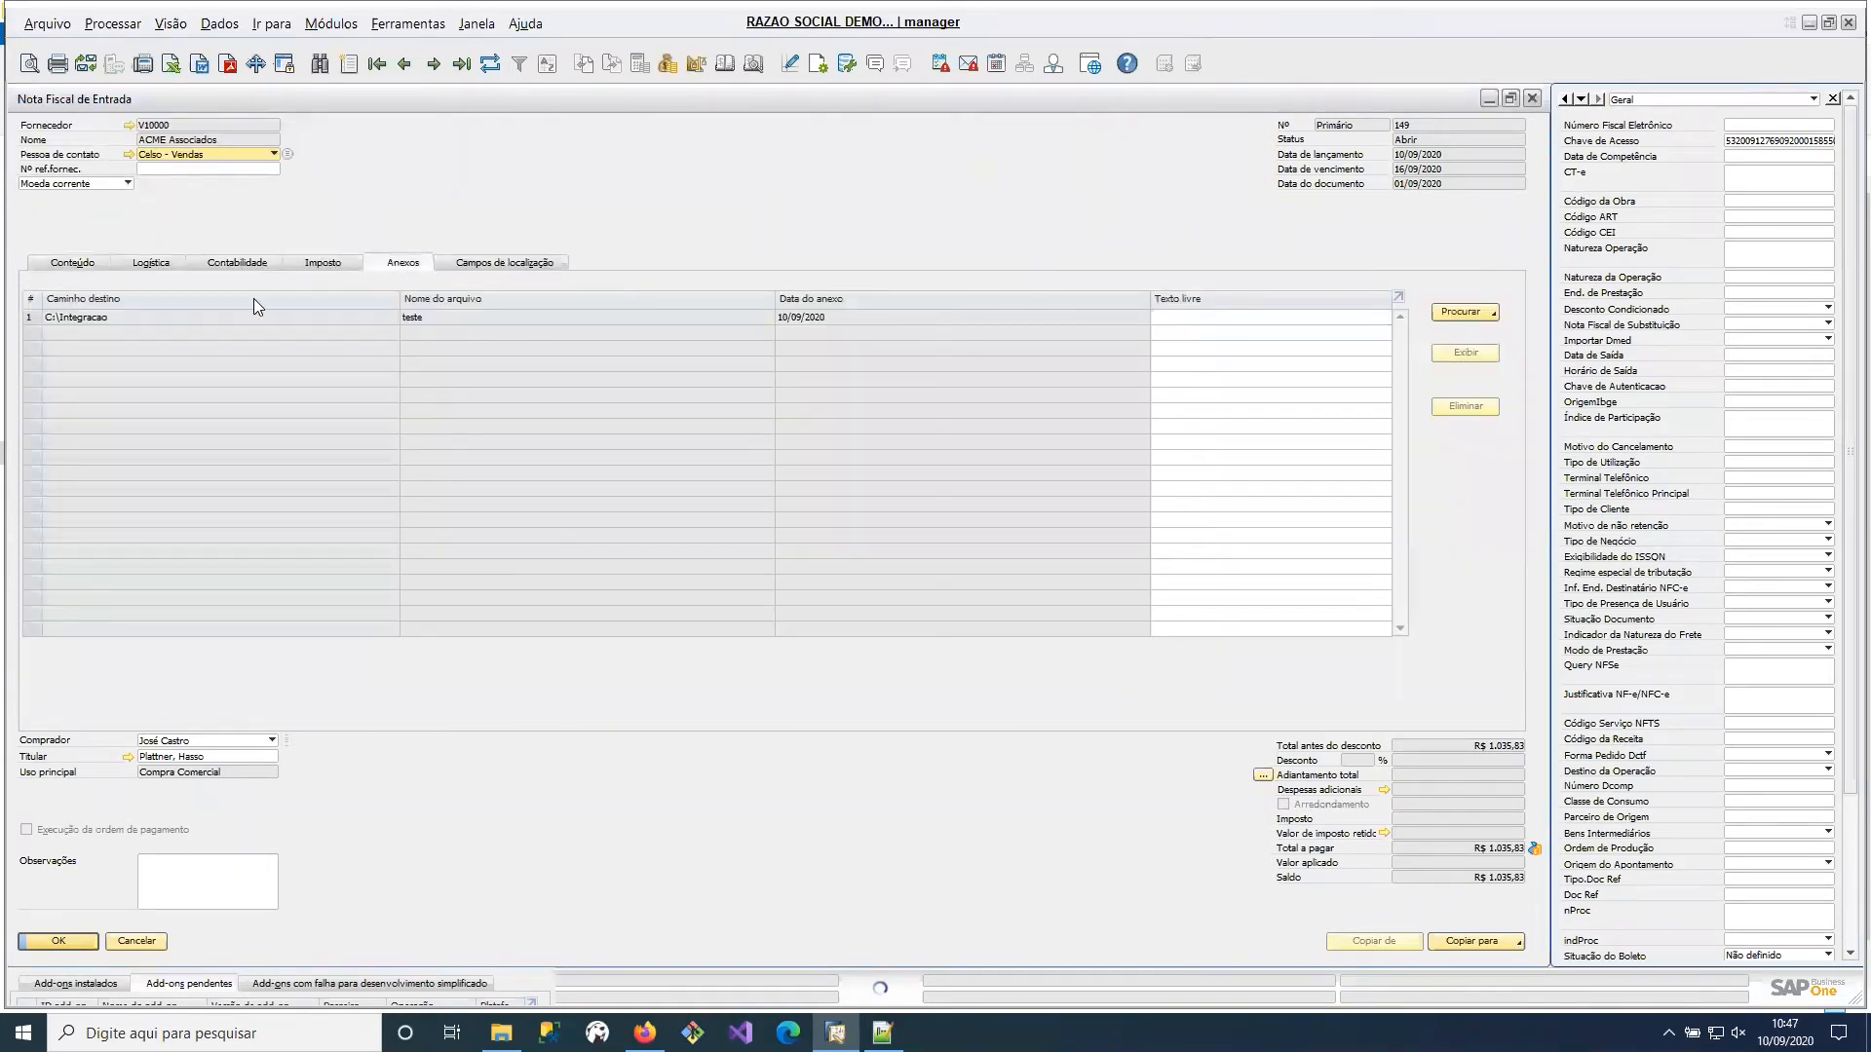
pyautogui.click(97, 319)
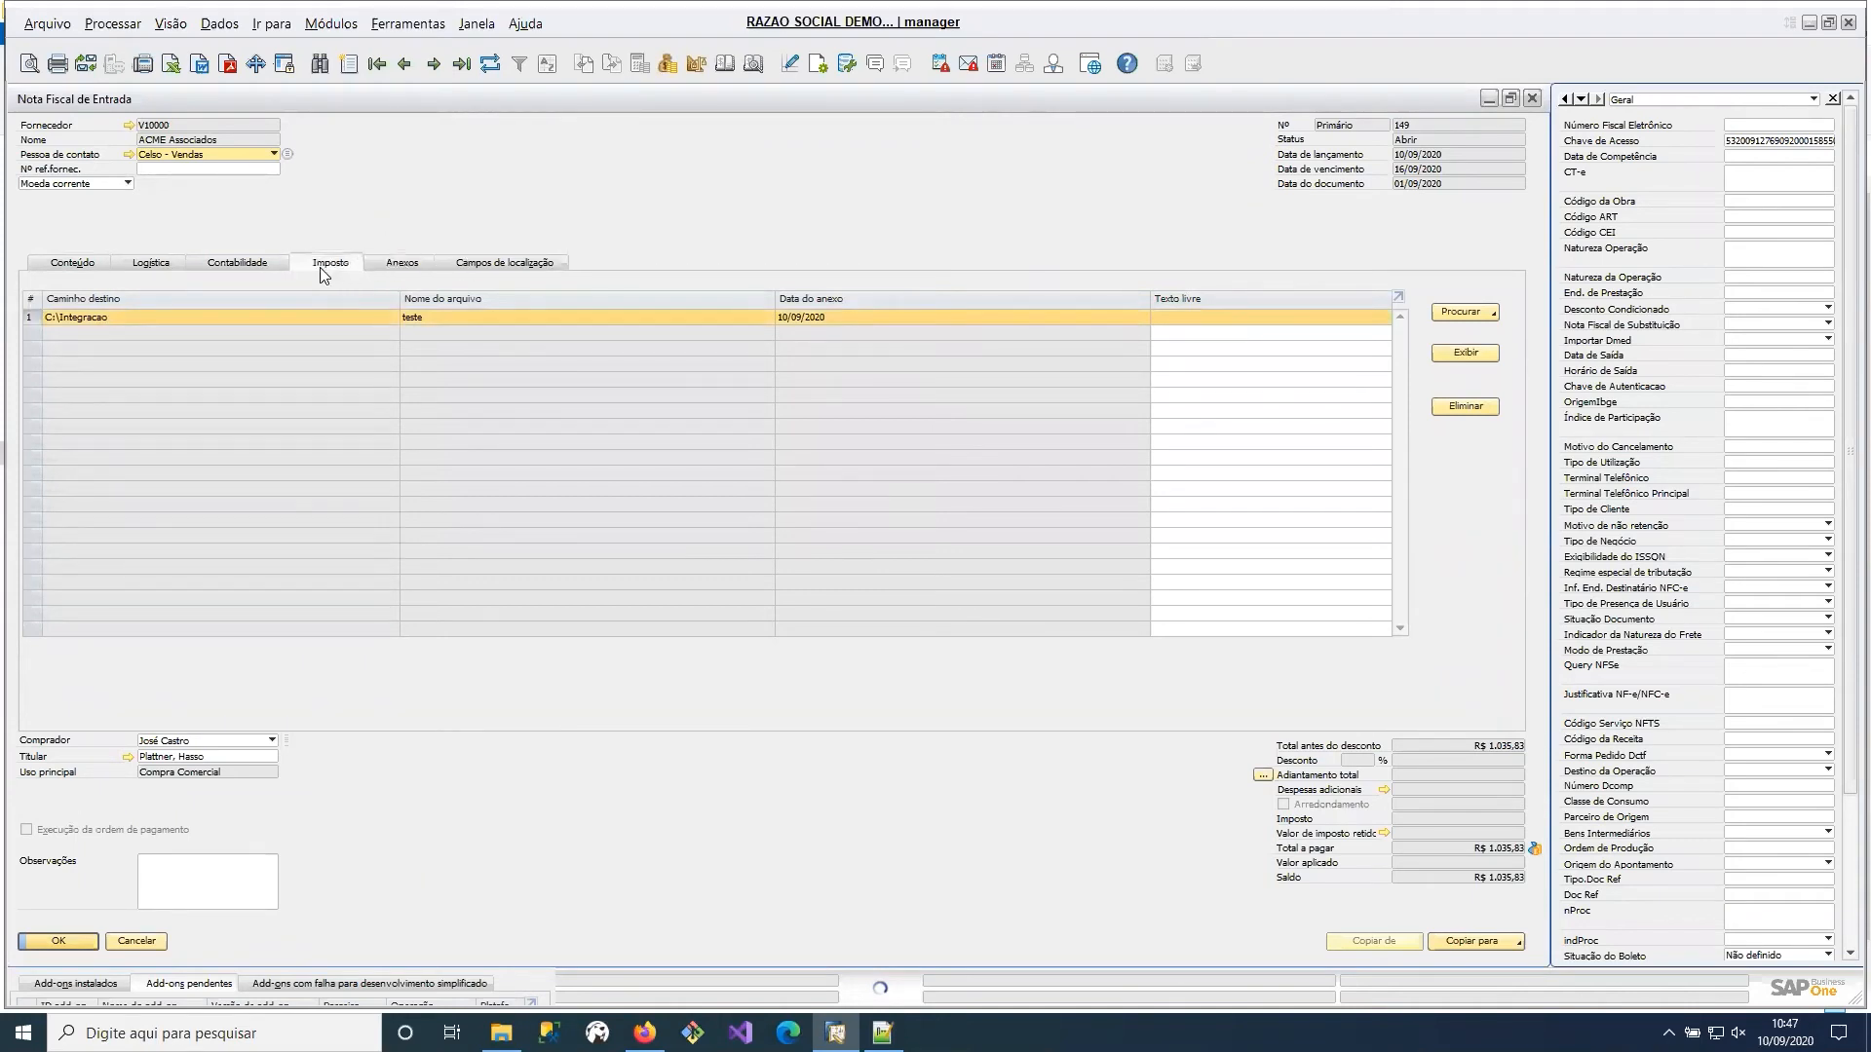
pyautogui.click(320, 267)
pyautogui.click(245, 269)
pyautogui.click(159, 271)
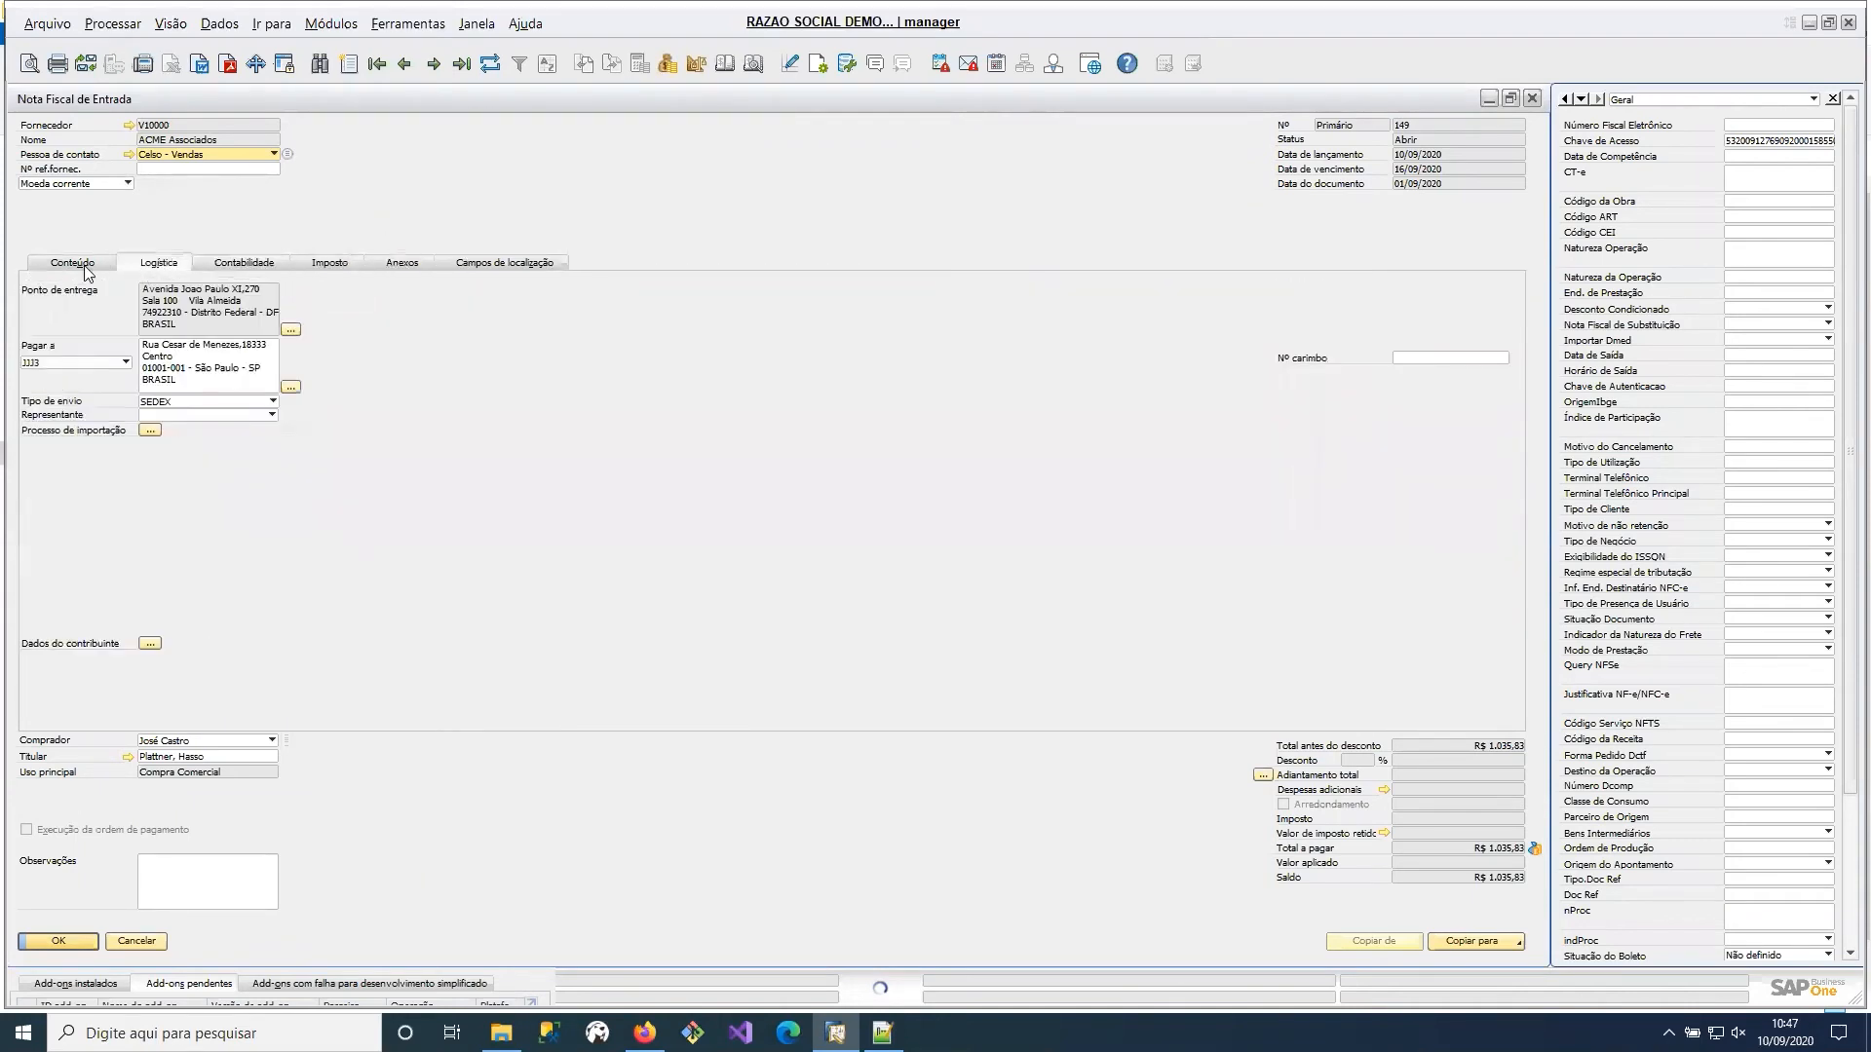
pyautogui.click(97, 276)
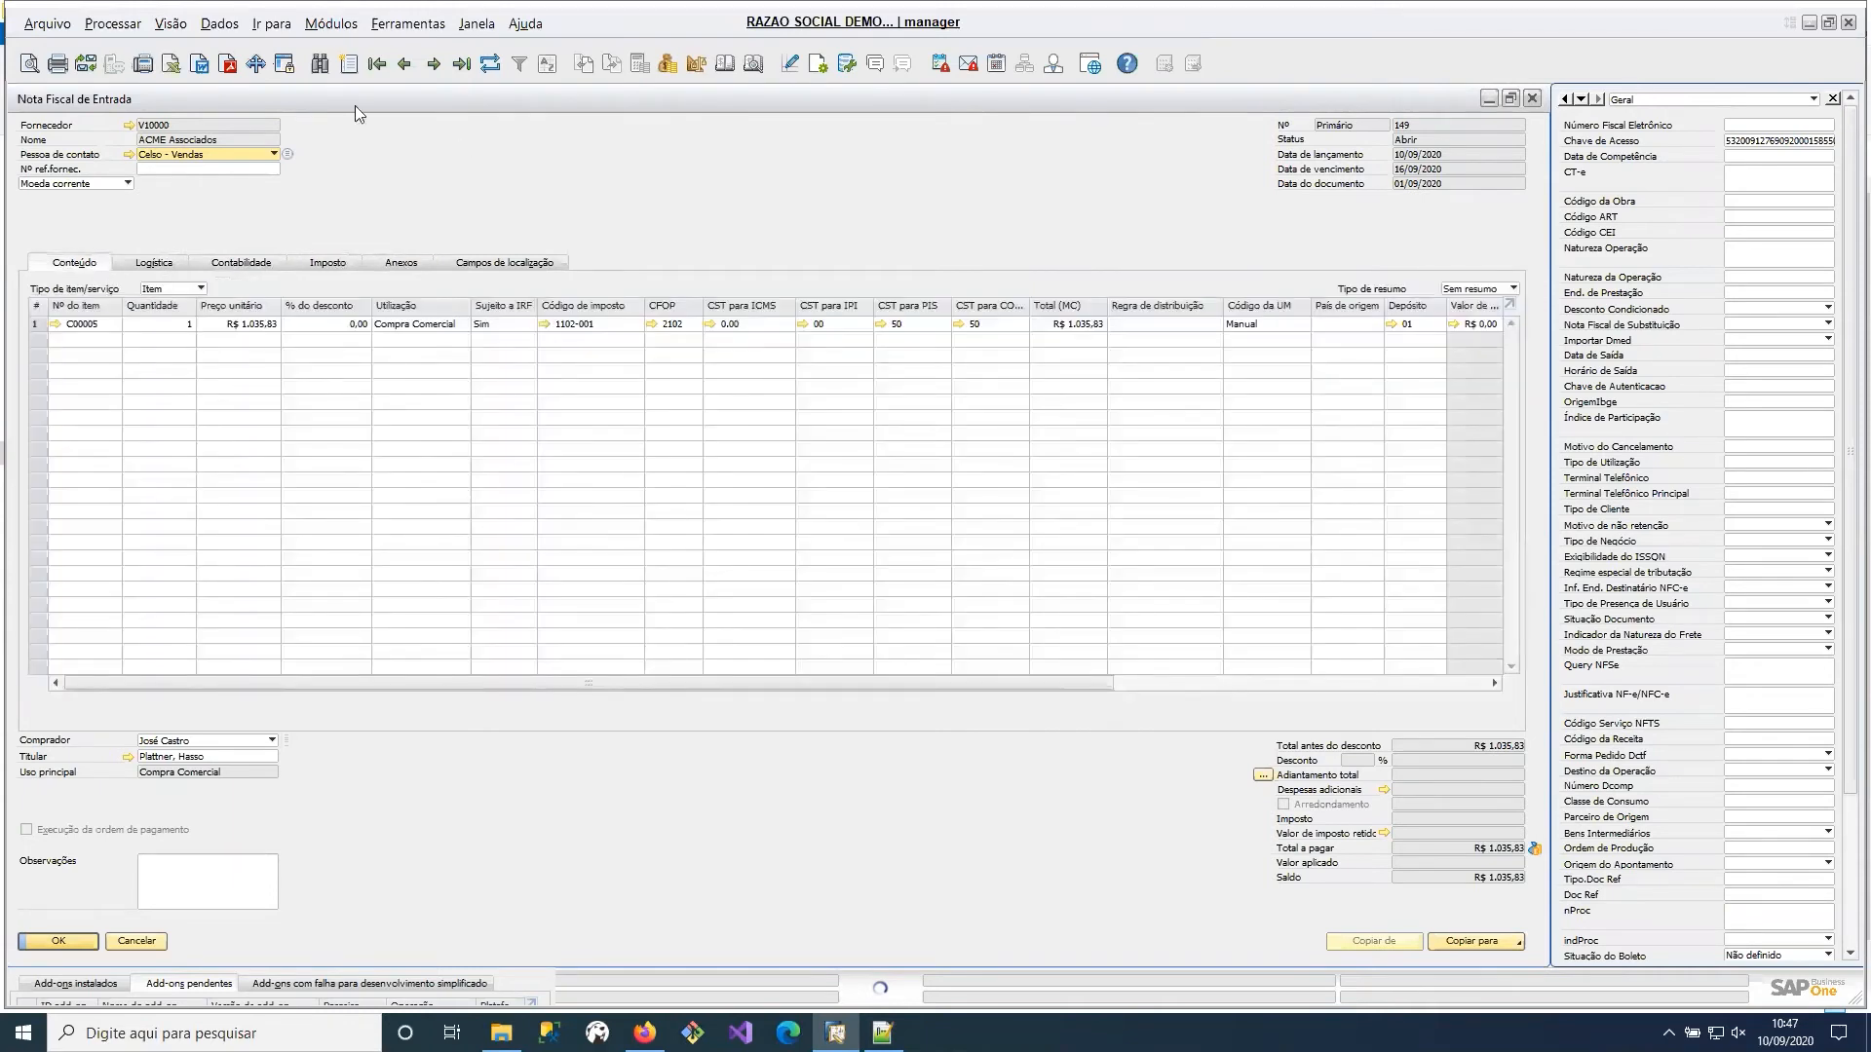
# Duplicate the posted ACME Associados incoming invoice and dismiss the supplier list without choosing a partner.
pyautogui.rightClick(531, 182)
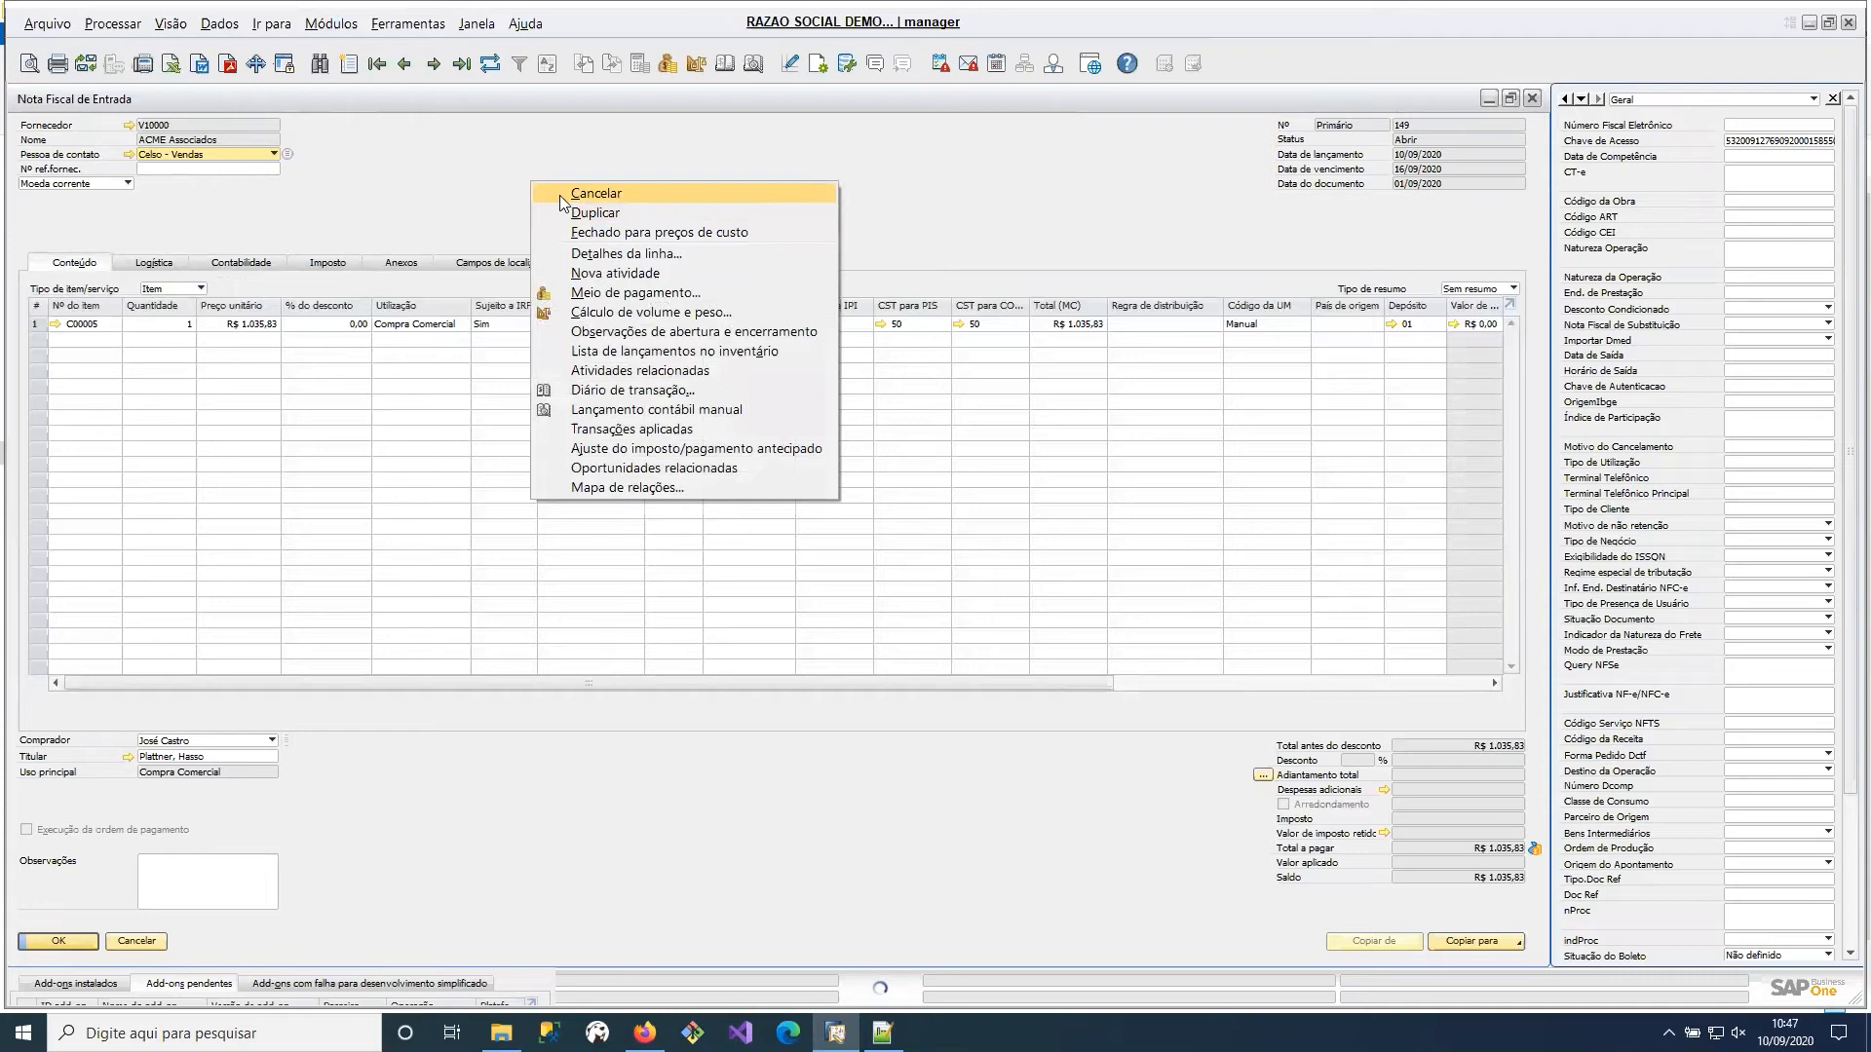
pyautogui.click(464, 198)
pyautogui.rightClick(544, 165)
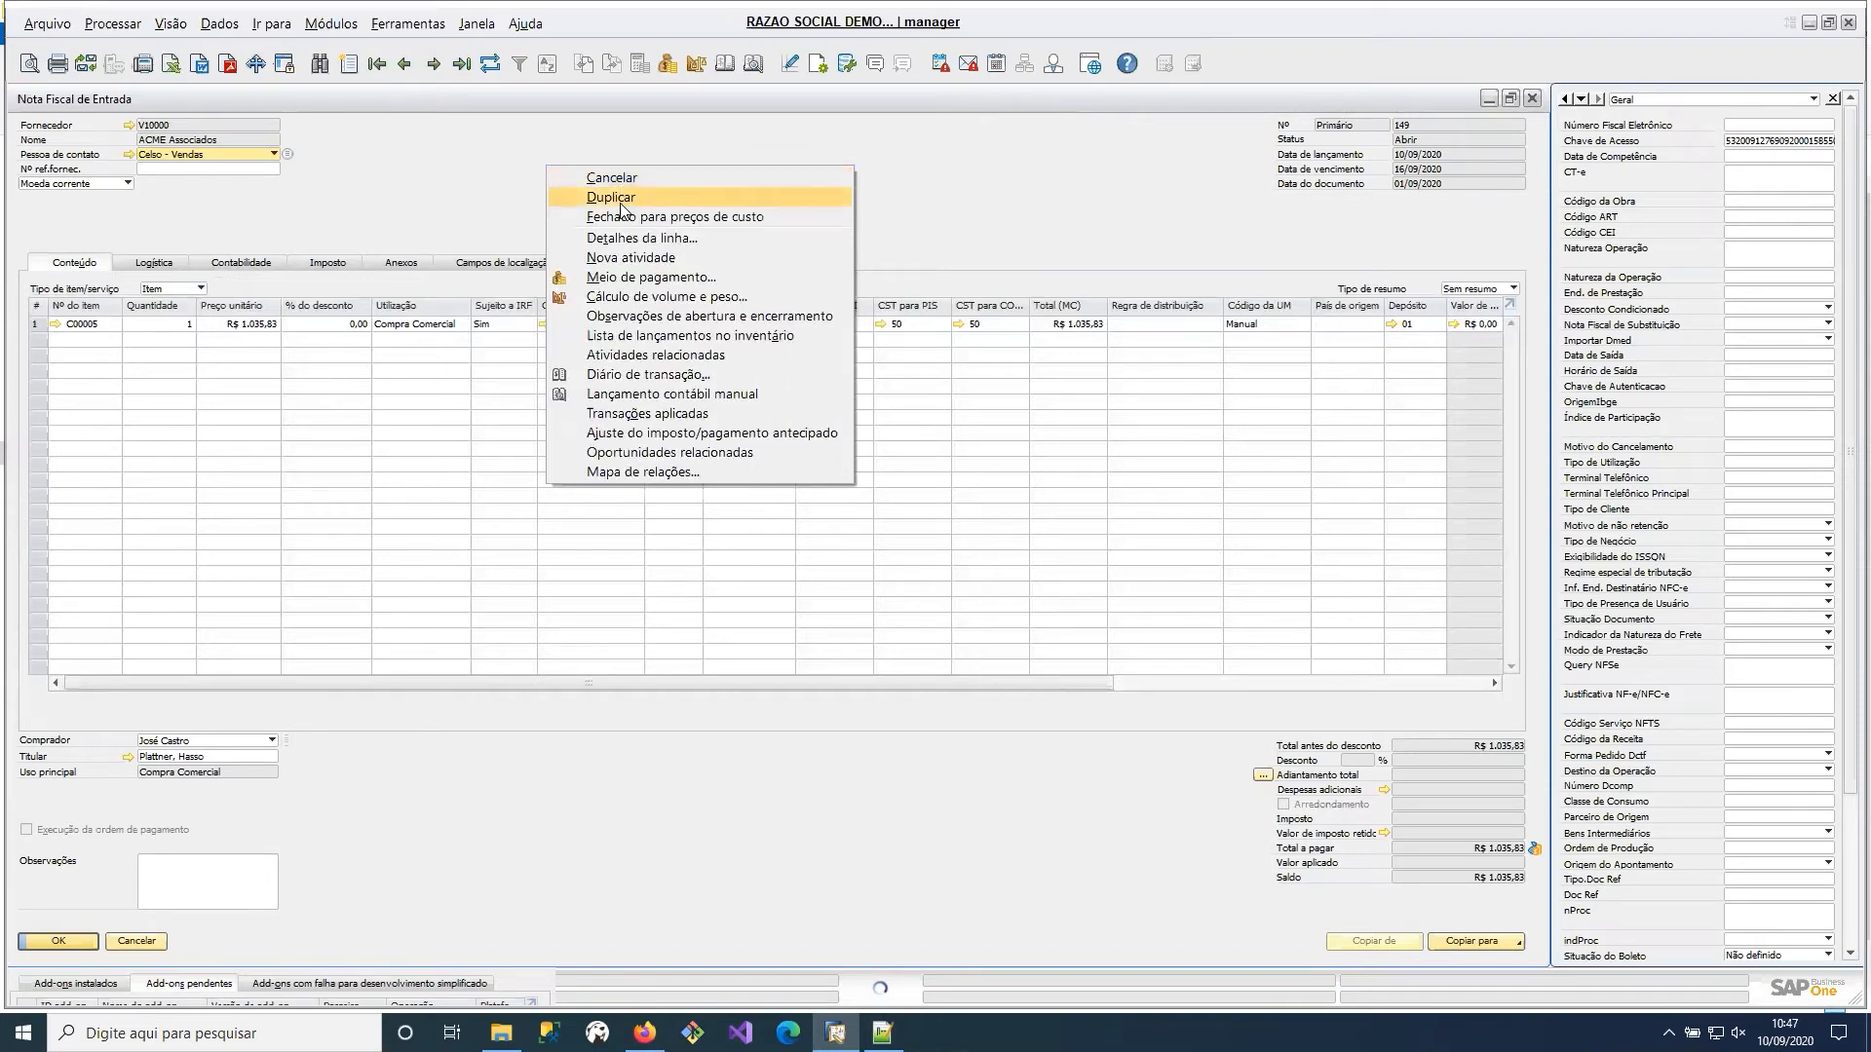
pyautogui.click(620, 199)
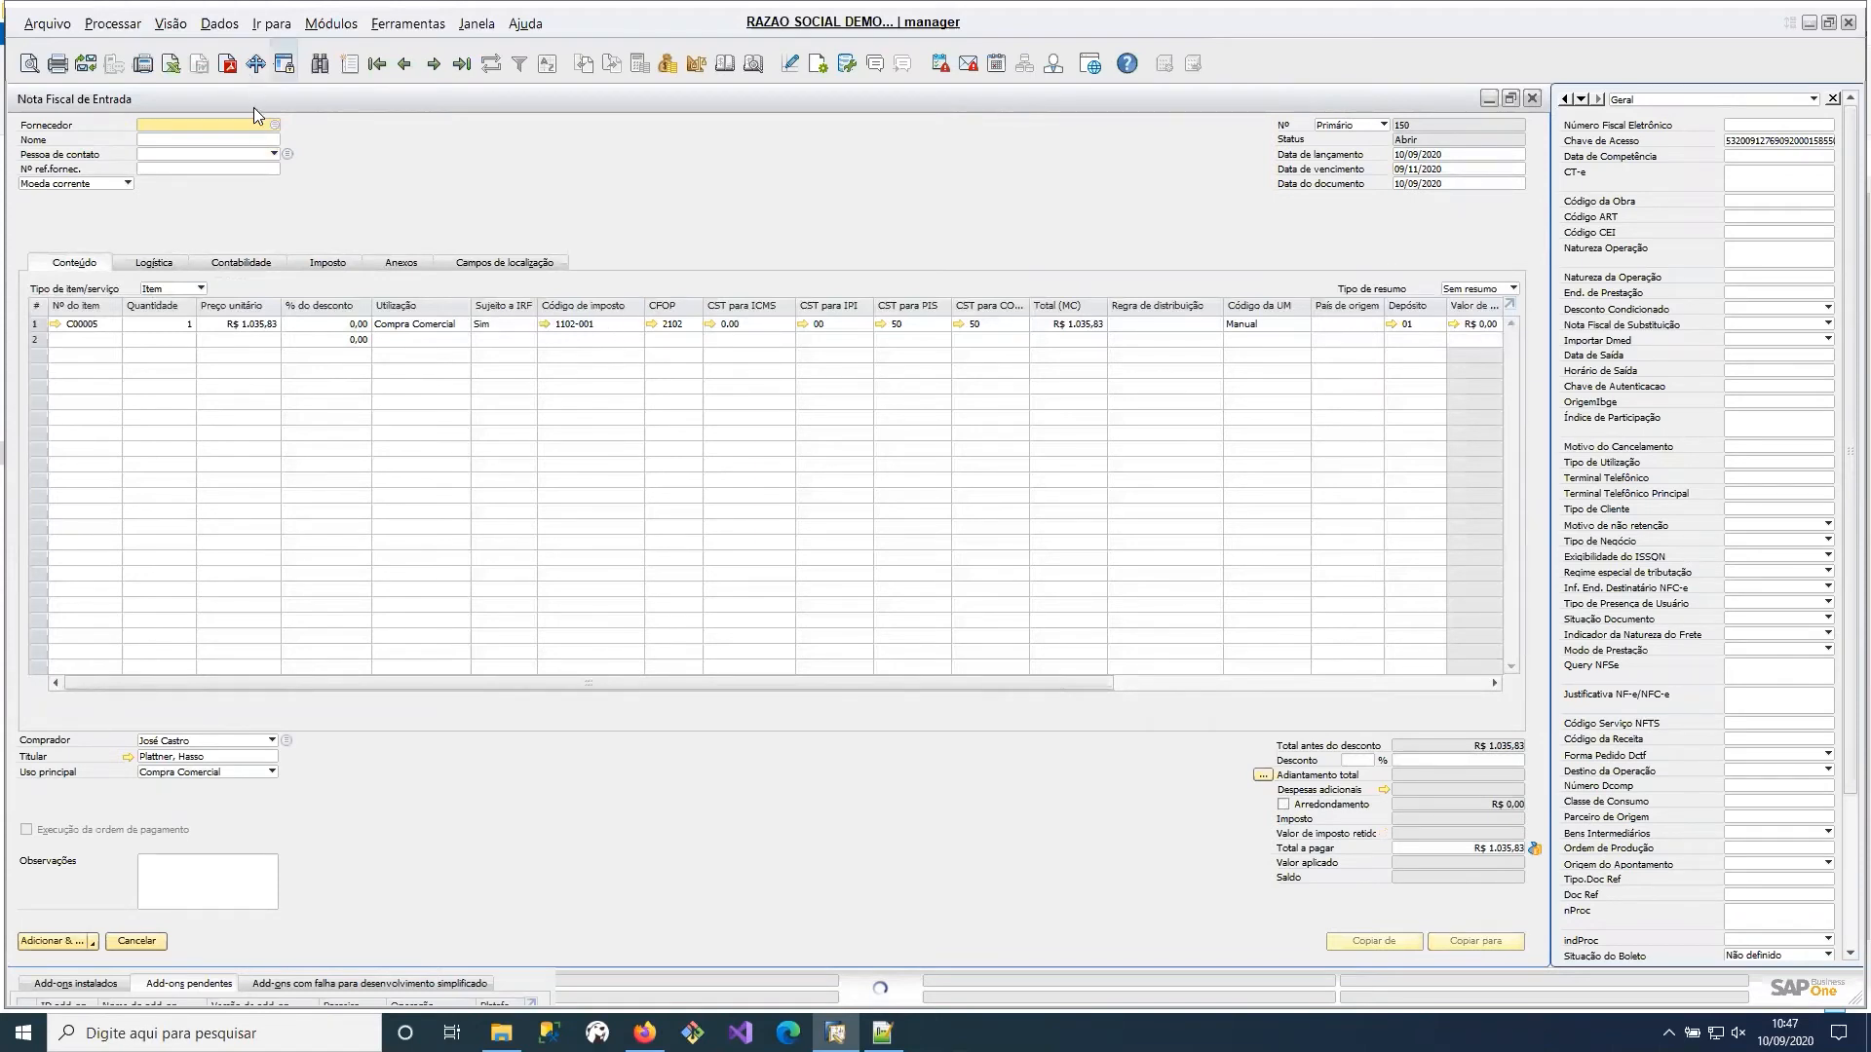
pyautogui.click(275, 125)
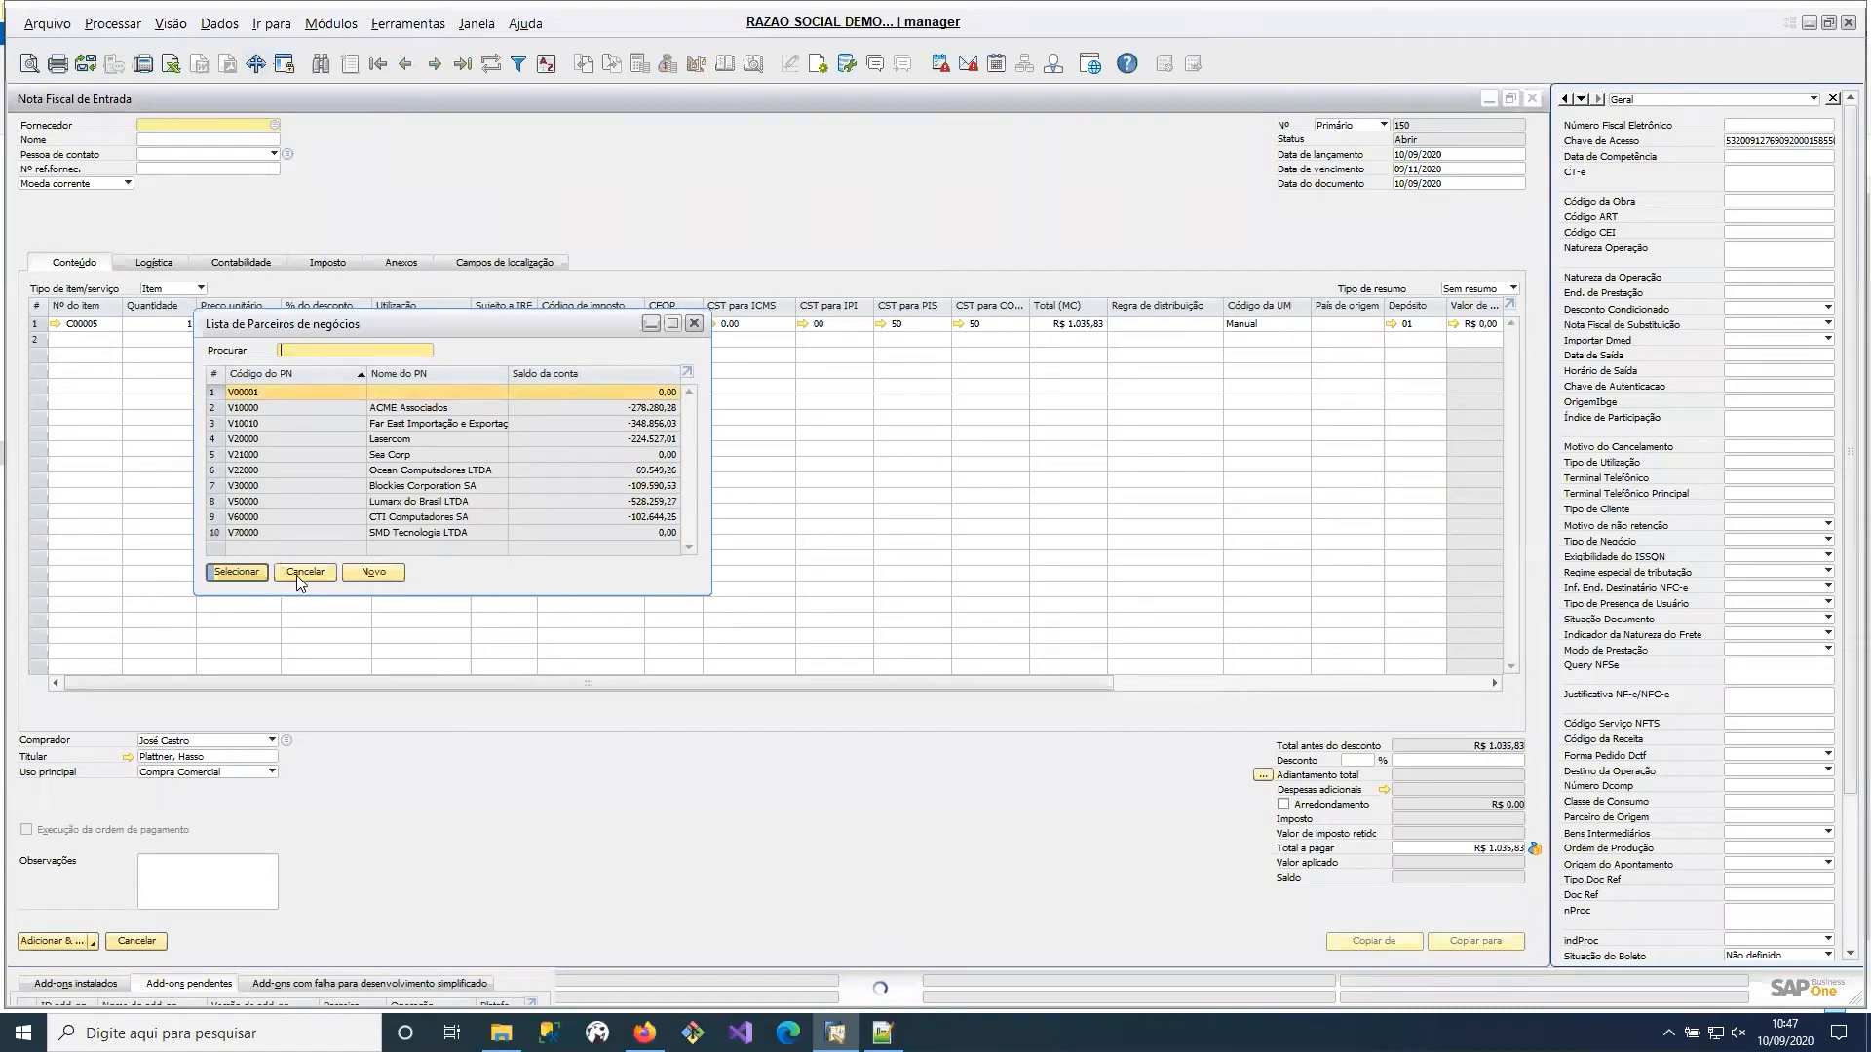
pyautogui.click(302, 573)
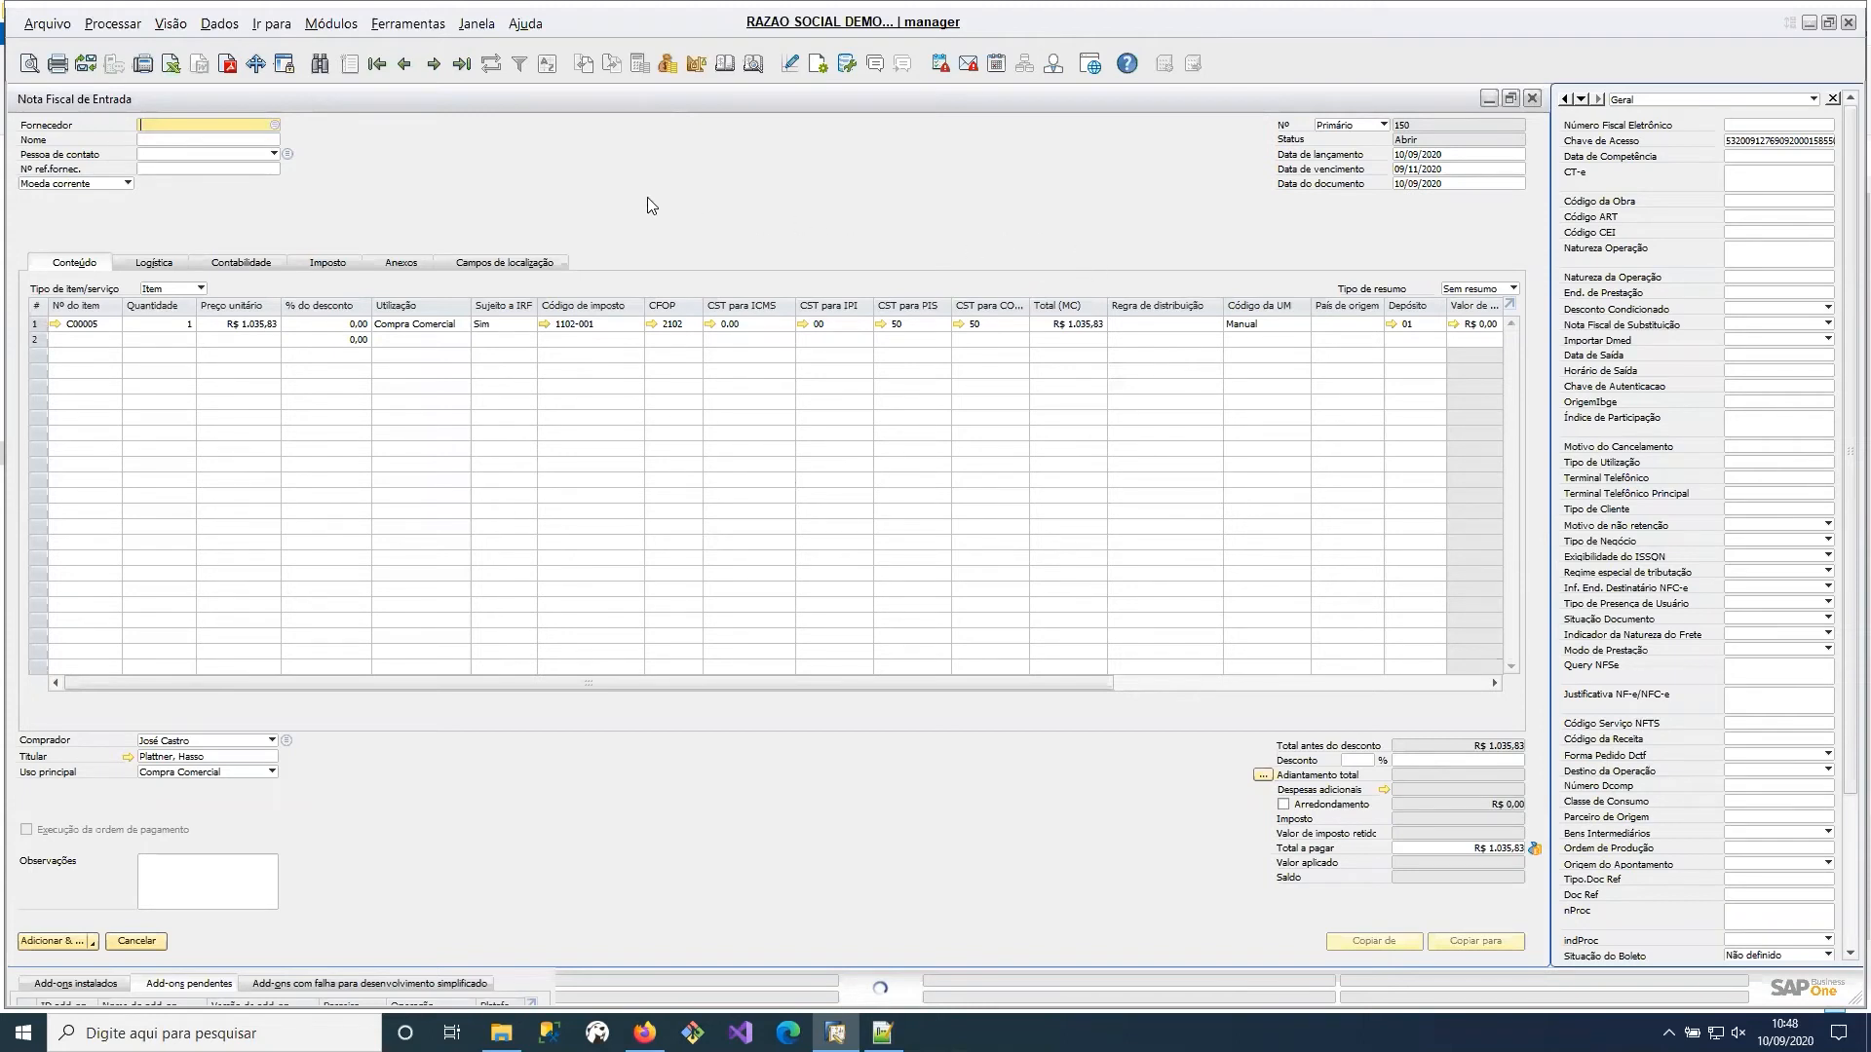
# Look over the duplicate's available actions and item line columns, and return to the last posted invoice without adding it.
pyautogui.rightClick(686, 203)
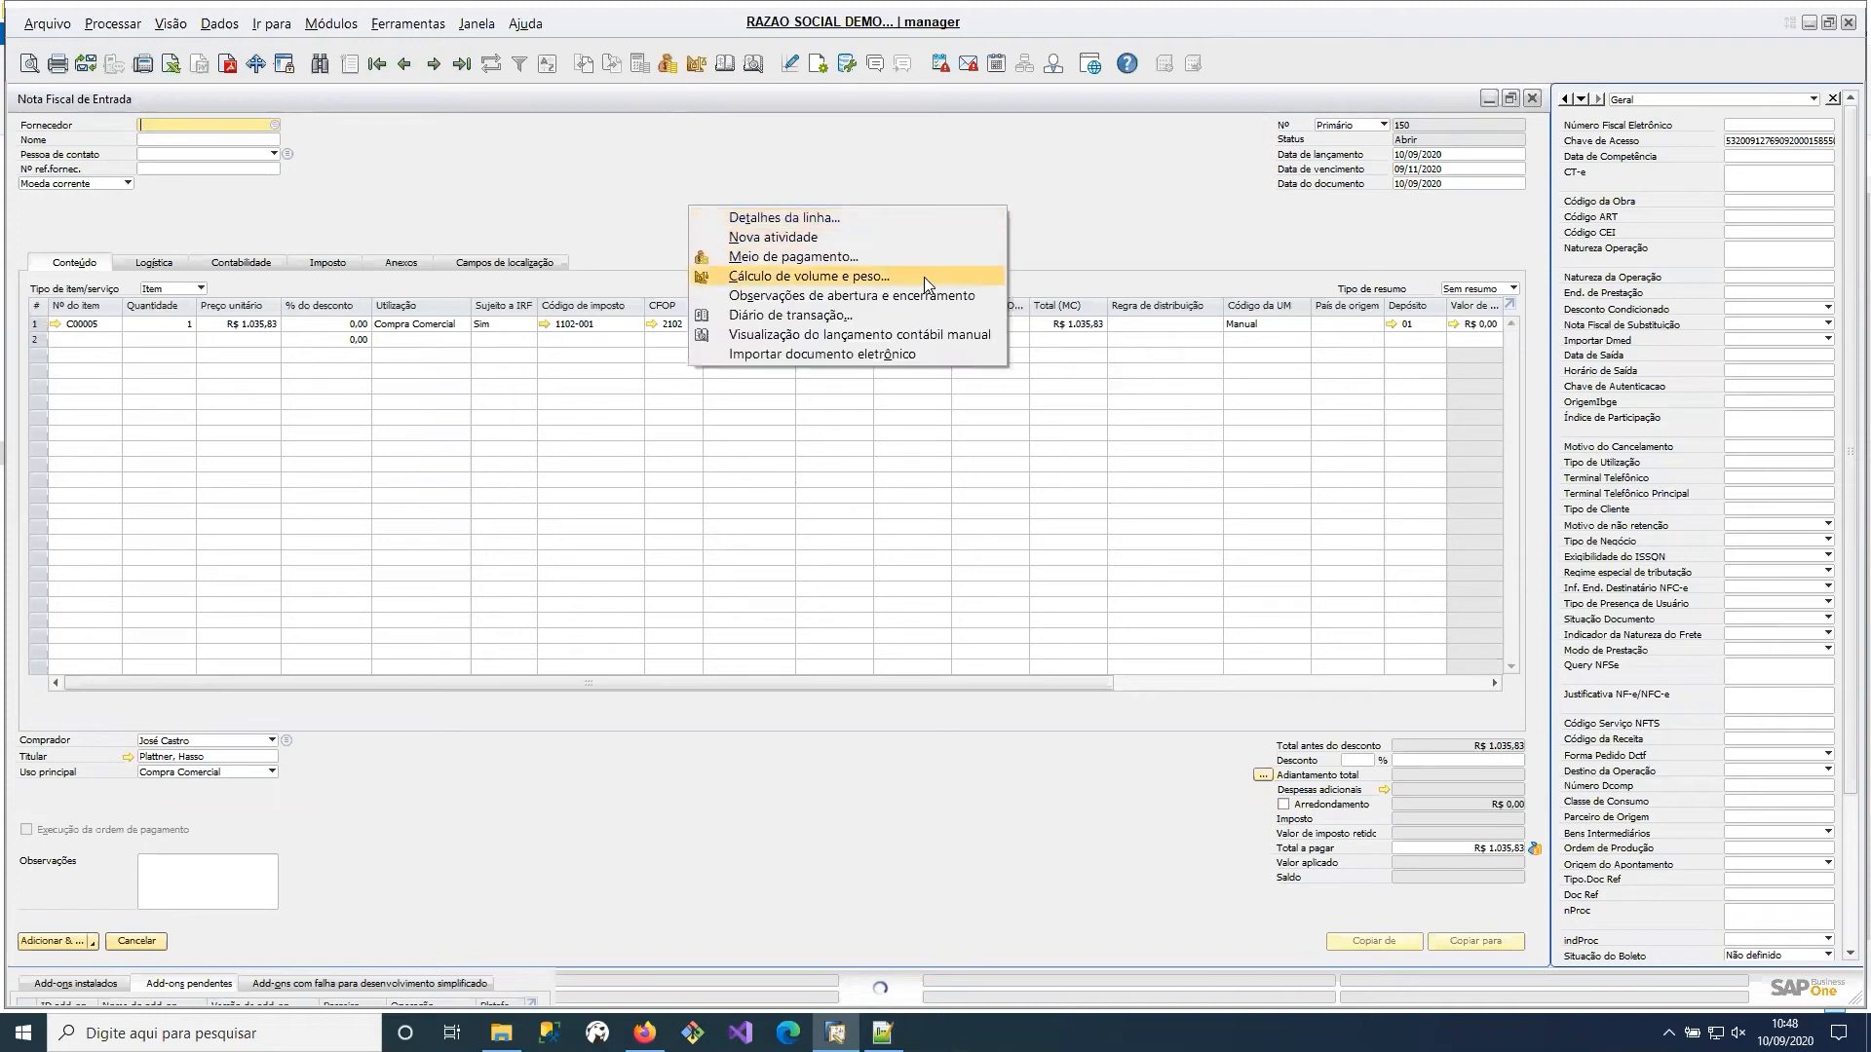
pyautogui.click(1138, 224)
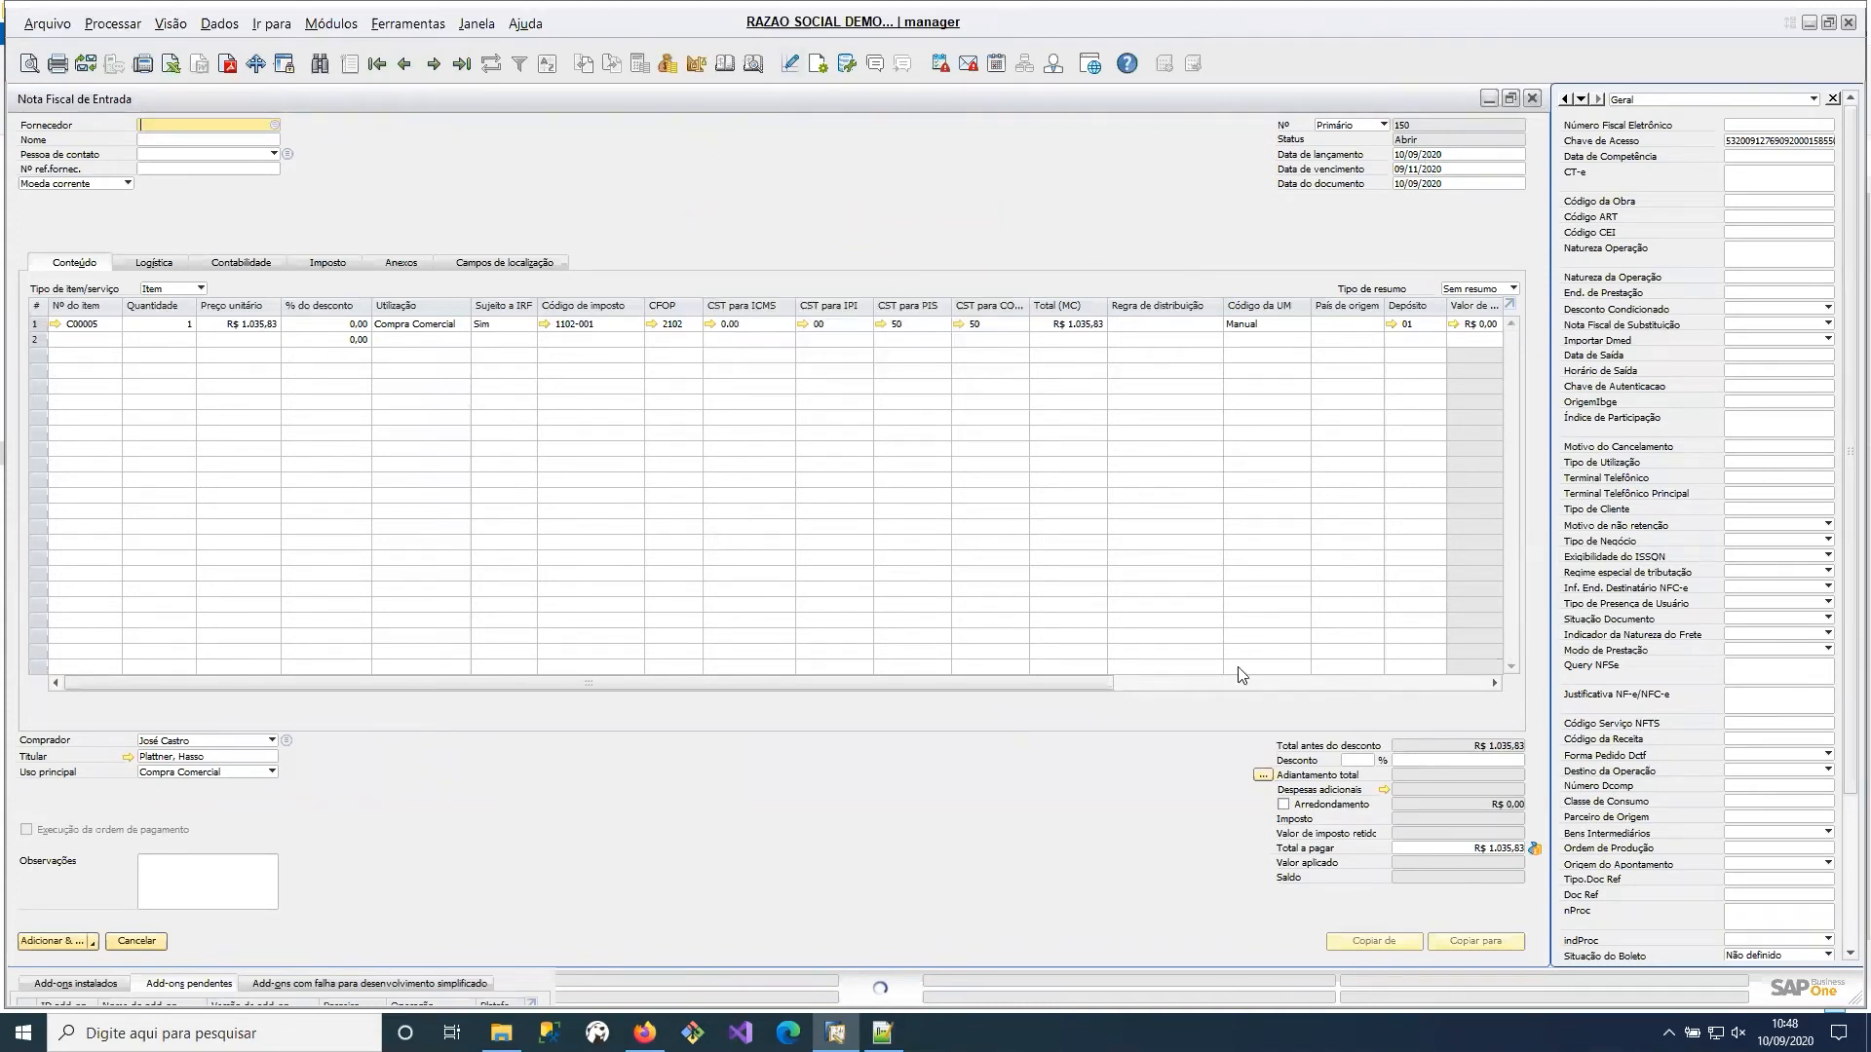
pyautogui.click(1318, 686)
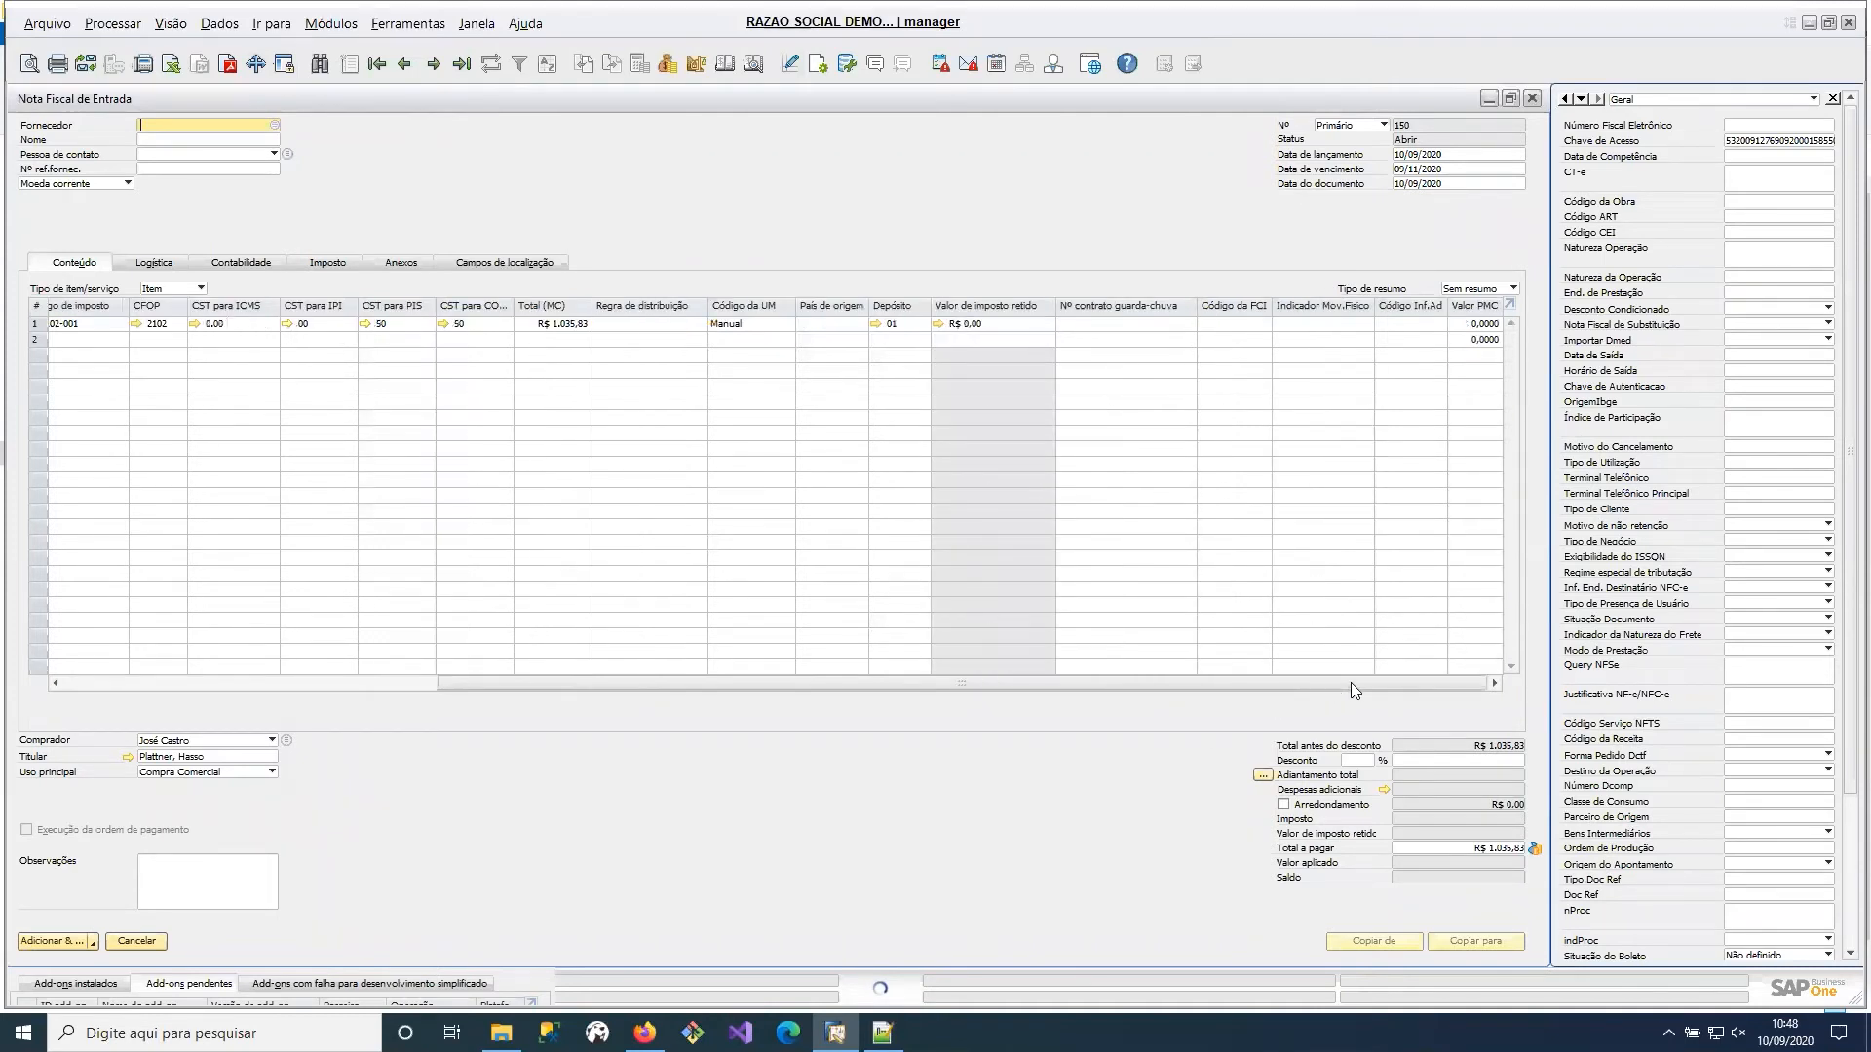
pyautogui.moveTo(1351, 682); pyautogui.dragTo(1086, 673)
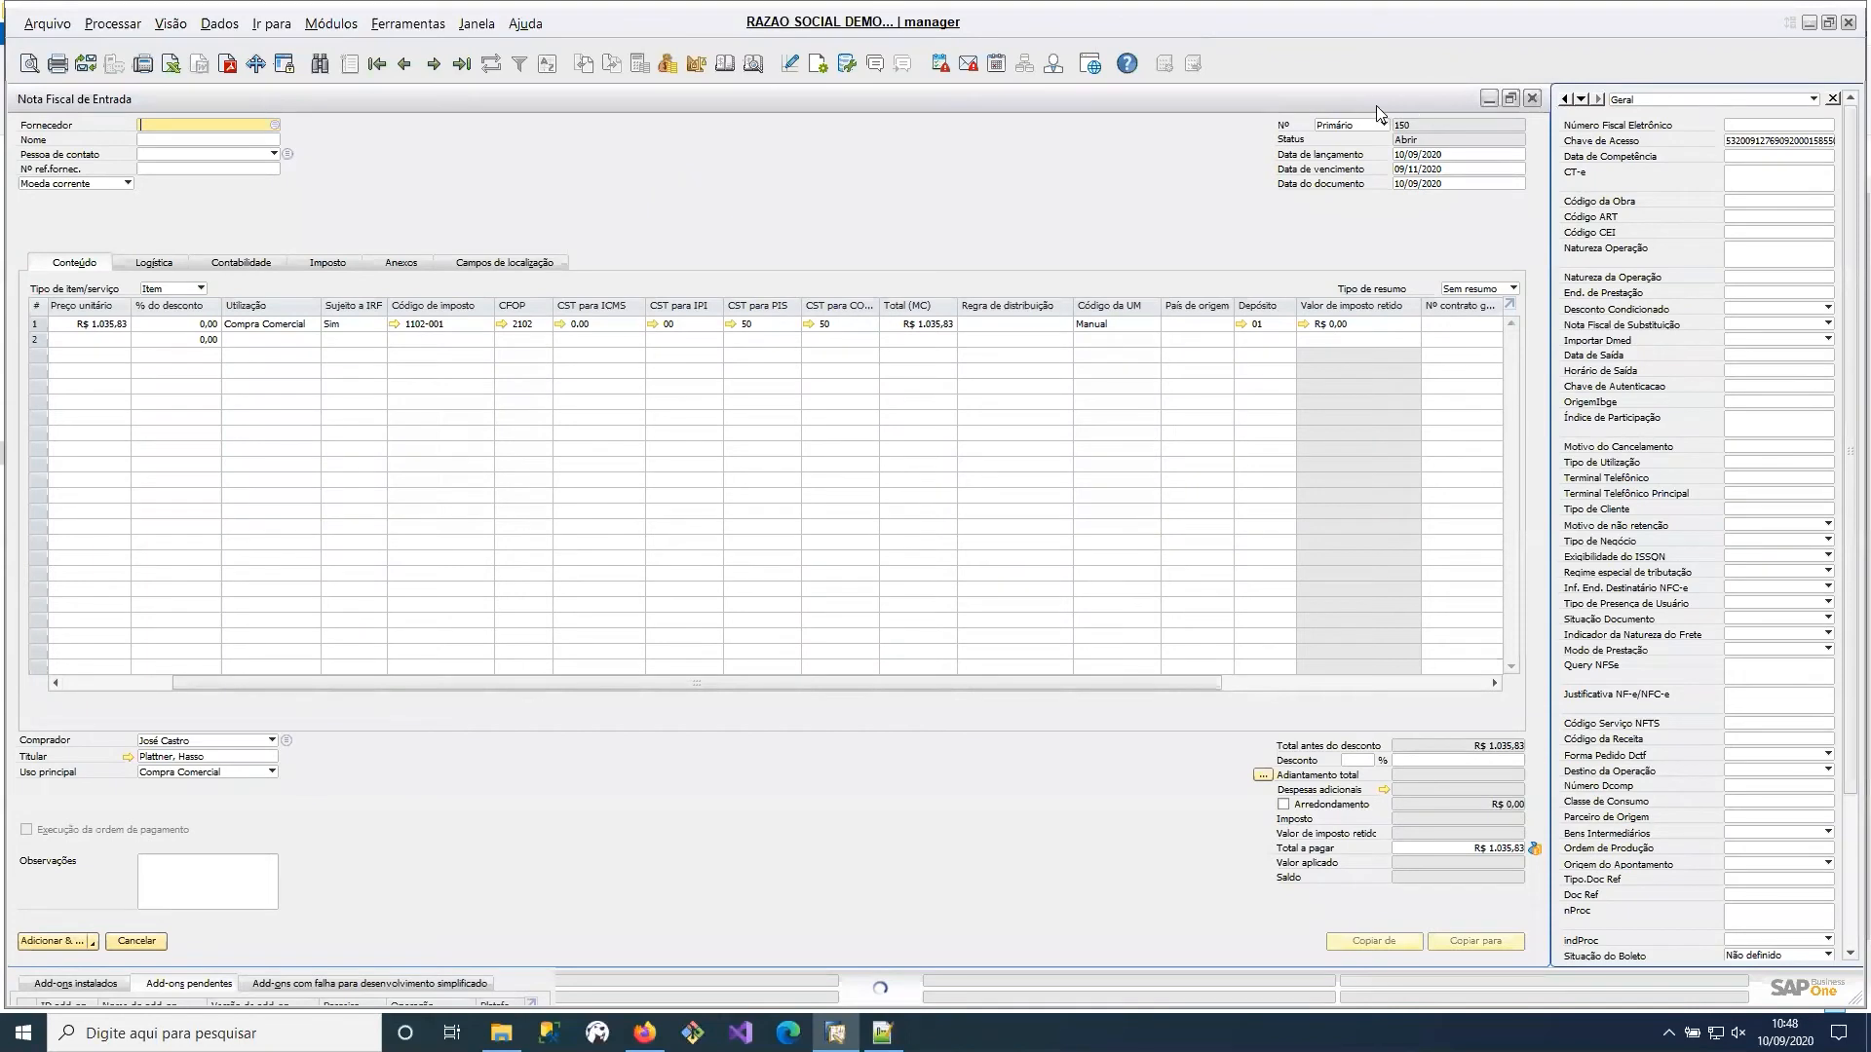
pyautogui.click(460, 63)
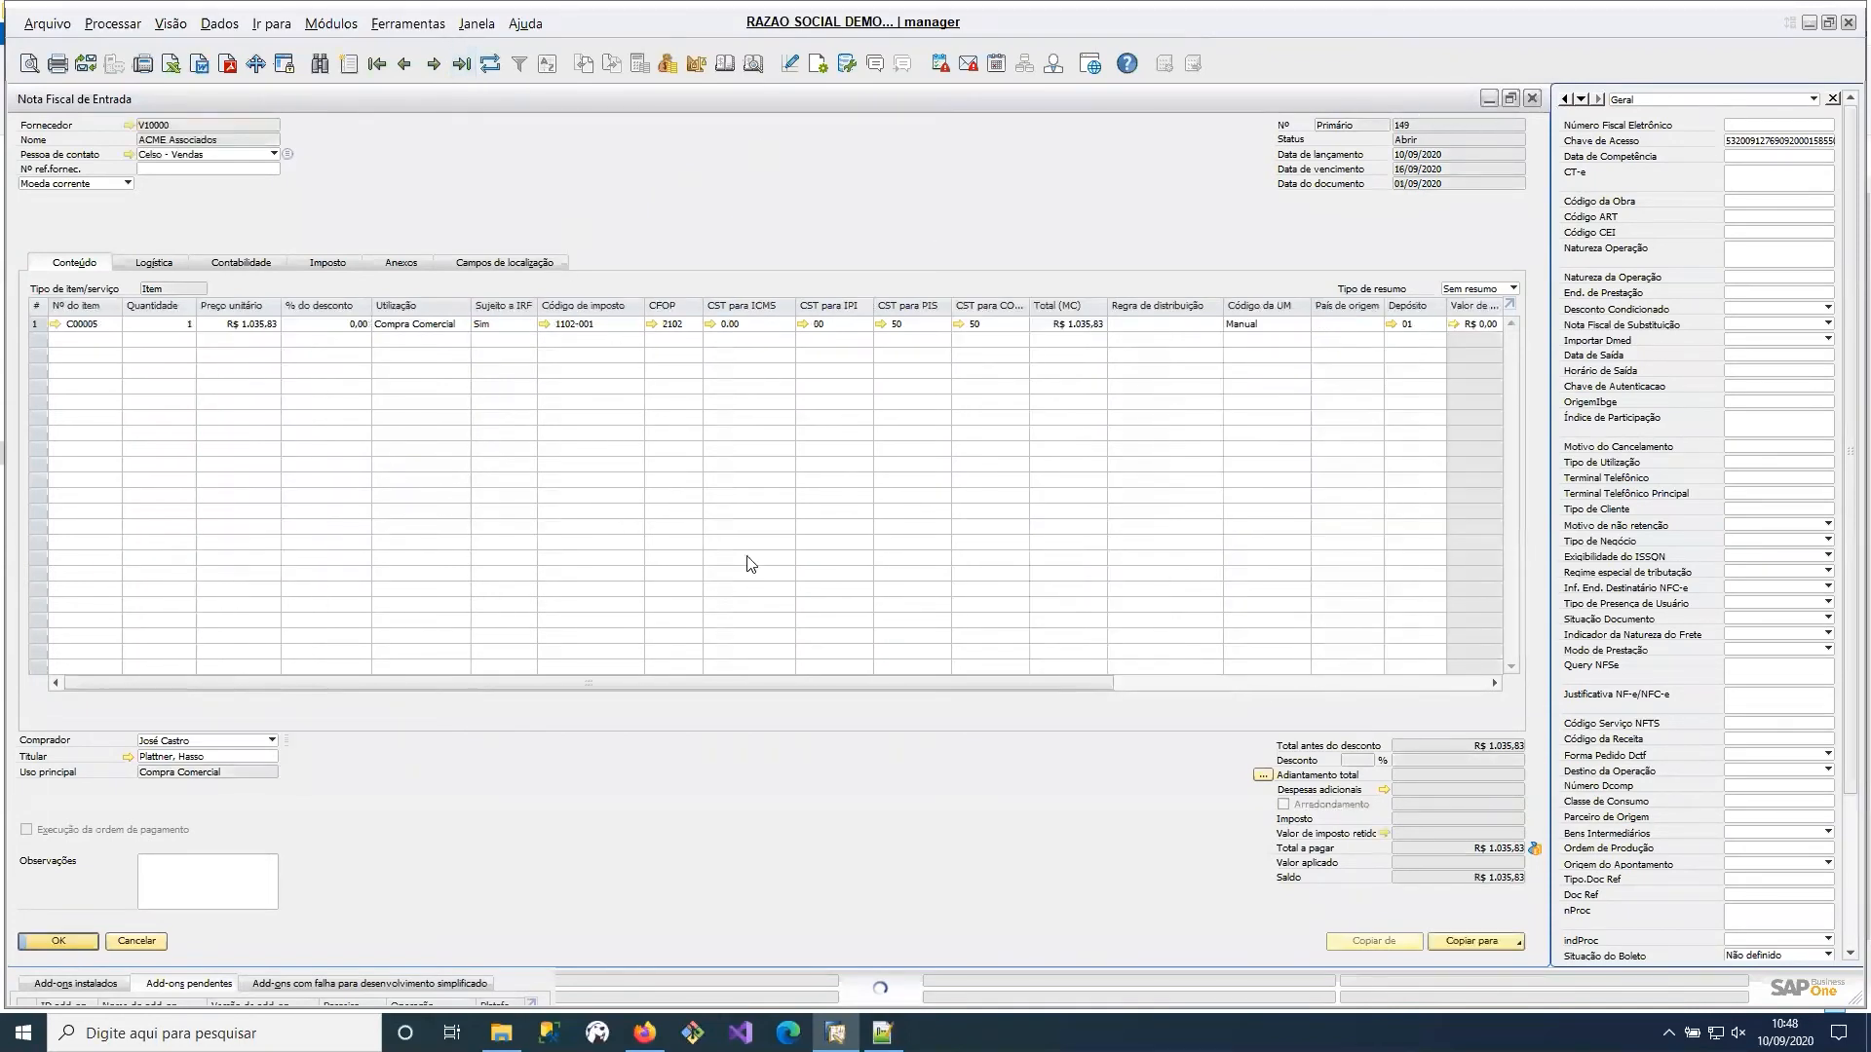
# Check the posted invoice line's ICMS CST and CFOP, examine its tax data, and close the invoice.
pyautogui.click(749, 326)
pyautogui.click(683, 325)
pyautogui.click(319, 265)
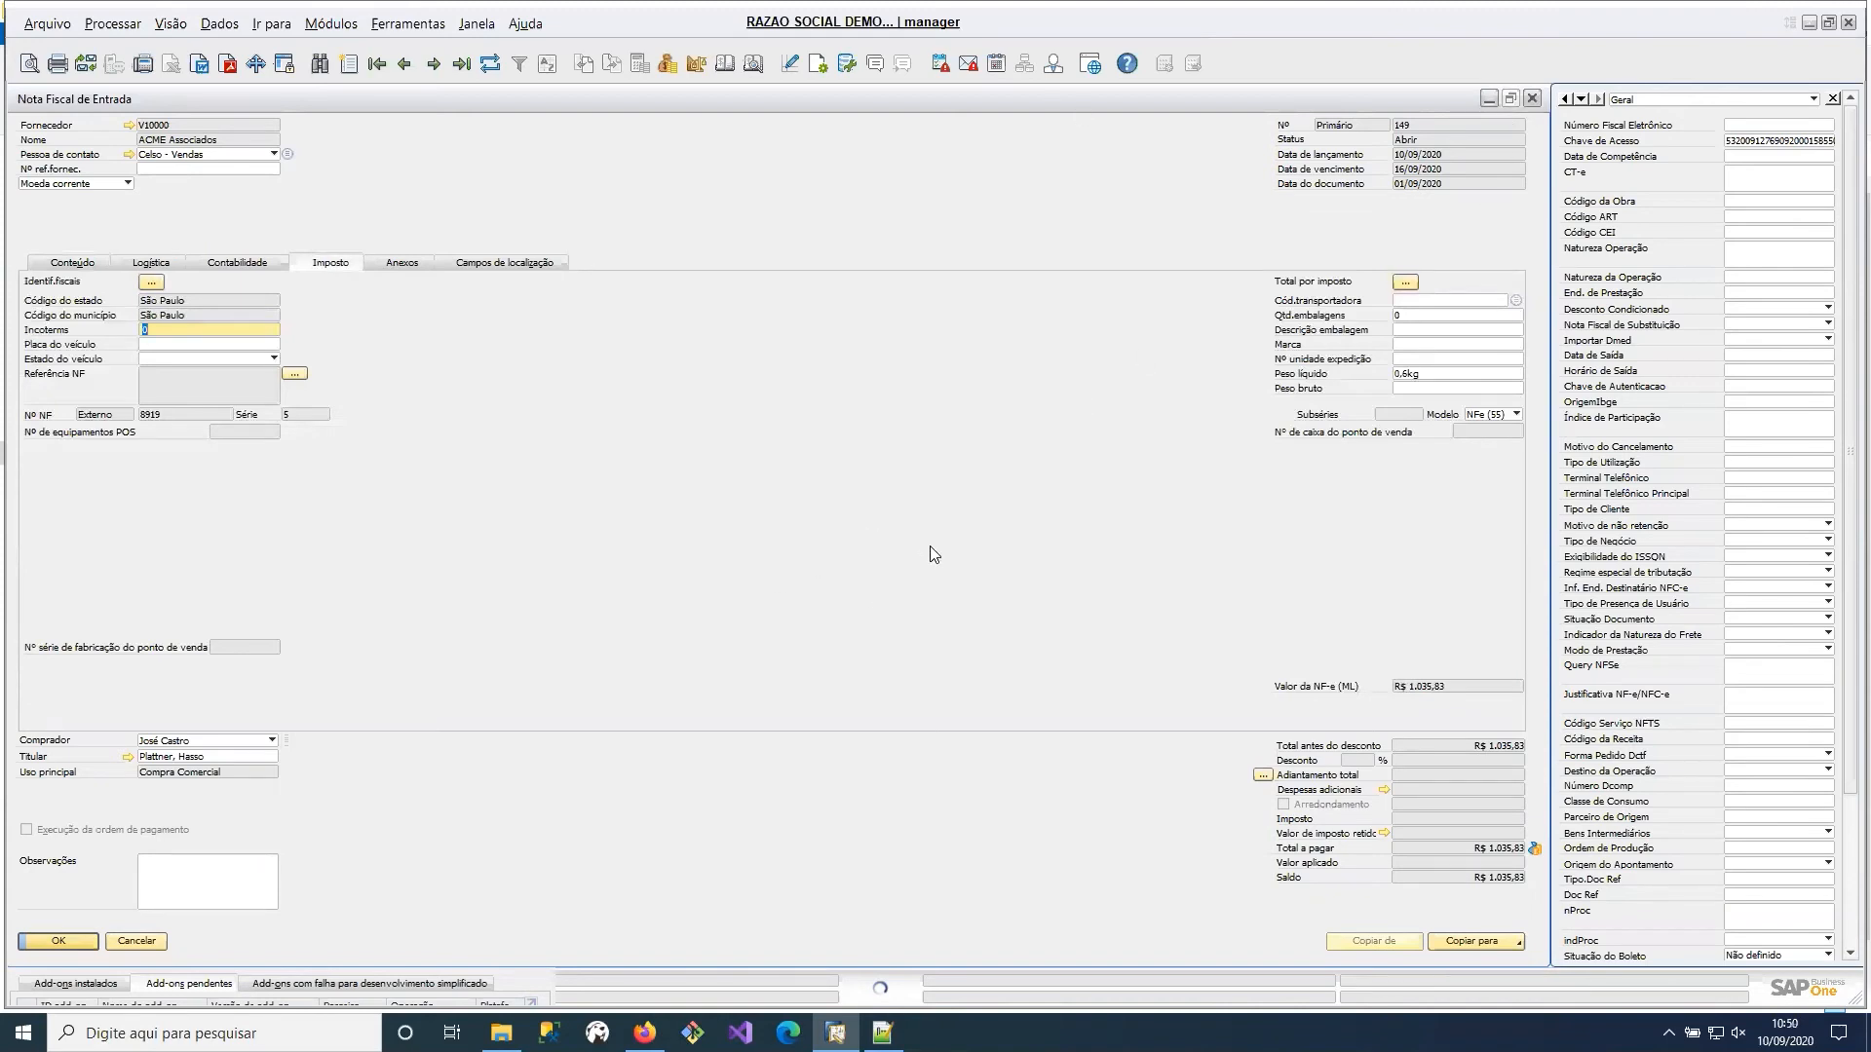
pyautogui.click(1532, 98)
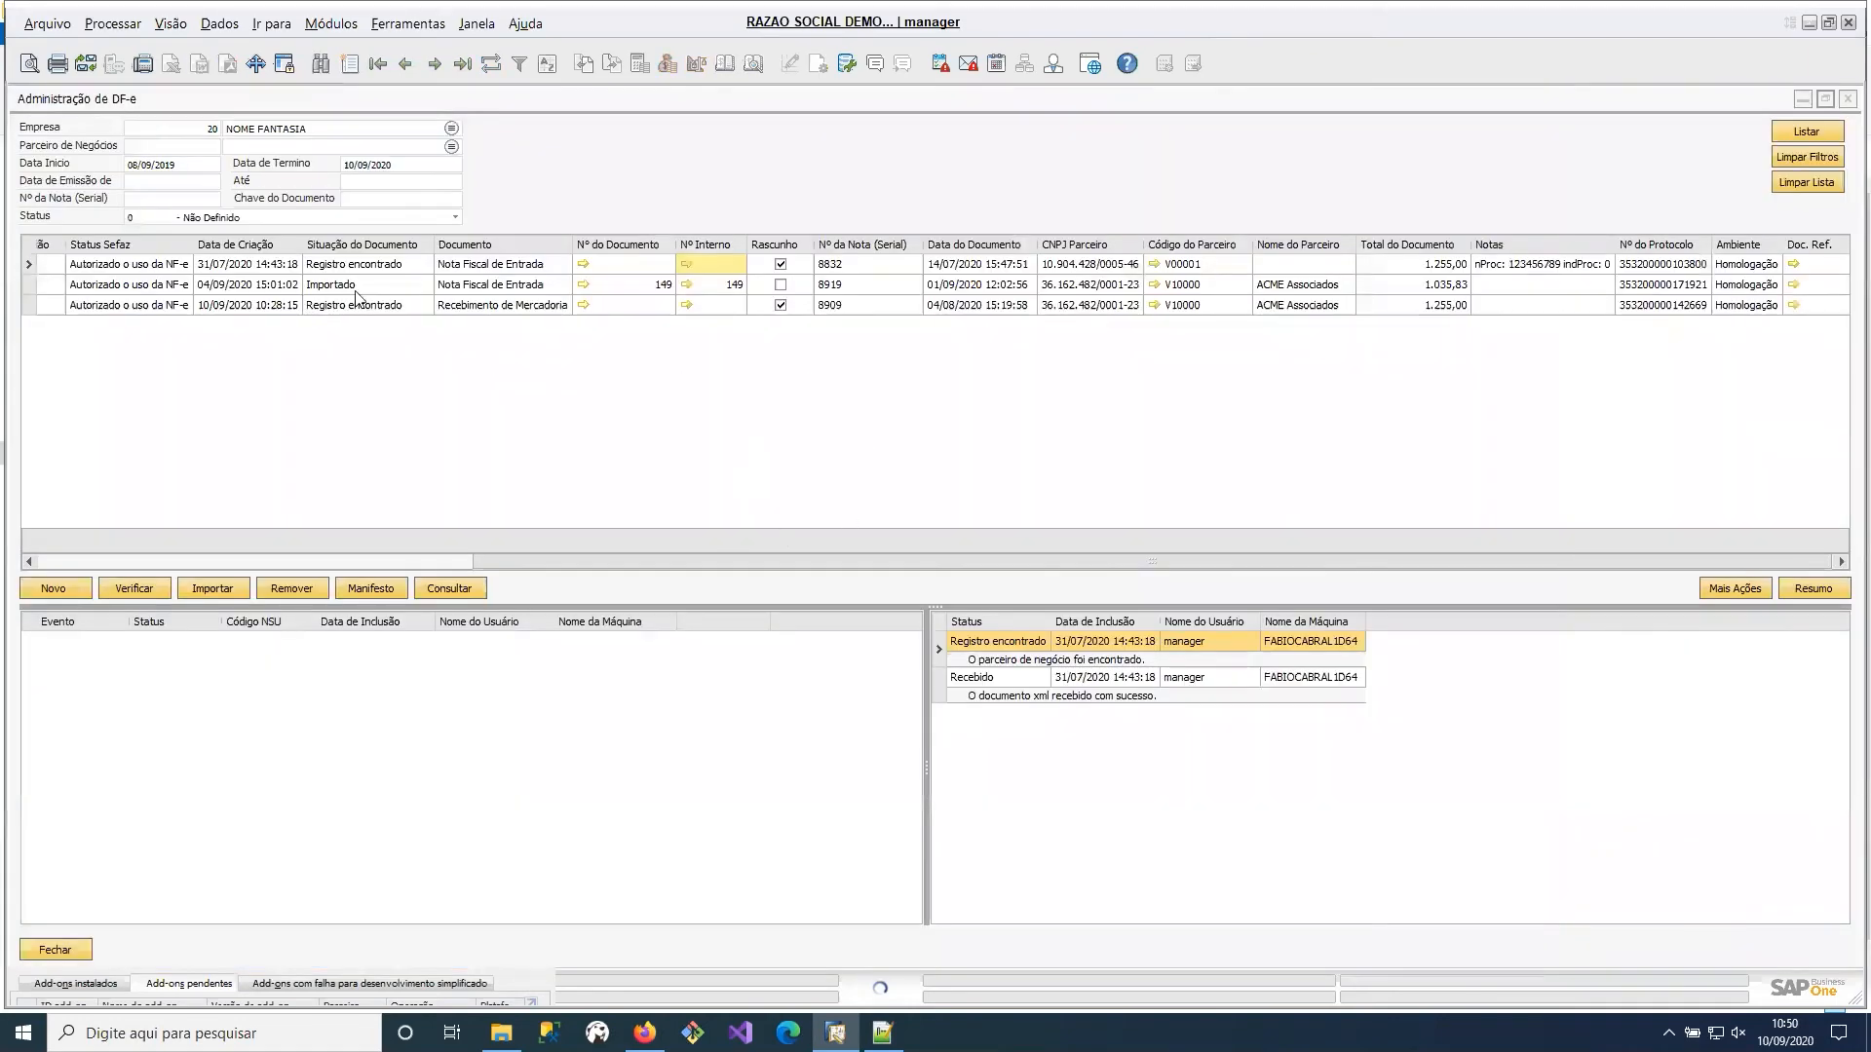
# Compare the processing histories of the imported ACME invoice and the ACME goods receipt in the DF-e list.
pyautogui.click(373, 286)
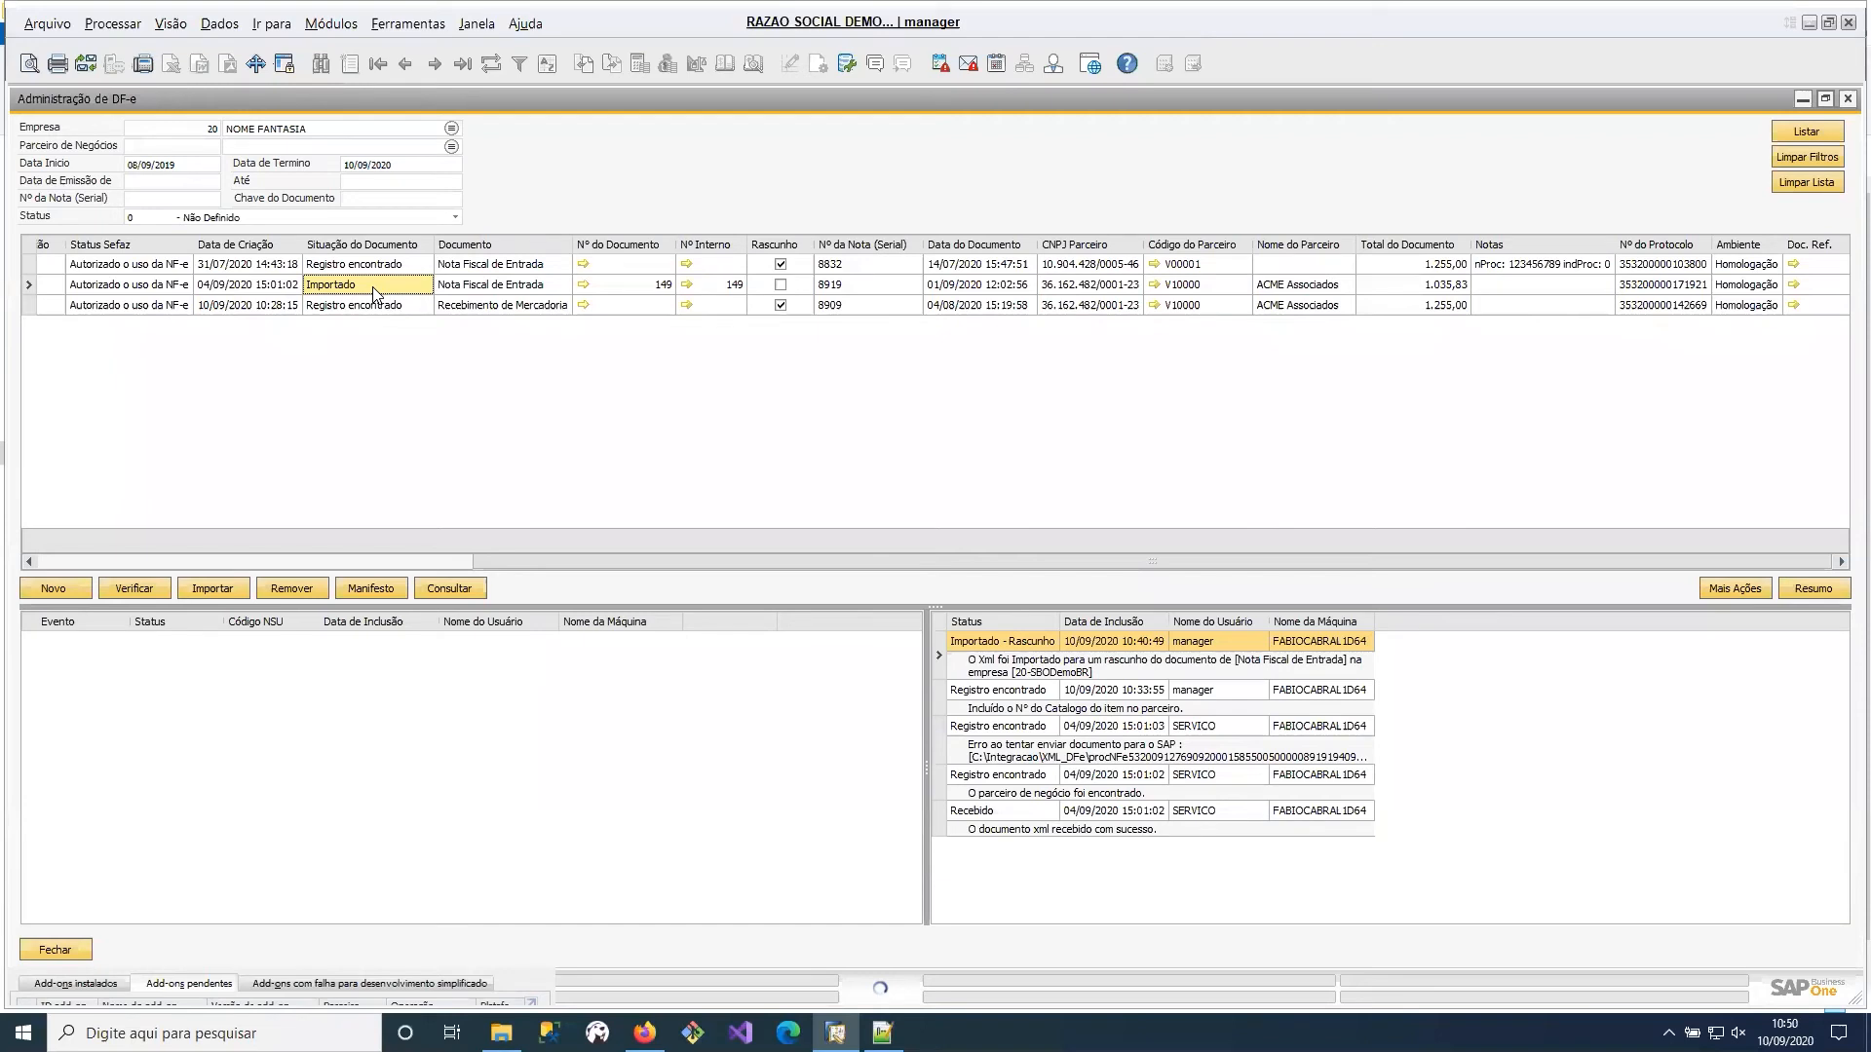
pyautogui.click(296, 306)
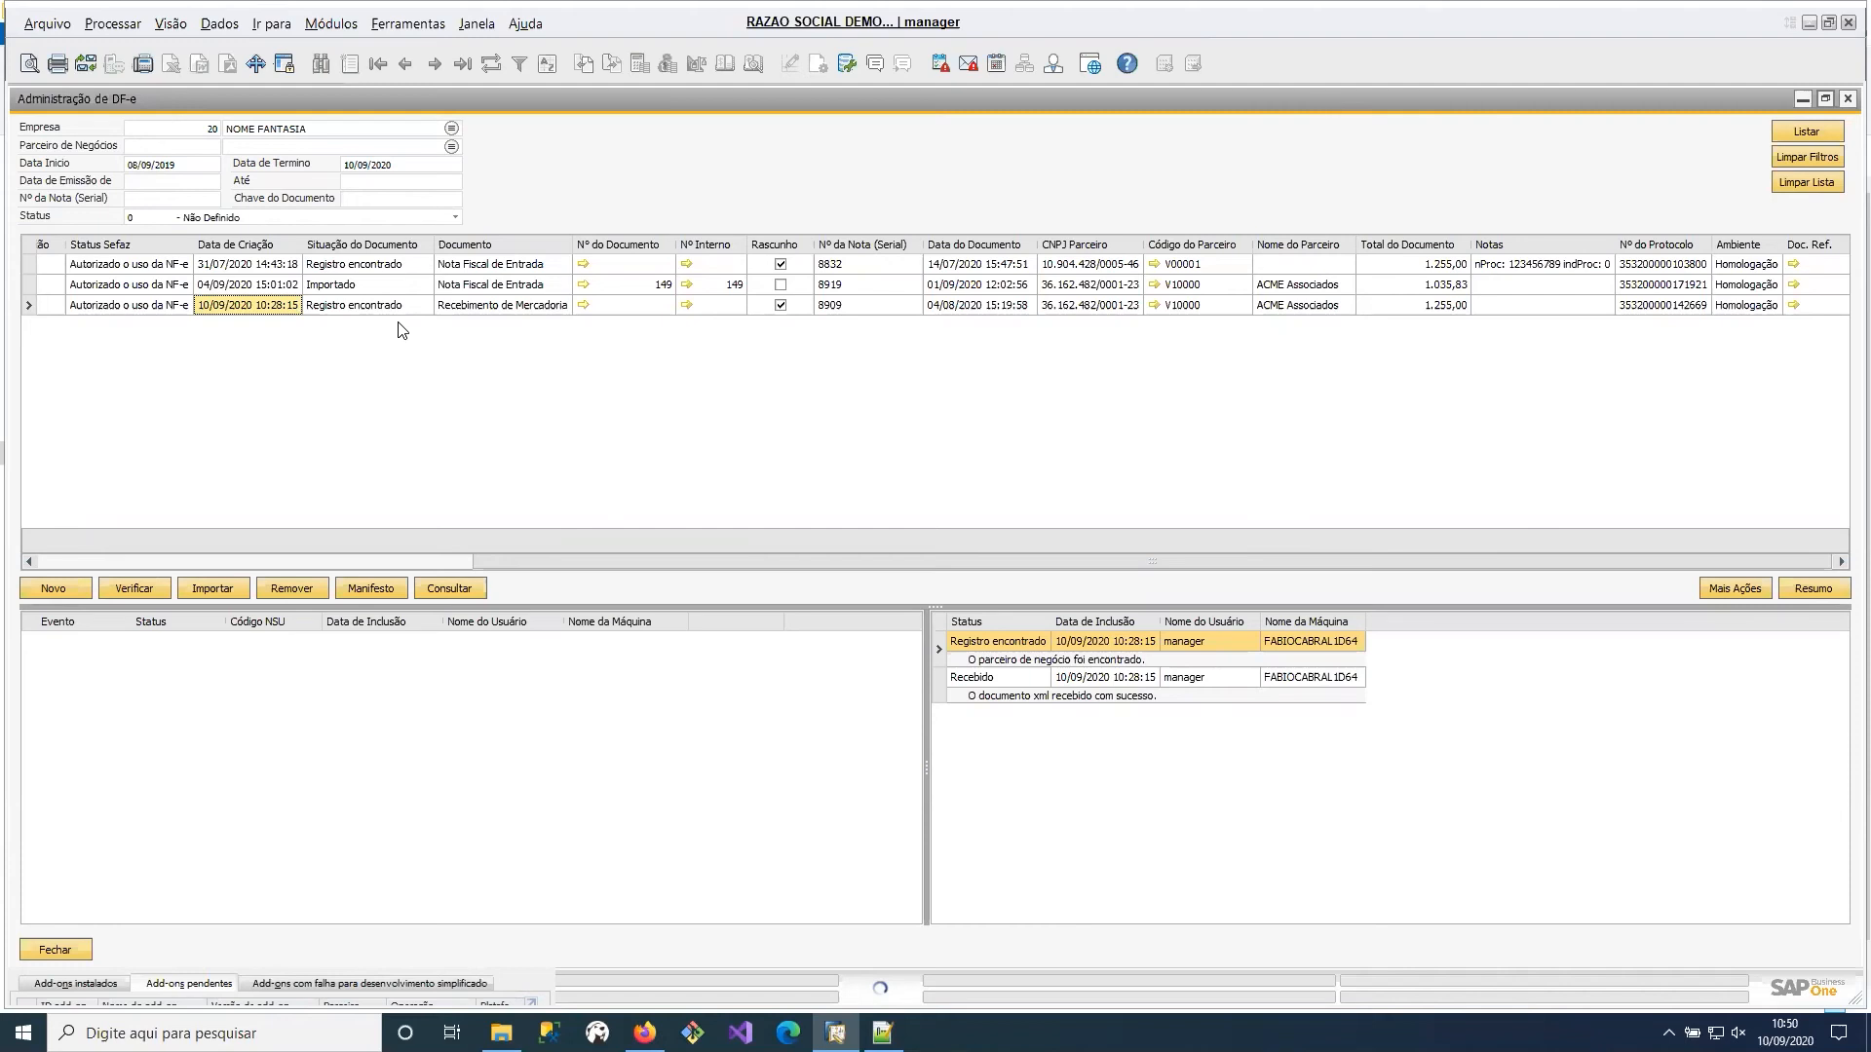
# Open the TaxOne DF-e receiving configuration and review the general document settings and the document type by CFOP settings.
pyautogui.click(330, 23)
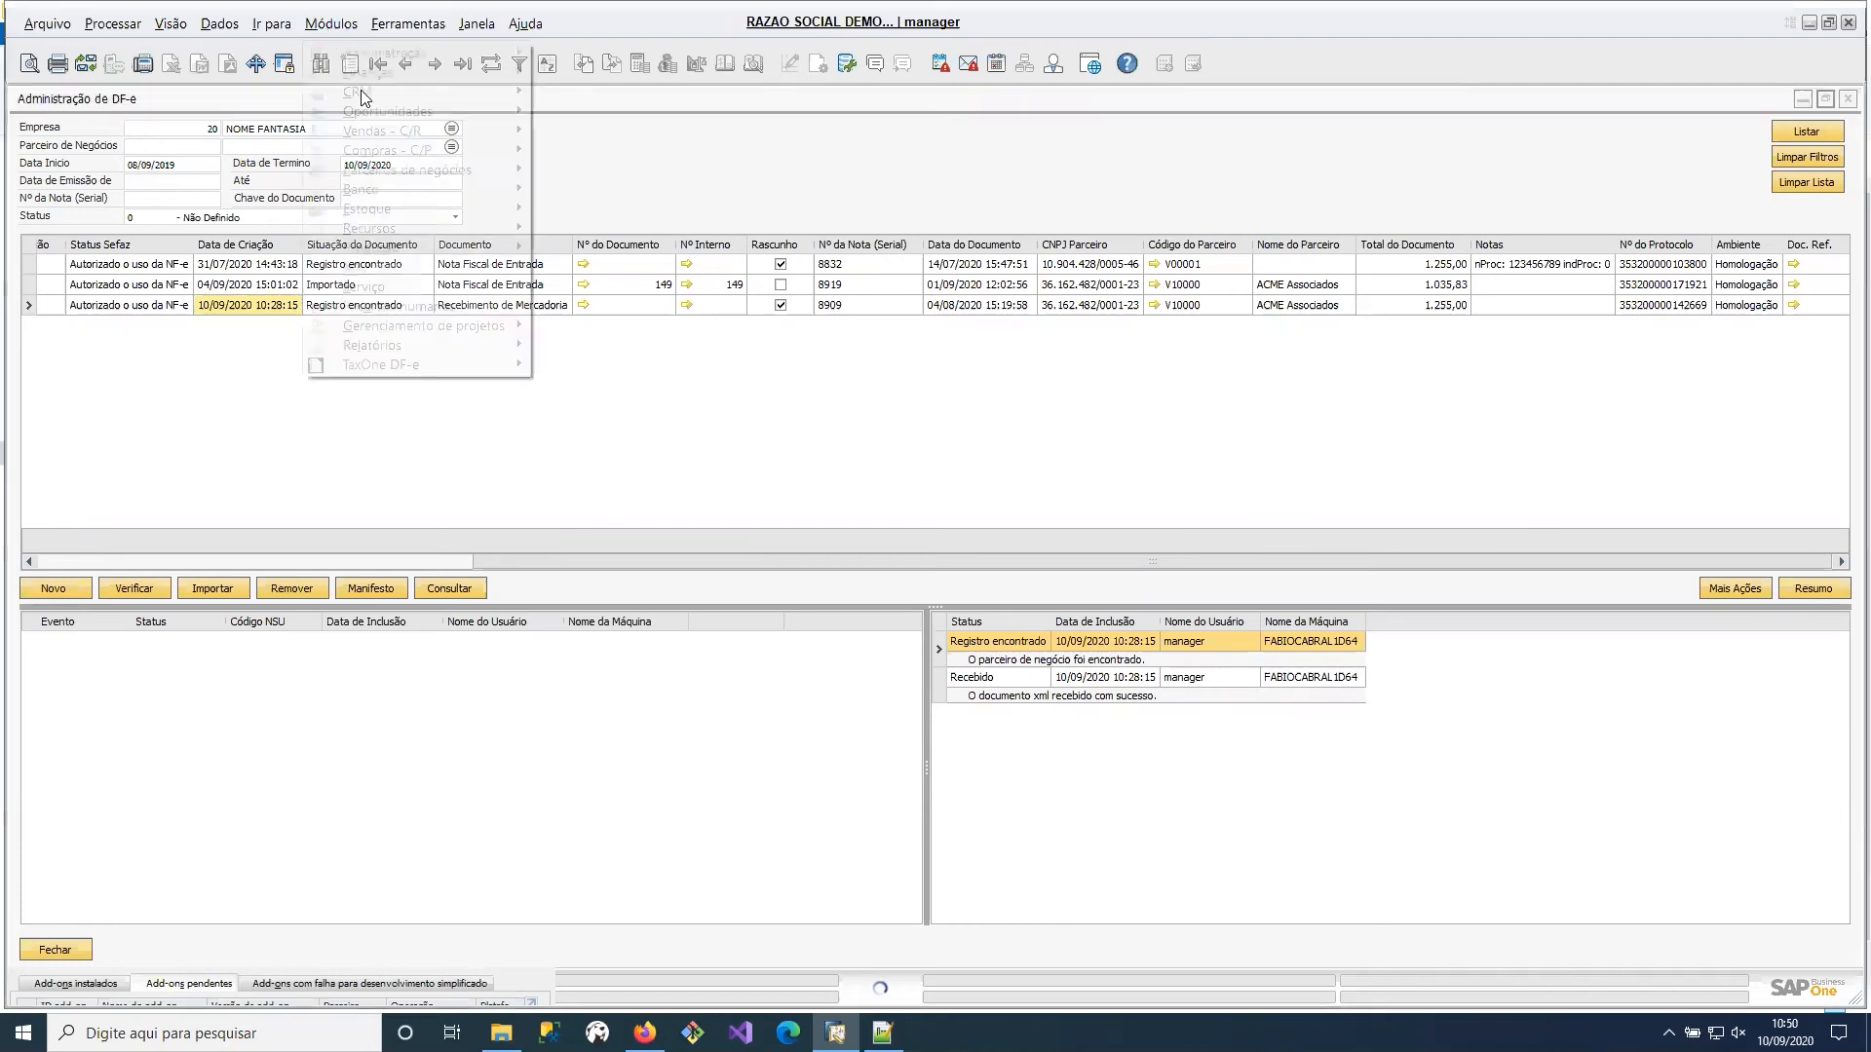
pyautogui.moveTo(462, 368)
pyautogui.moveTo(648, 388)
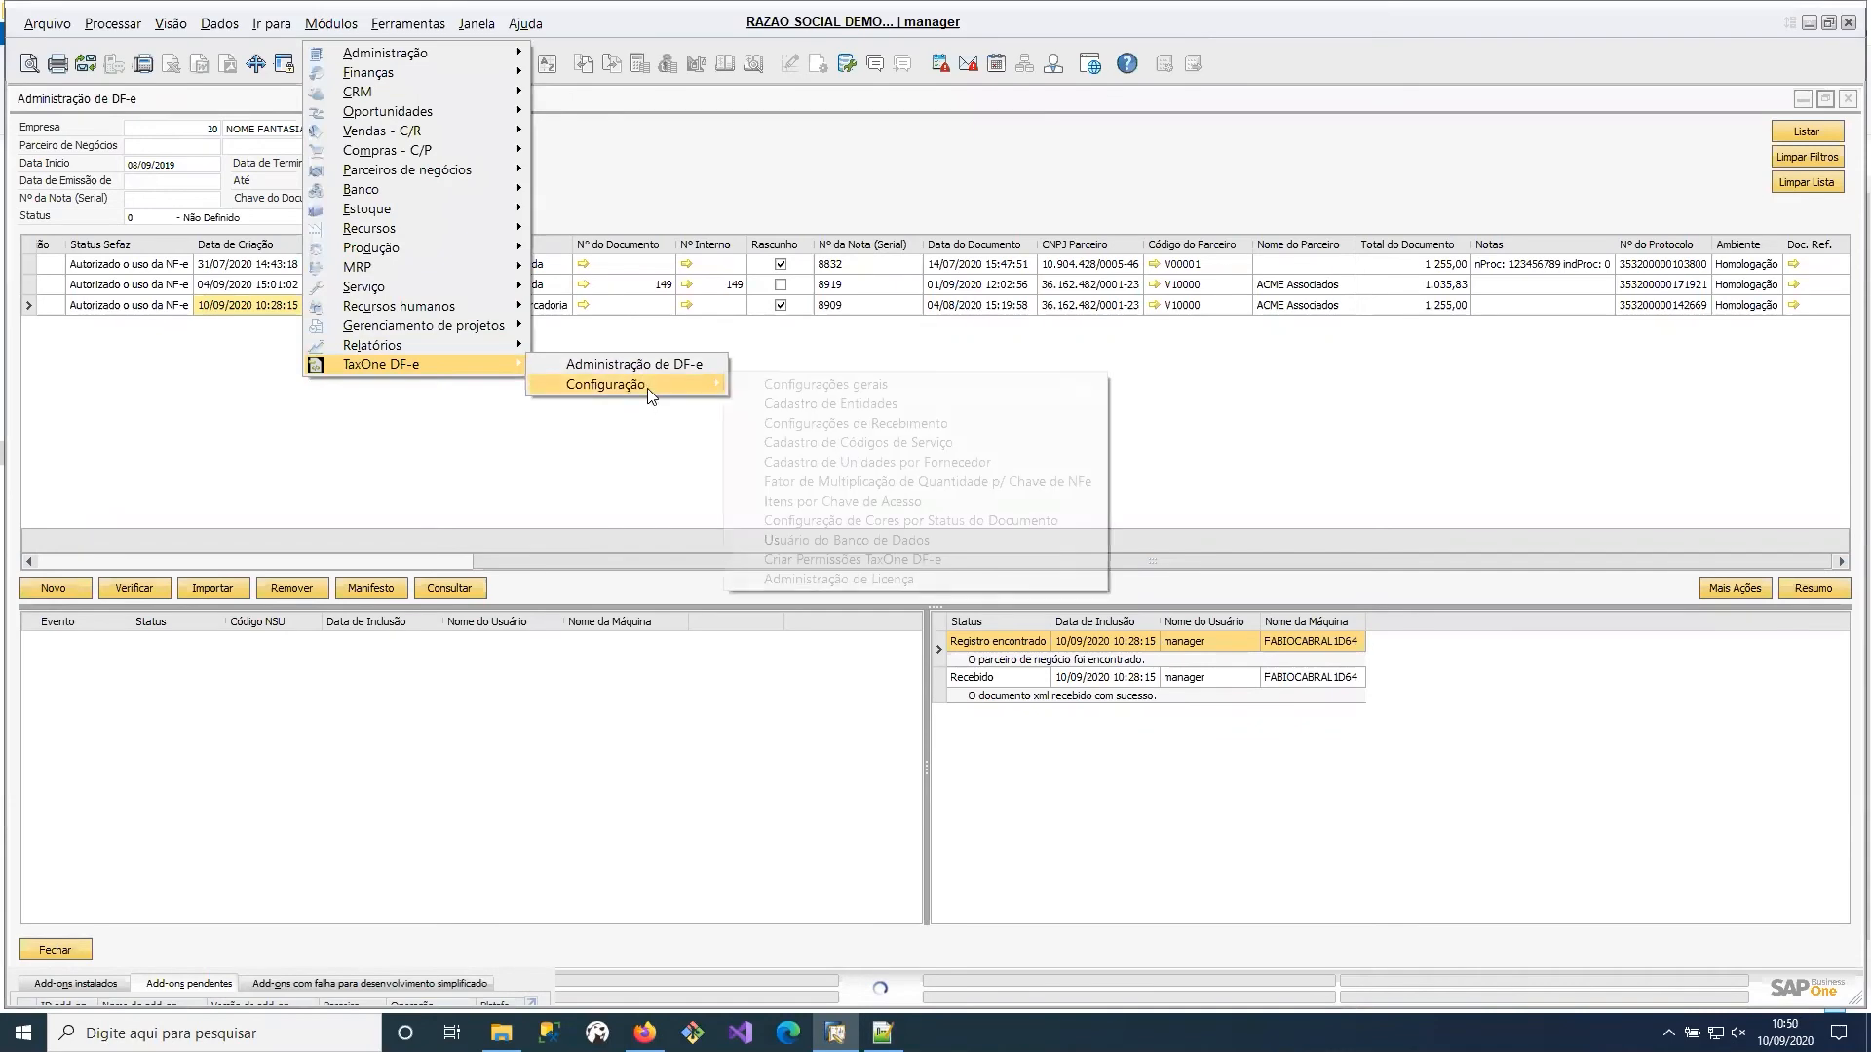
pyautogui.click(821, 425)
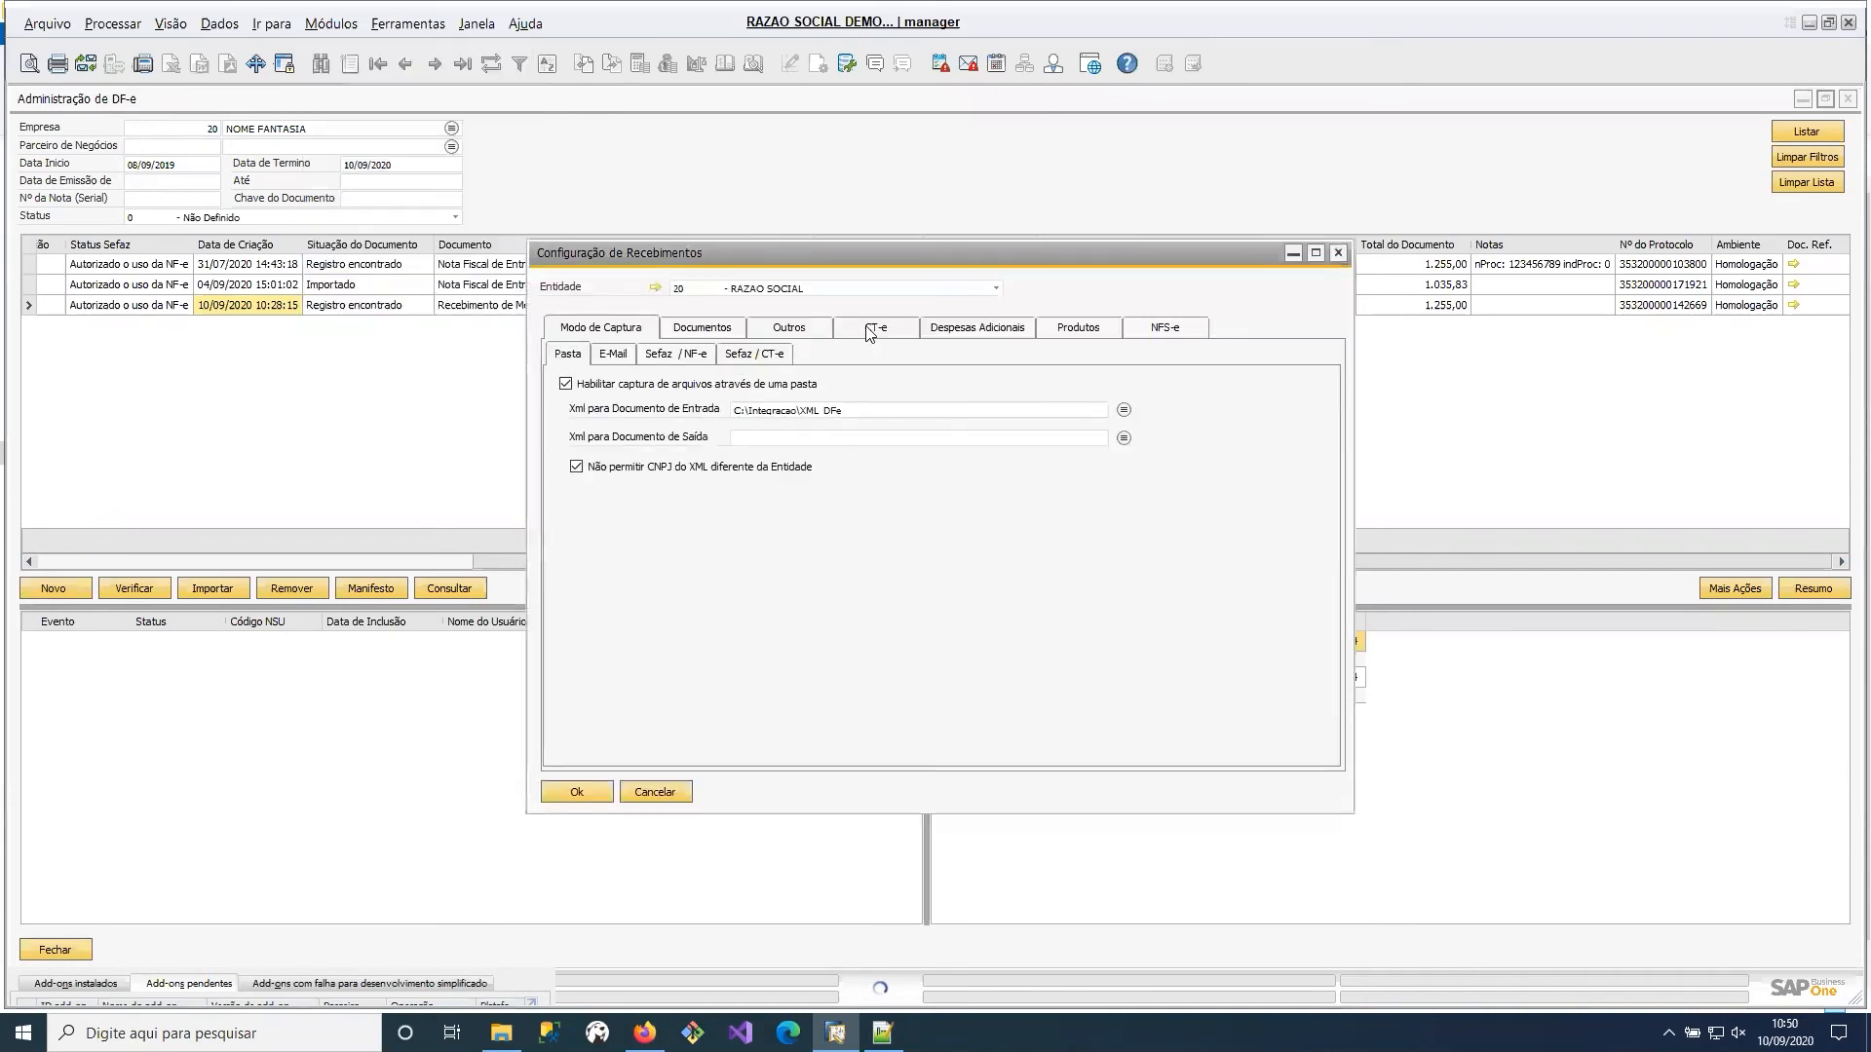
pyautogui.click(709, 331)
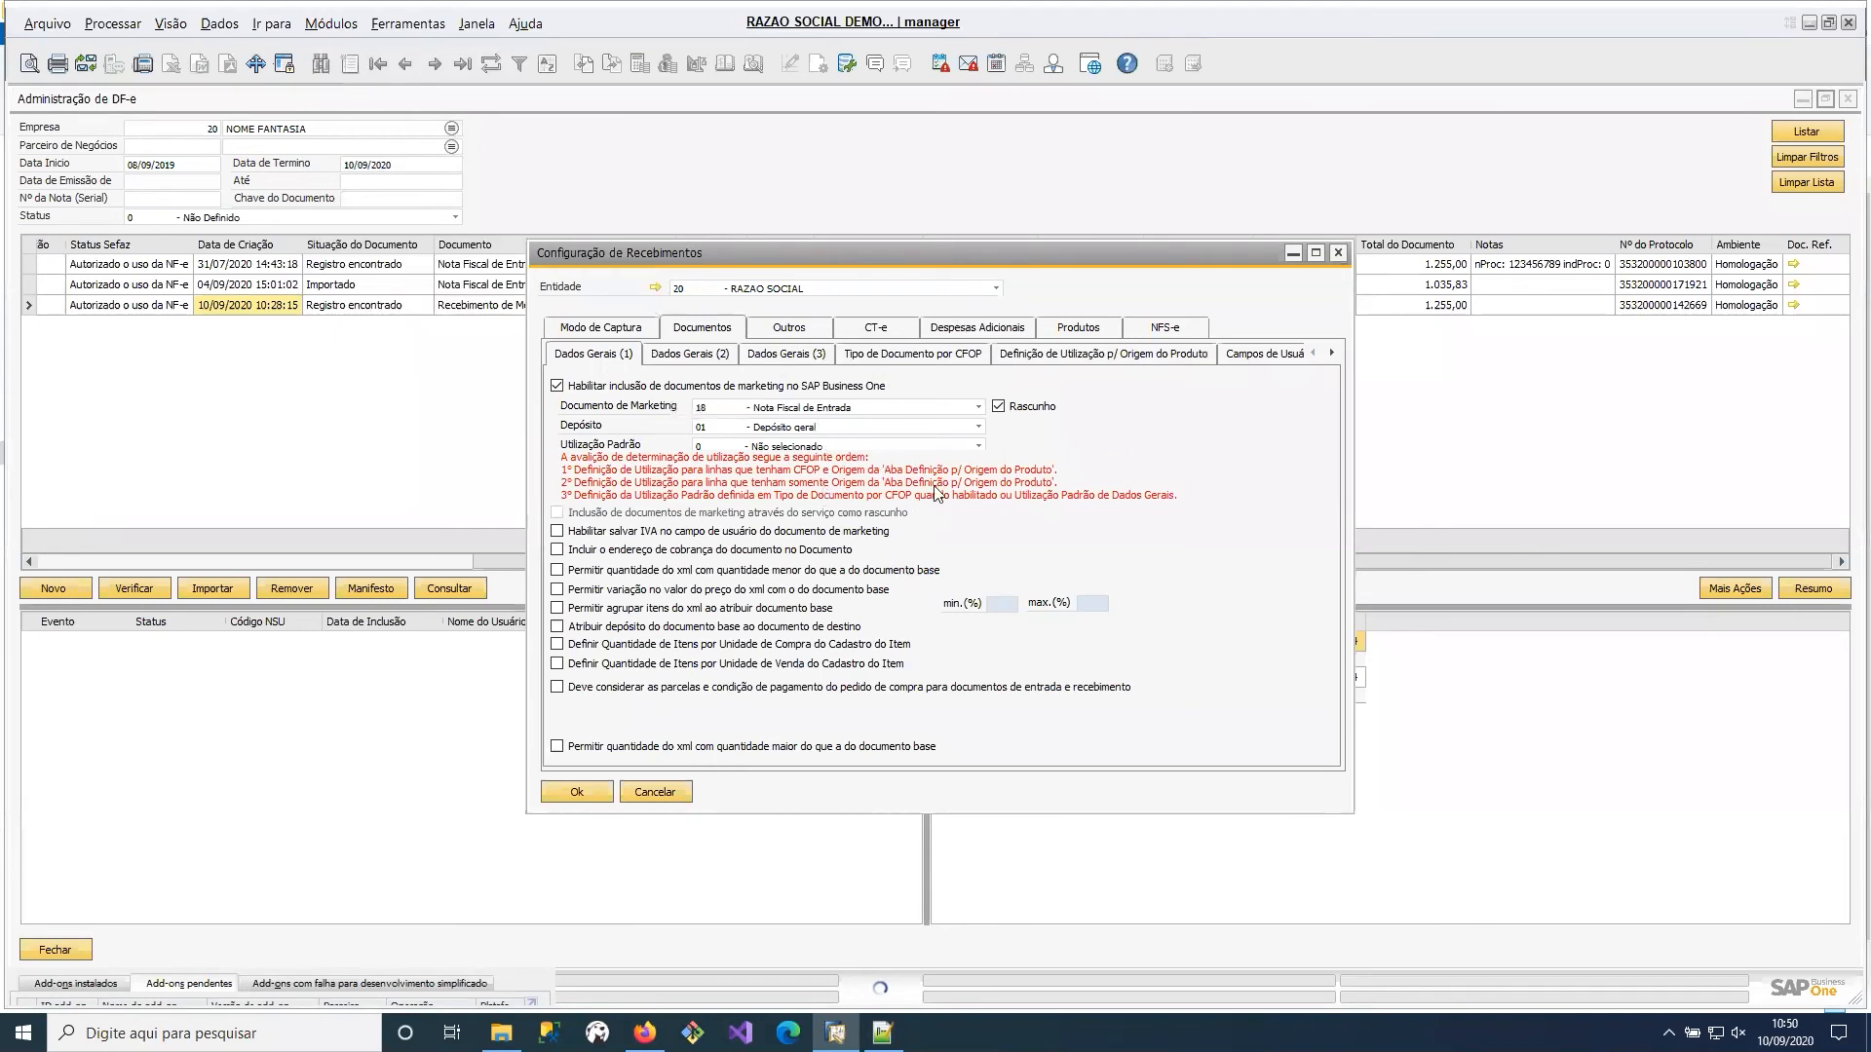
pyautogui.click(907, 355)
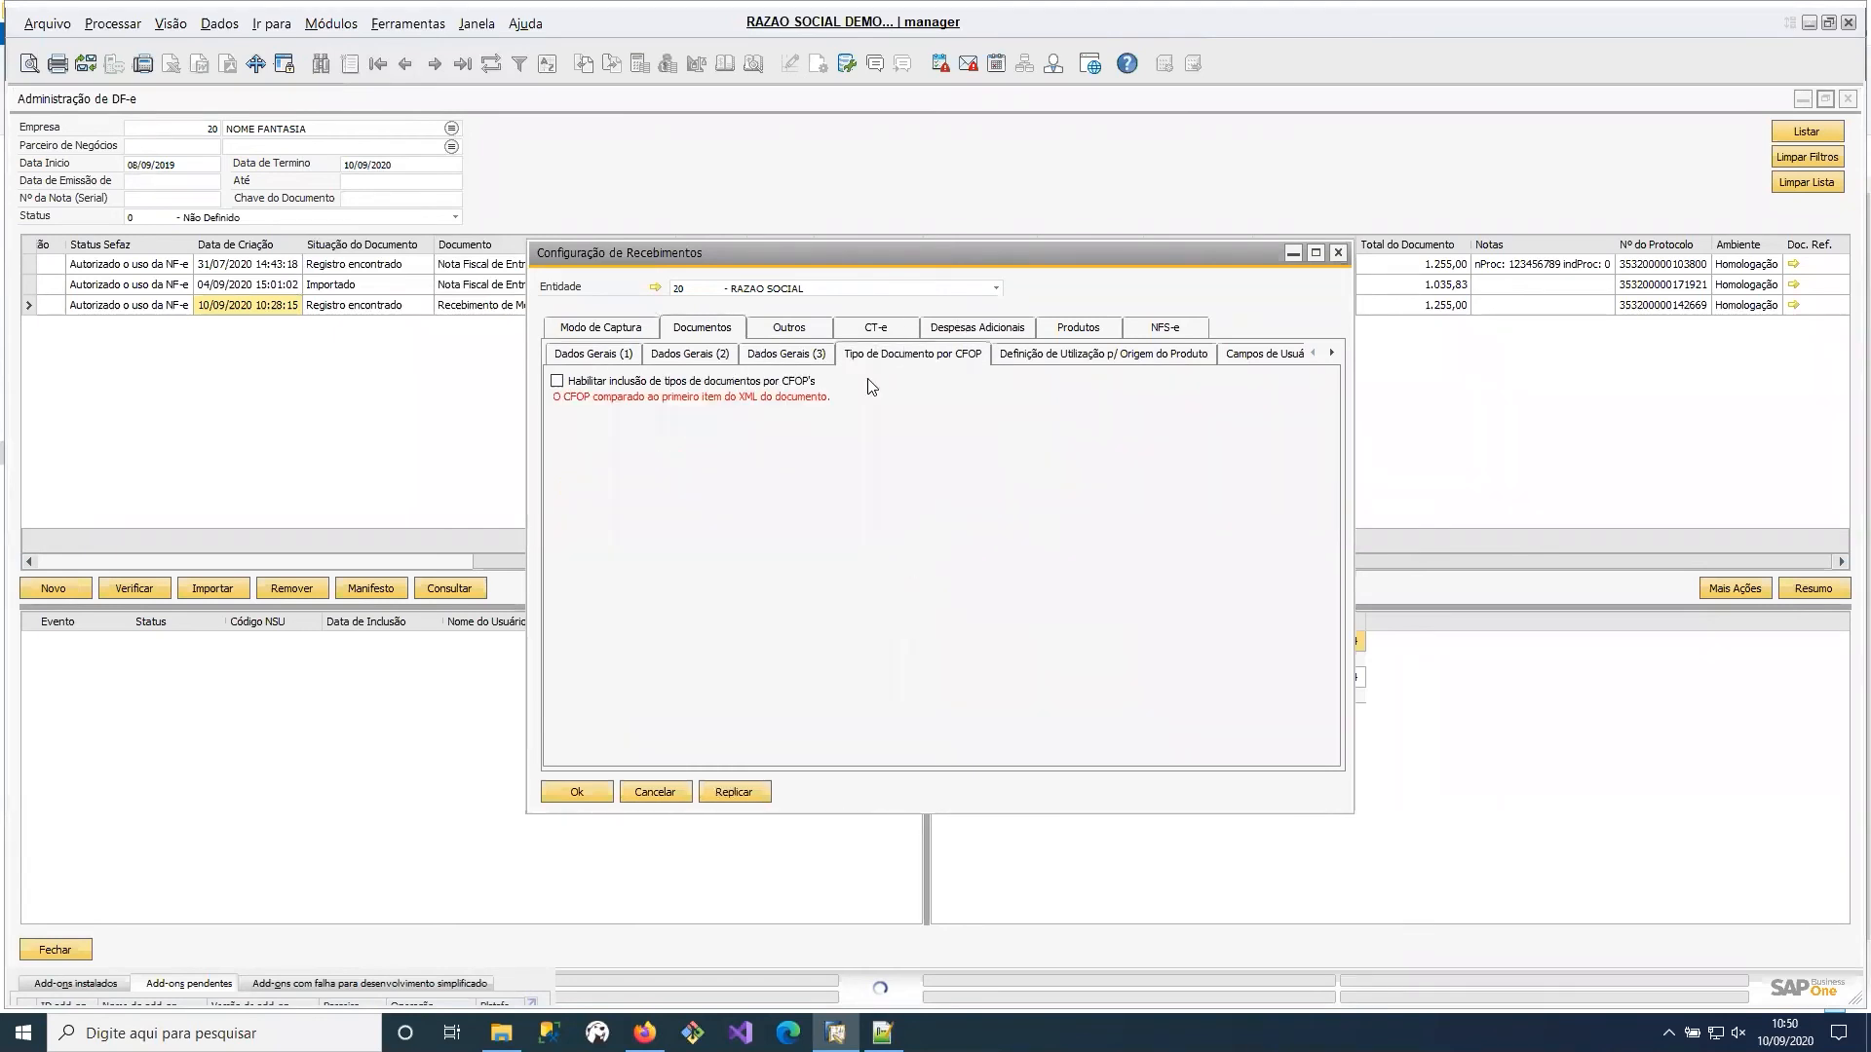
# Try enabling document types by CFOP, compare with the general document data, and disable the option again.
pyautogui.click(785, 382)
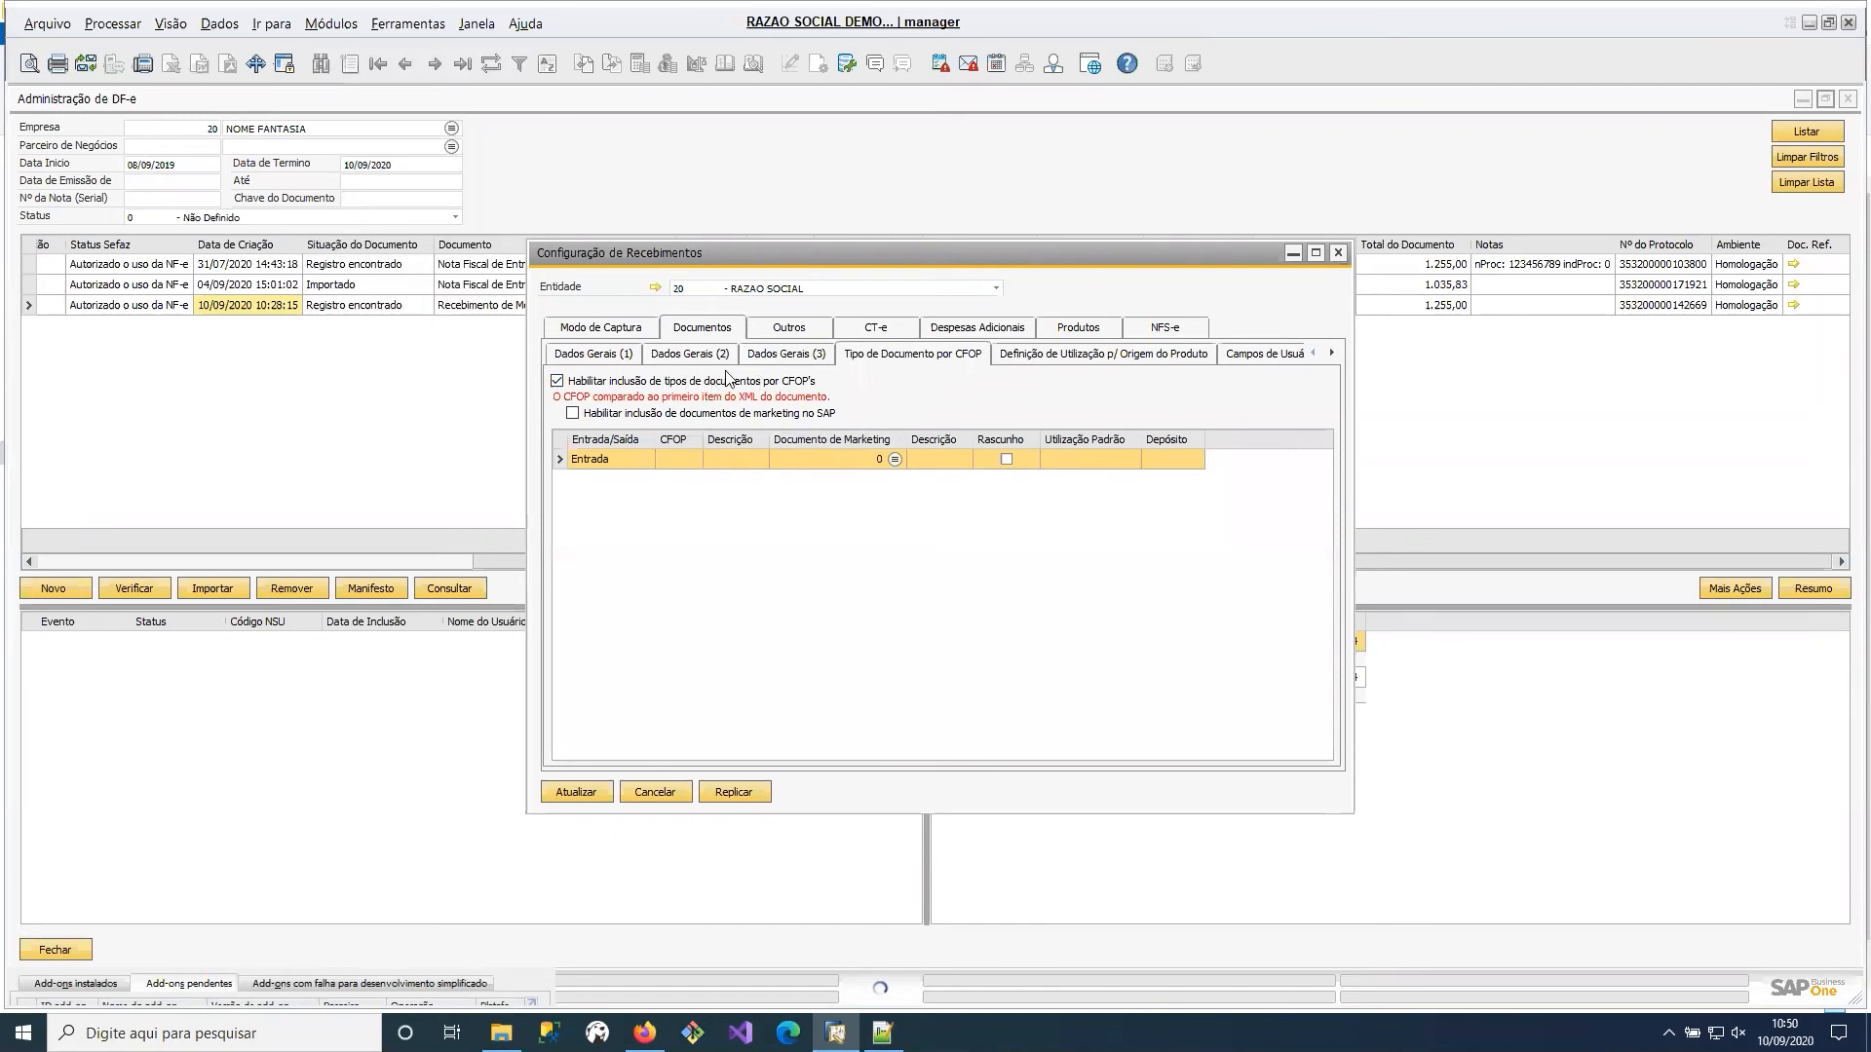
pyautogui.click(669, 384)
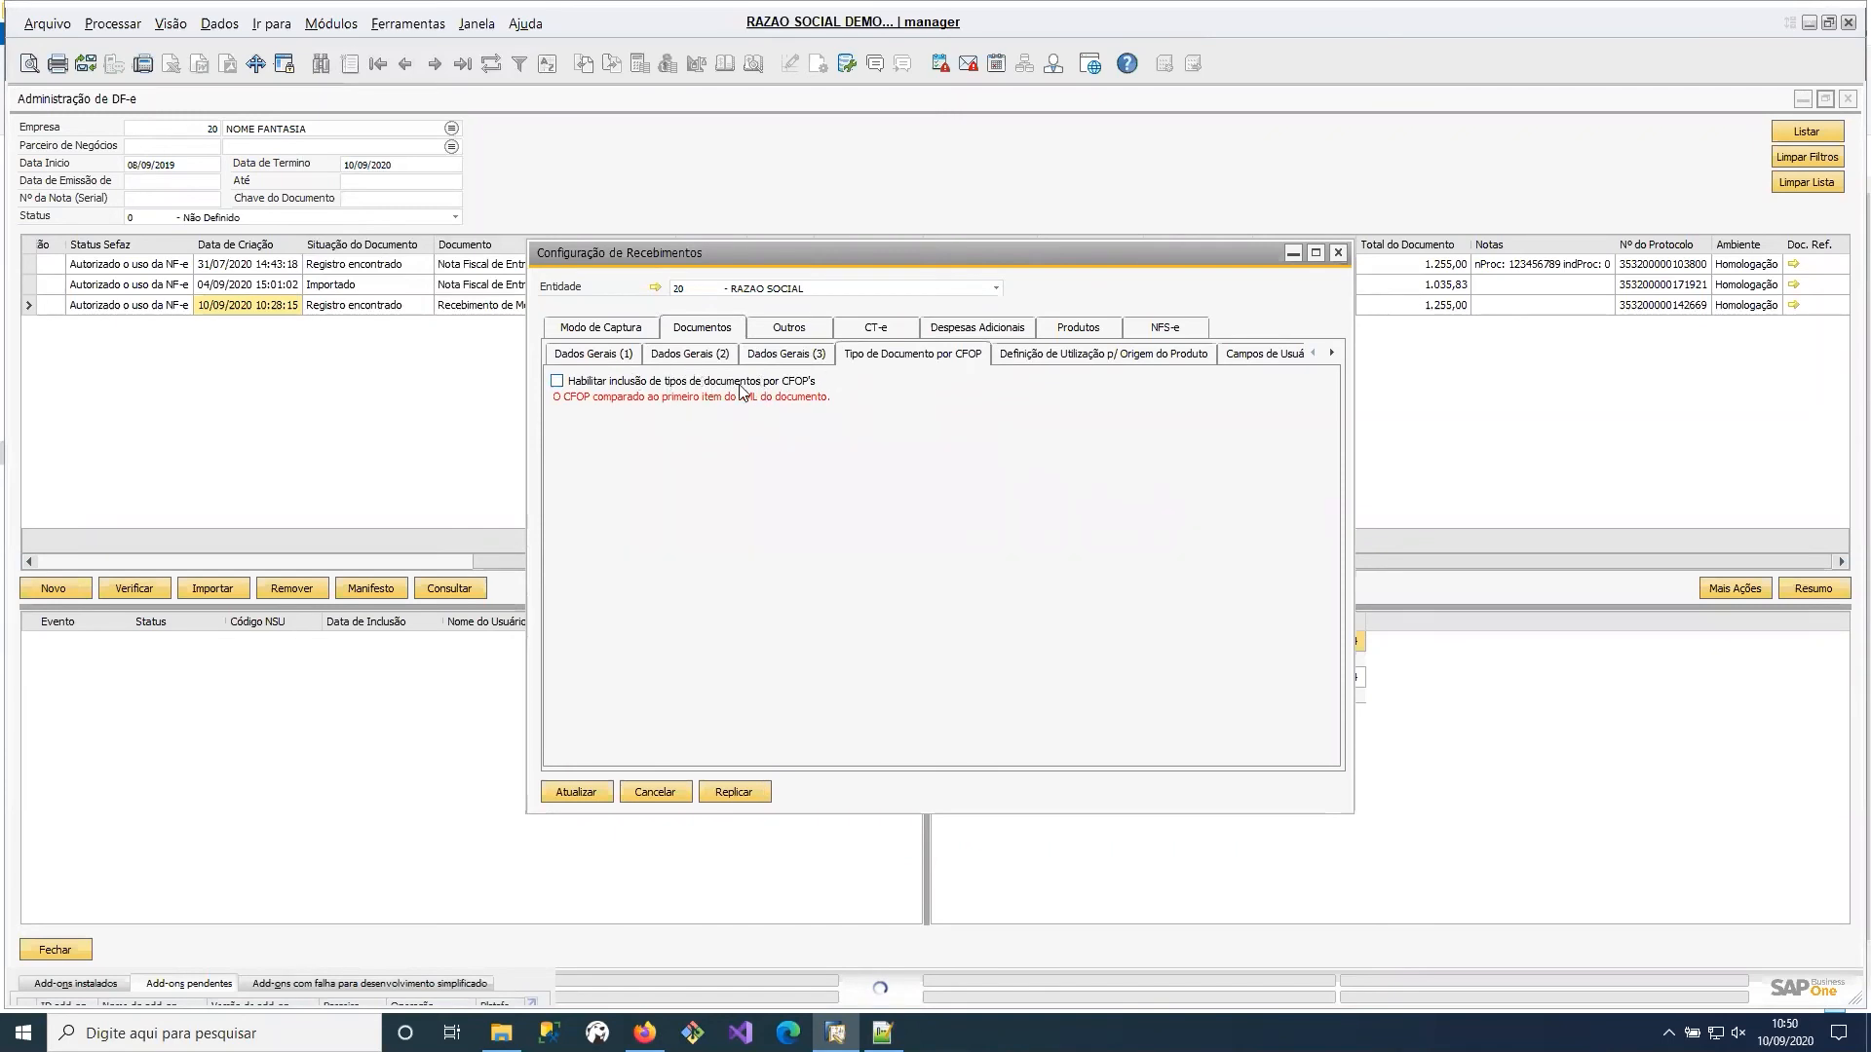
pyautogui.click(739, 384)
pyautogui.click(638, 356)
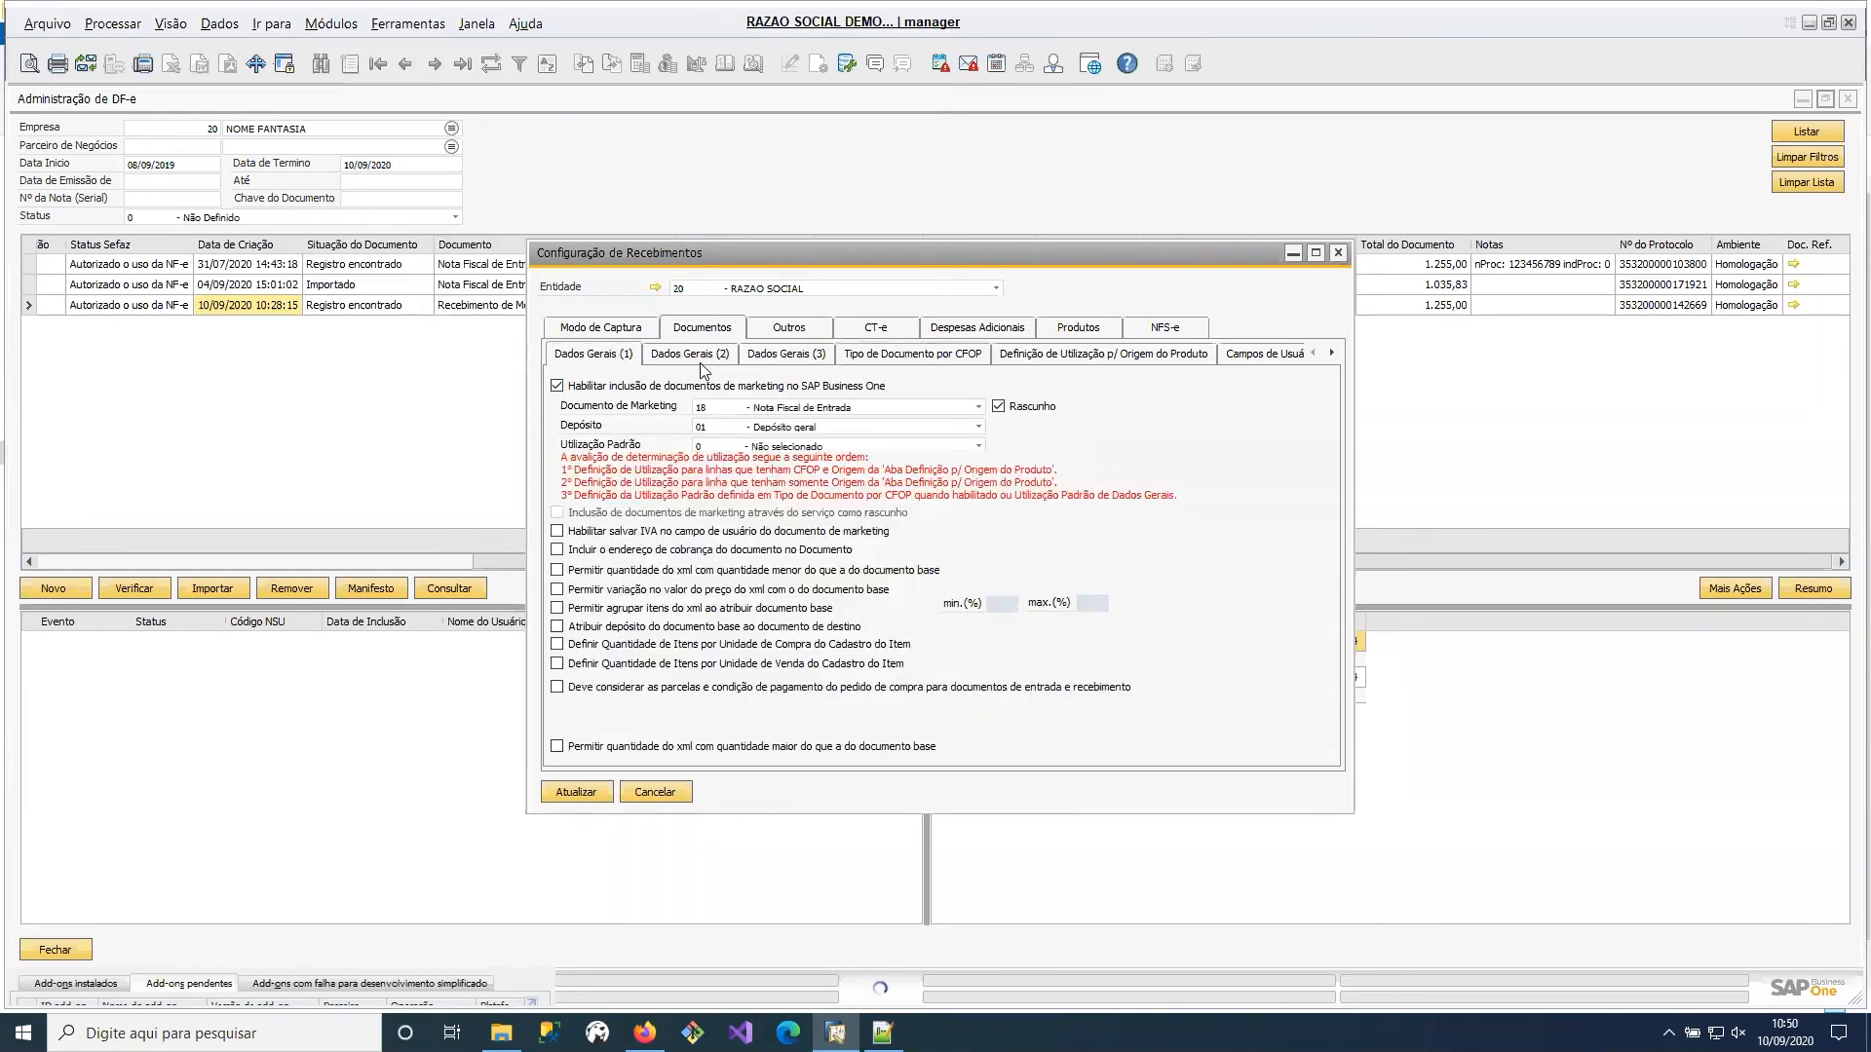
pyautogui.click(905, 356)
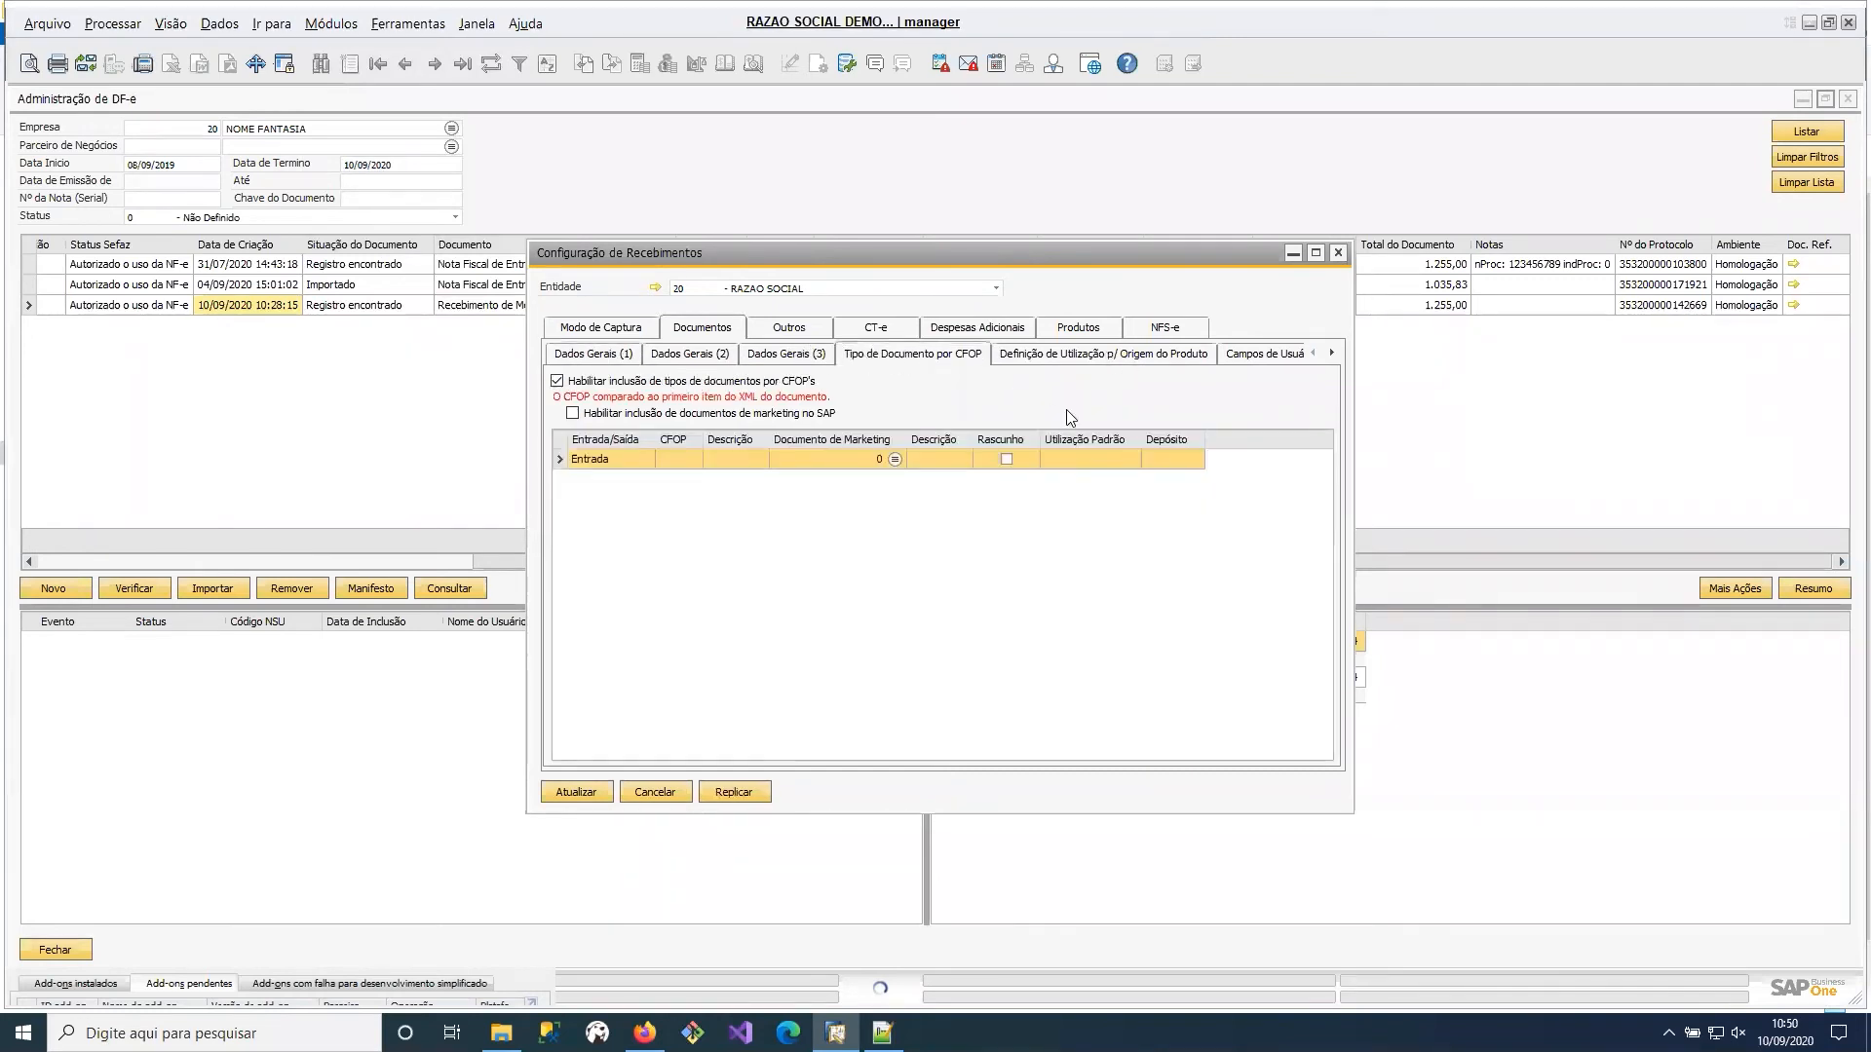
pyautogui.click(673, 381)
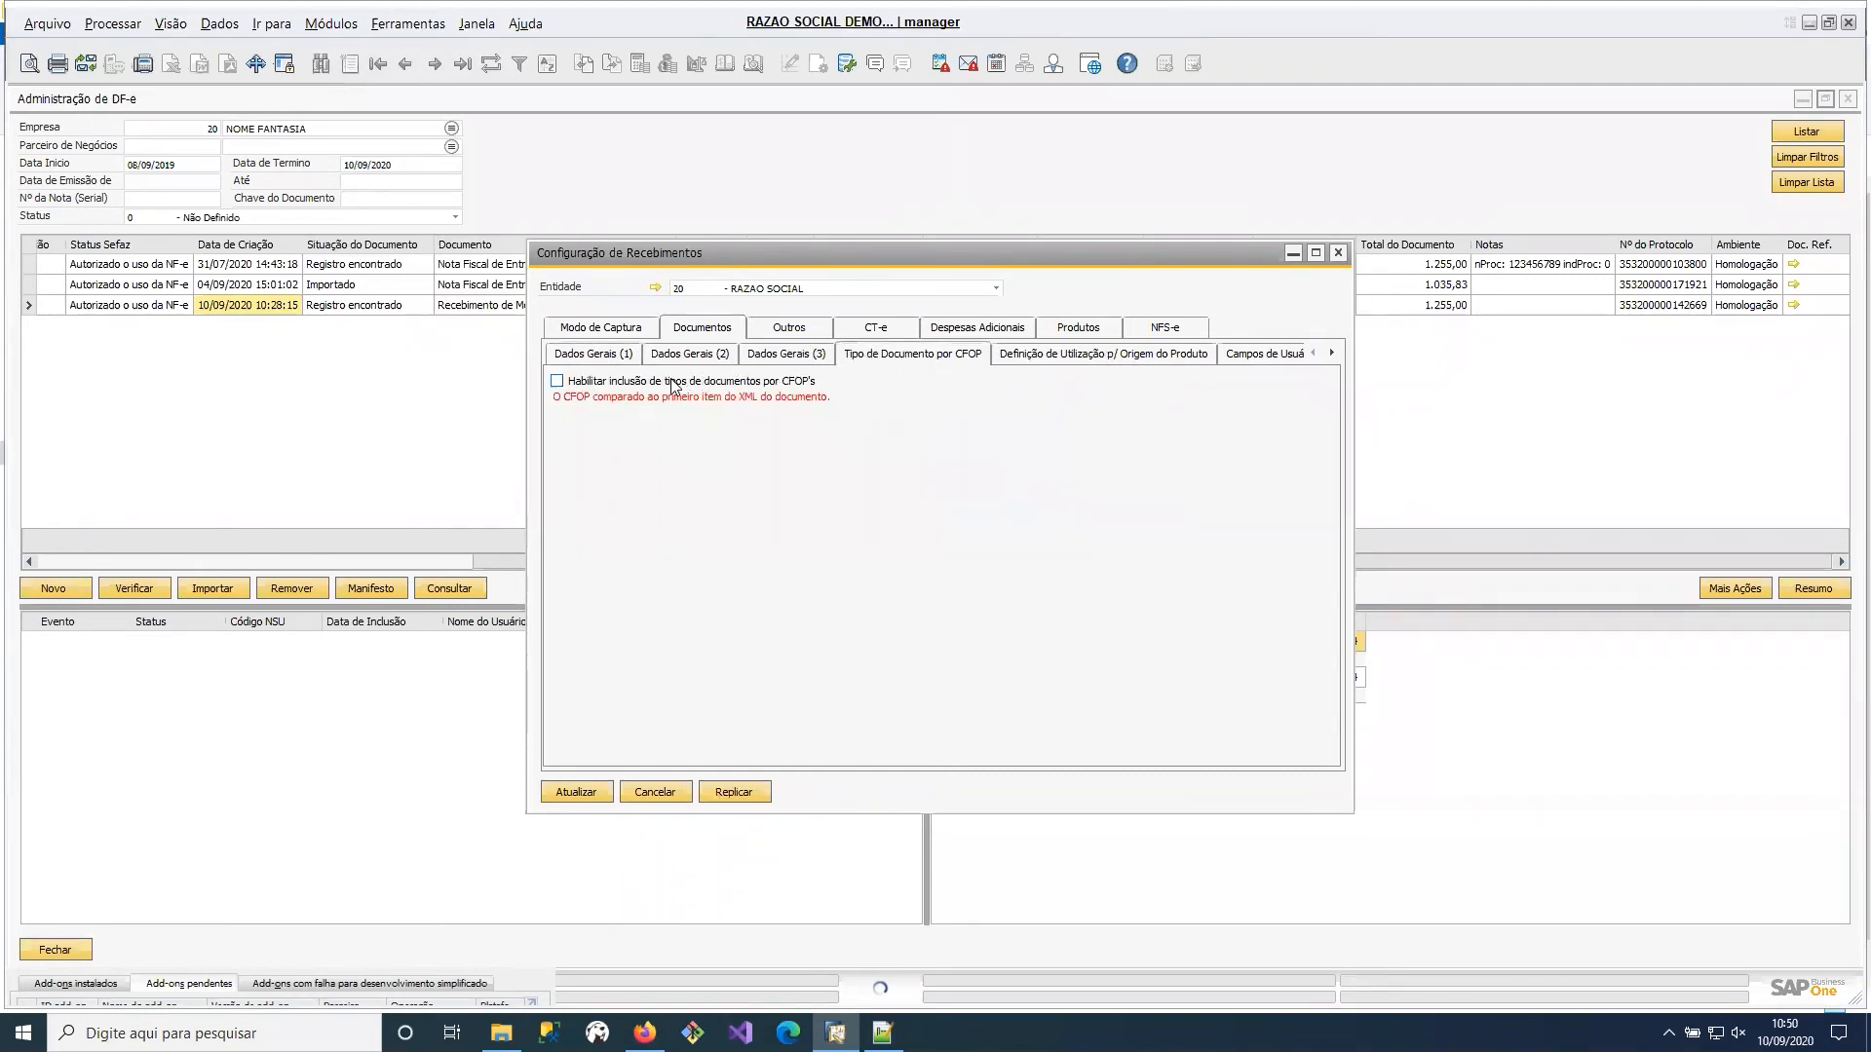
# Check the CT-e import settings and close the receiving configuration without saving.
pyautogui.click(892, 326)
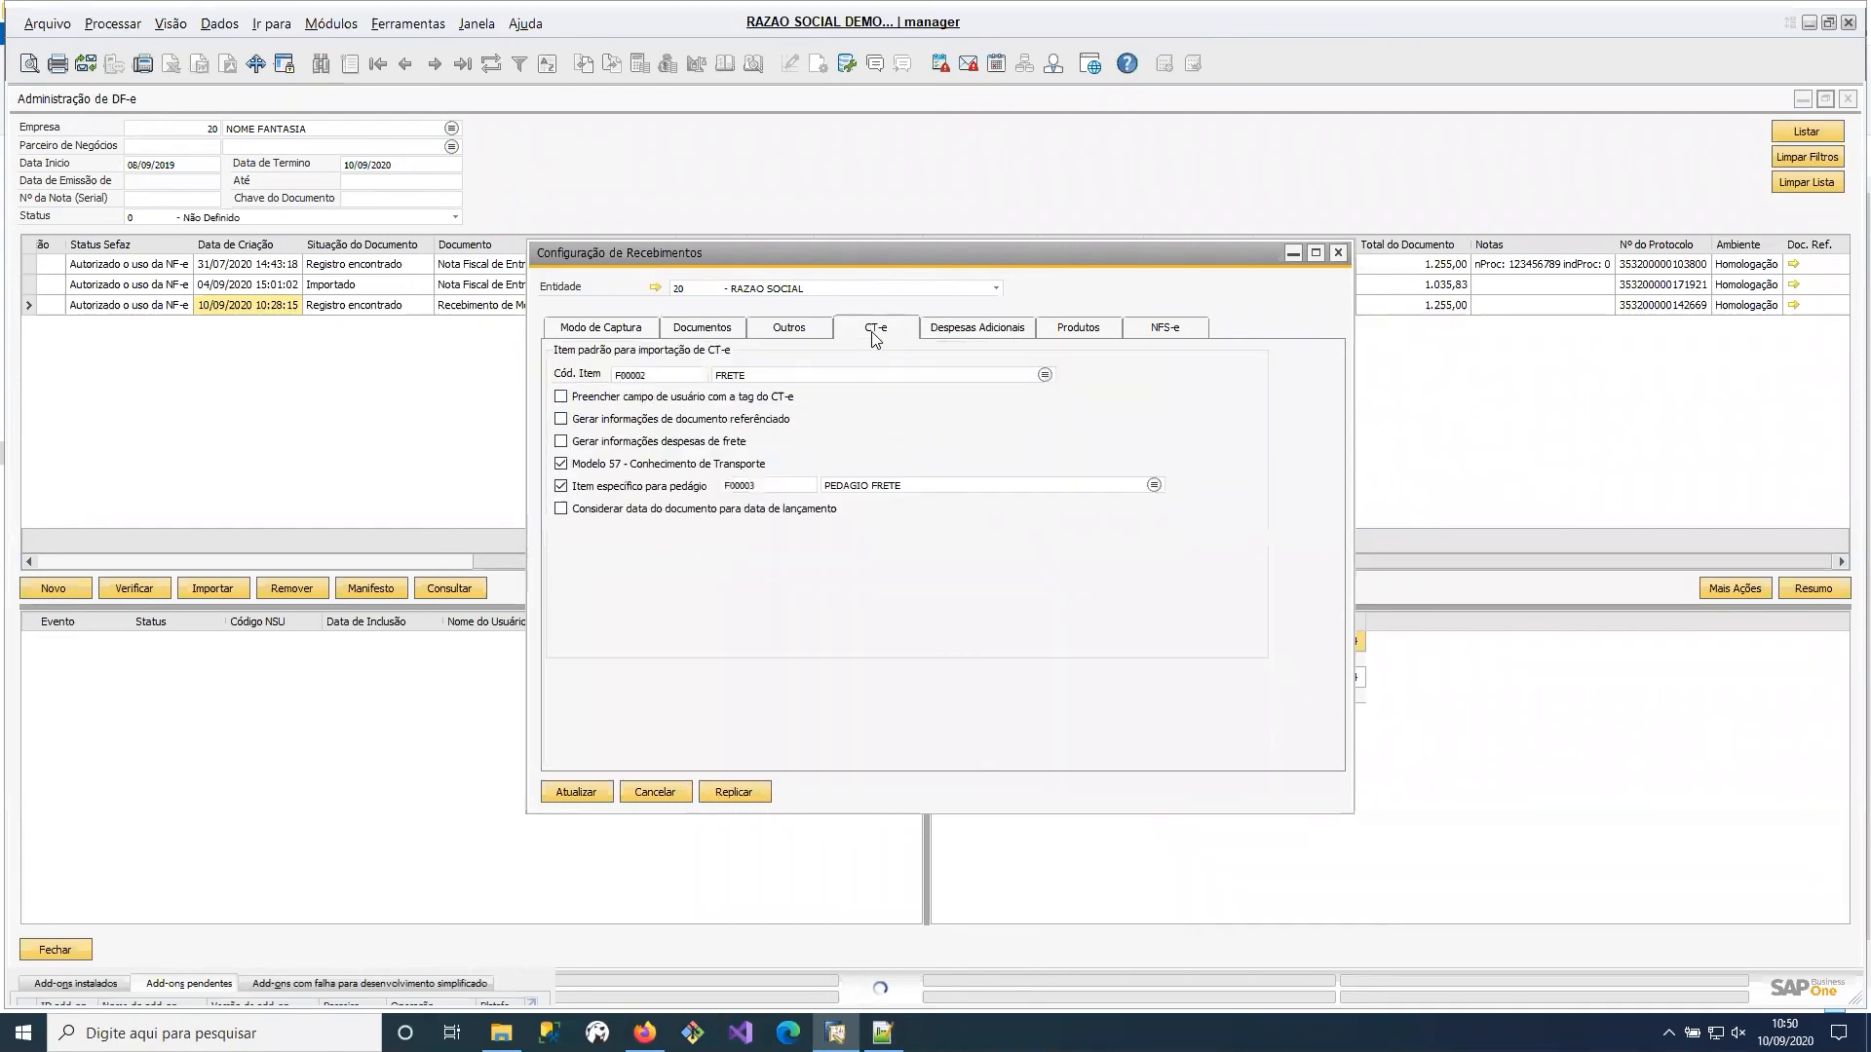
pyautogui.click(1340, 253)
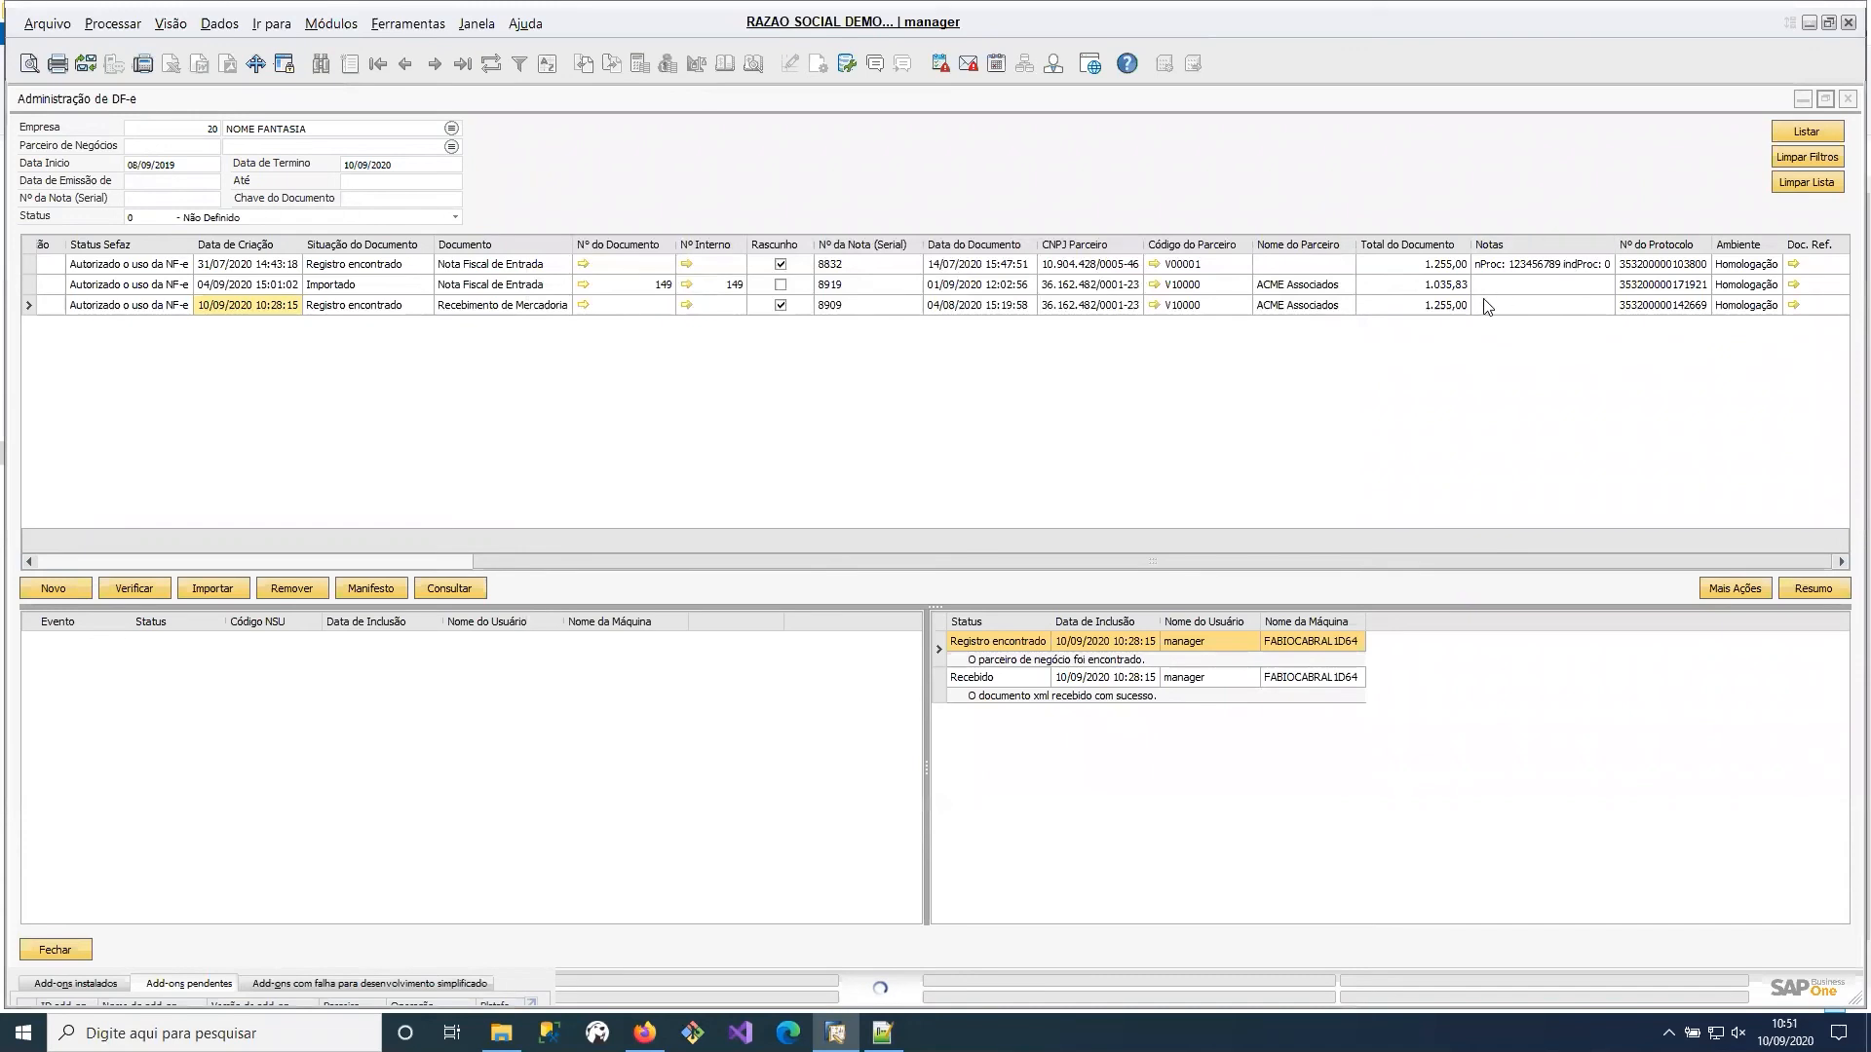
# Select the imported ACME invoice in the DF-e list and view the options for capturing new incoming NF-e documents.
pyautogui.click(1515, 305)
pyautogui.click(366, 286)
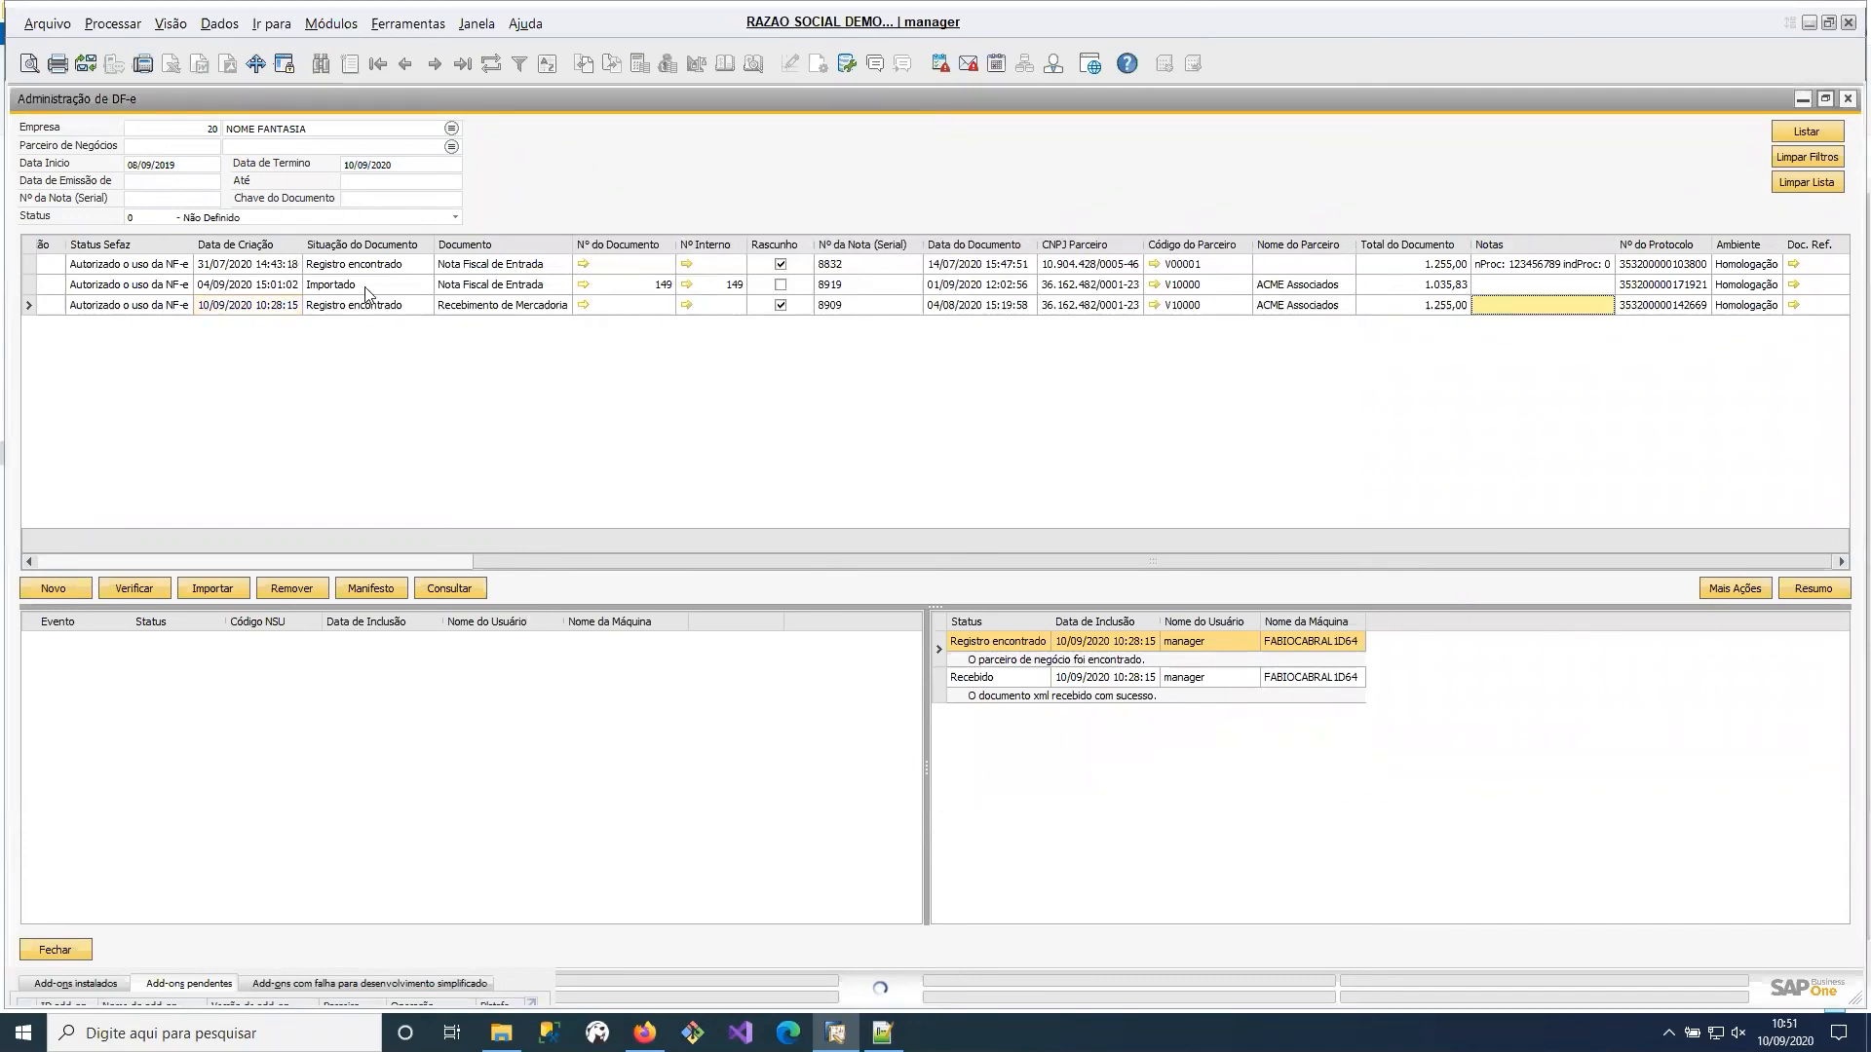
pyautogui.click(59, 589)
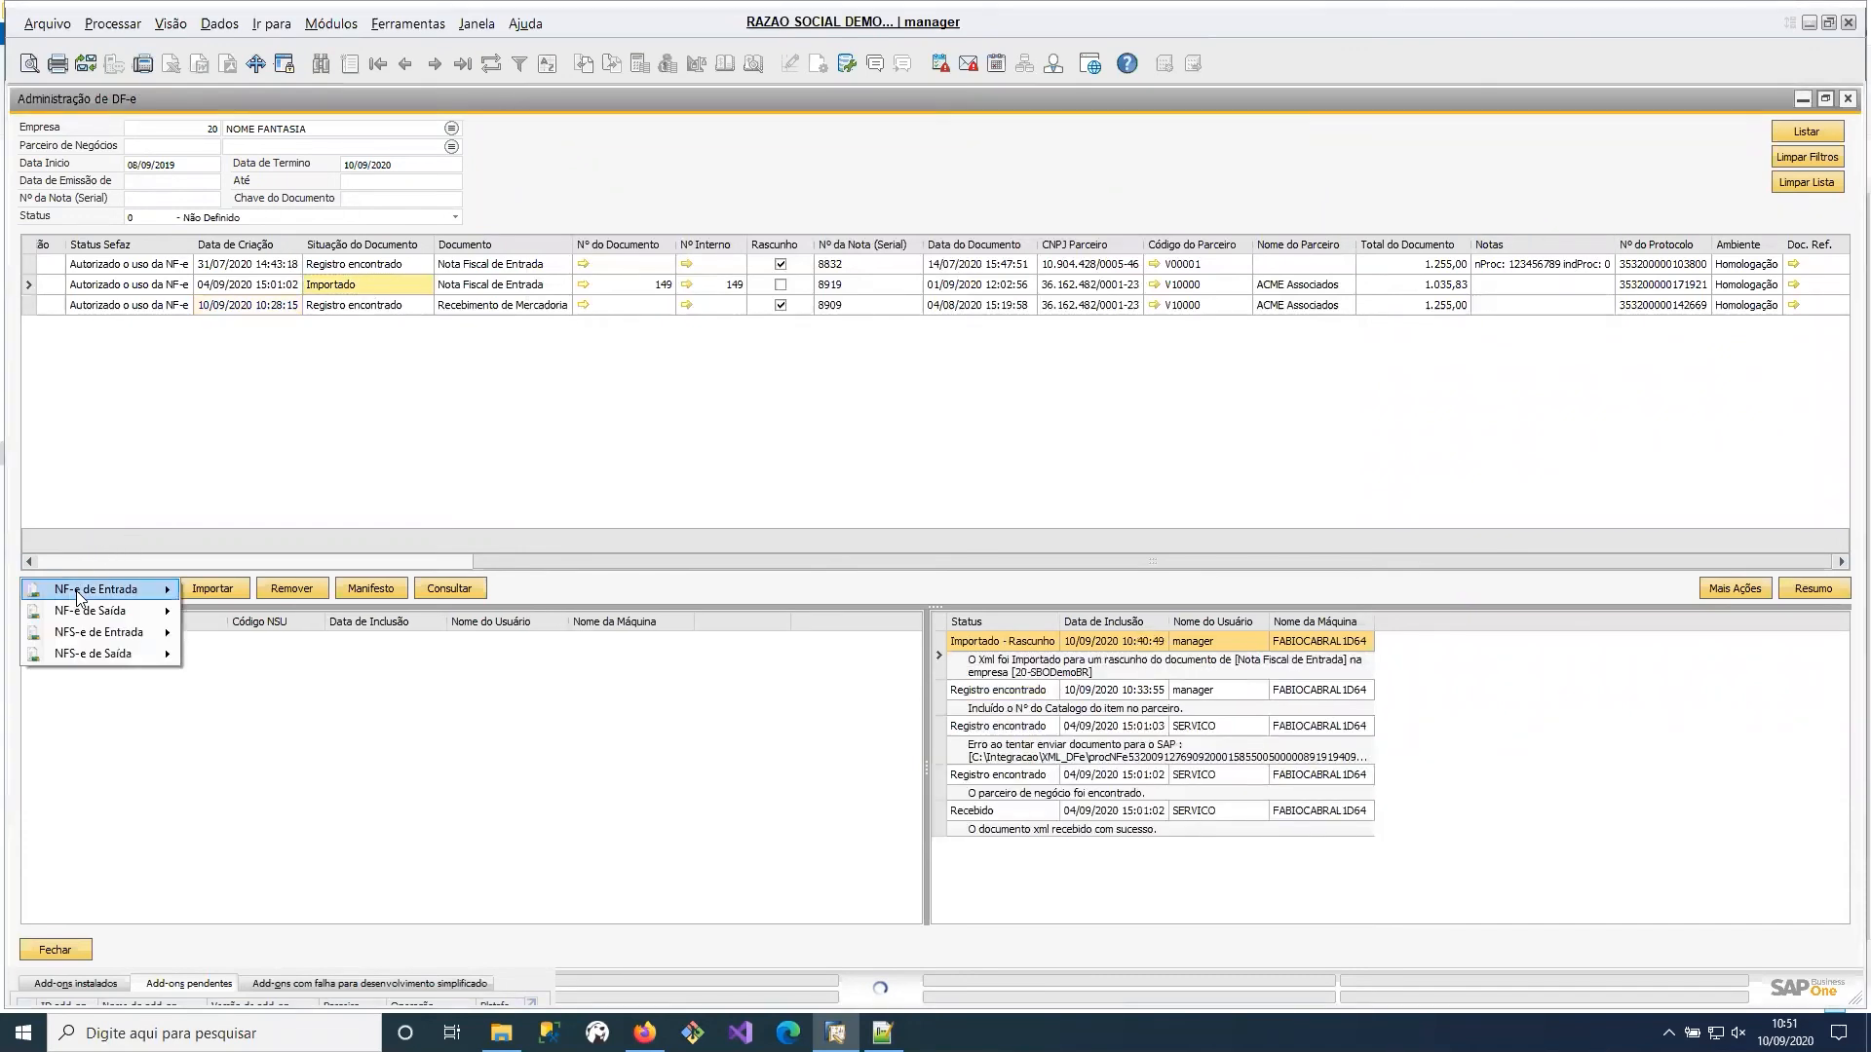
pyautogui.moveTo(78, 597)
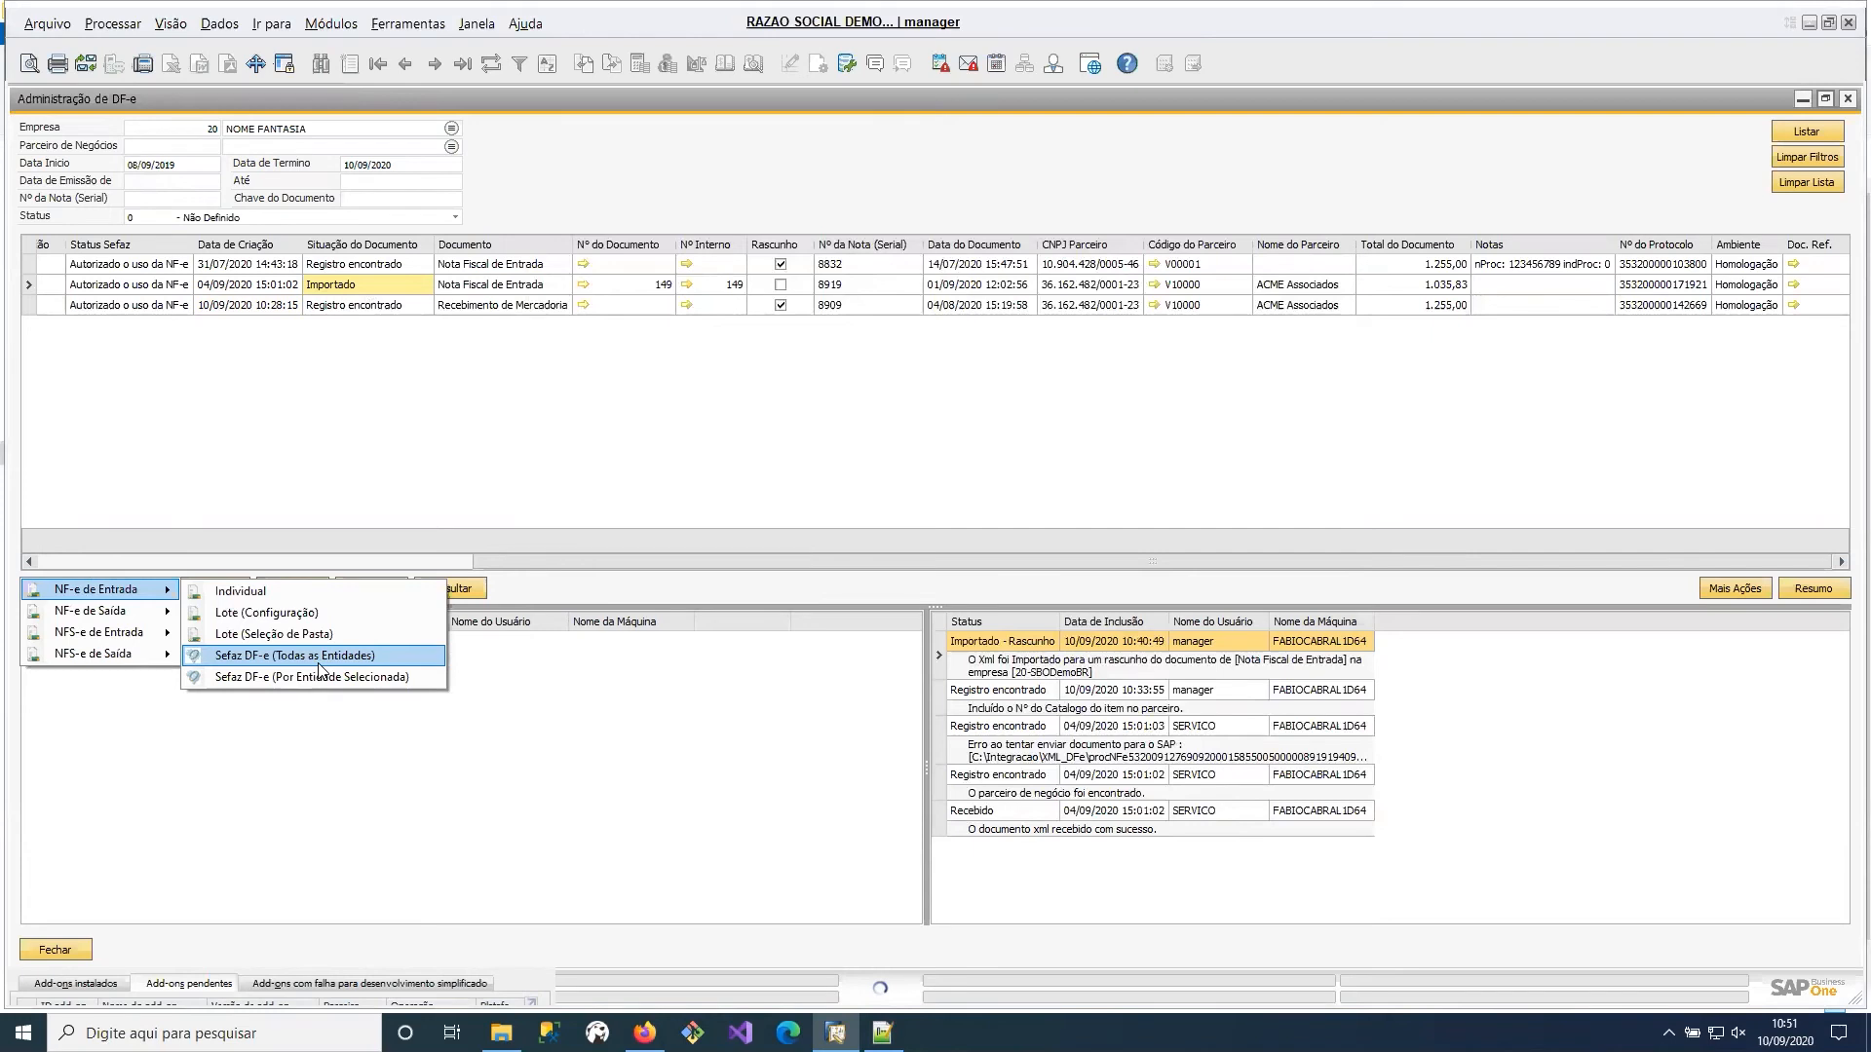
pyautogui.click(534, 459)
# Open the TaxOne DF-e receiving configuration, review the Sefaz / NF-e capture settings, and close it.
pyautogui.click(330, 25)
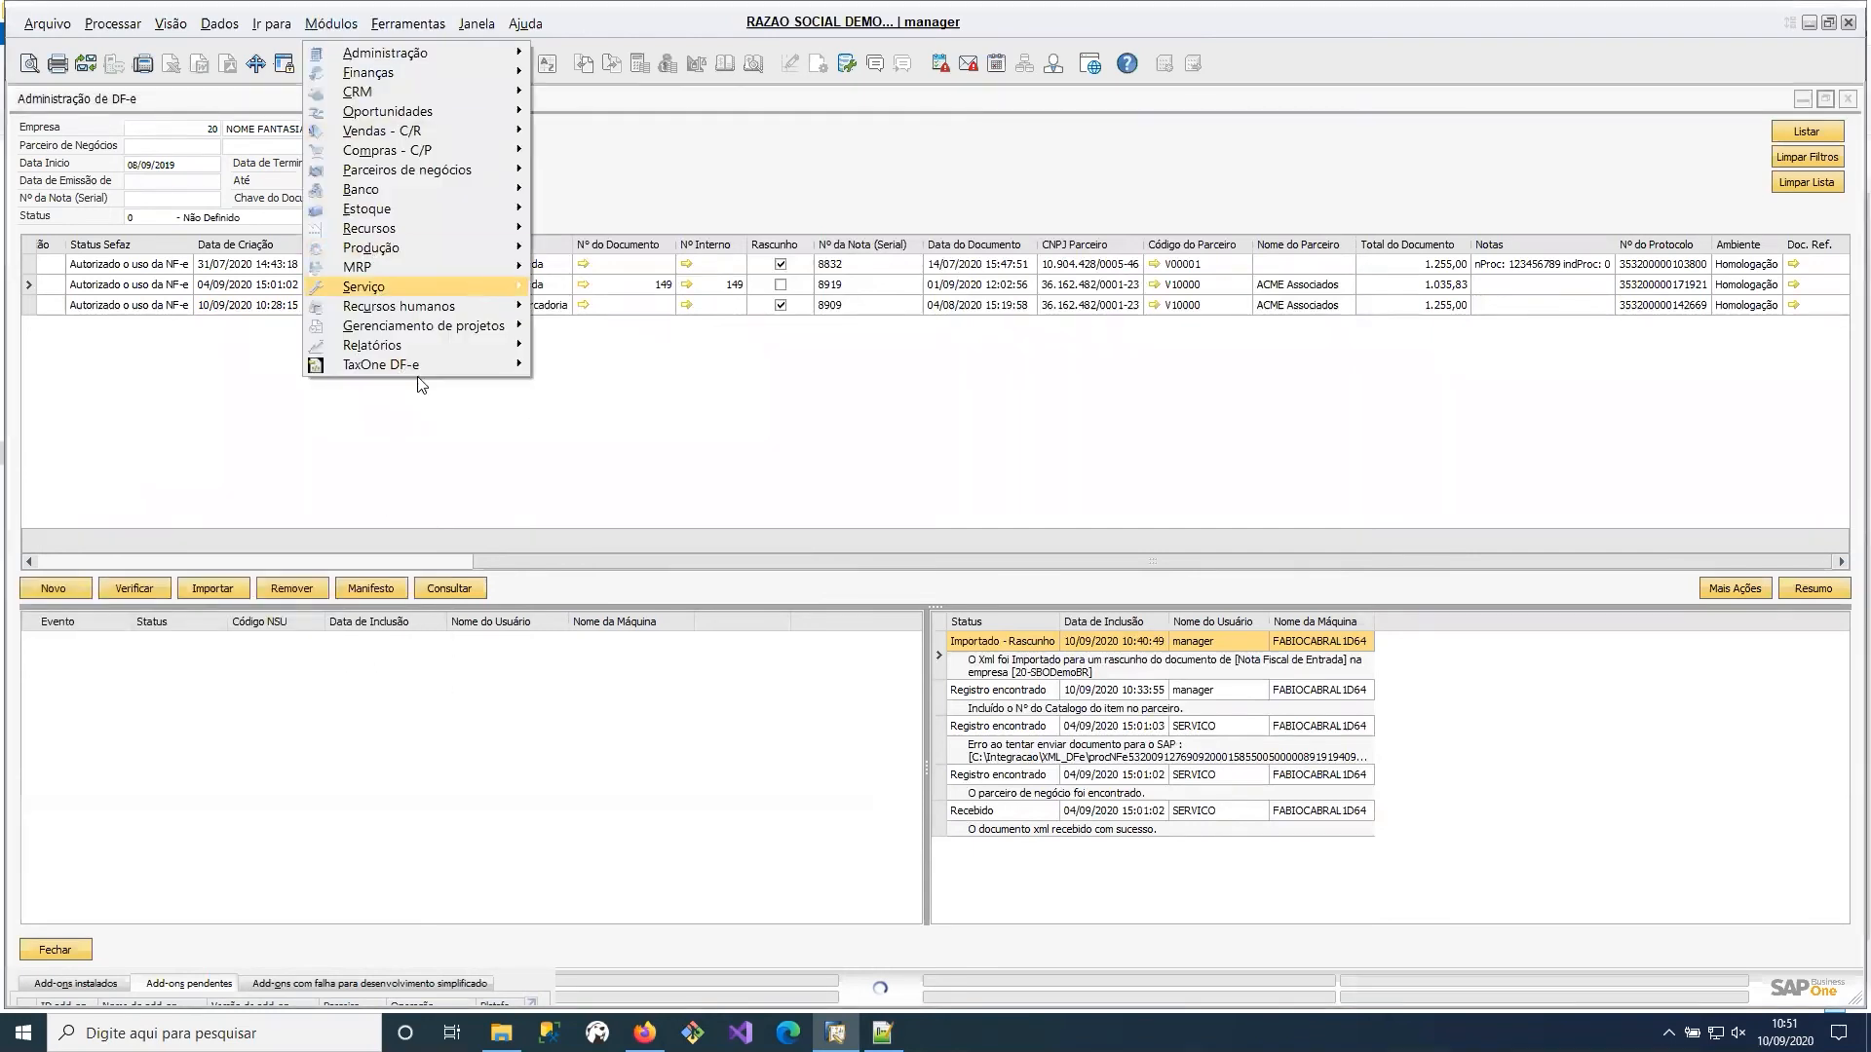
pyautogui.moveTo(460, 365)
pyautogui.moveTo(683, 383)
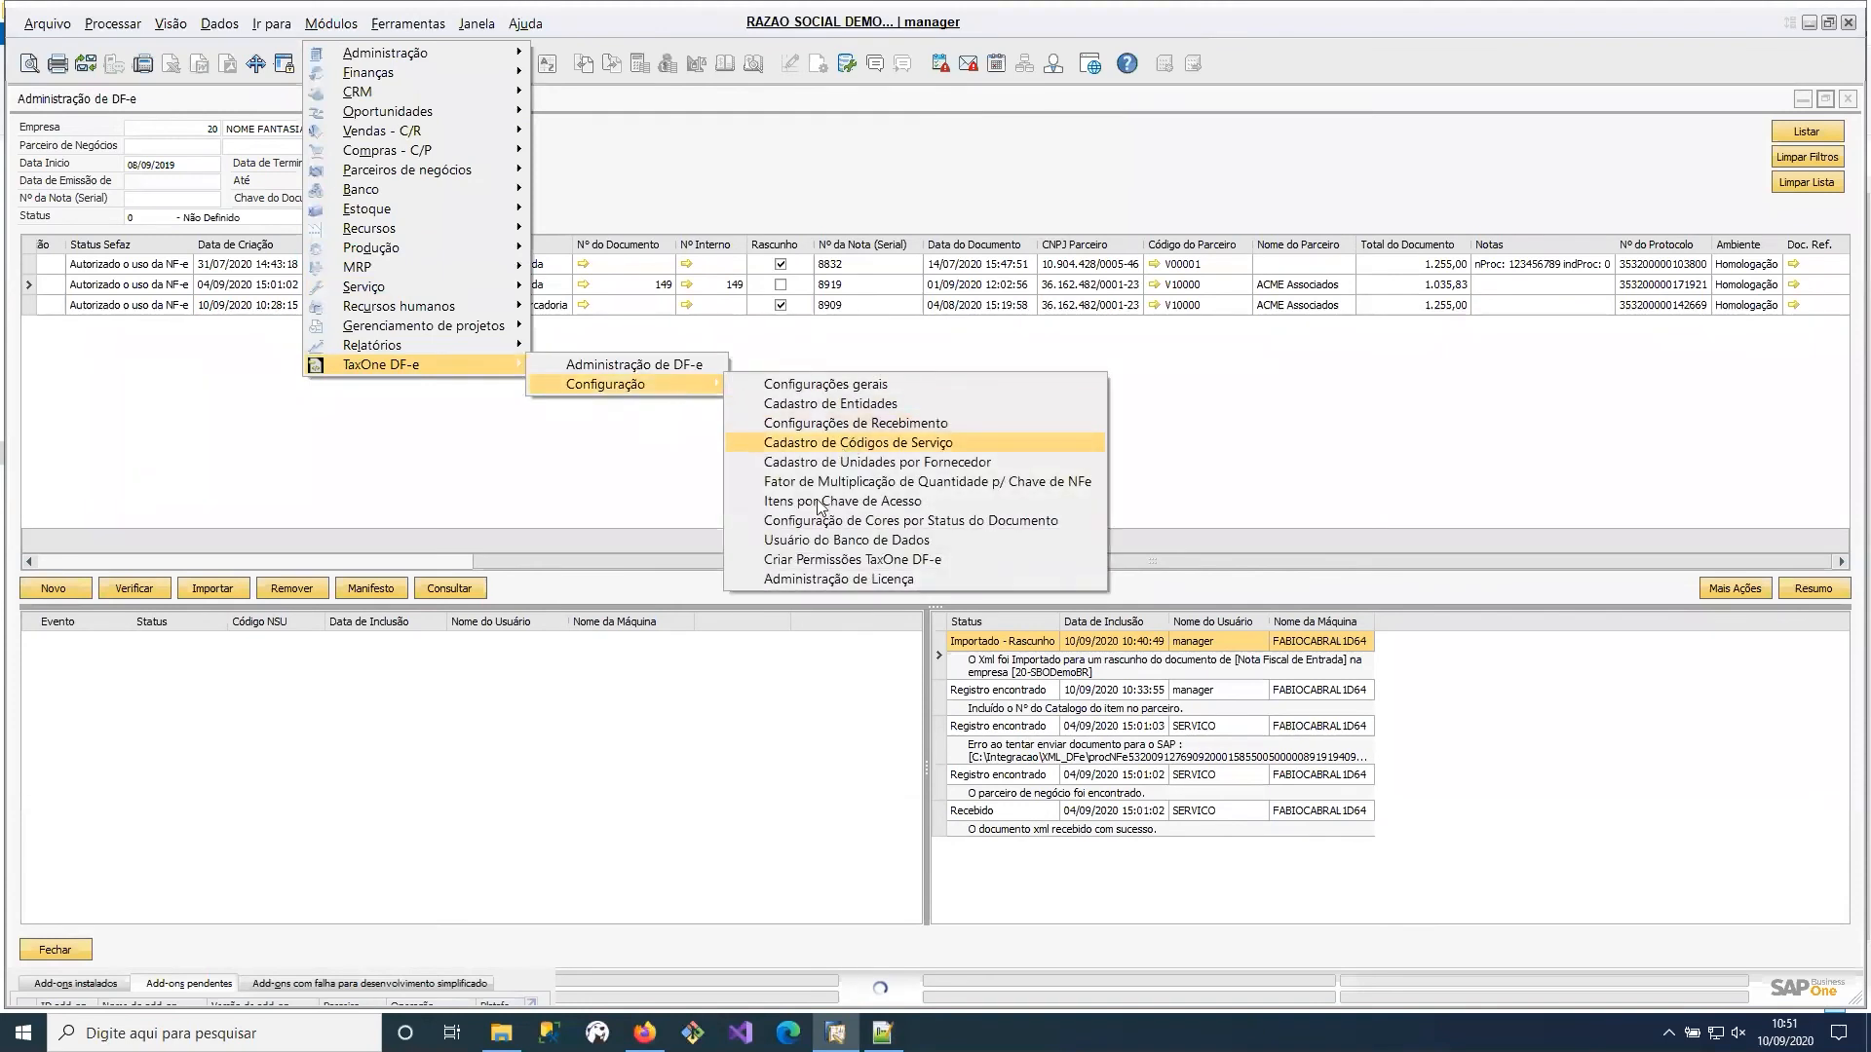
pyautogui.click(867, 423)
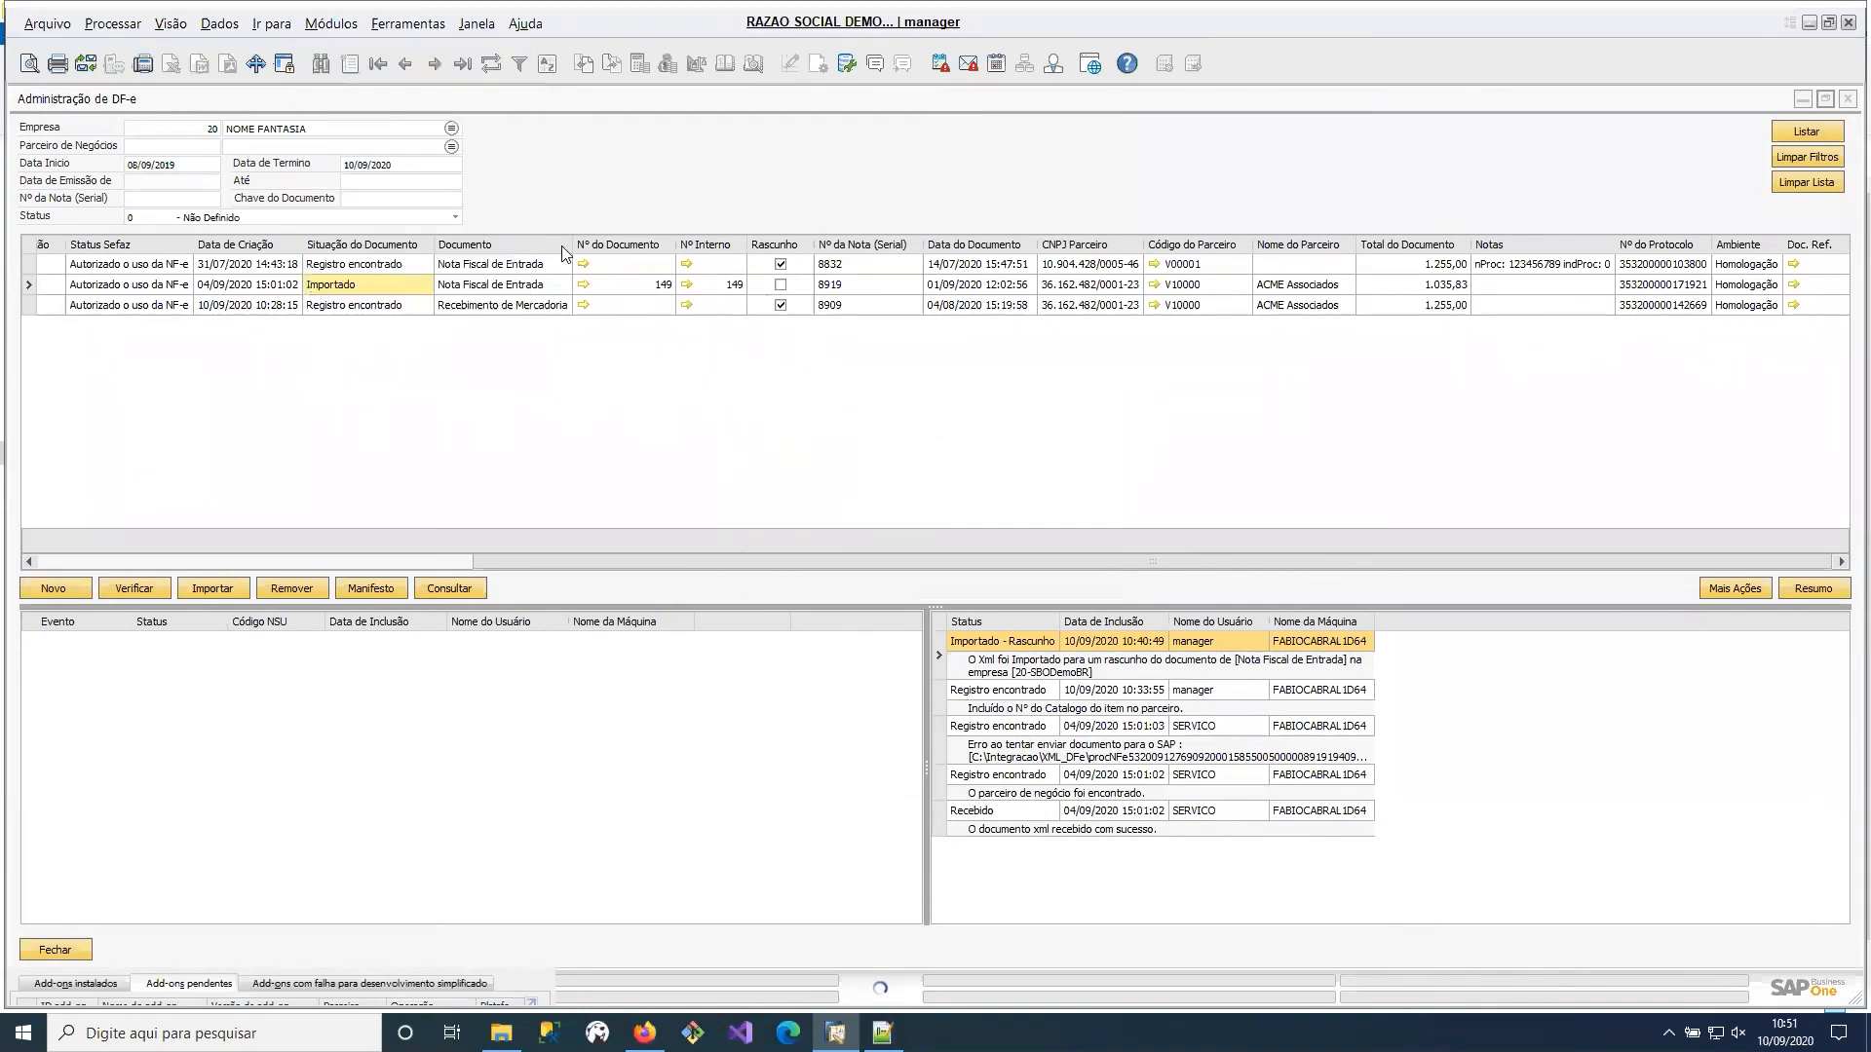
pyautogui.click(698, 356)
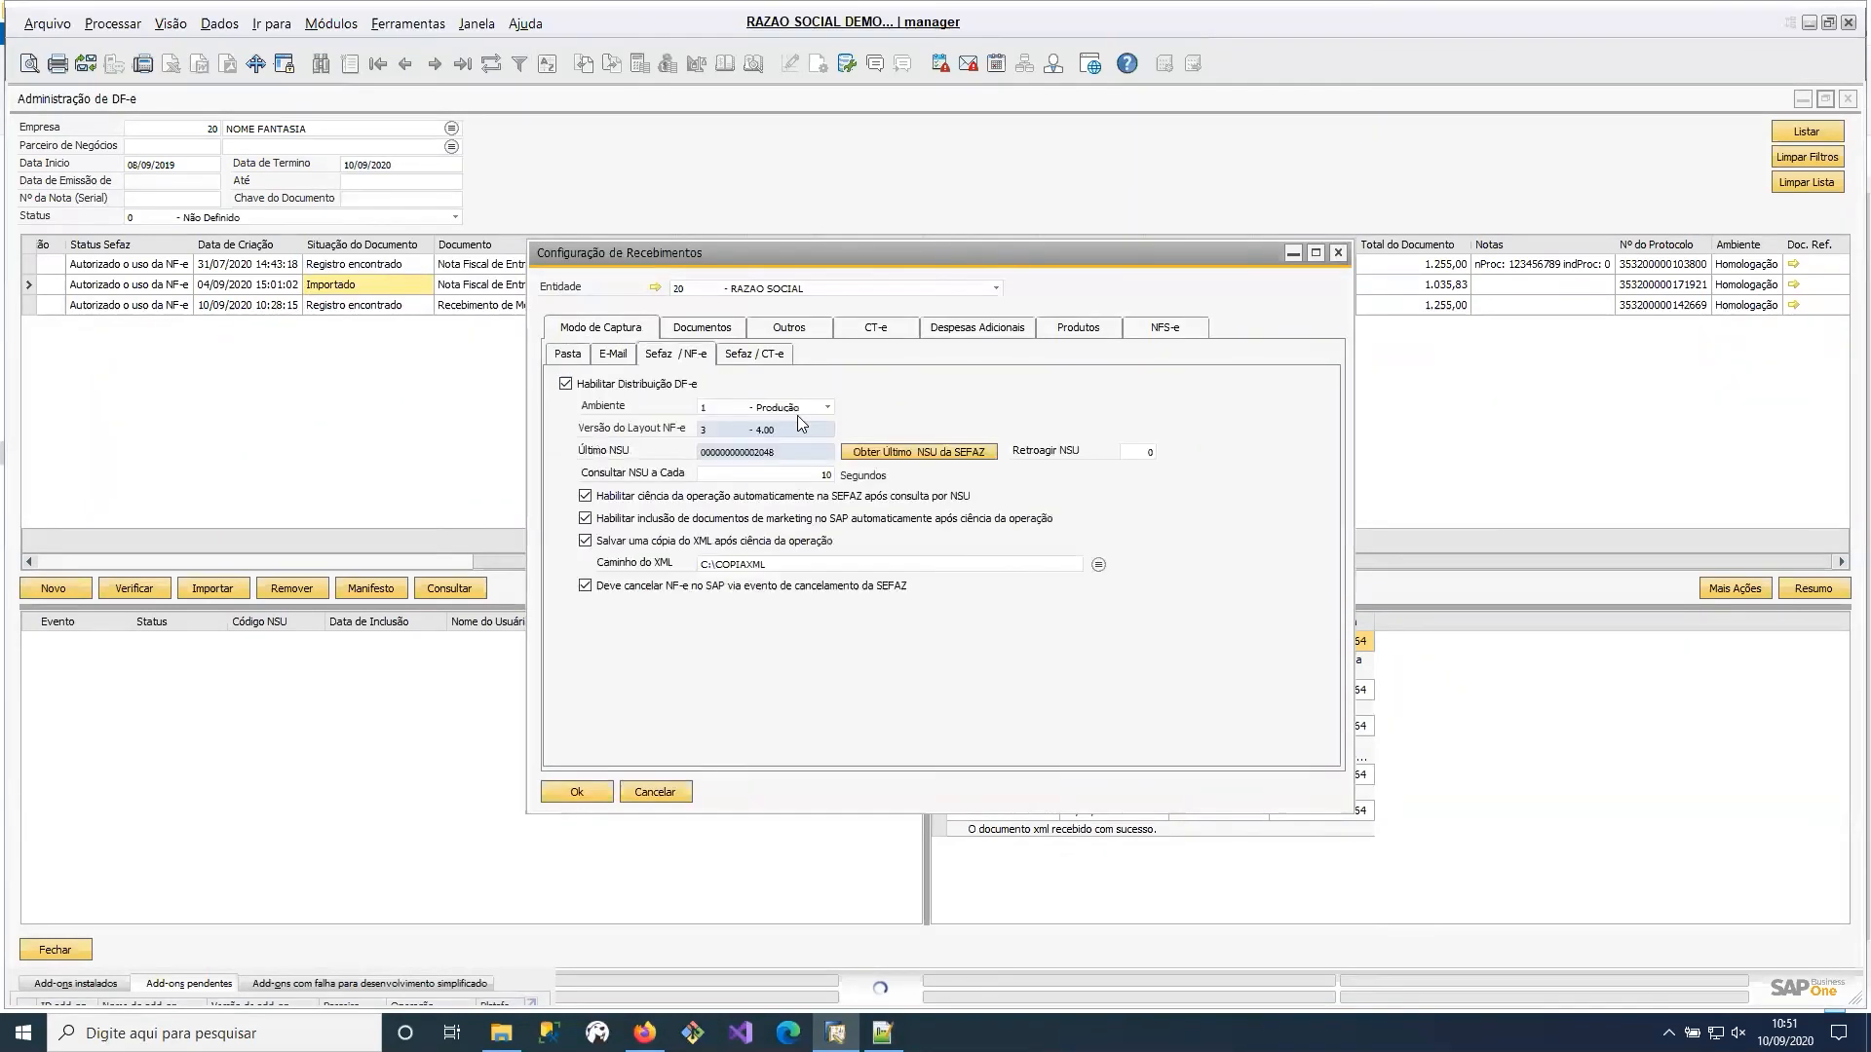
pyautogui.click(1339, 253)
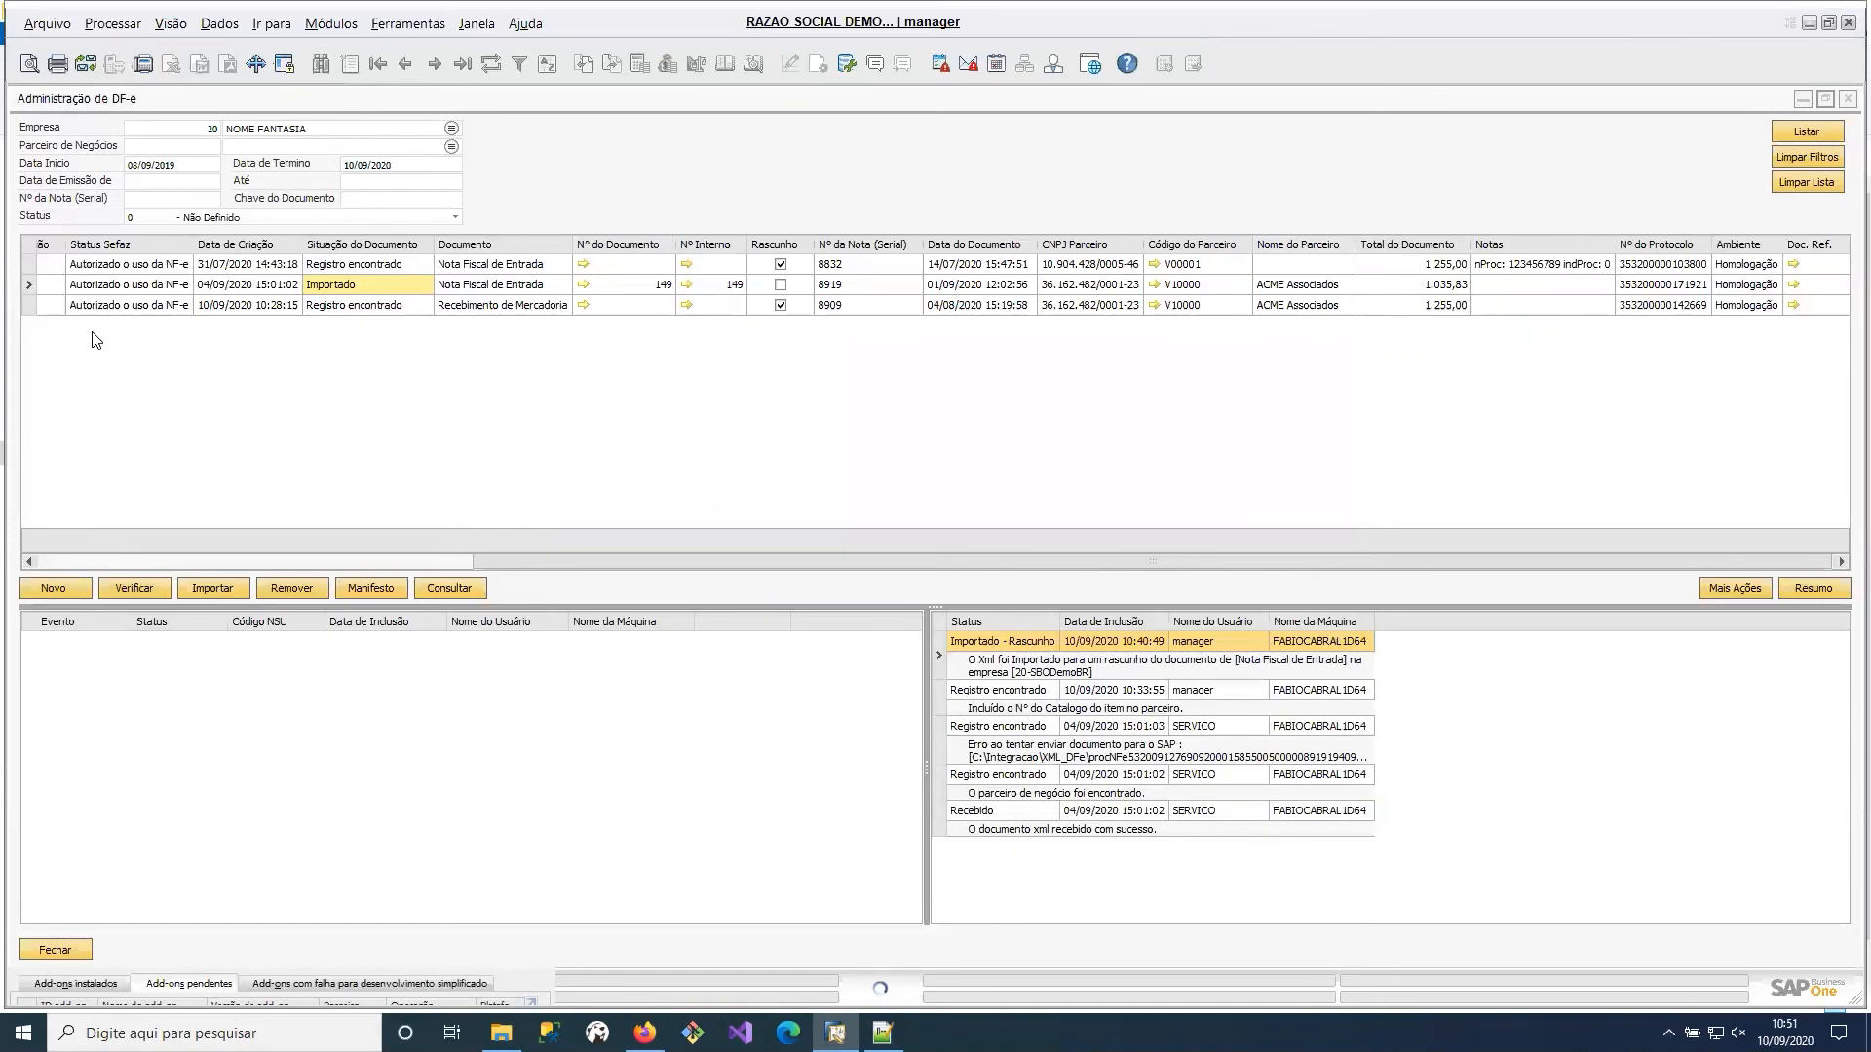
# Review the capture options for incoming NF-e and check the incoming XML folder path in the receiving configuration.
pyautogui.click(68, 590)
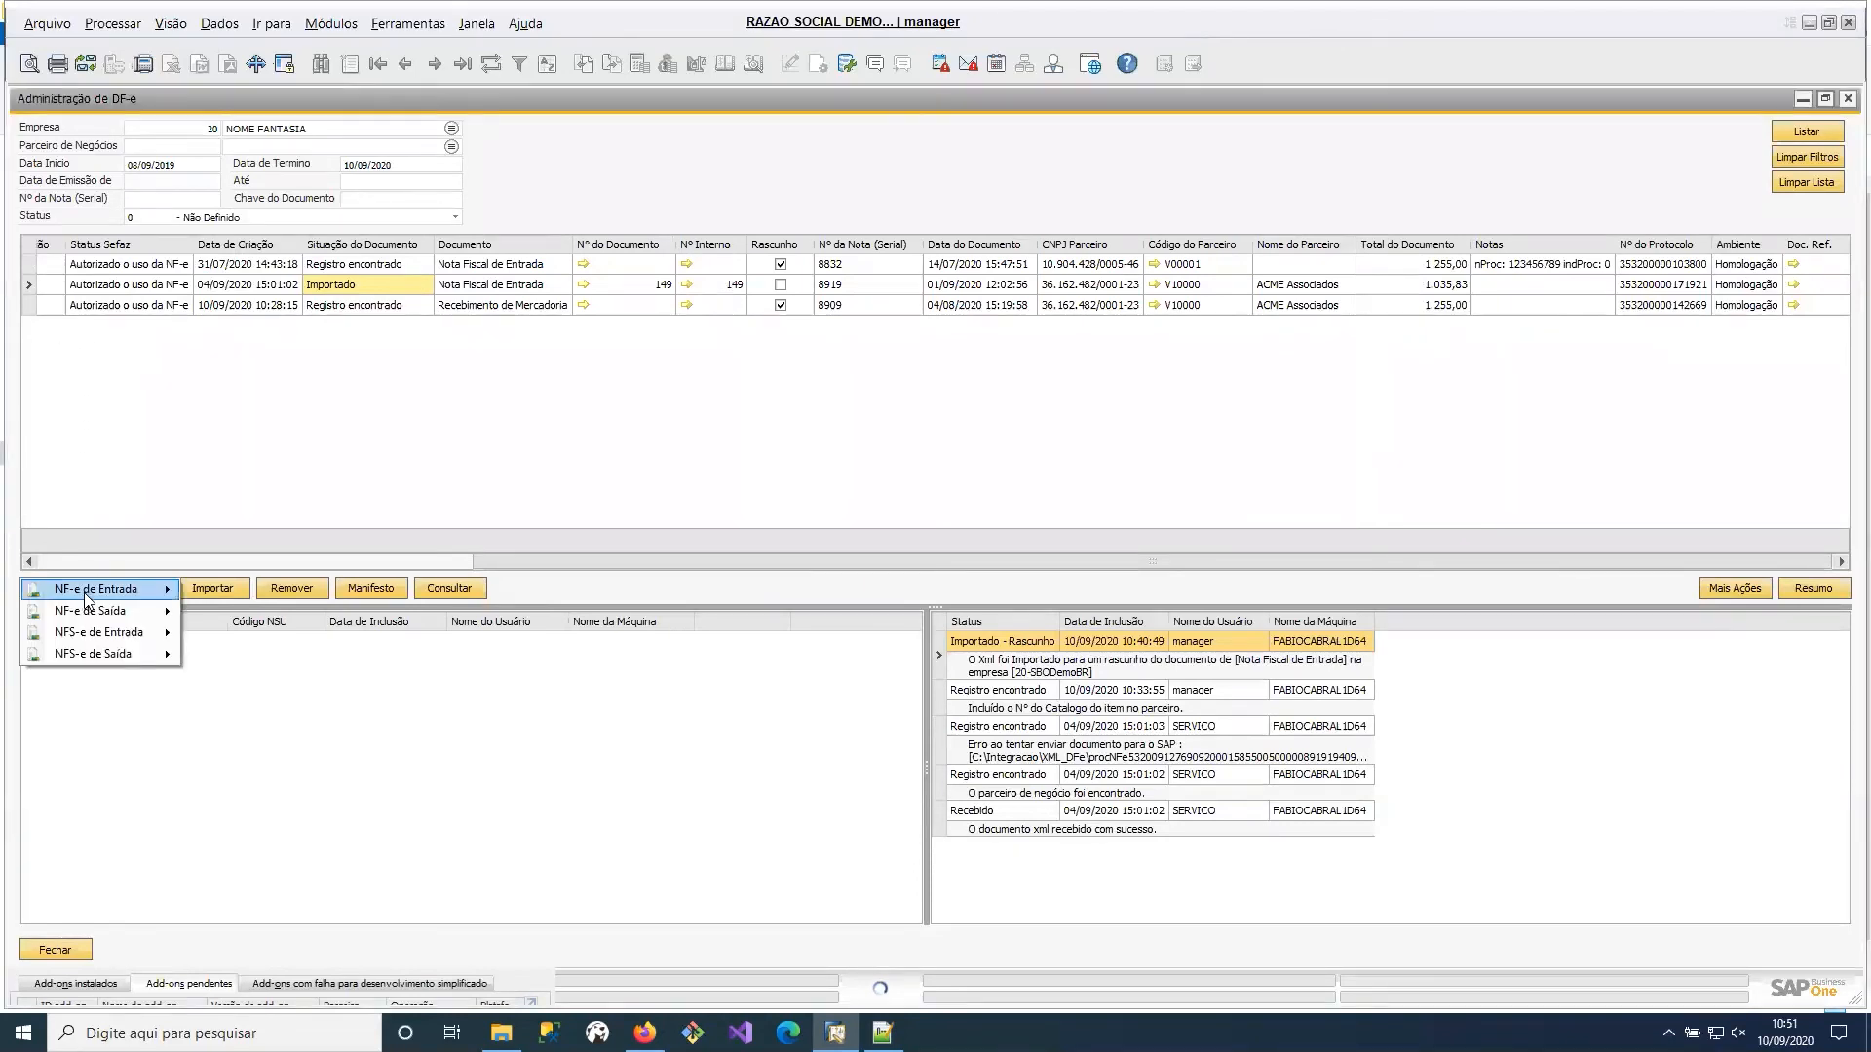
pyautogui.moveTo(159, 592)
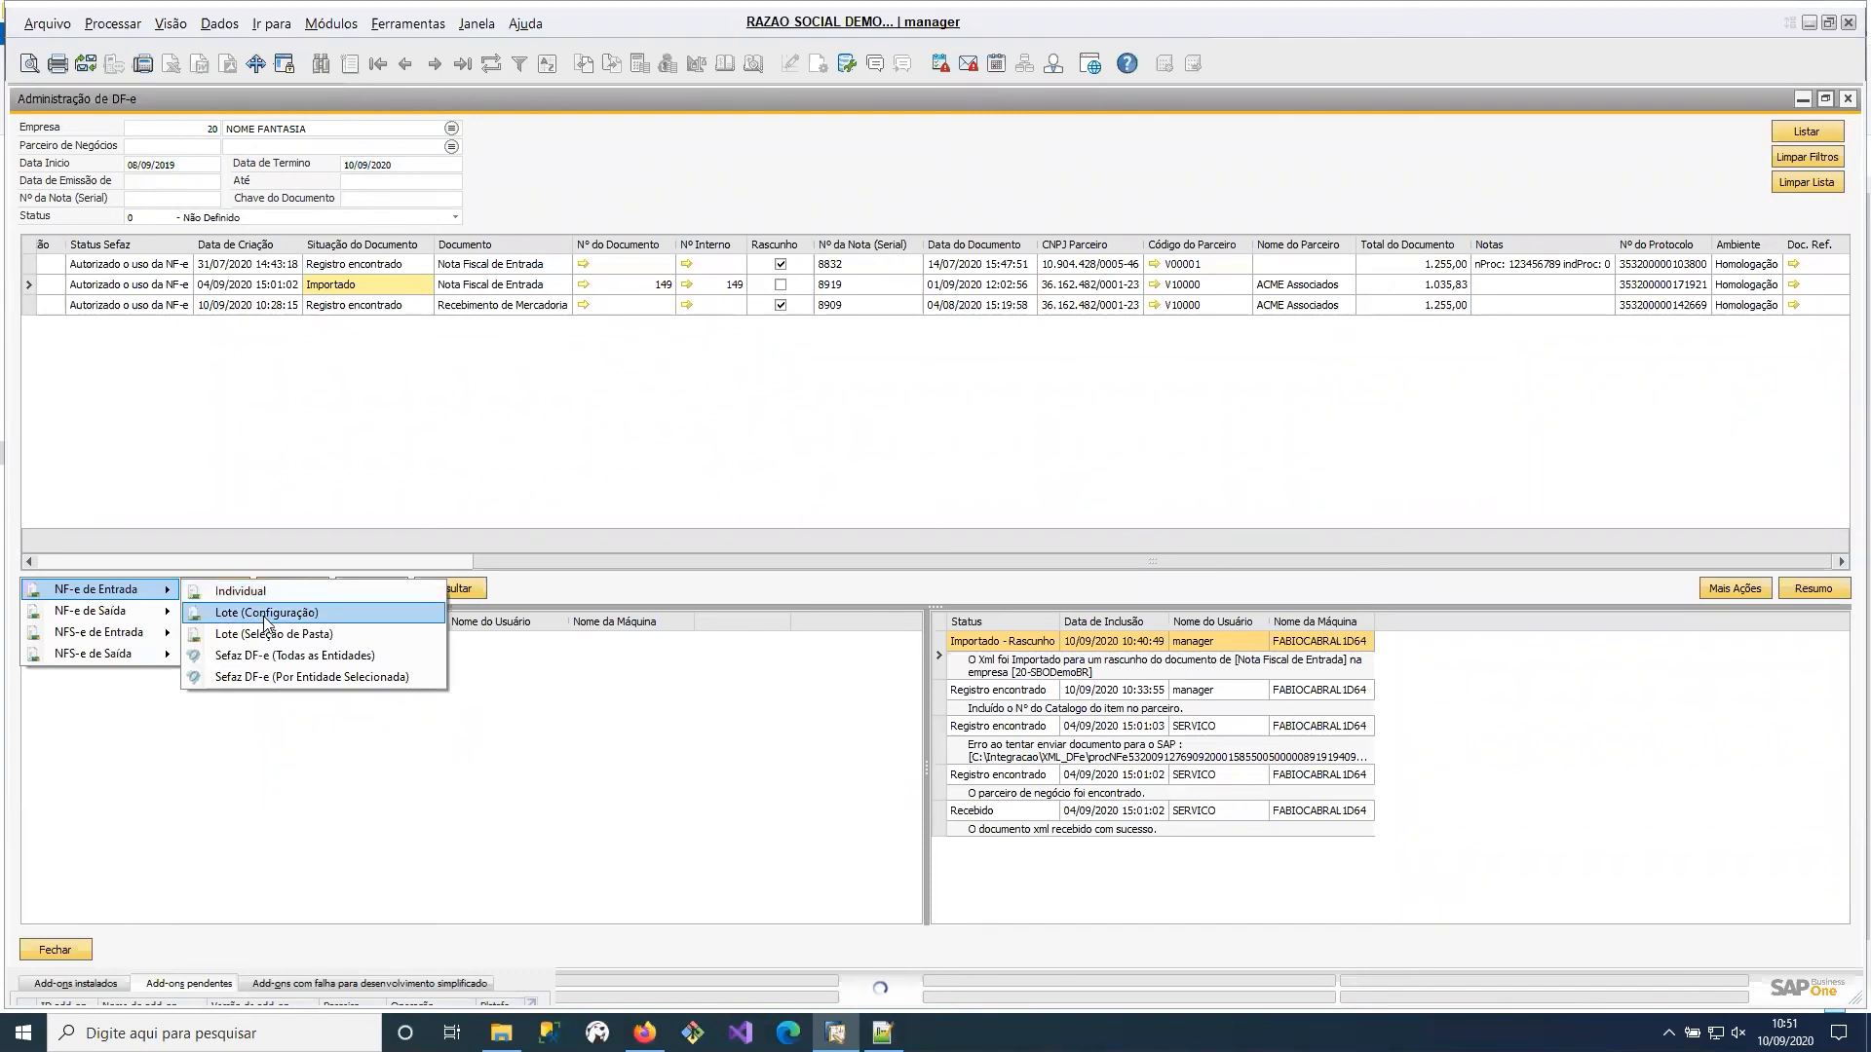
pyautogui.click(332, 23)
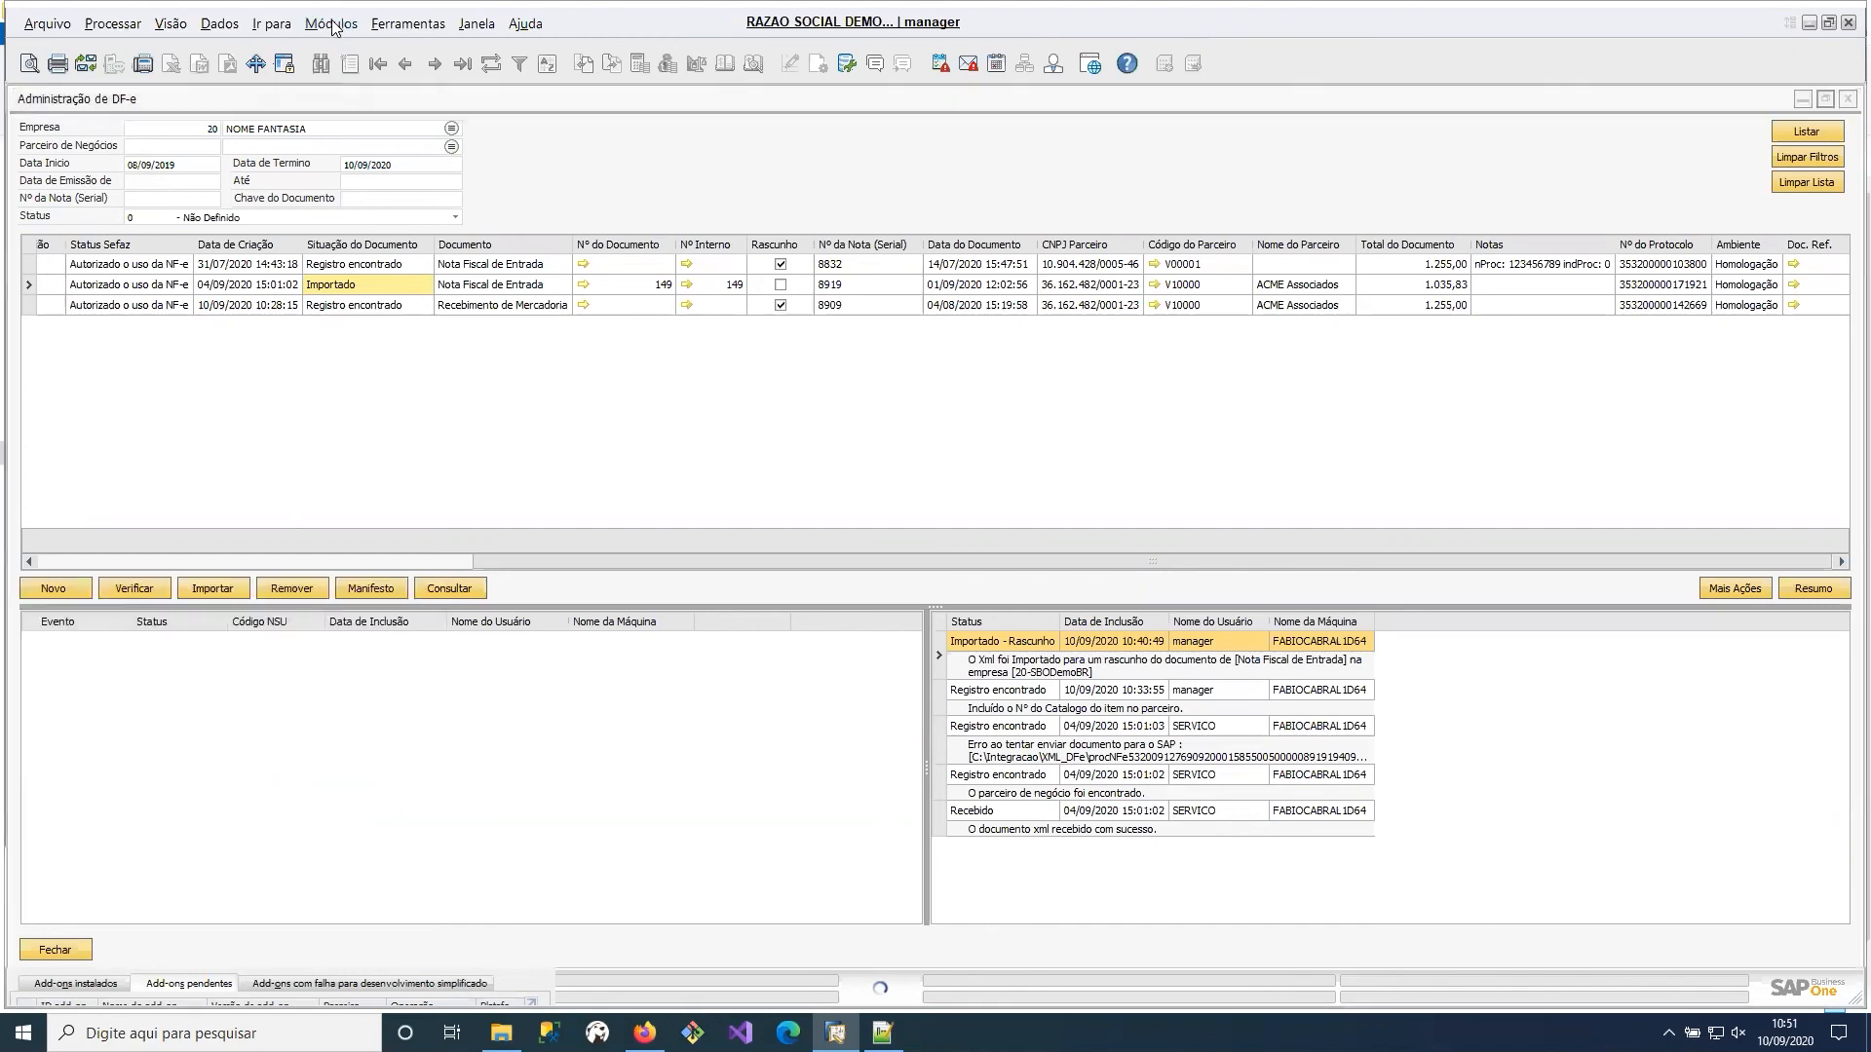
pyautogui.moveTo(454, 357)
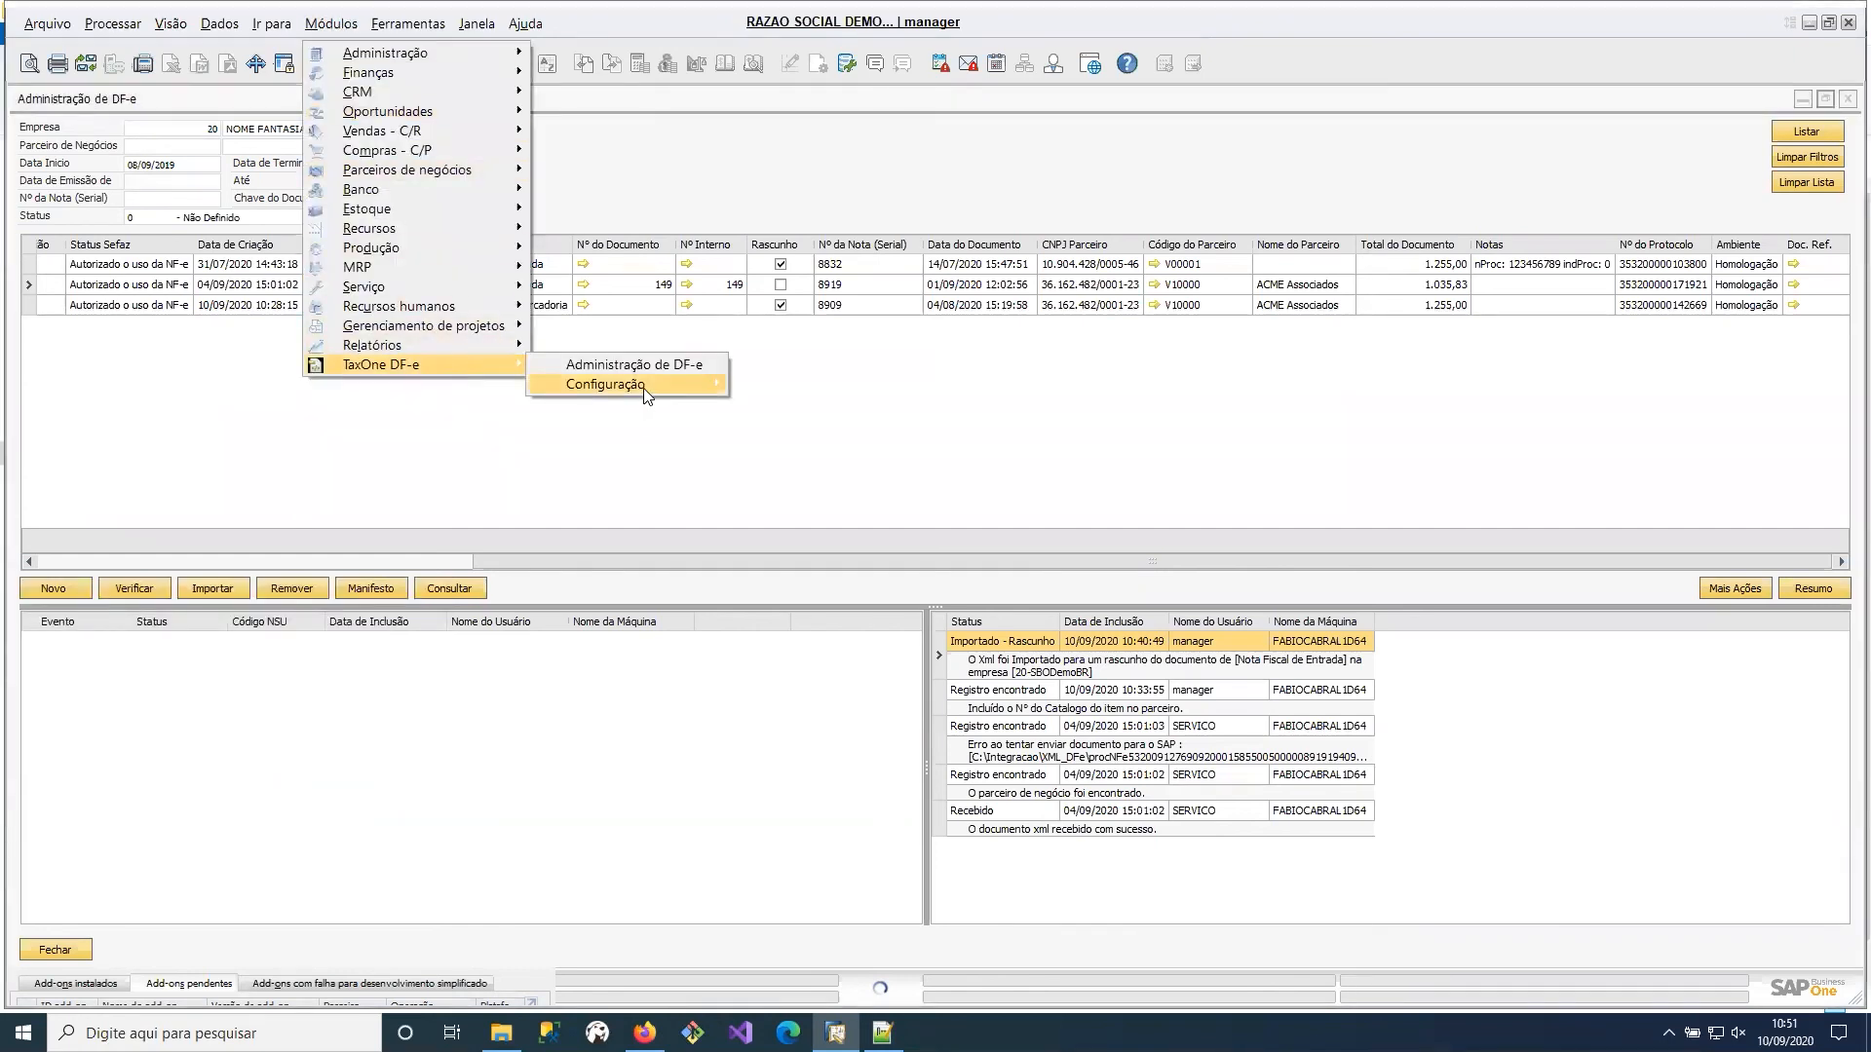
pyautogui.moveTo(644, 387)
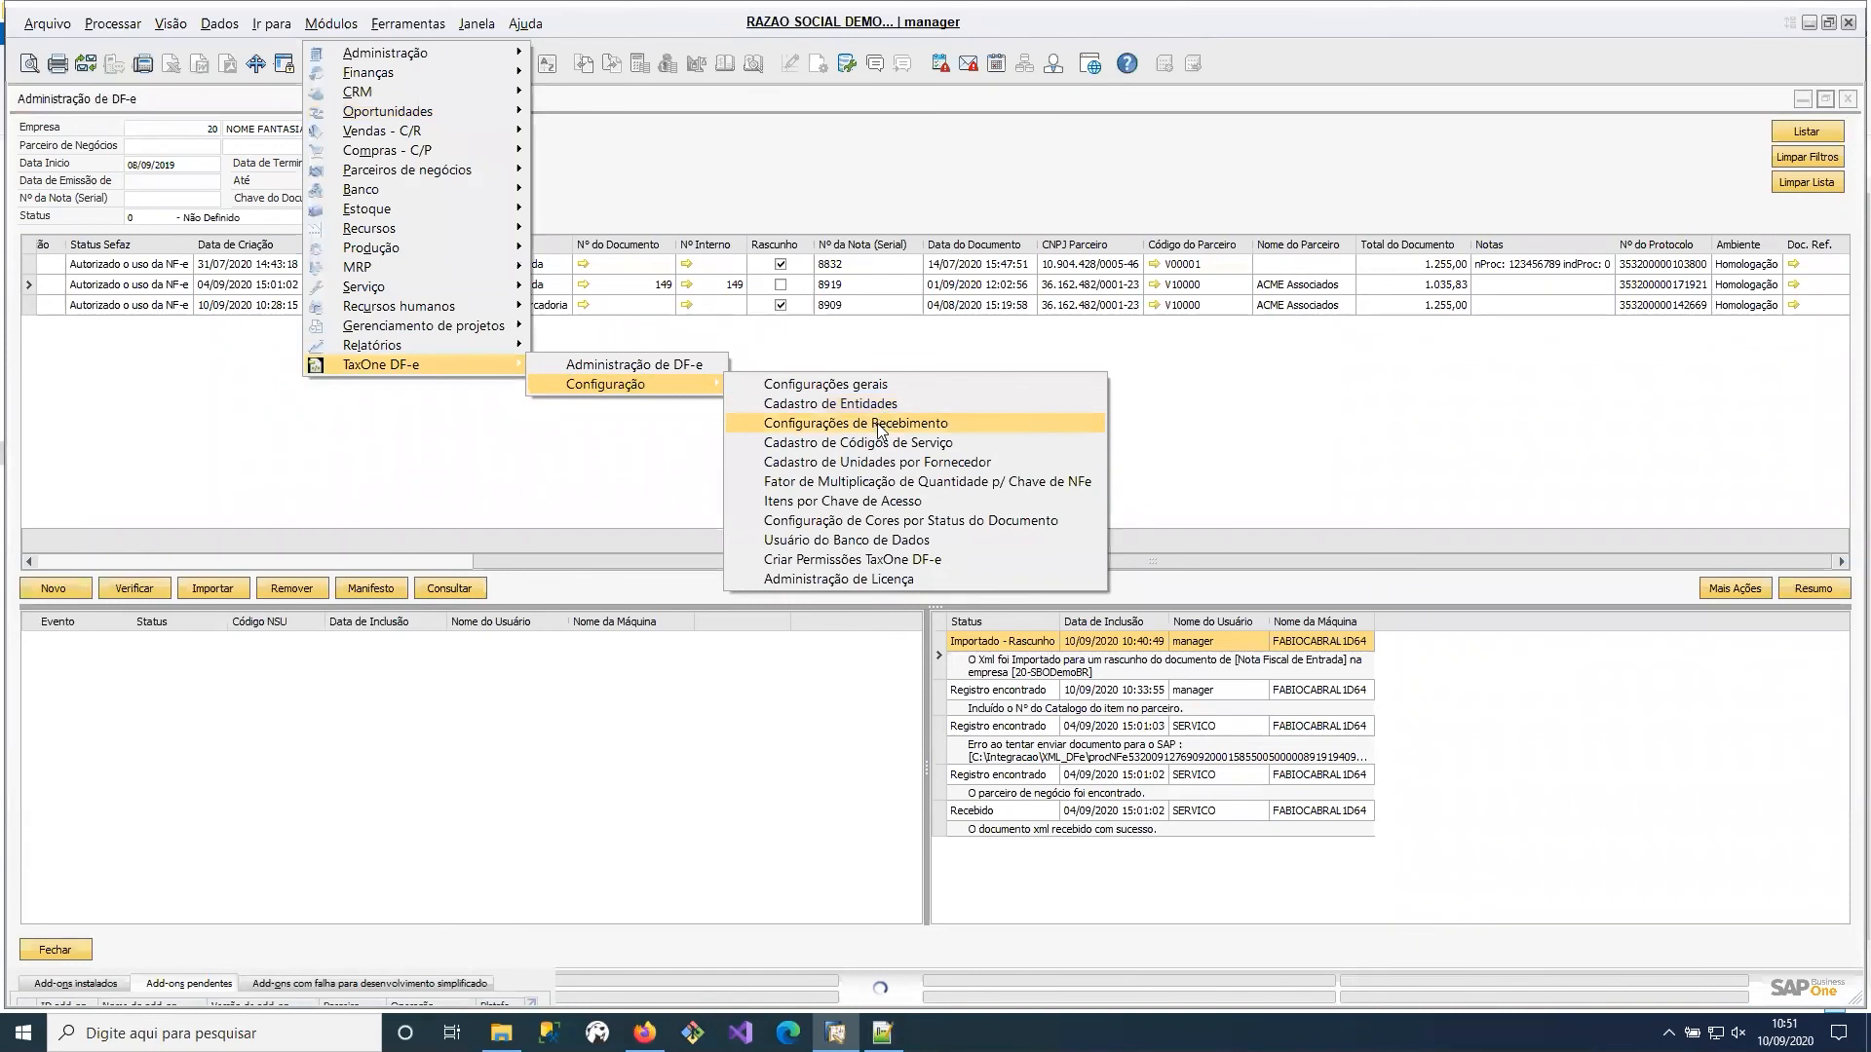
pyautogui.click(882, 429)
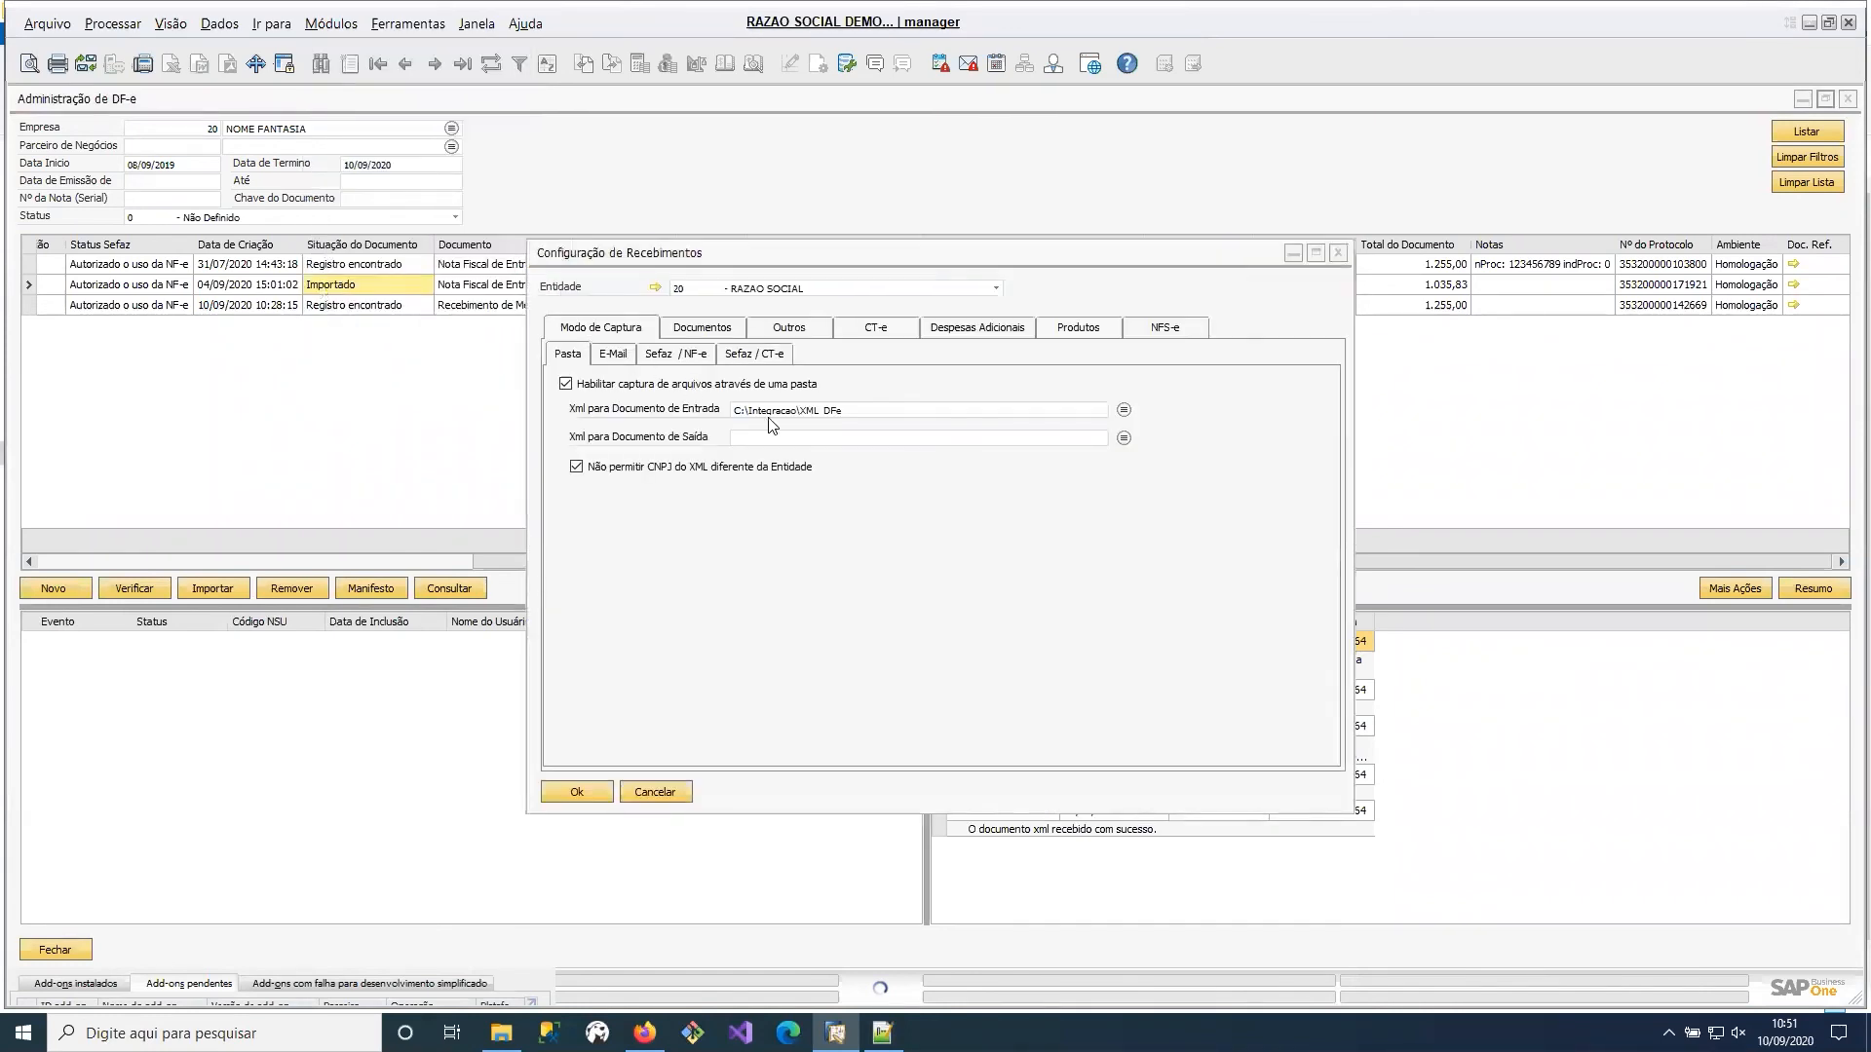
pyautogui.click(861, 408)
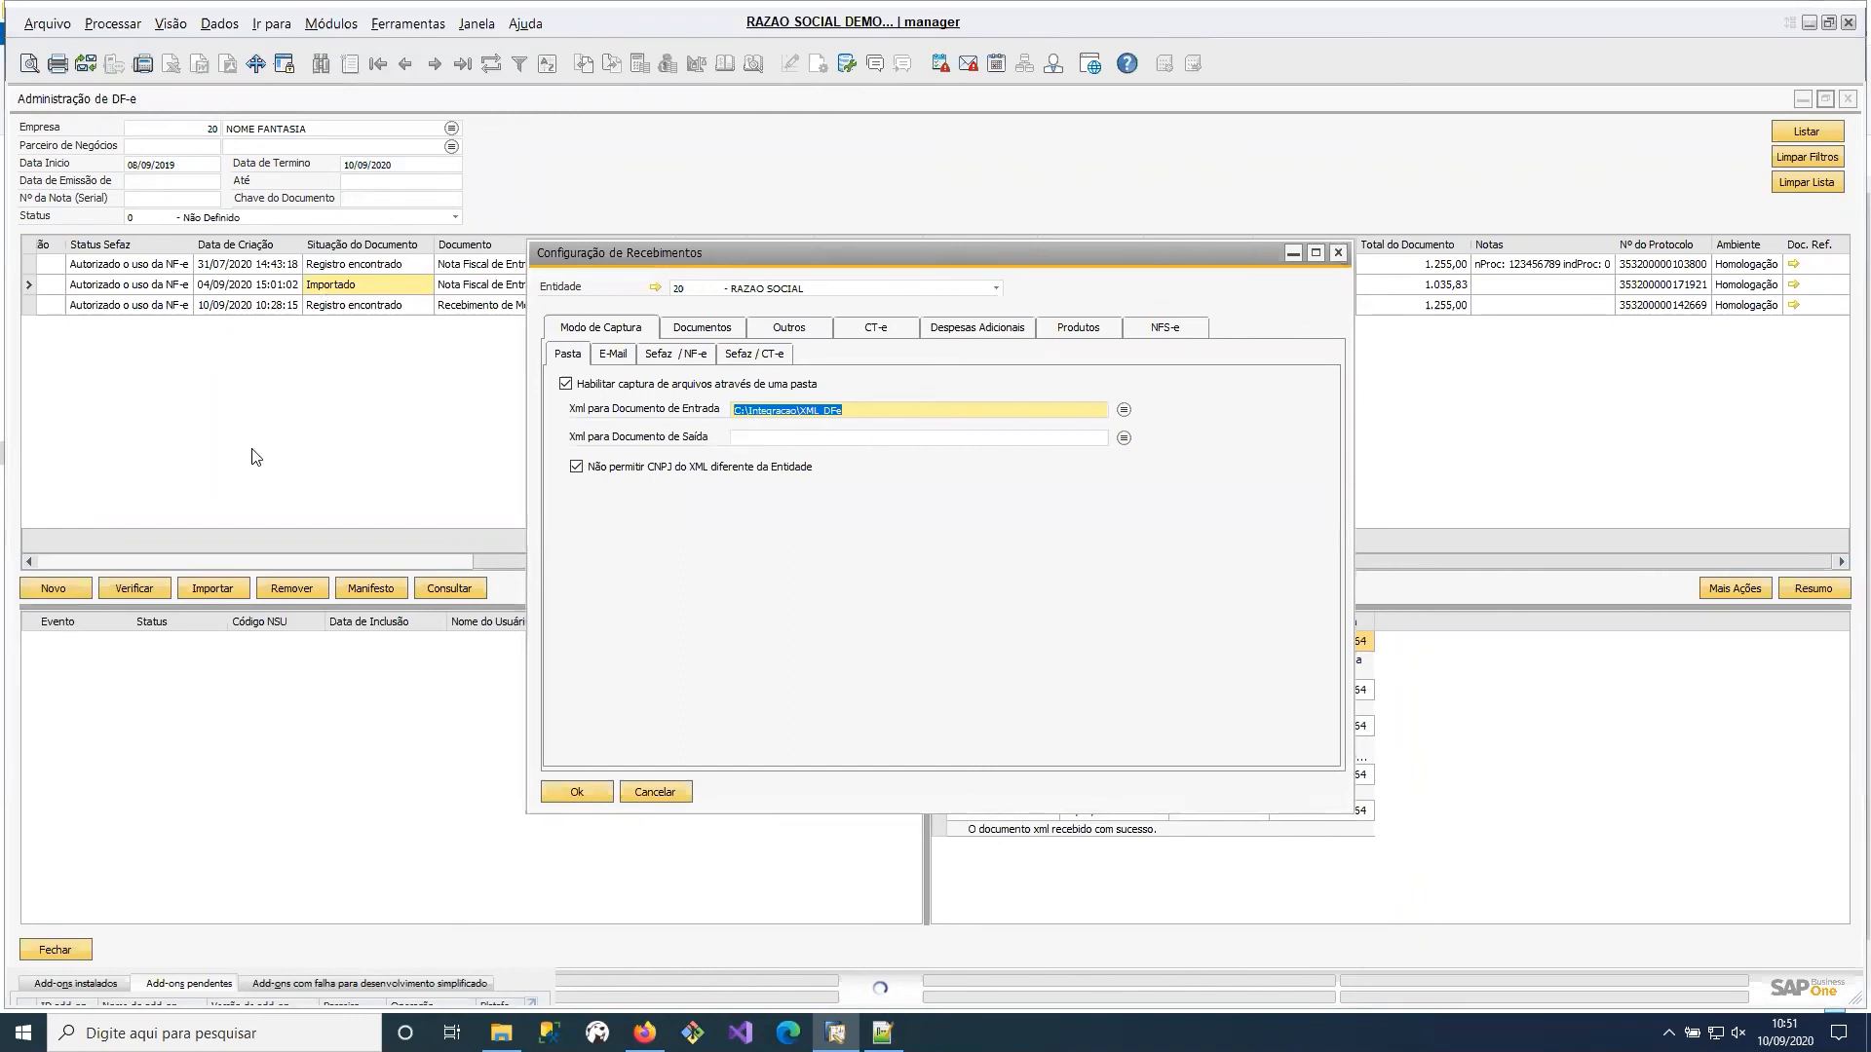
# Open the incoming NF-e batch capture with folder selection, look at the folder browser, and close it without choosing a folder.
pyautogui.click(65, 585)
pyautogui.moveTo(98, 592)
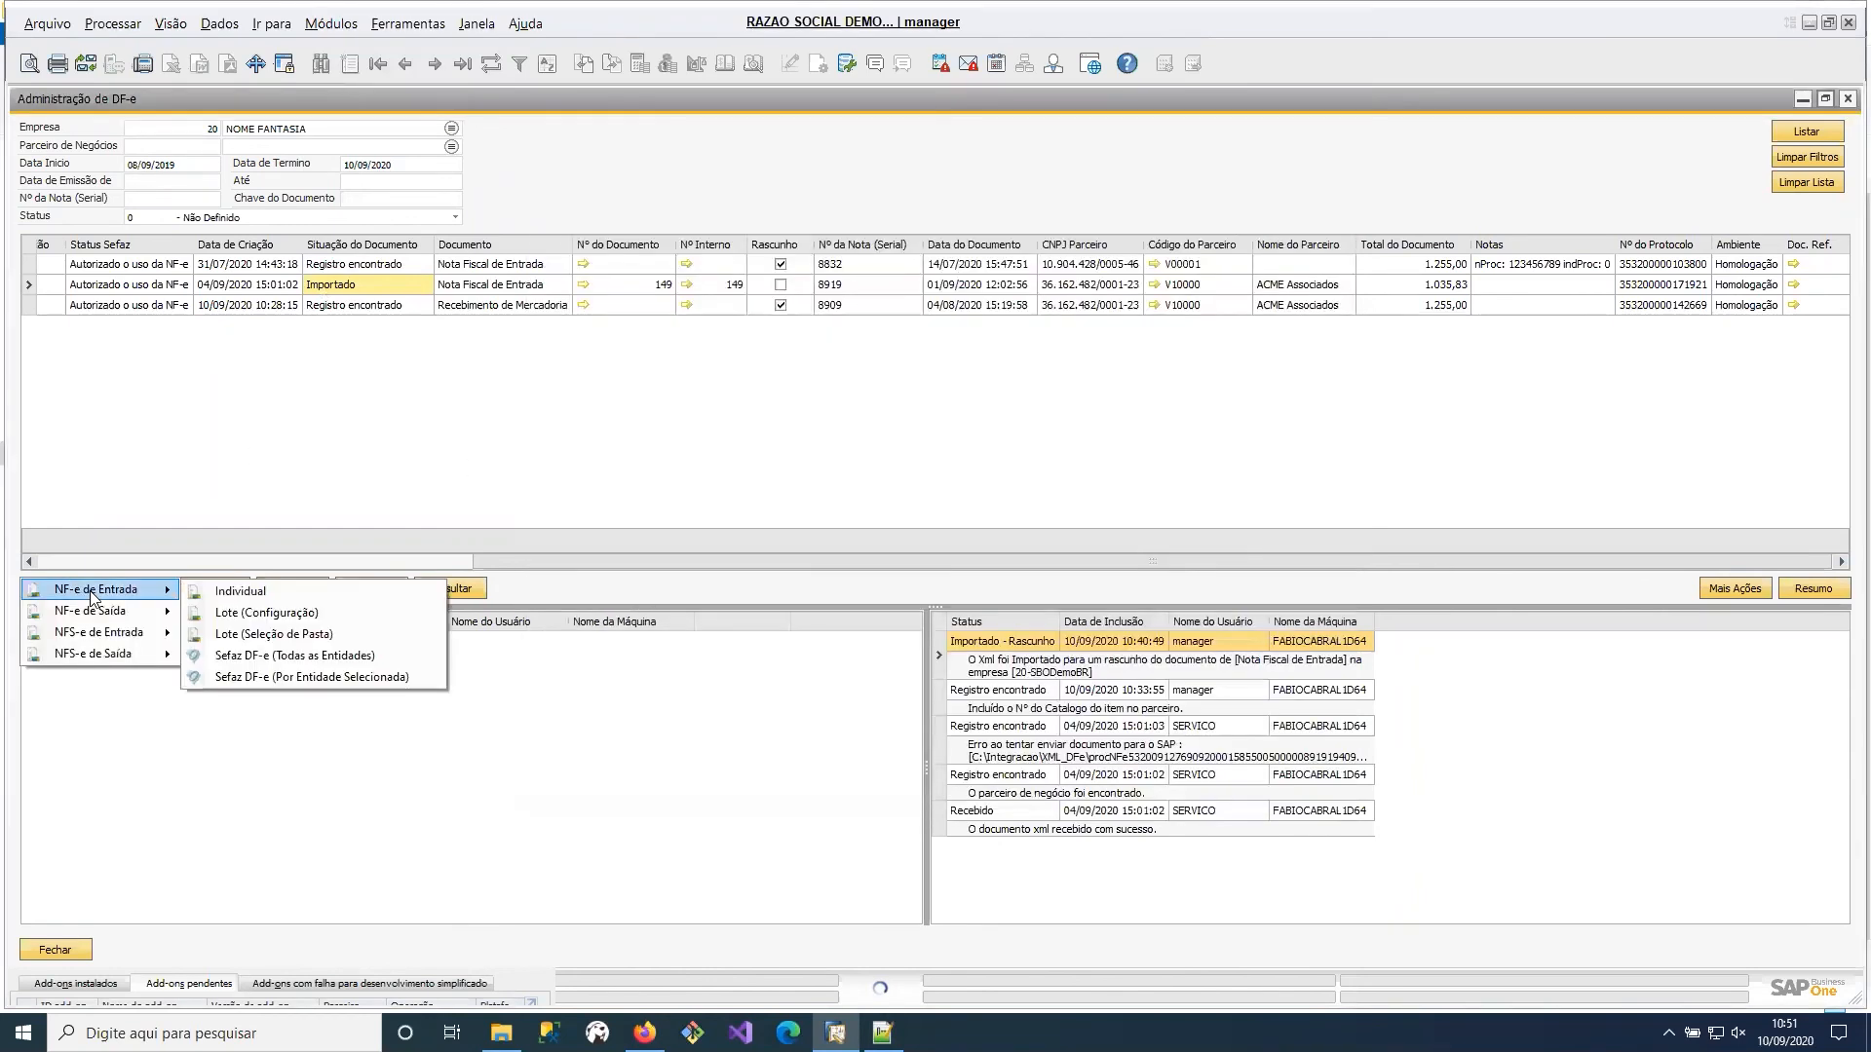
pyautogui.click(296, 638)
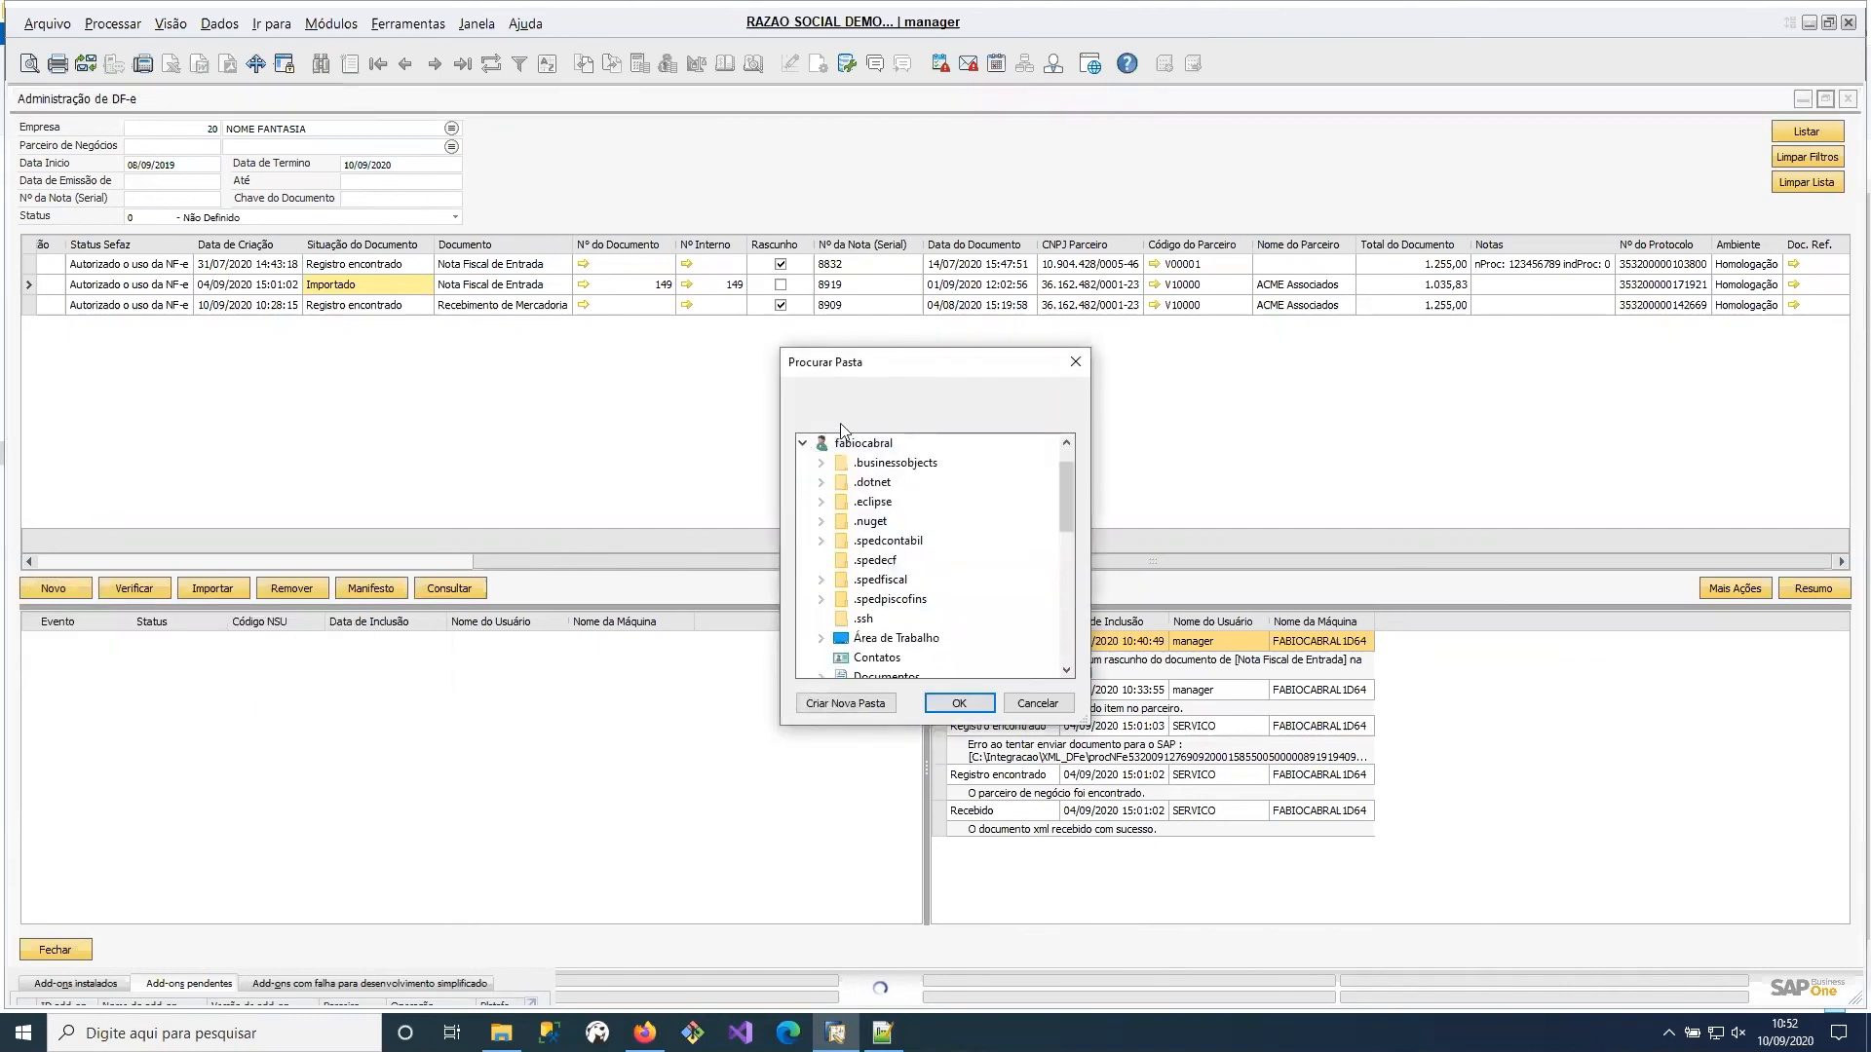
pyautogui.click(798, 443)
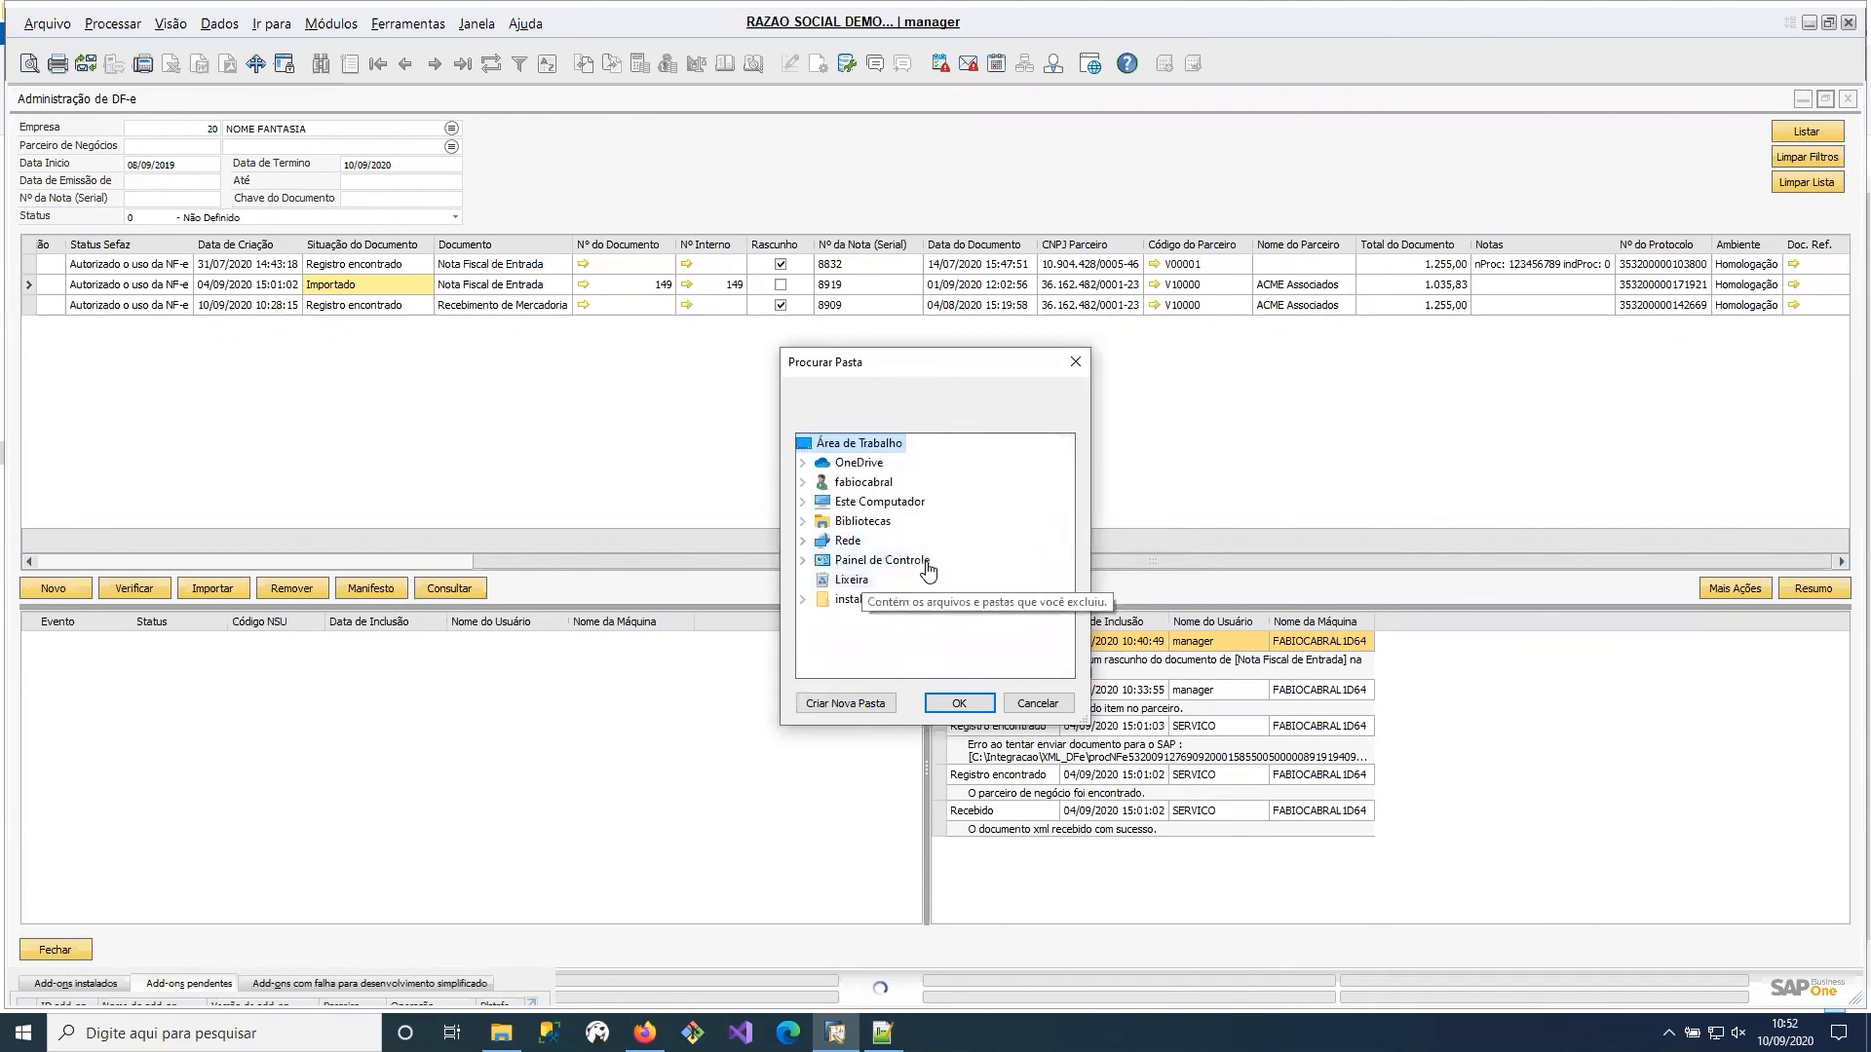
pyautogui.click(1076, 363)
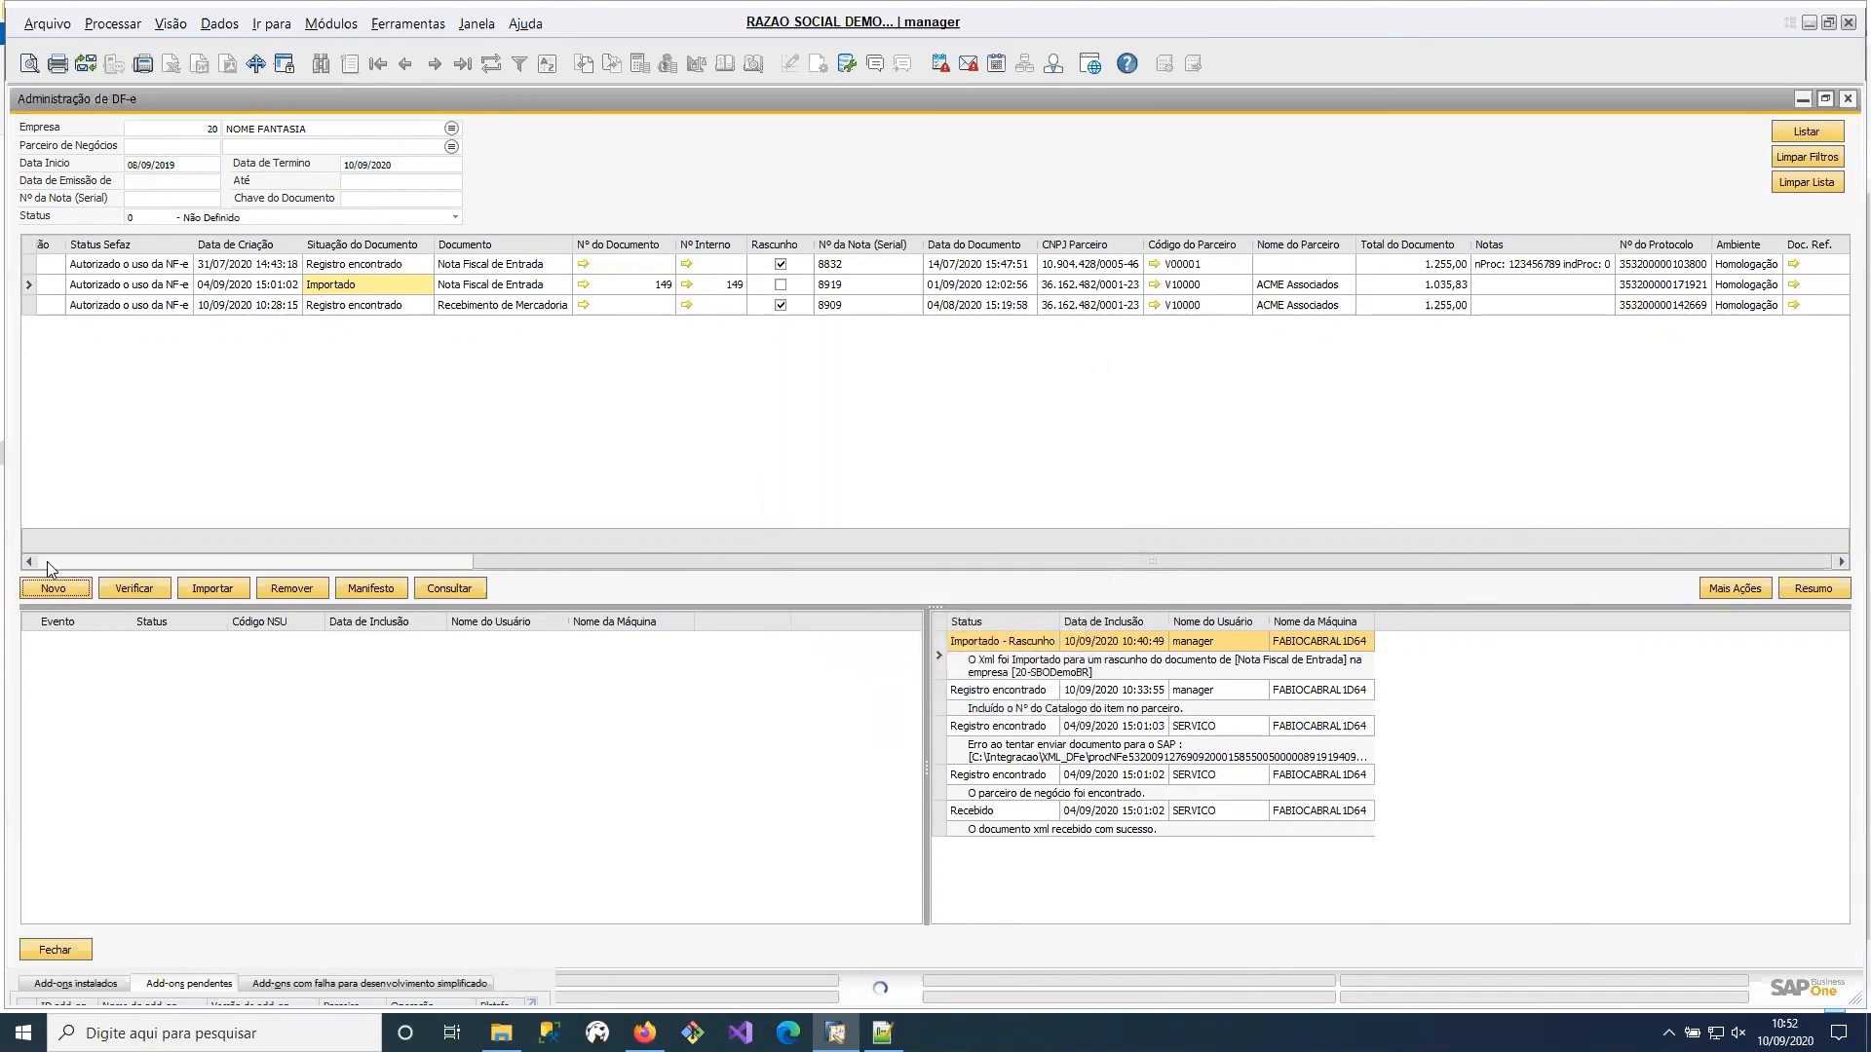
# Capture the incoming NF-e files in batch from the folder defined in the configuration.
pyautogui.click(72, 562)
pyautogui.click(63, 581)
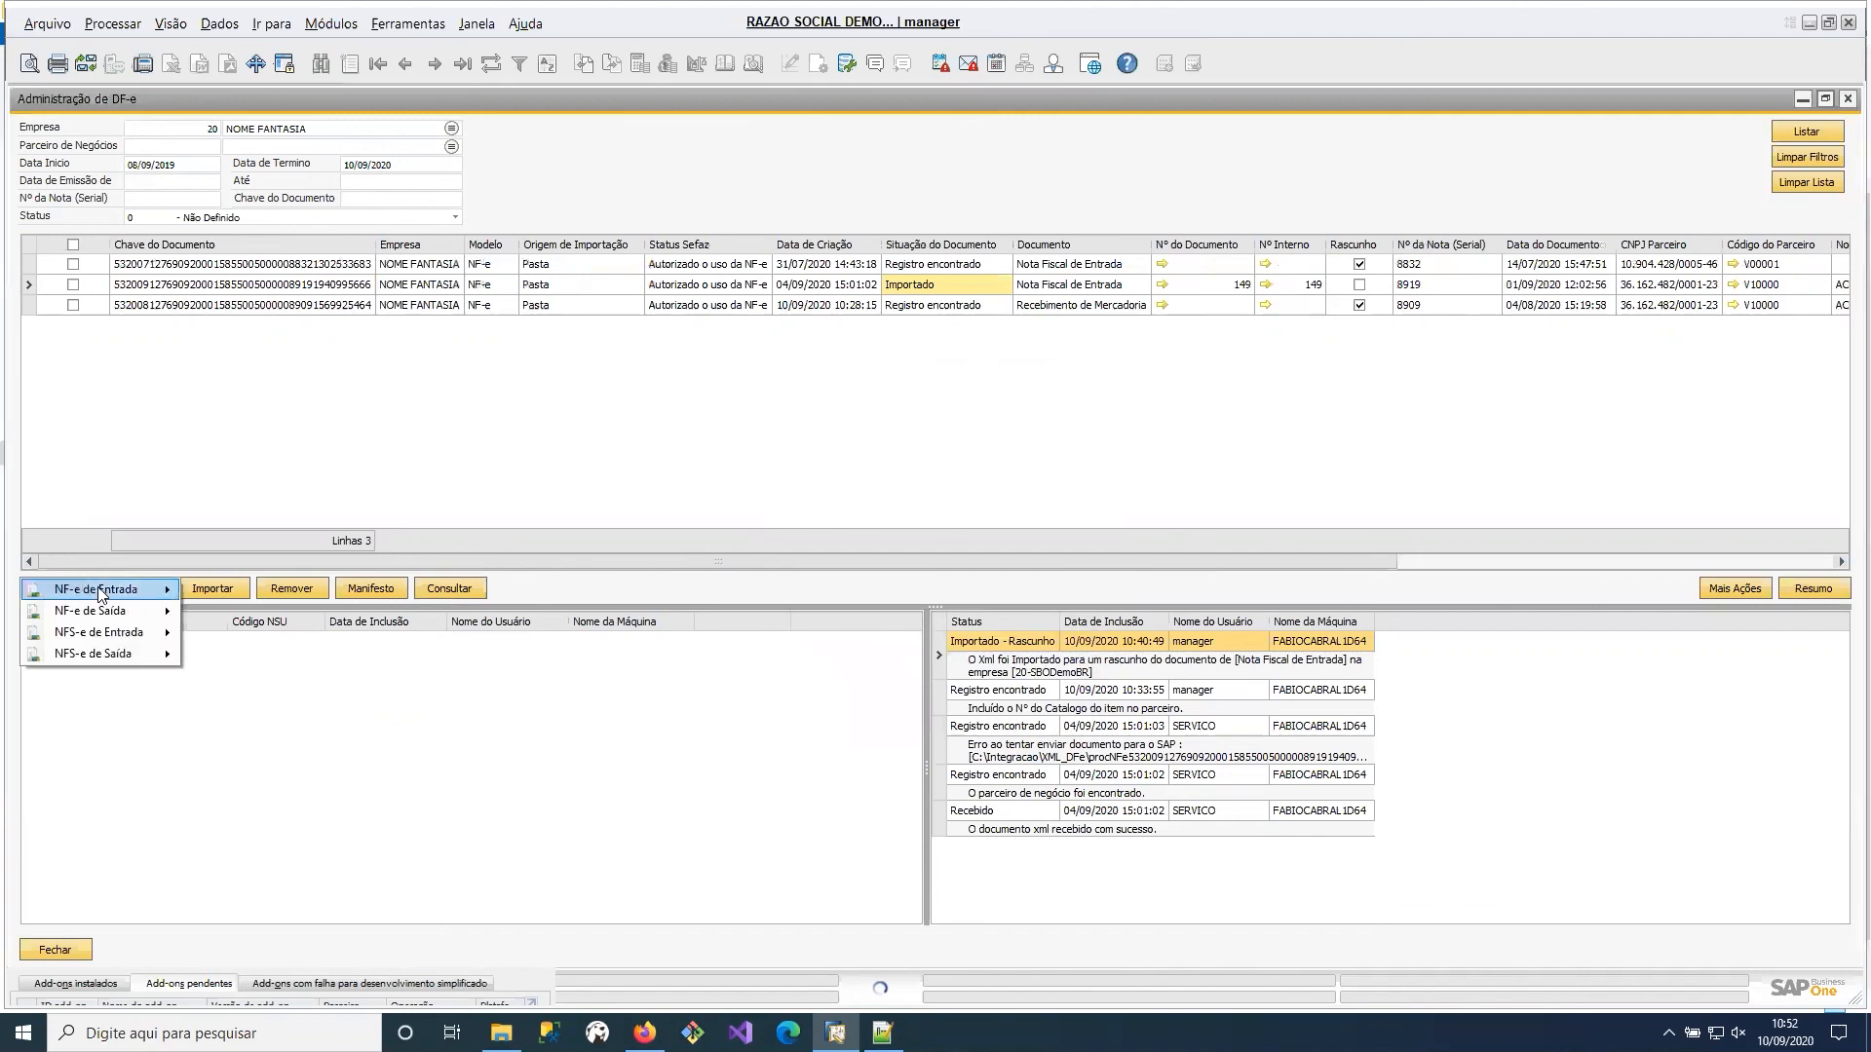
pyautogui.moveTo(98, 589)
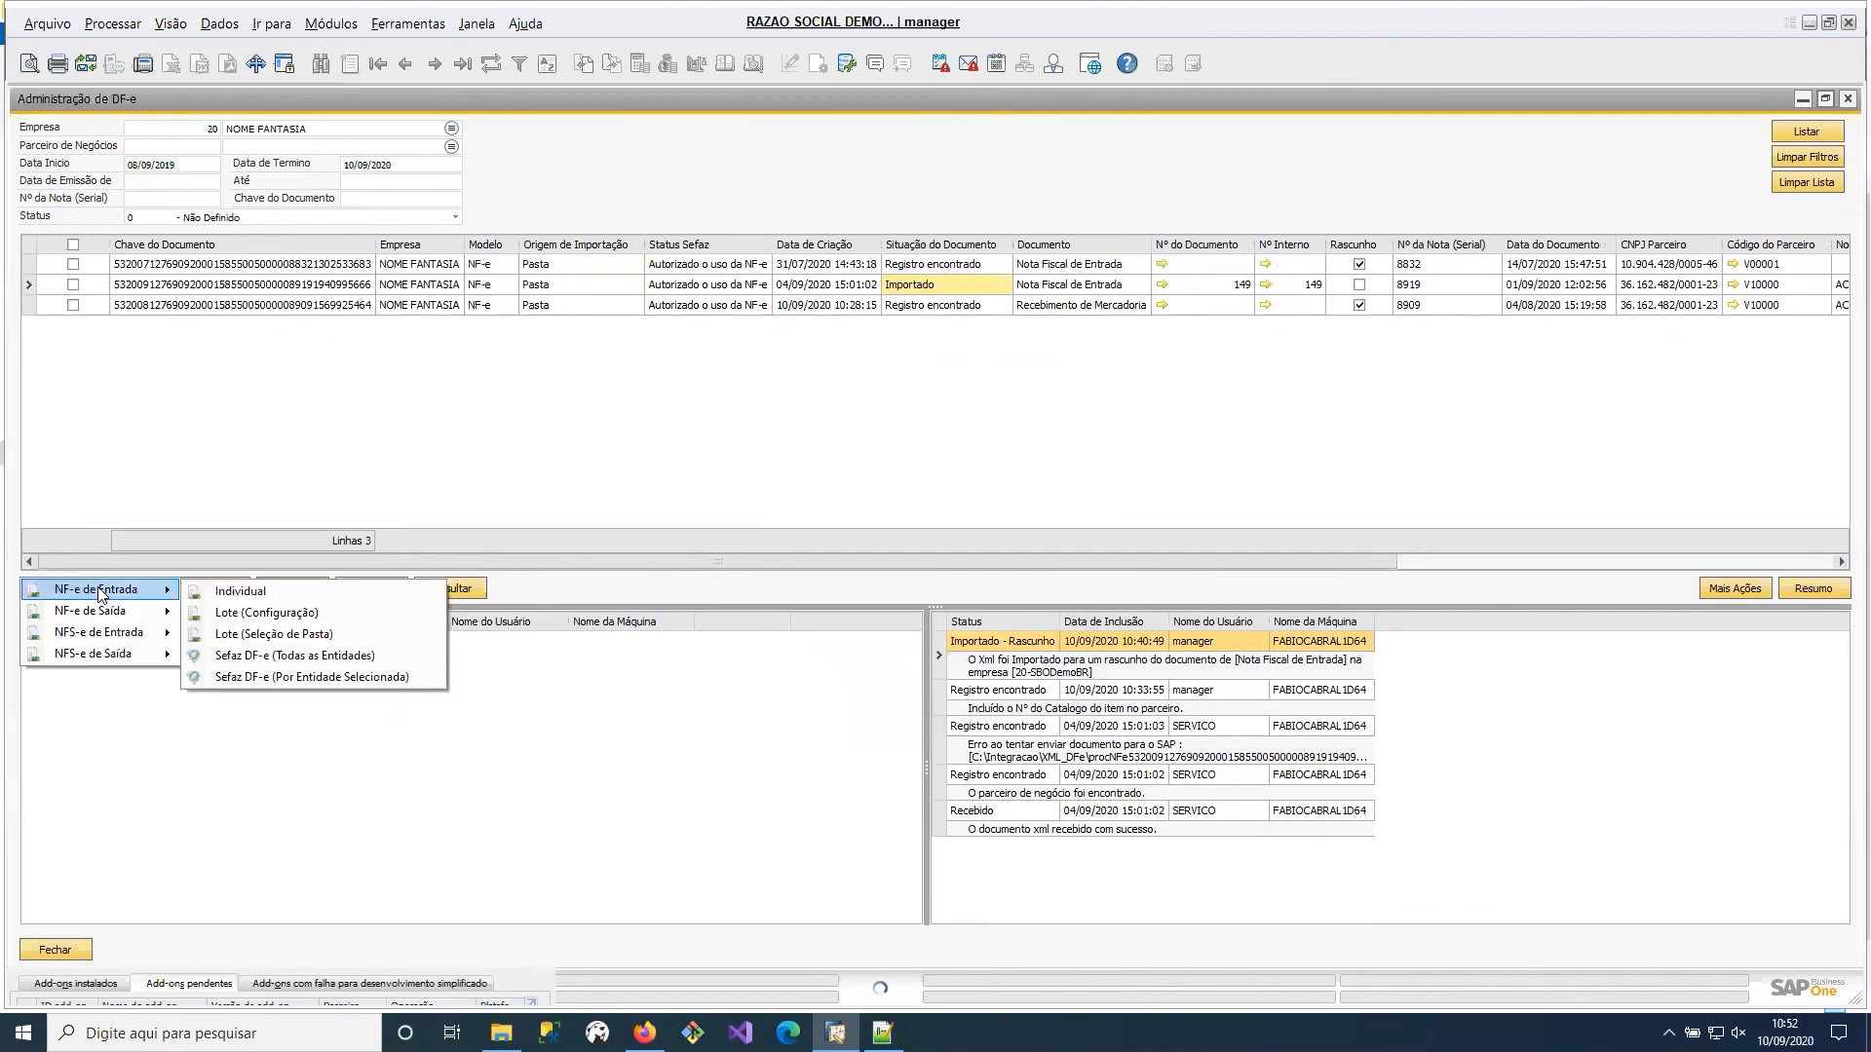
pyautogui.click(272, 614)
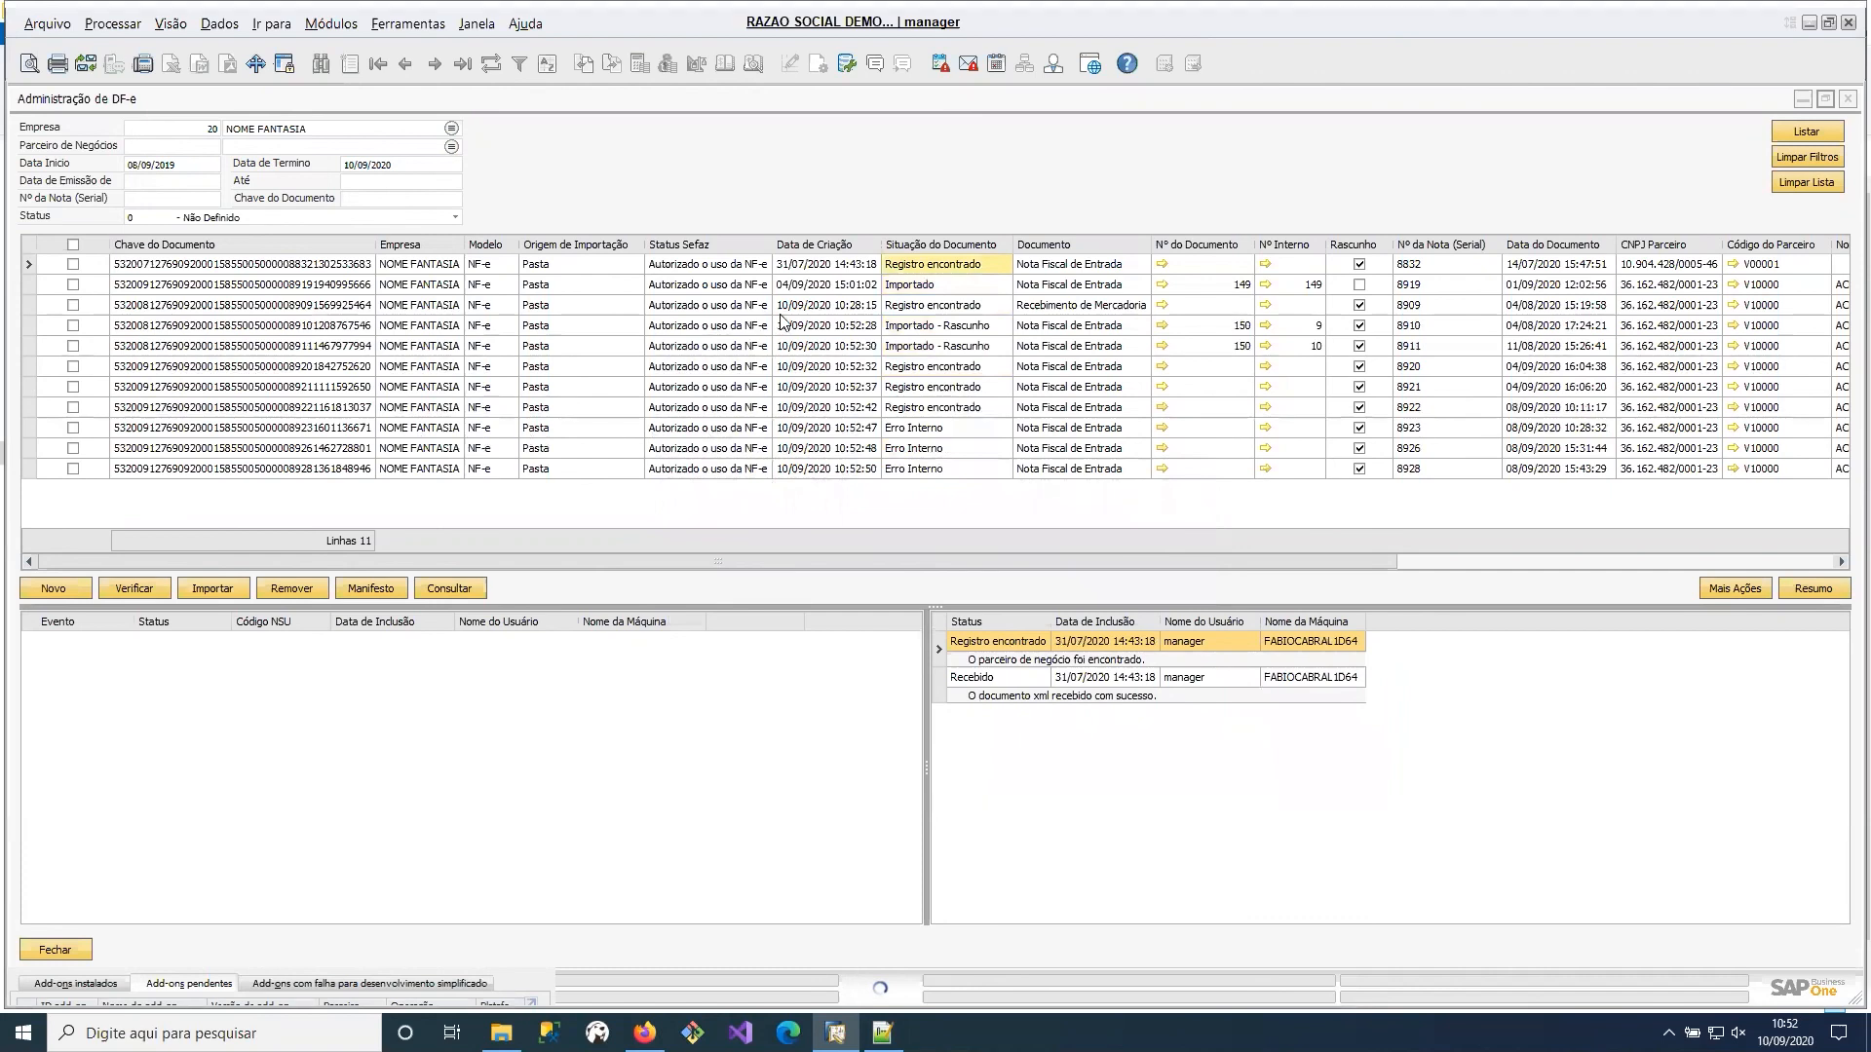
# Check the status history and internal document references of the newly captured invoices 8911 and 8910.
pyautogui.click(633, 345)
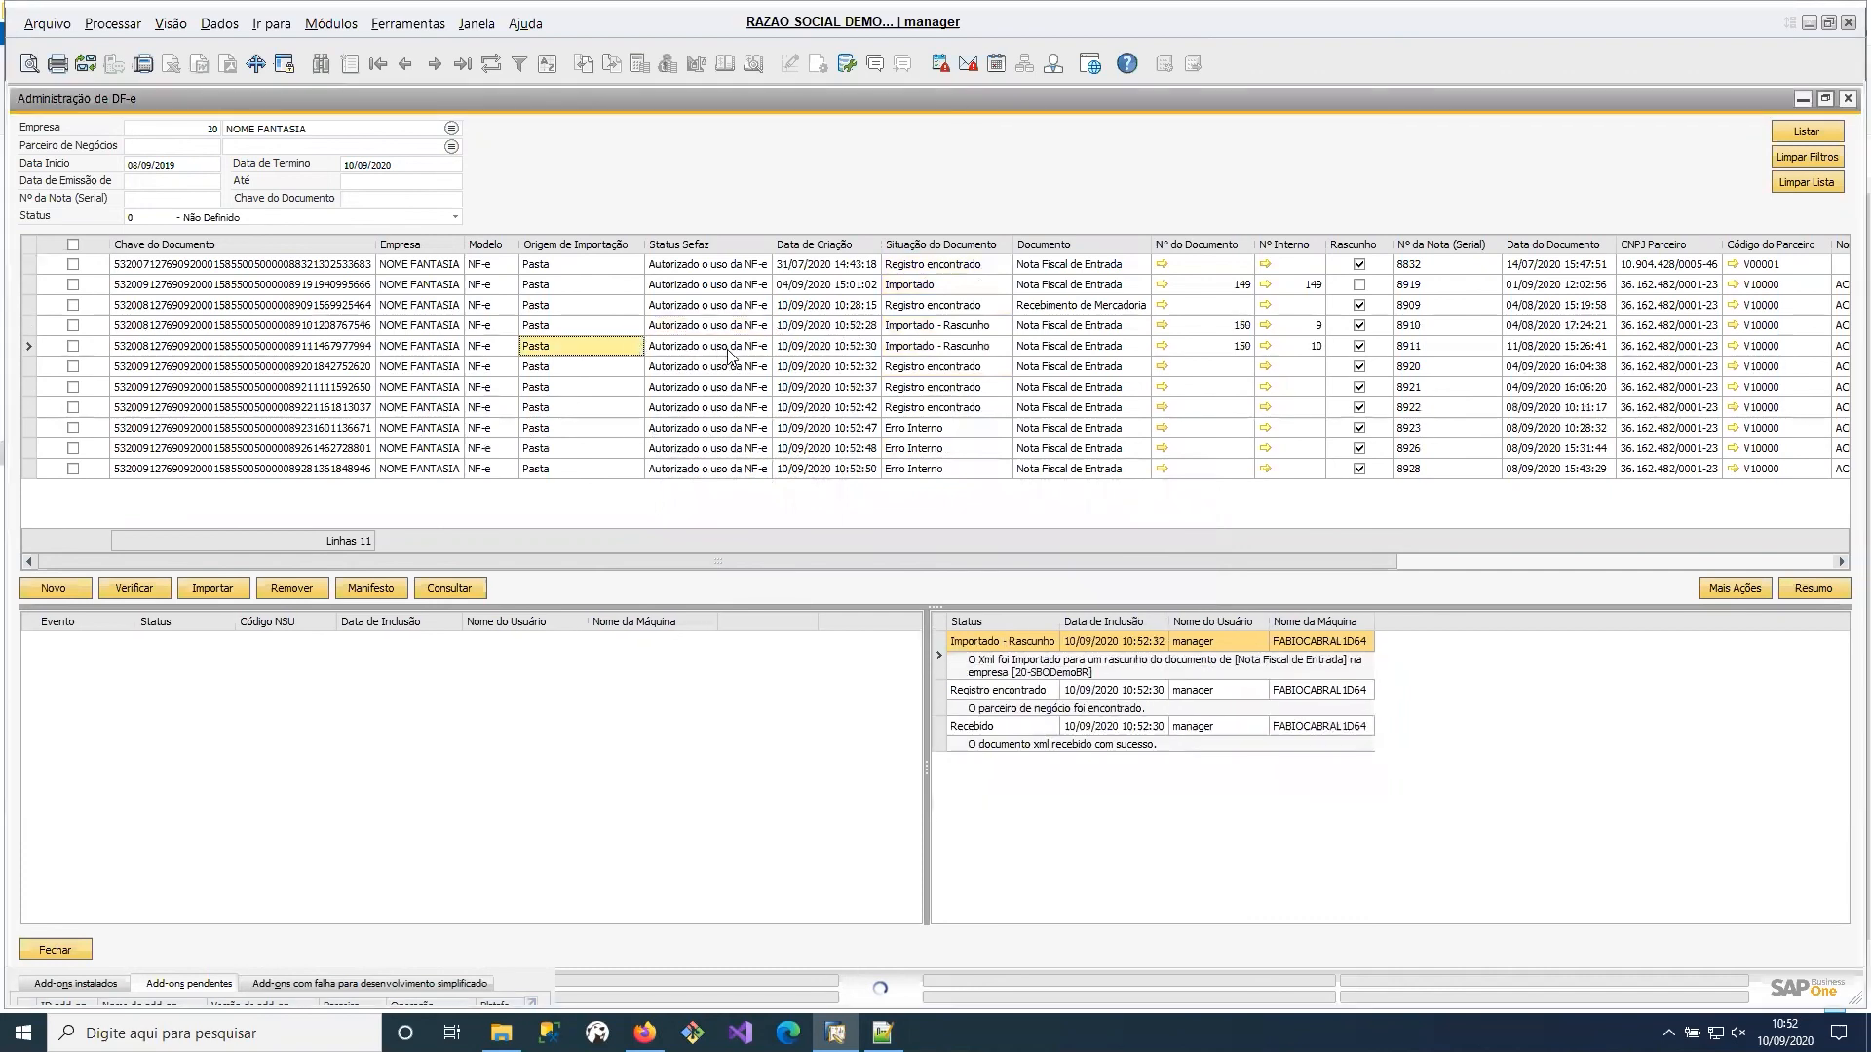
pyautogui.click(784, 327)
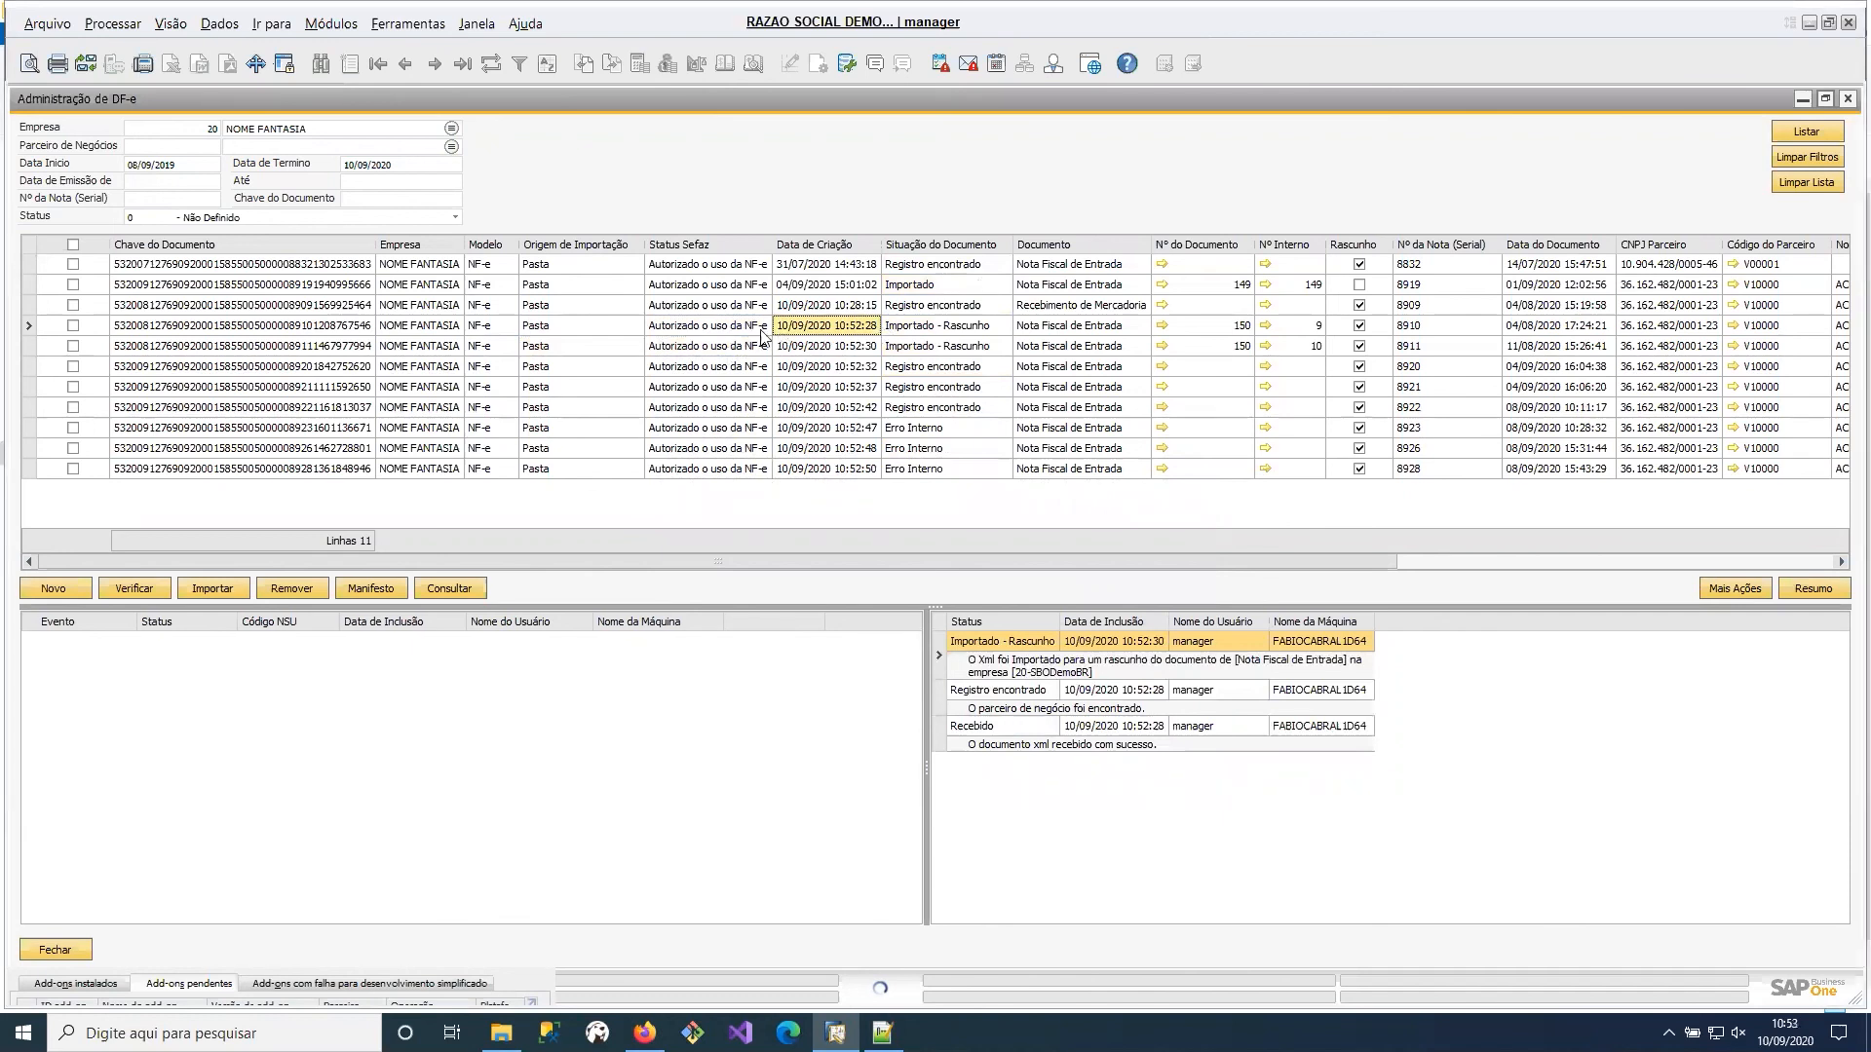
pyautogui.click(1299, 334)
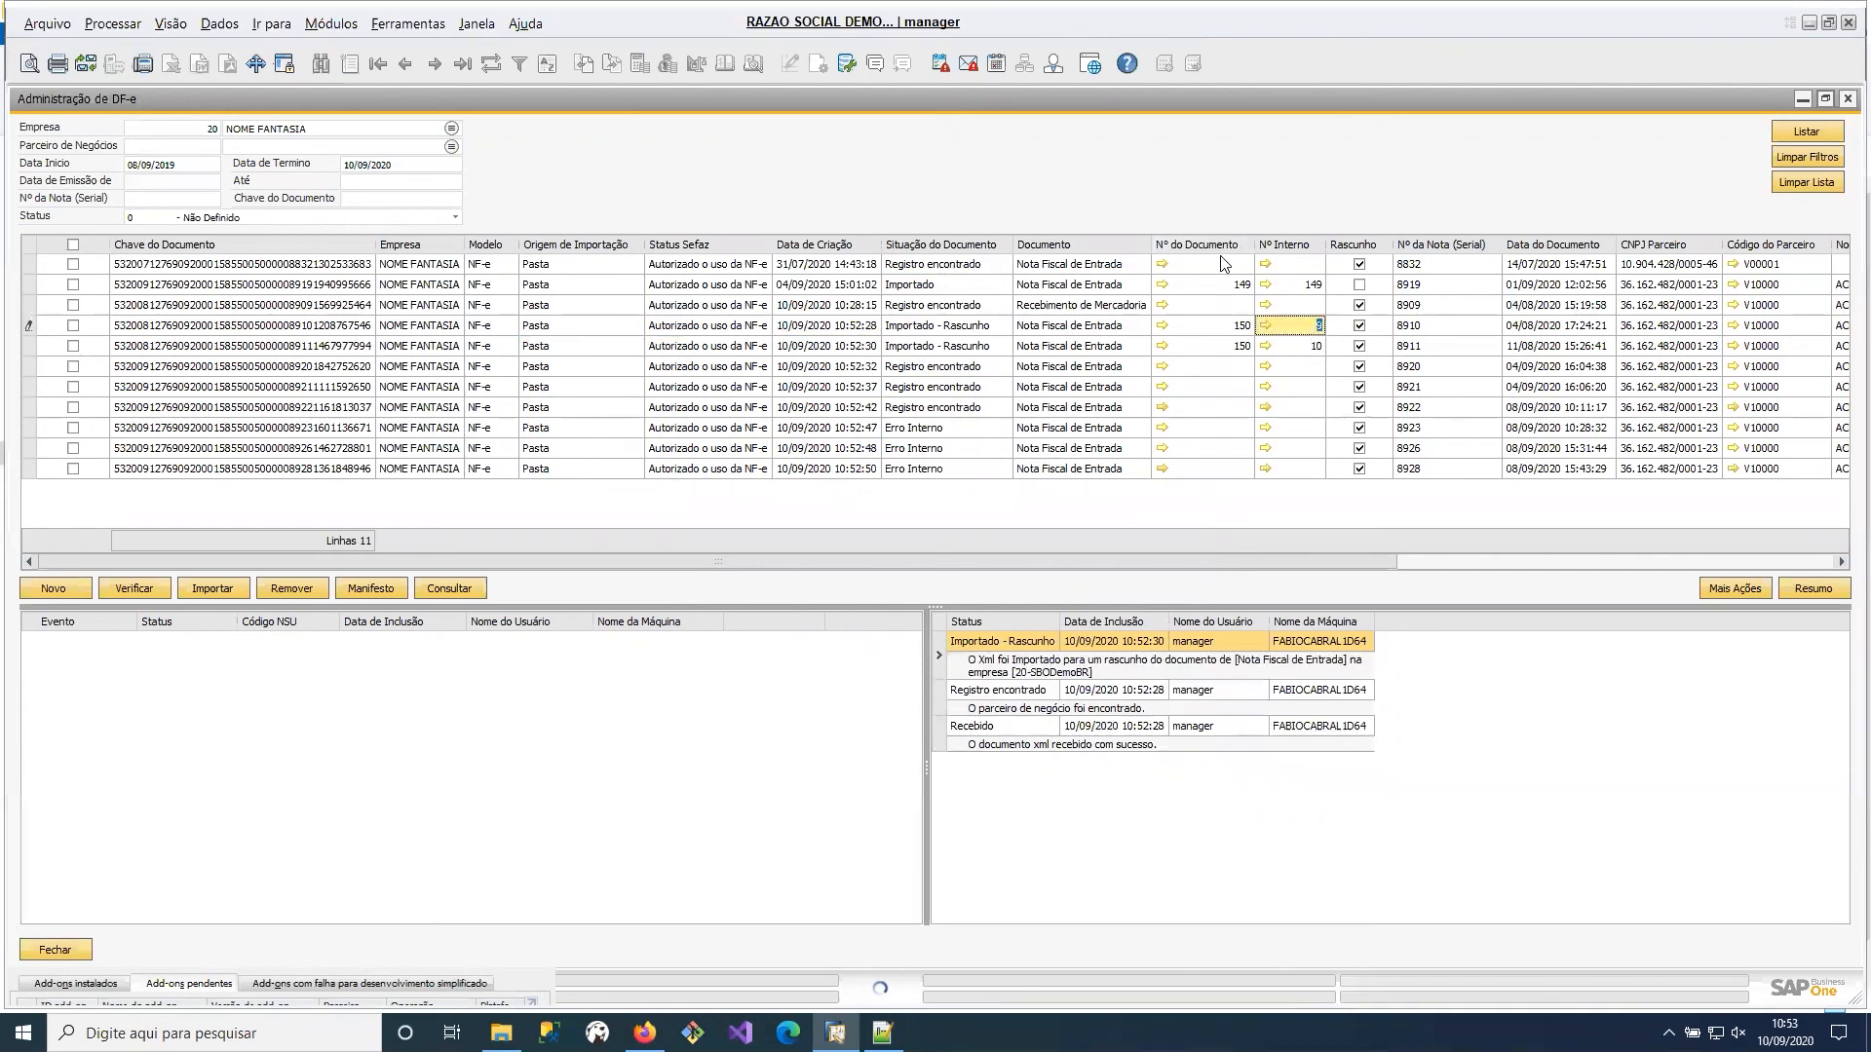
pyautogui.click(1233, 347)
pyautogui.click(1280, 330)
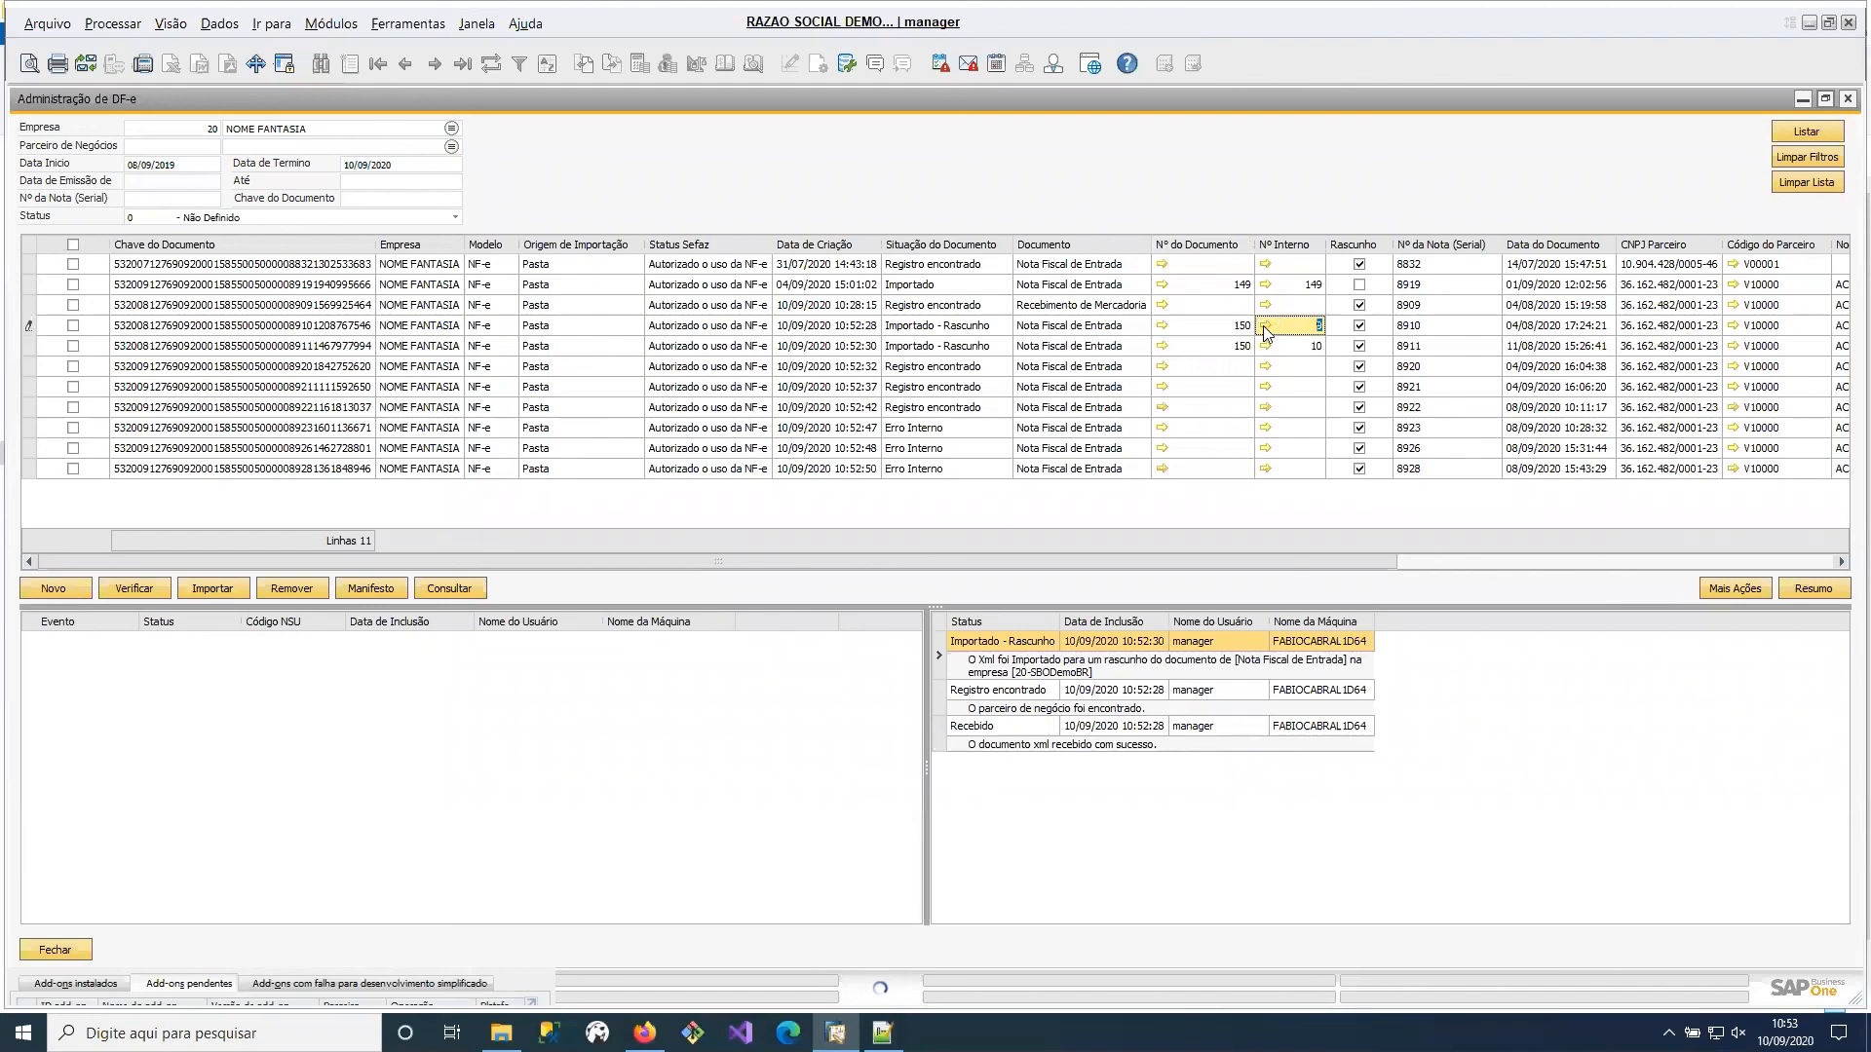
# Open the draft incoming invoice linked to NF-e 8911, inspect its tax details, and close it.
pyautogui.click(1266, 348)
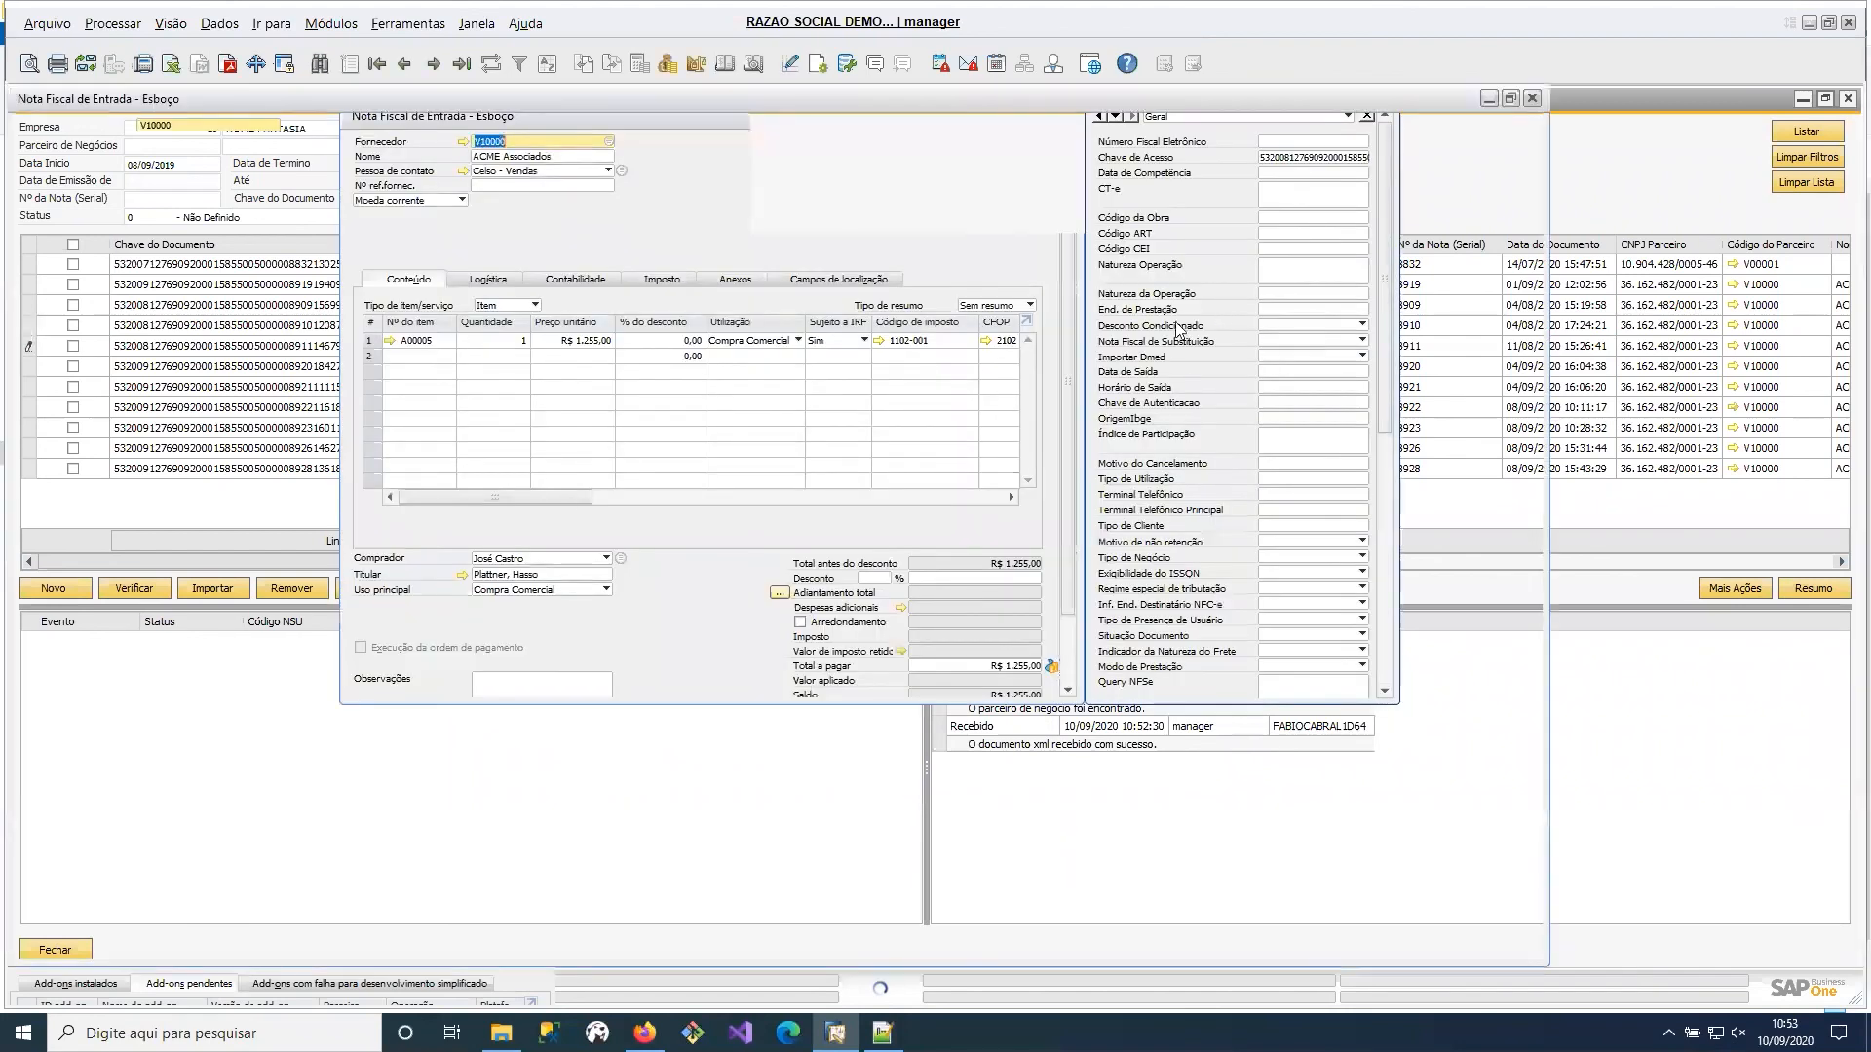
pyautogui.click(1045, 114)
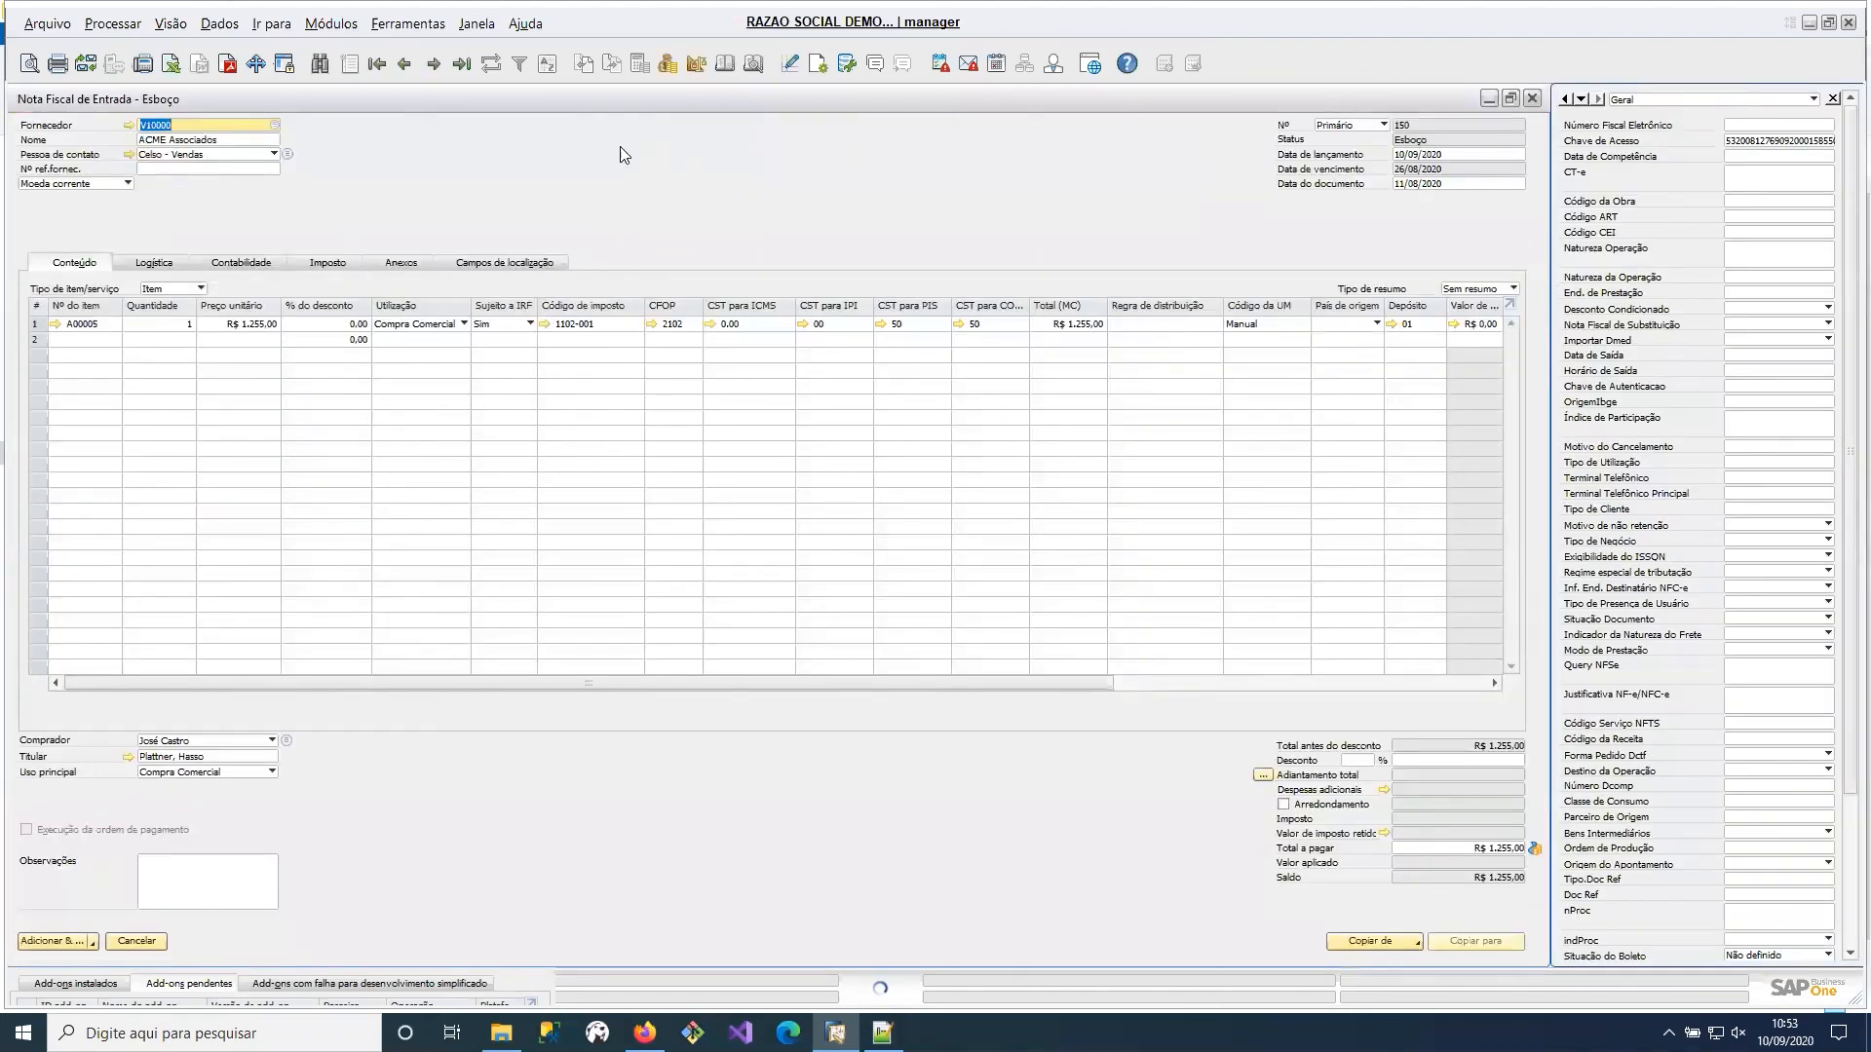
pyautogui.click(316, 266)
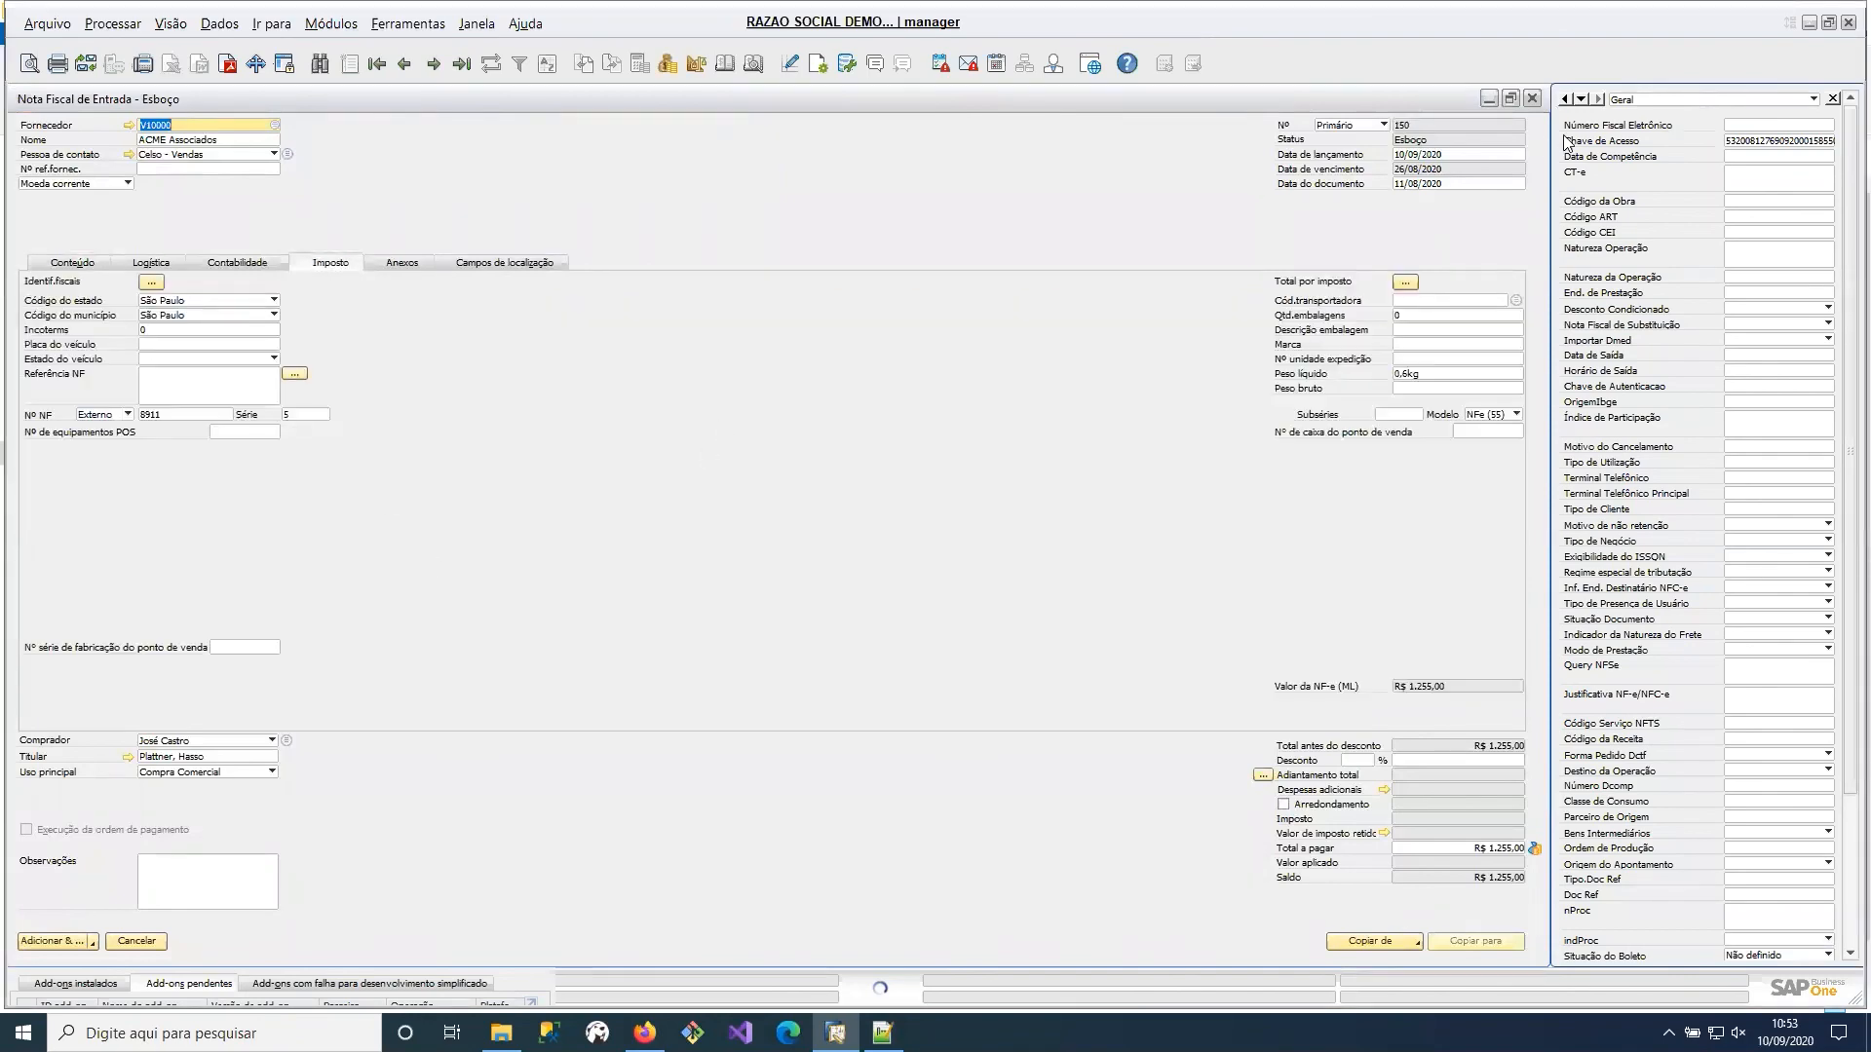
pyautogui.click(1533, 98)
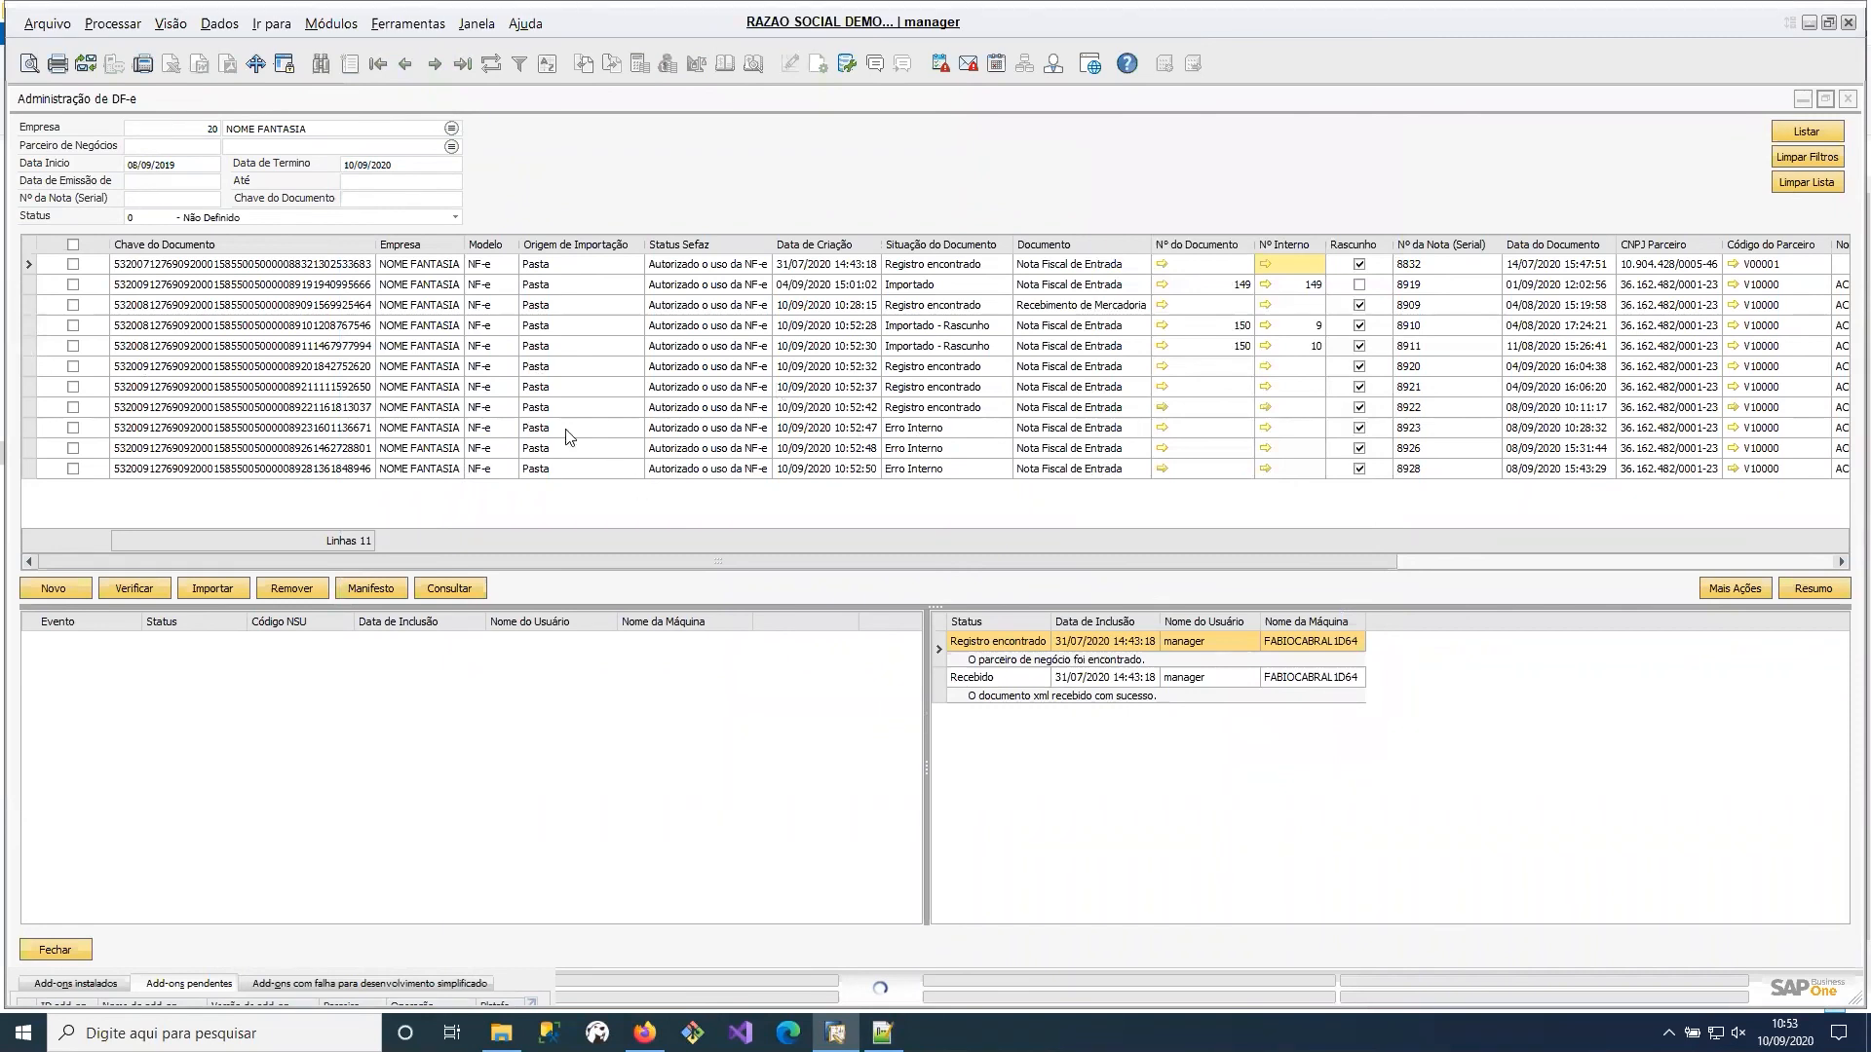
# Run the duplicate check on invoice 8923, update its document reference from the matching record, and close the check.
pyautogui.click(416, 430)
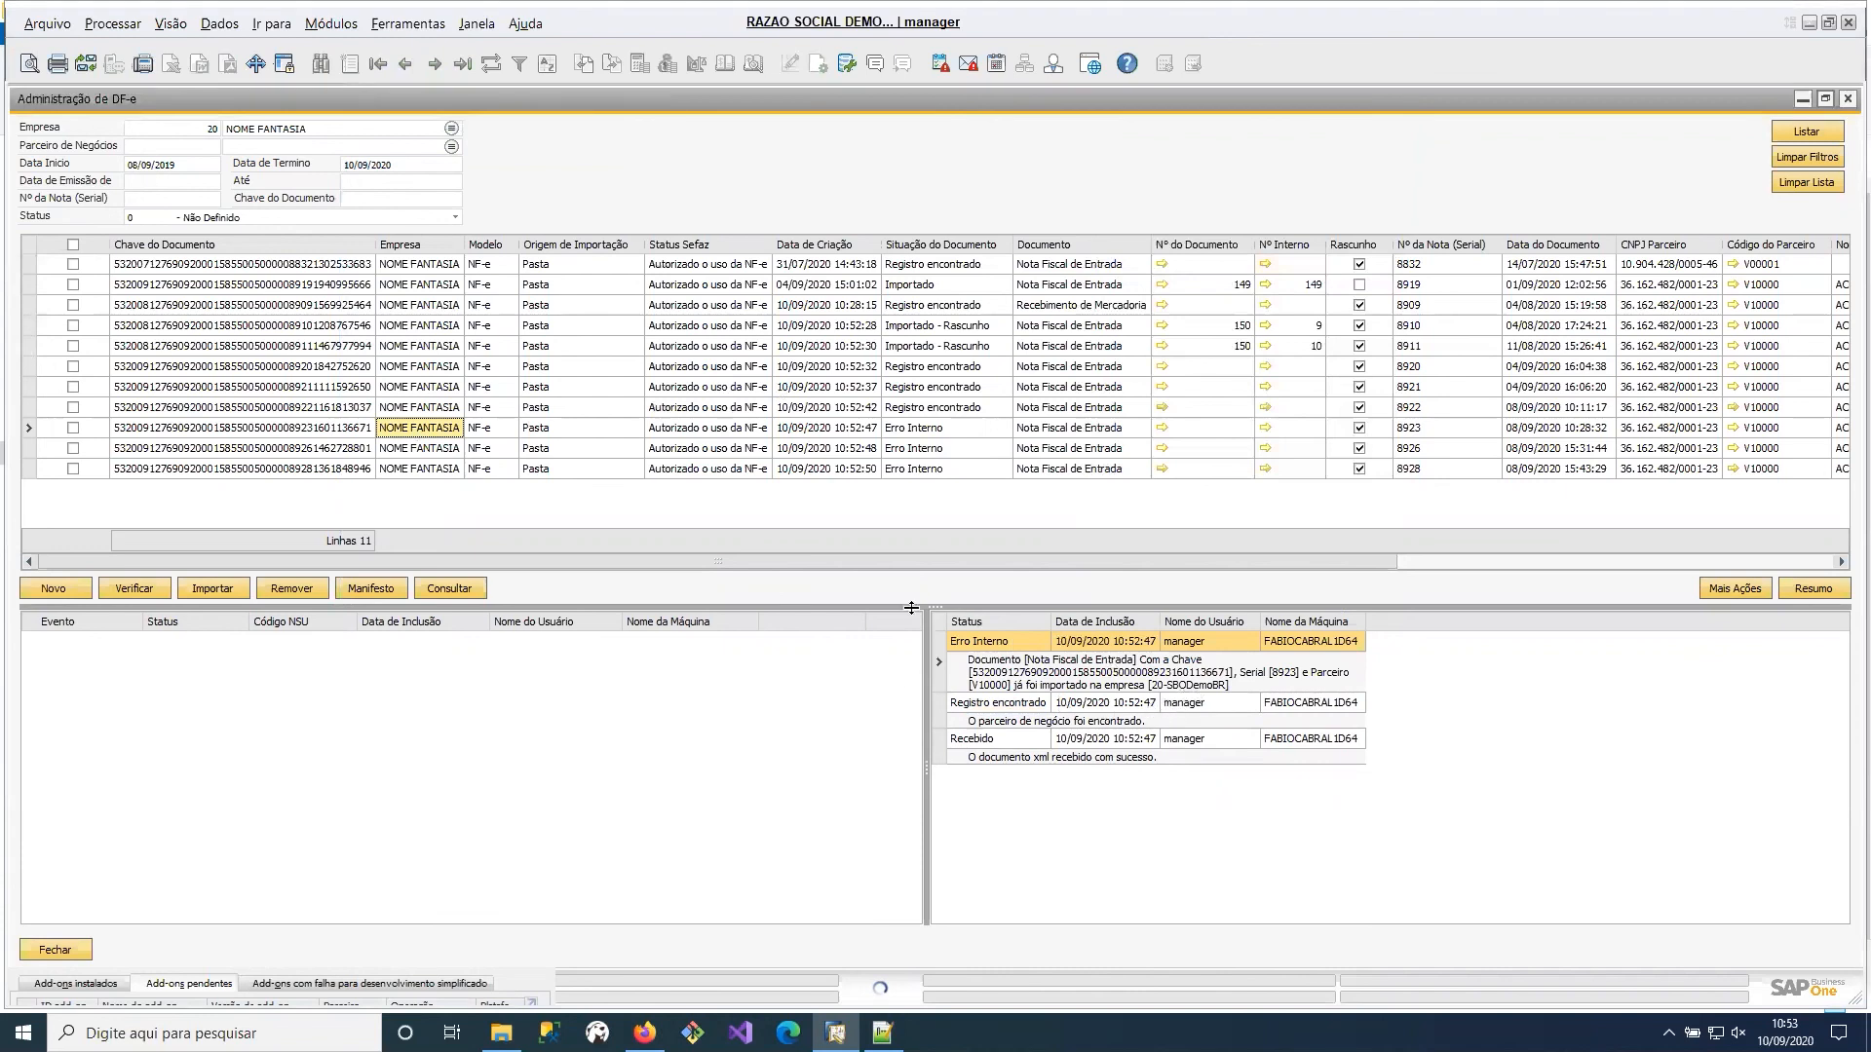
pyautogui.click(73, 427)
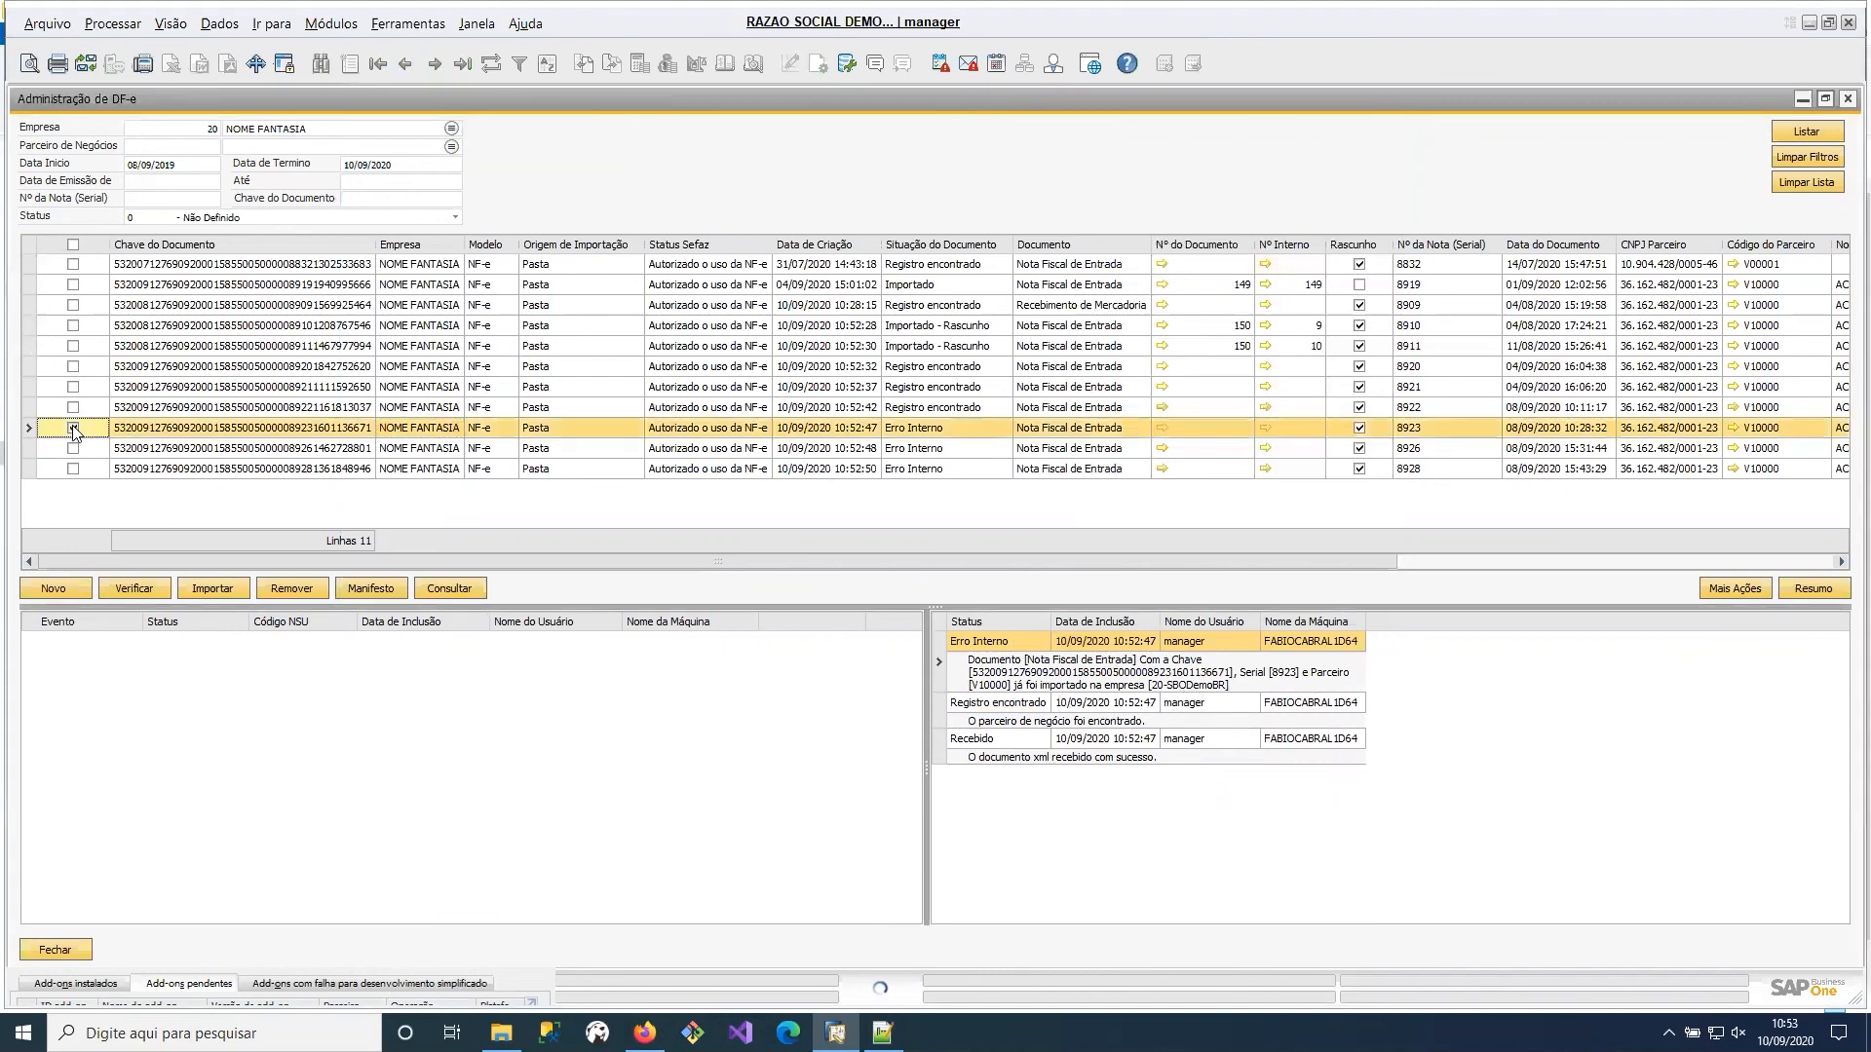
pyautogui.click(125, 588)
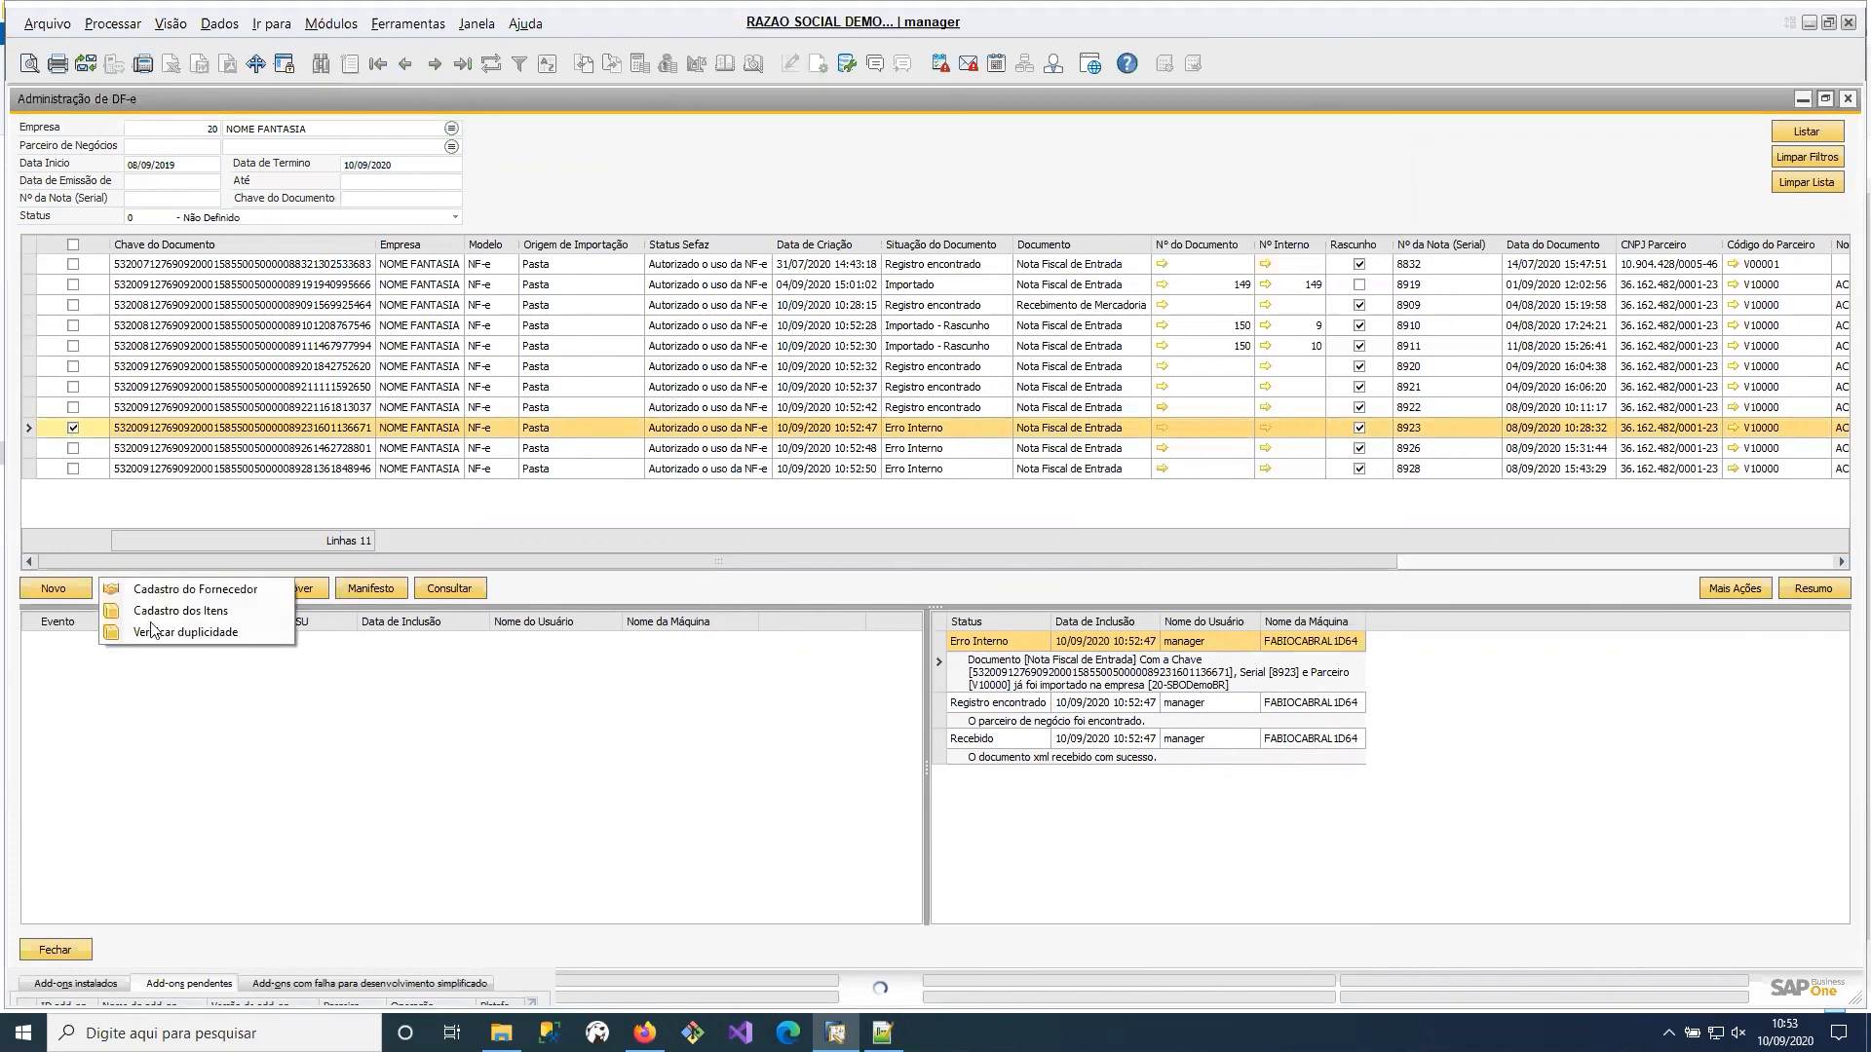
pyautogui.click(162, 637)
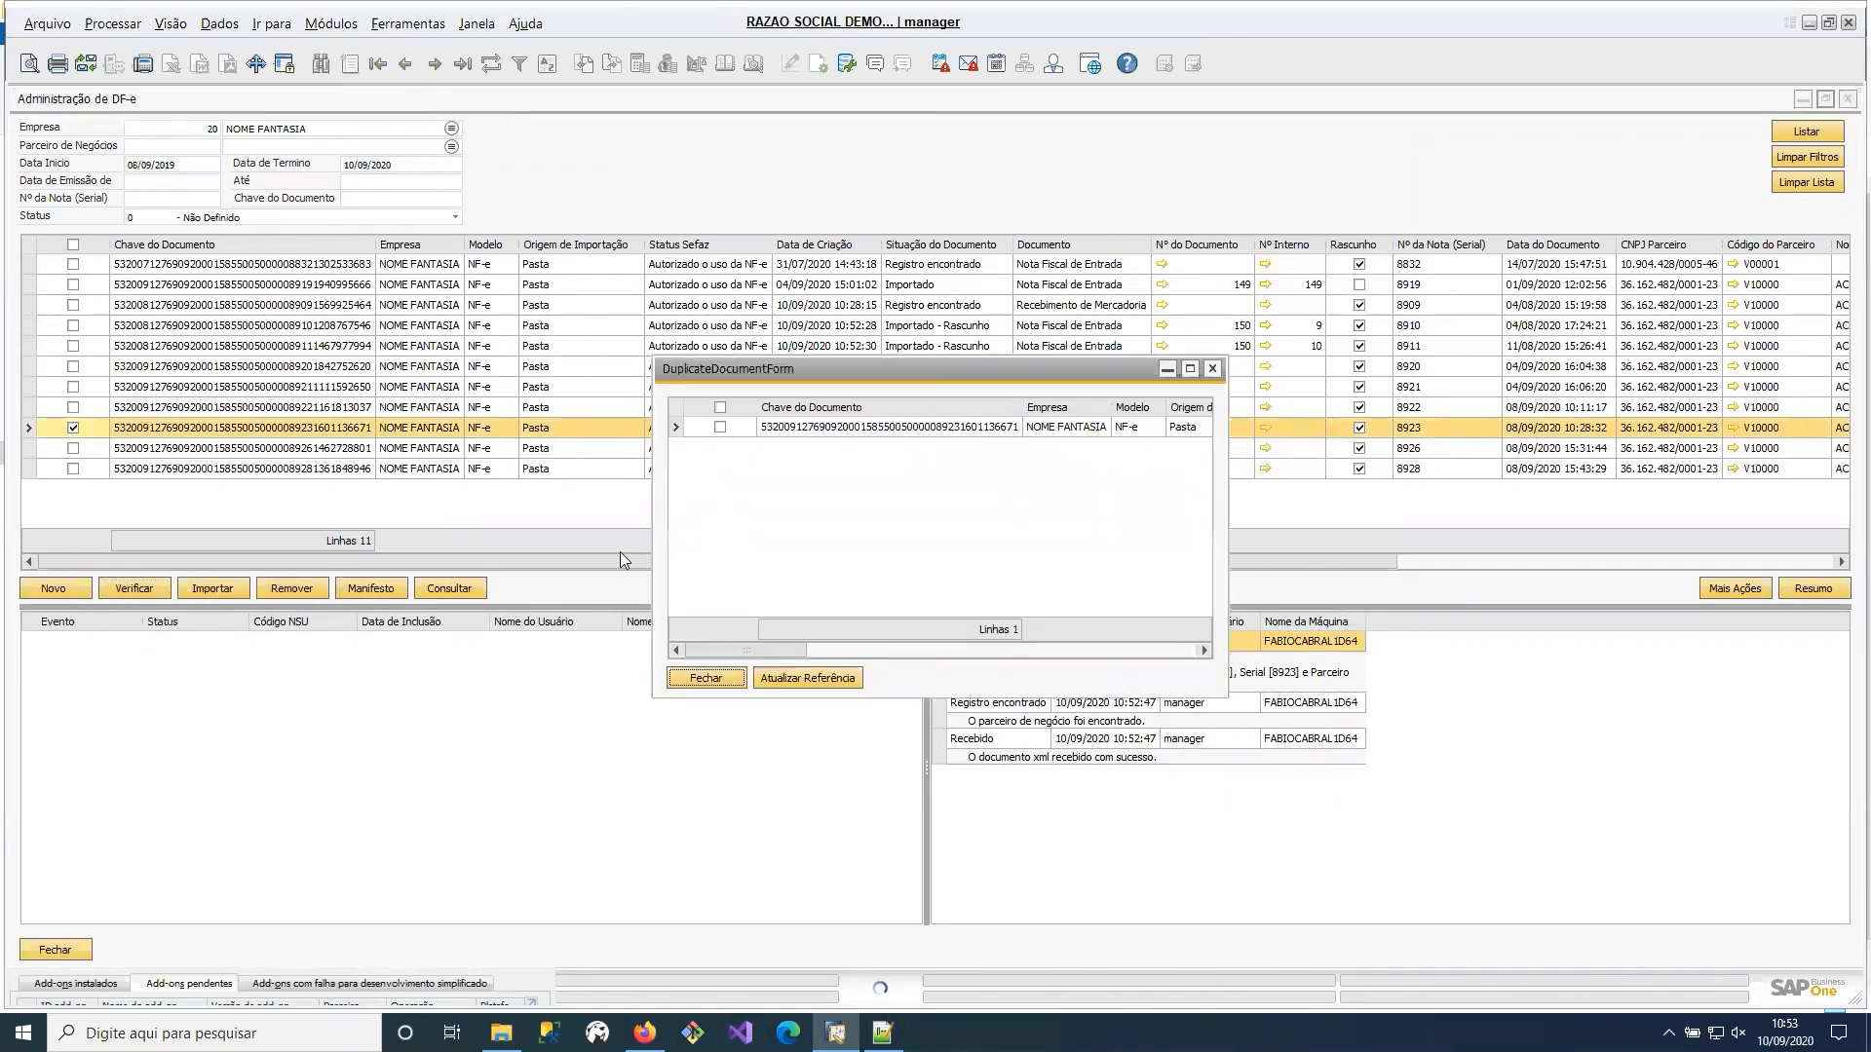
pyautogui.click(724, 430)
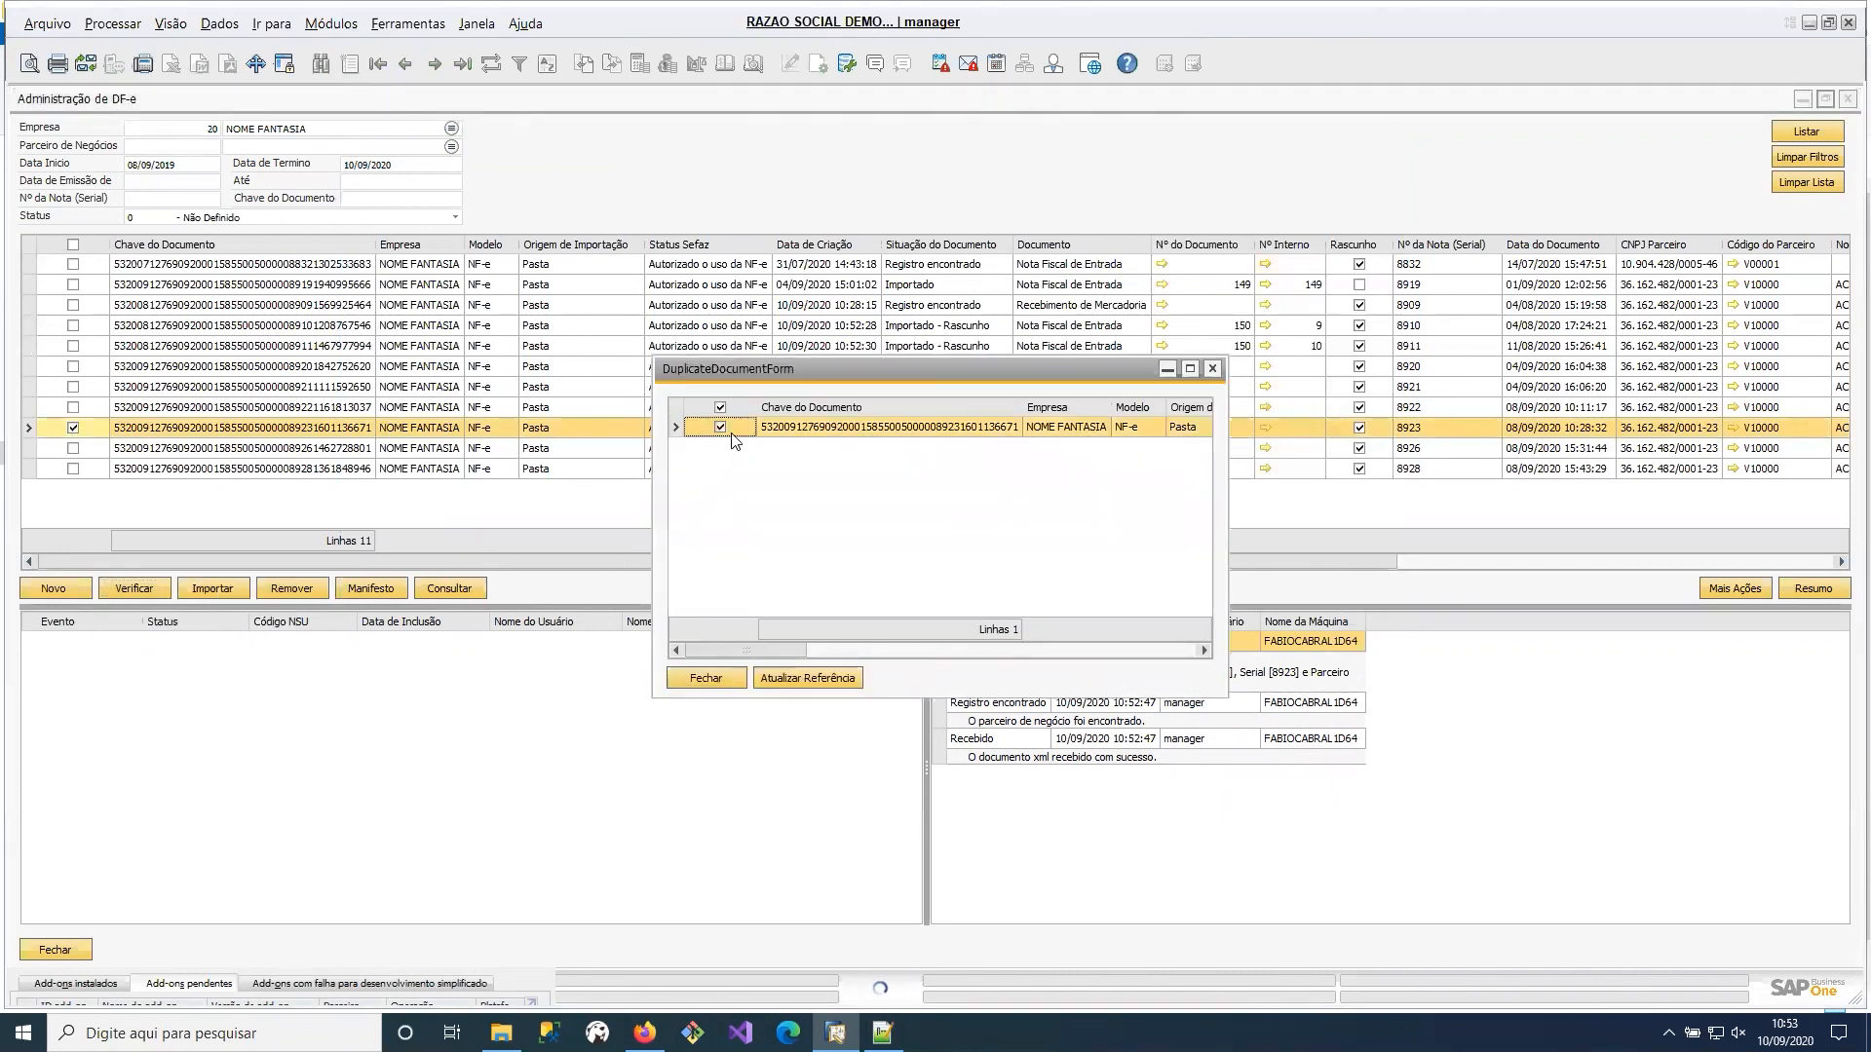
pyautogui.click(792, 682)
pyautogui.click(768, 567)
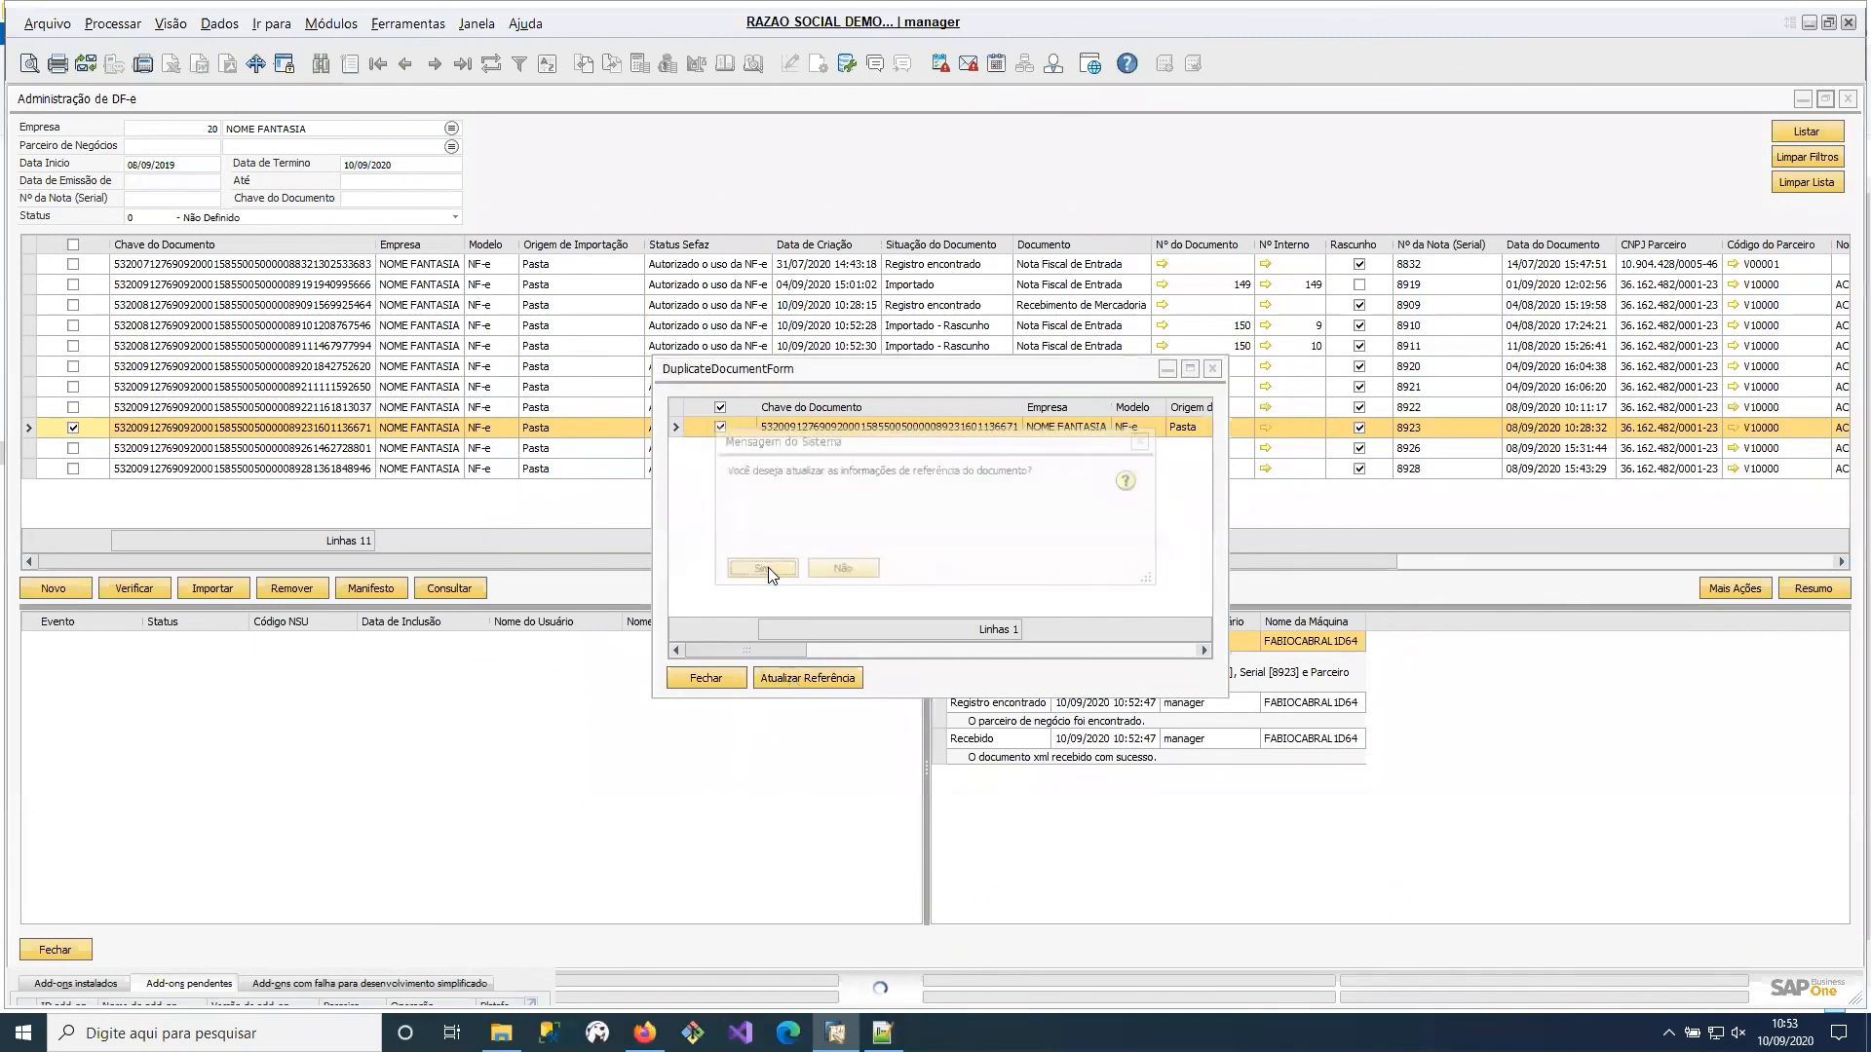
pyautogui.click(711, 680)
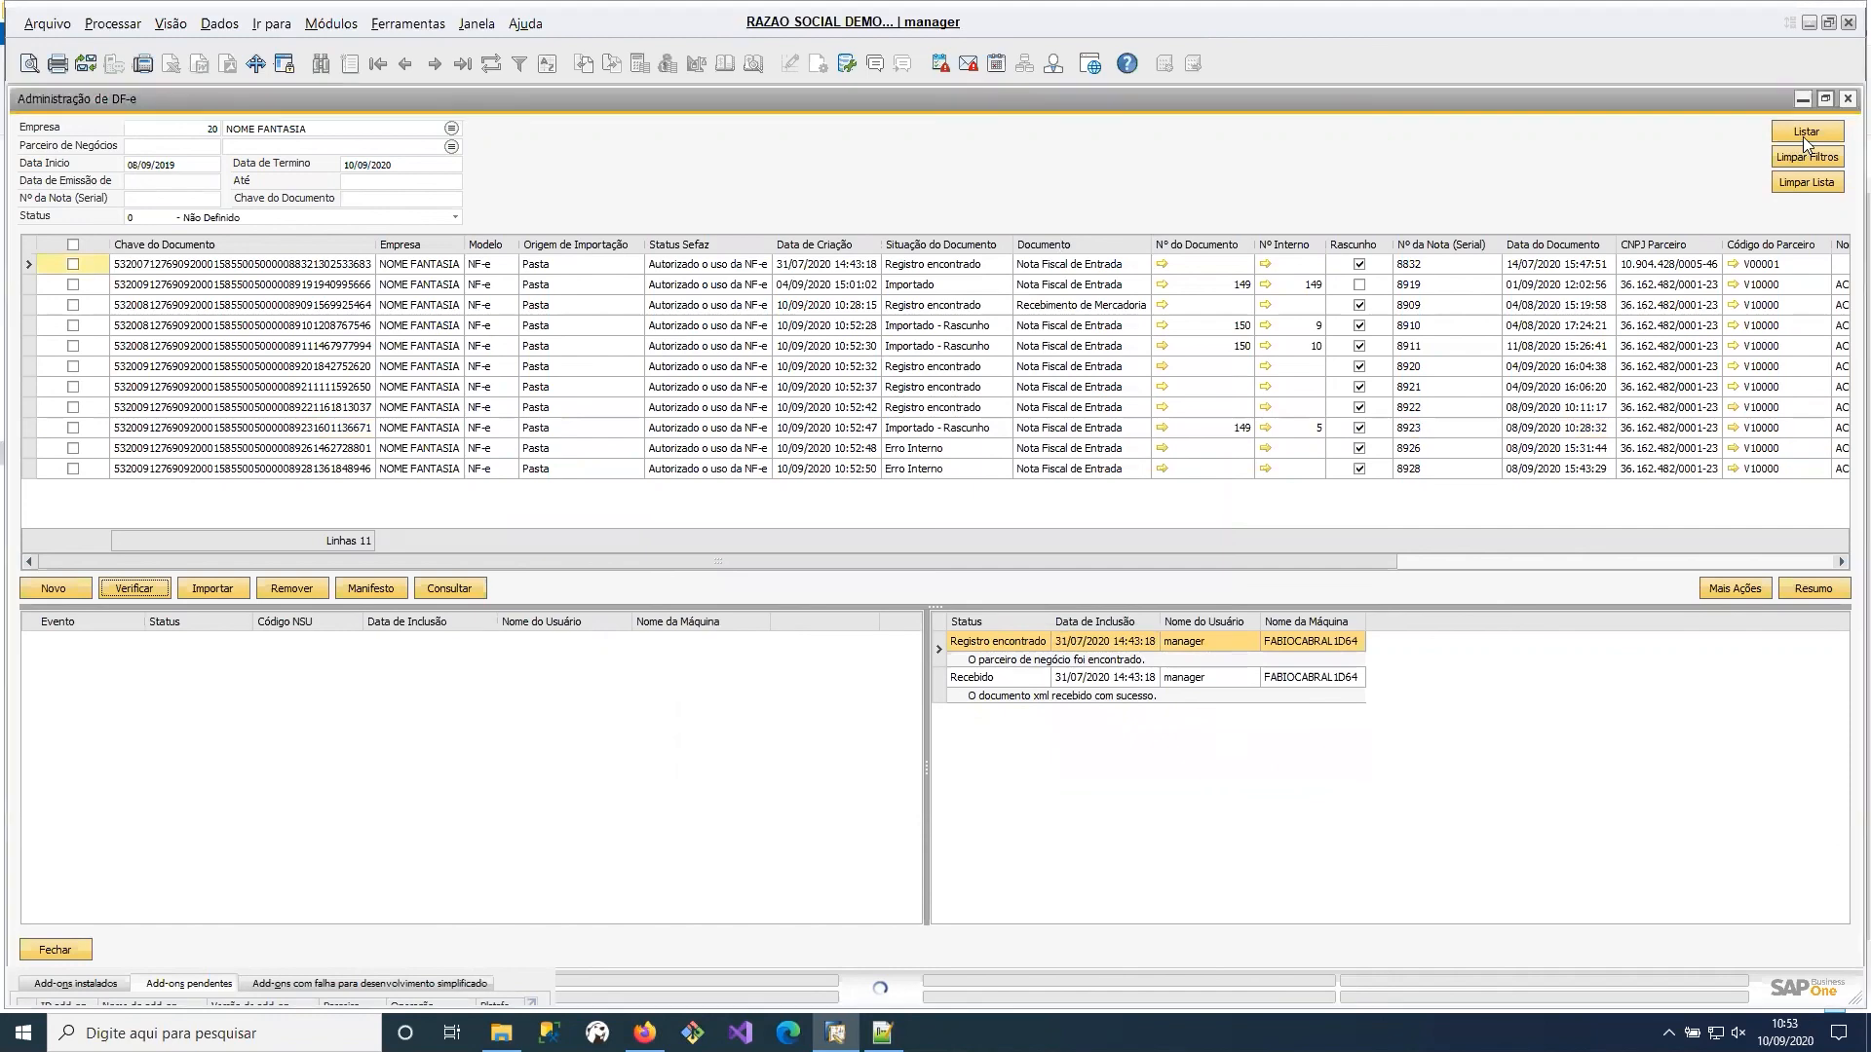
# Review the status history of invoice 8923 and open its linked draft document.
pyautogui.click(1063, 431)
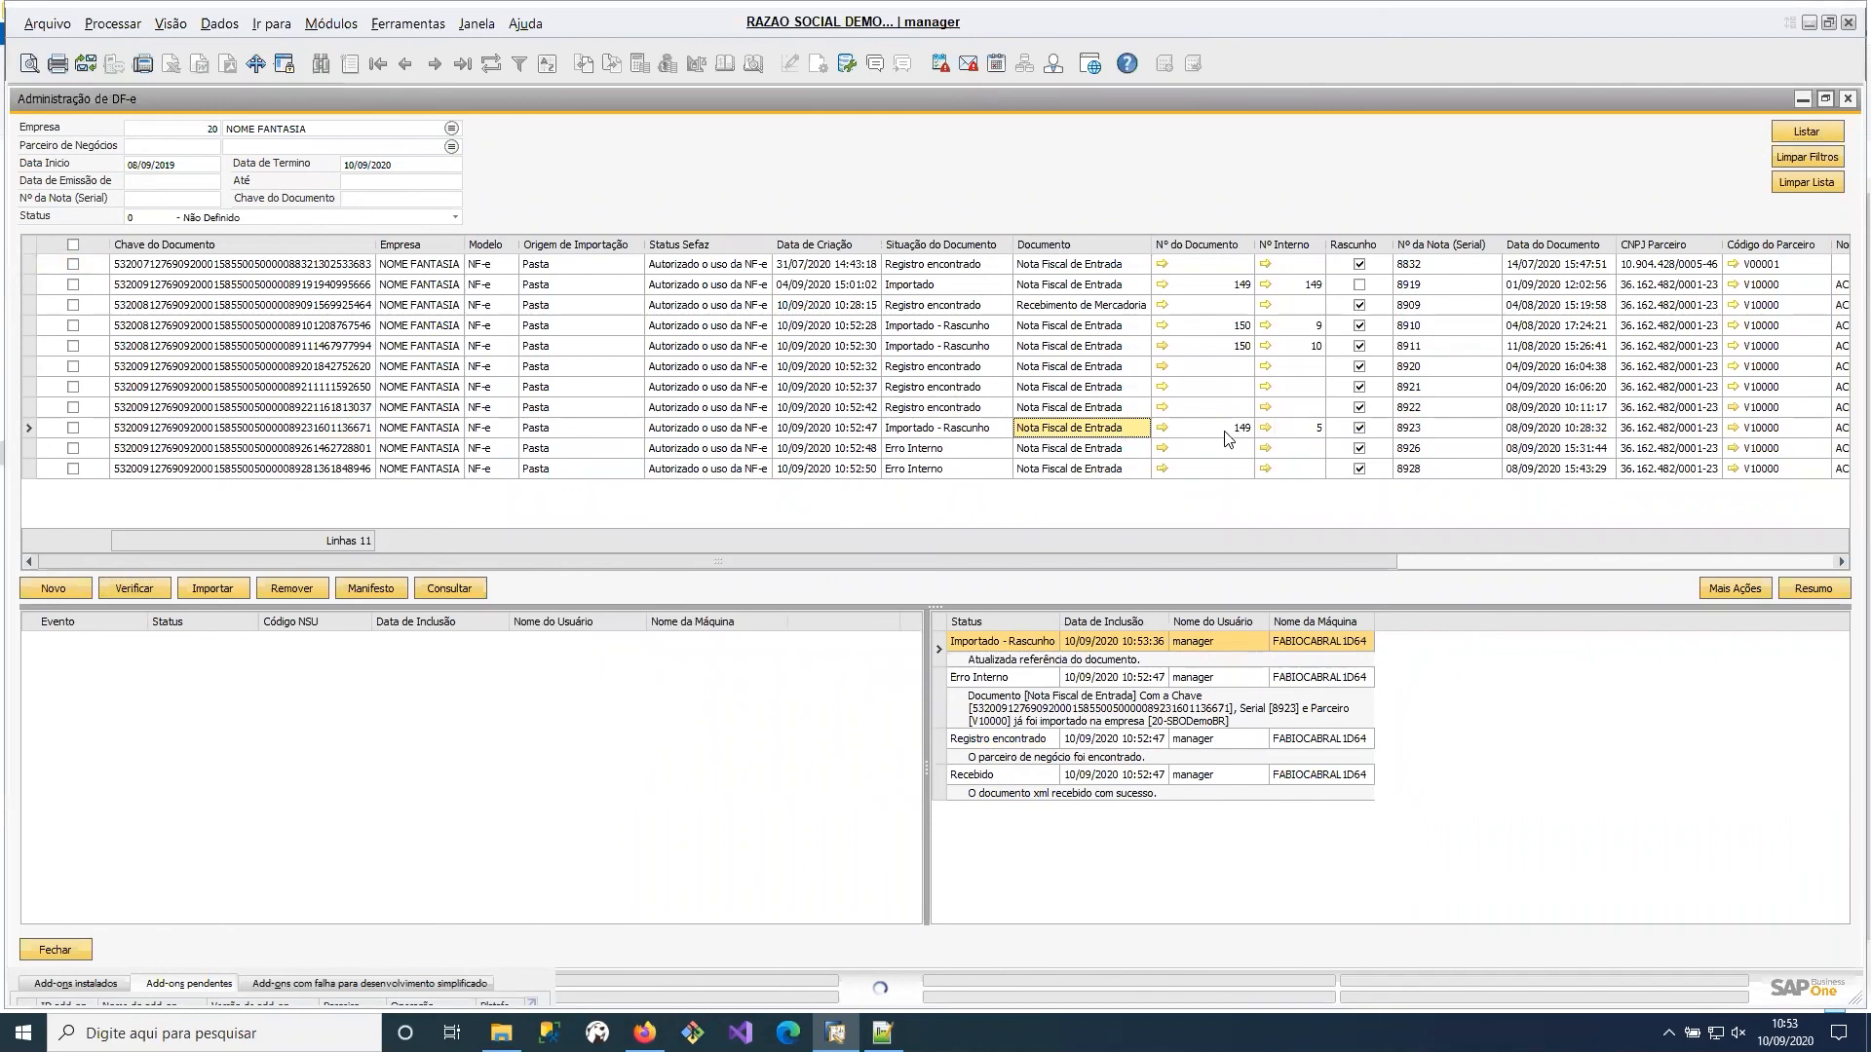
pyautogui.click(1265, 432)
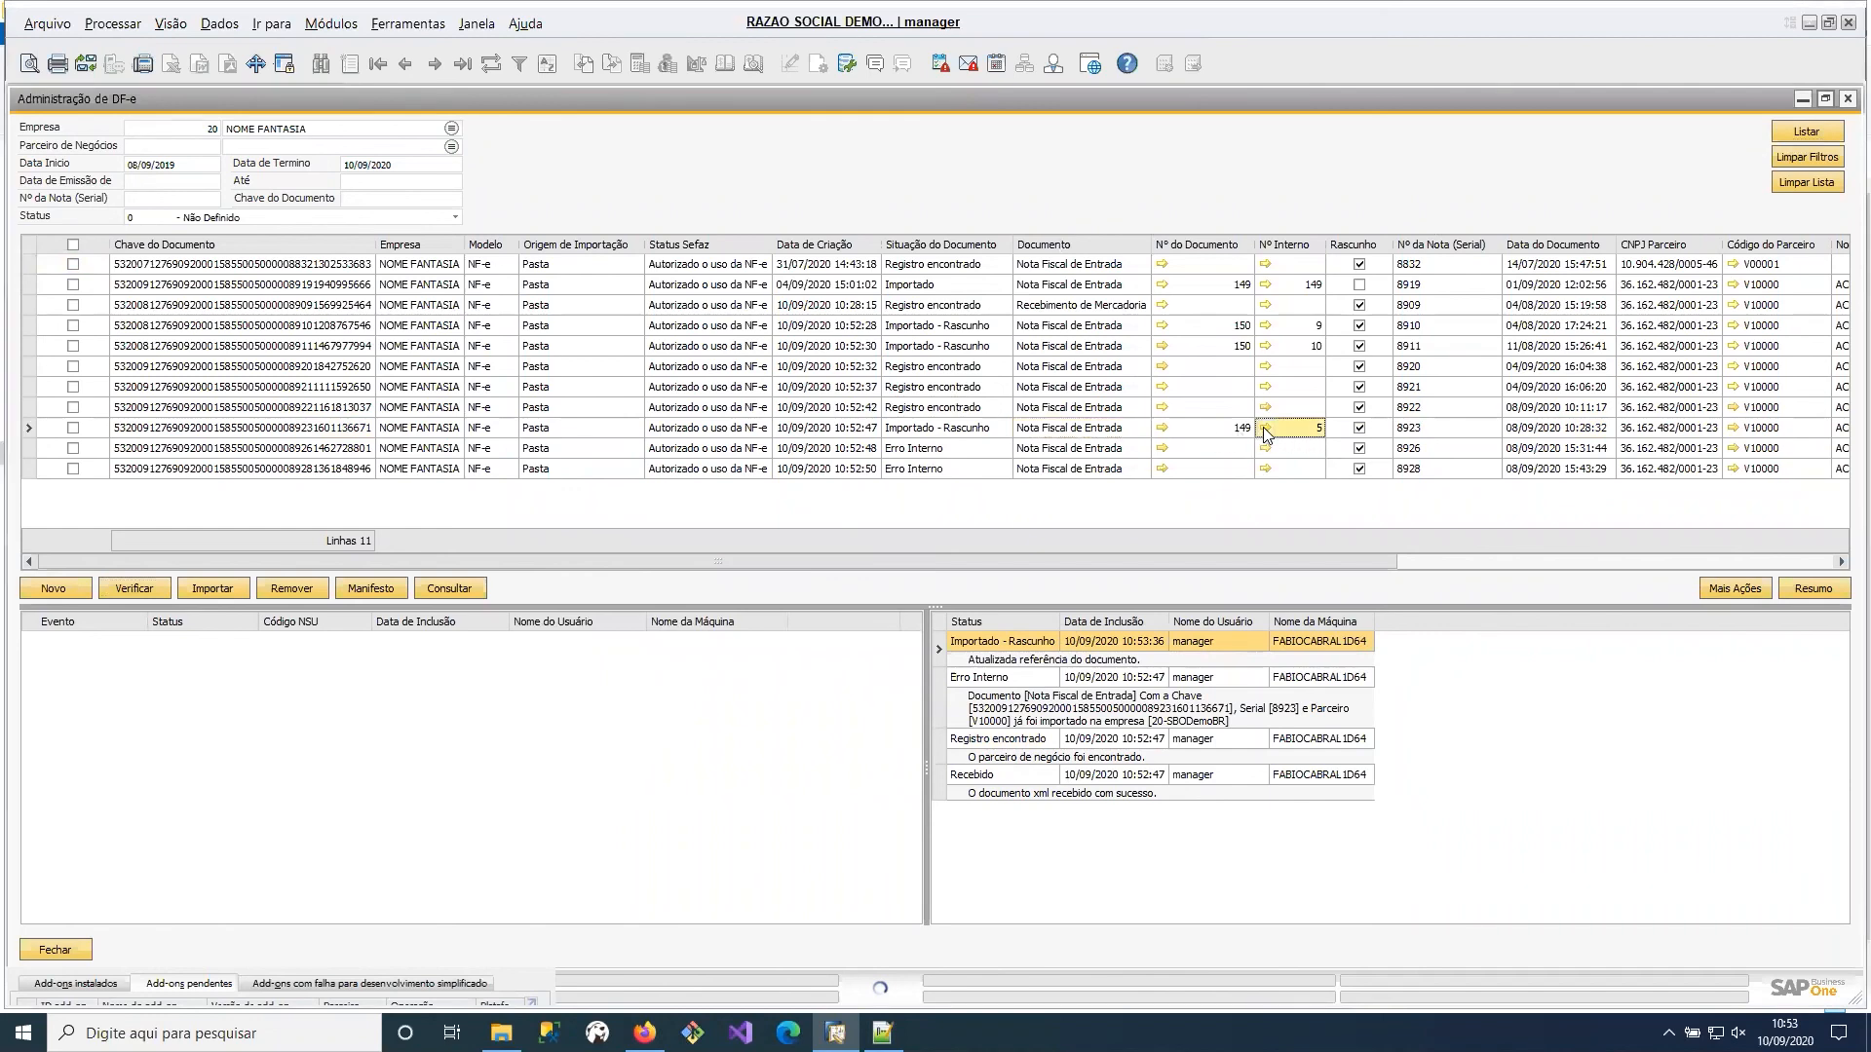